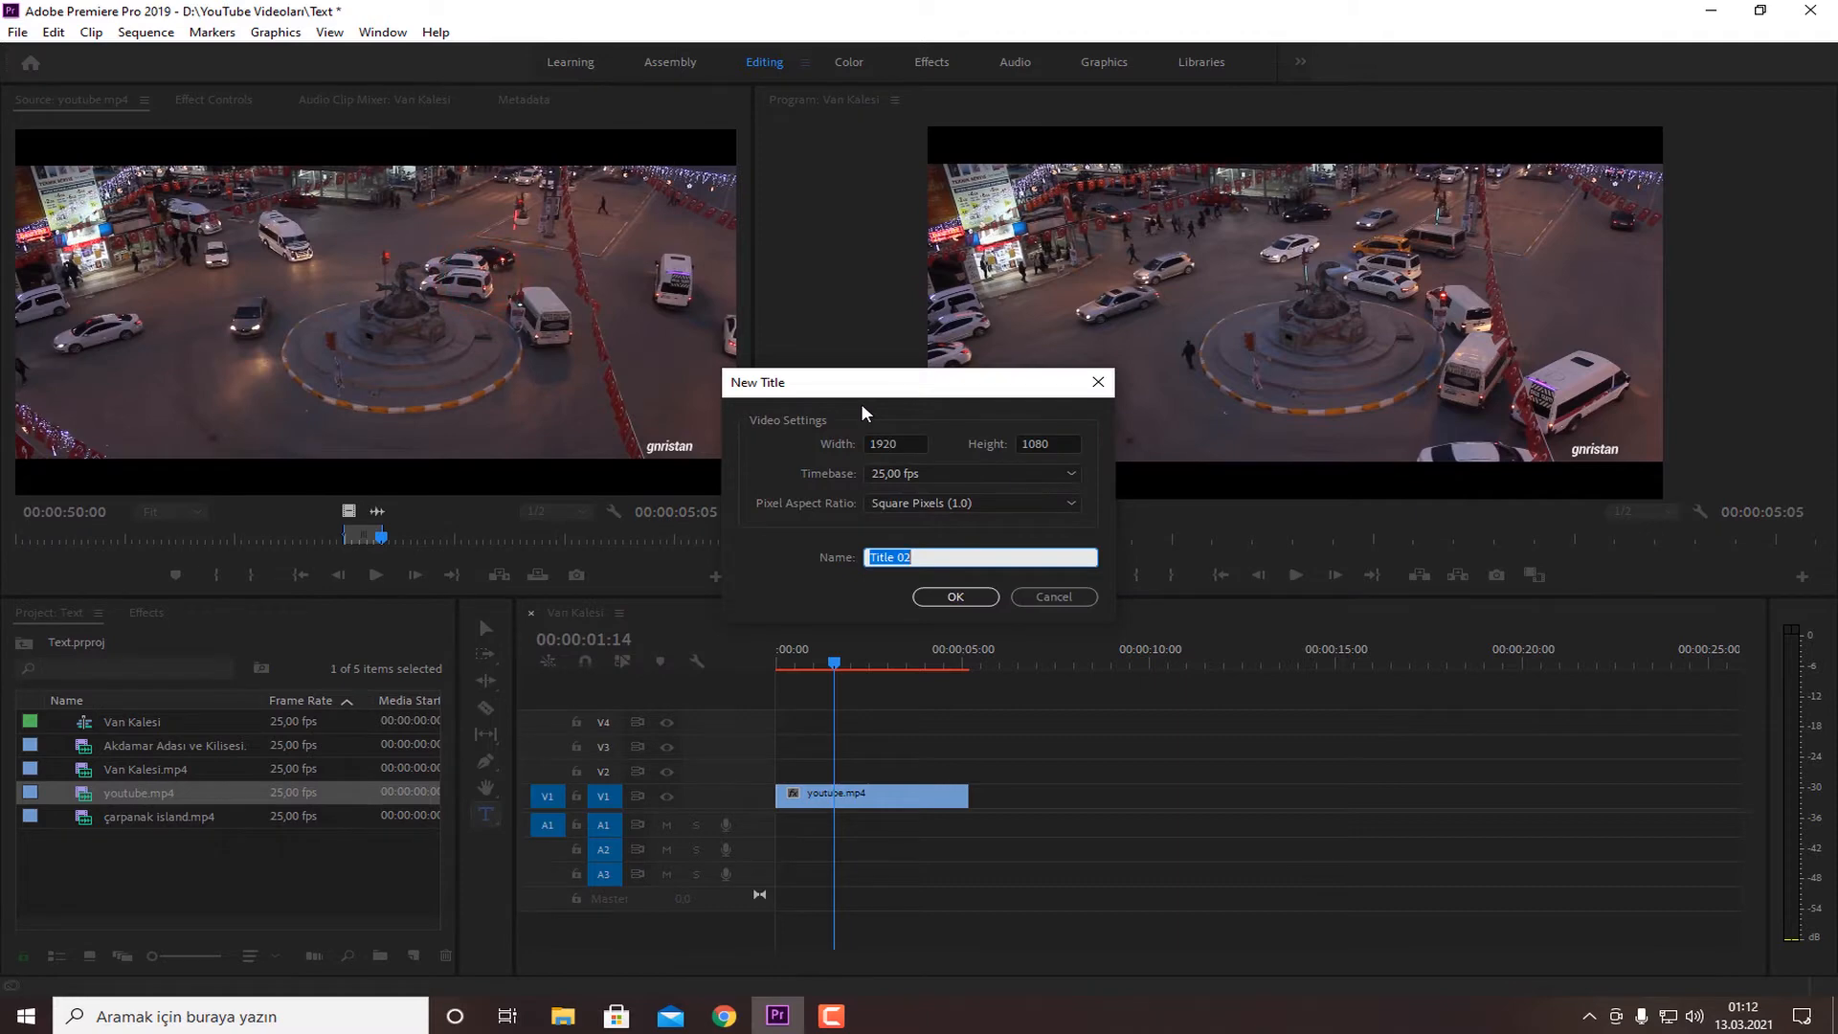
Create the 1920 × 1080 title at 25 fps and add the text VAN near the center of the frame
click(963, 597)
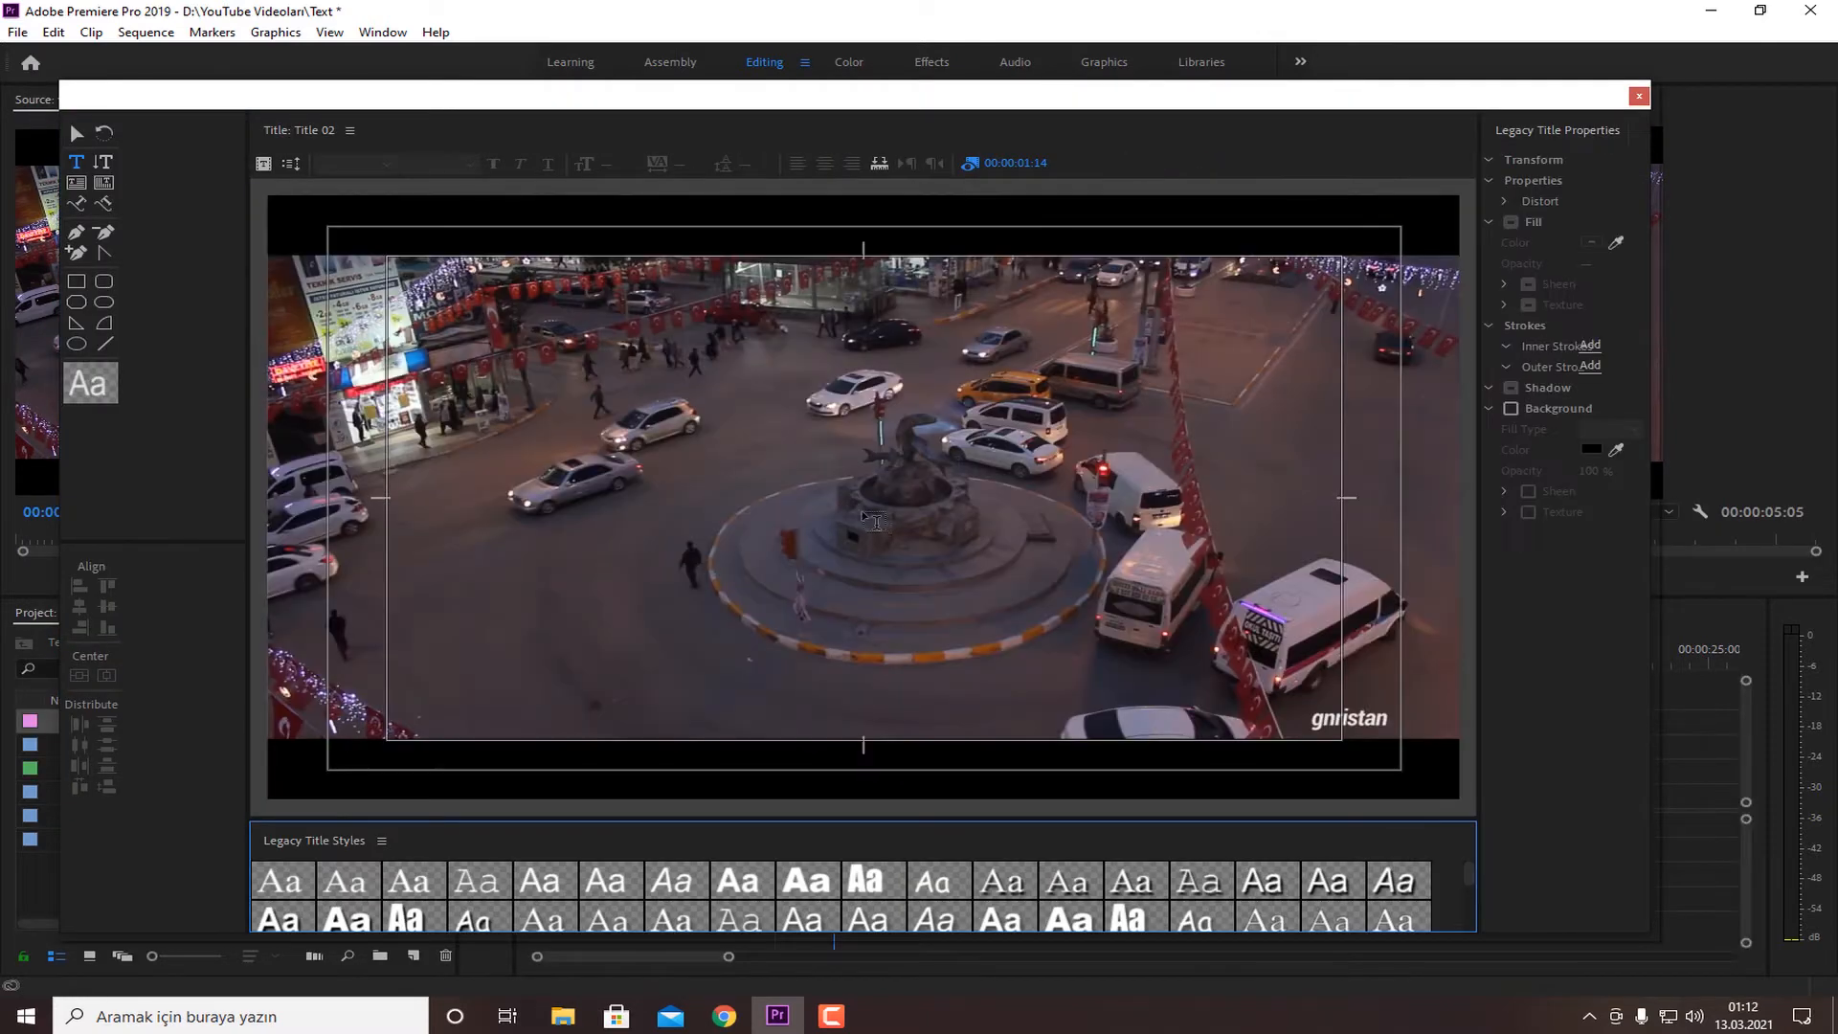
click(871, 518)
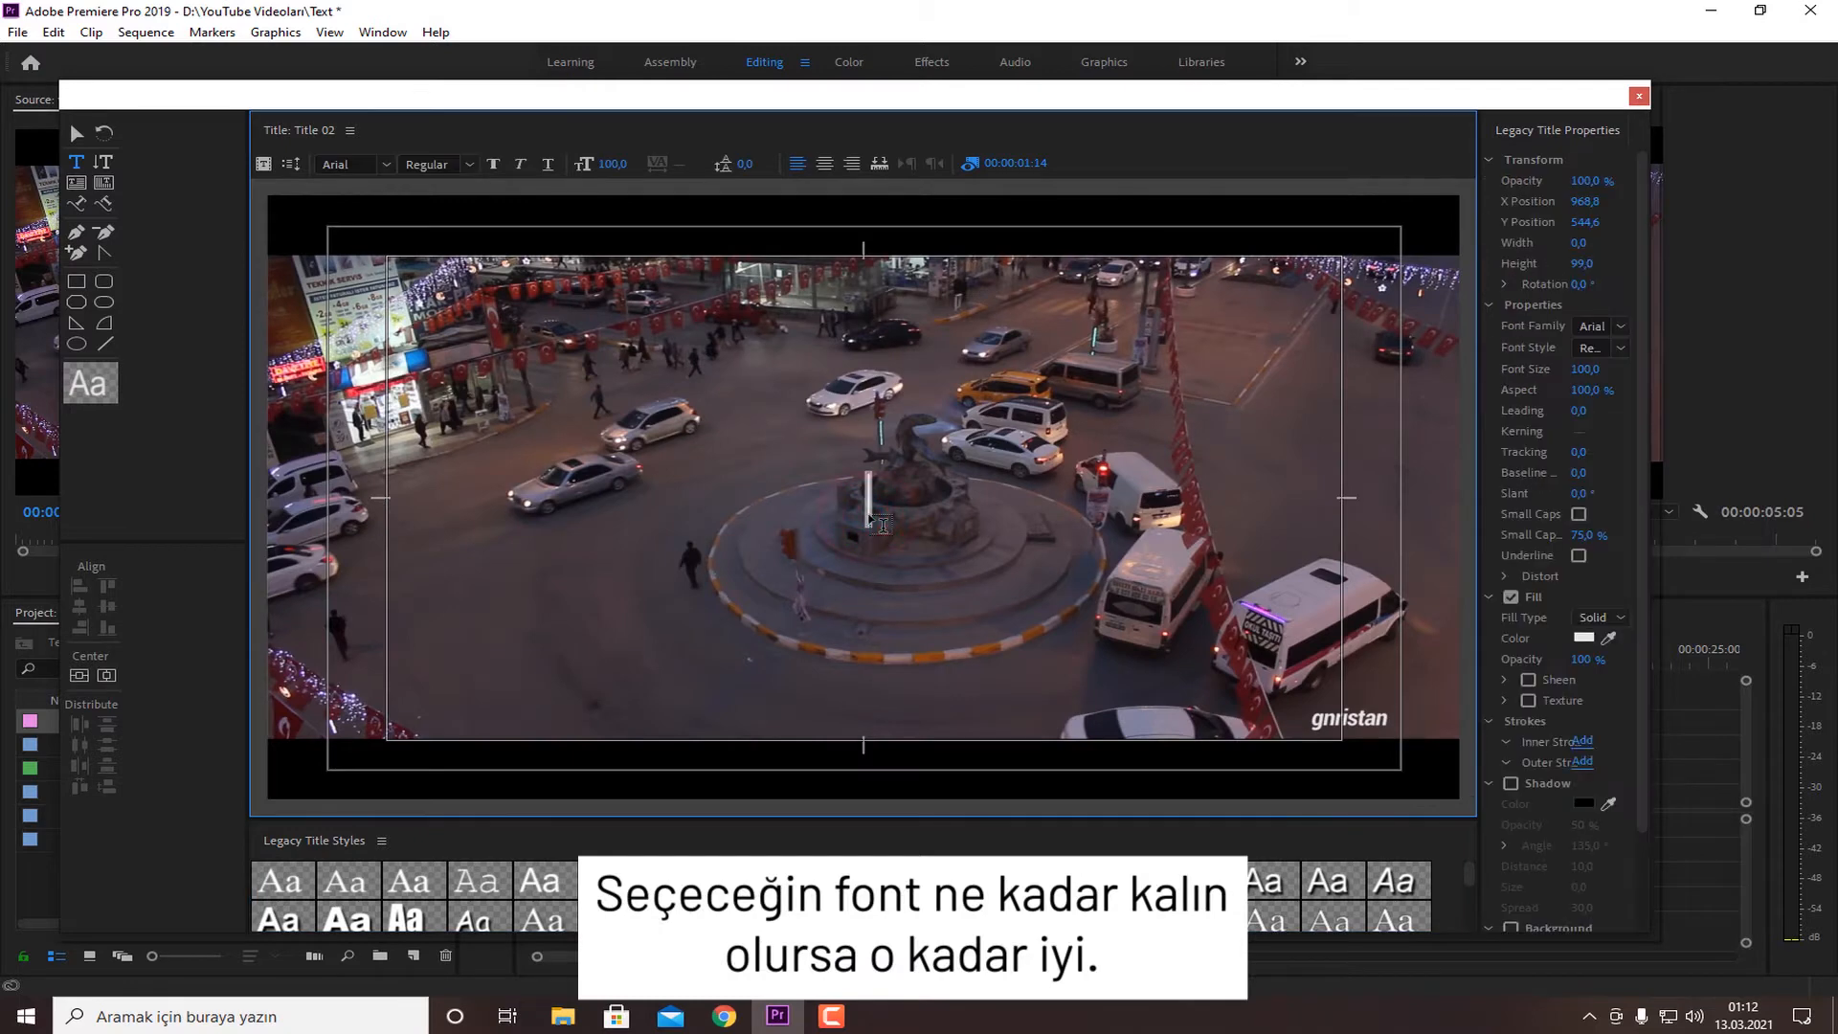
text(VAN)
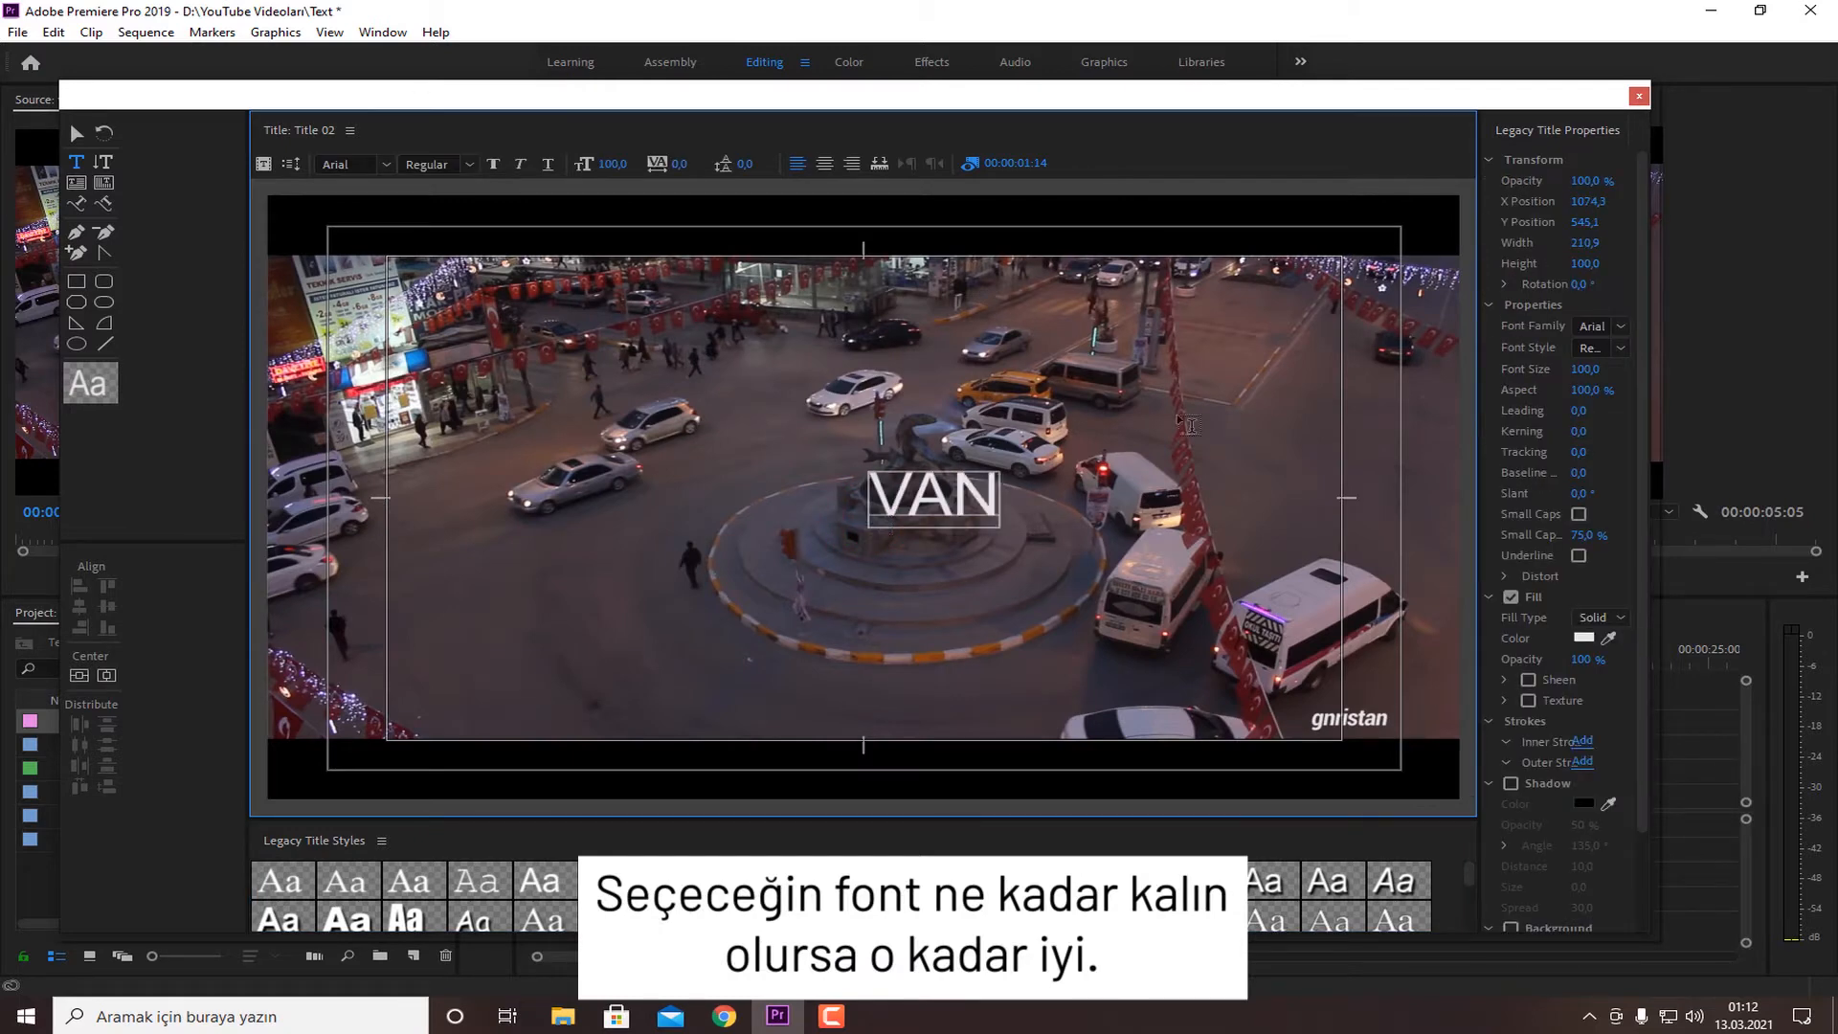
Make more room for the title properties and set the VAN text's font to Futura in Bold style
drag(1486, 385, 1359, 378)
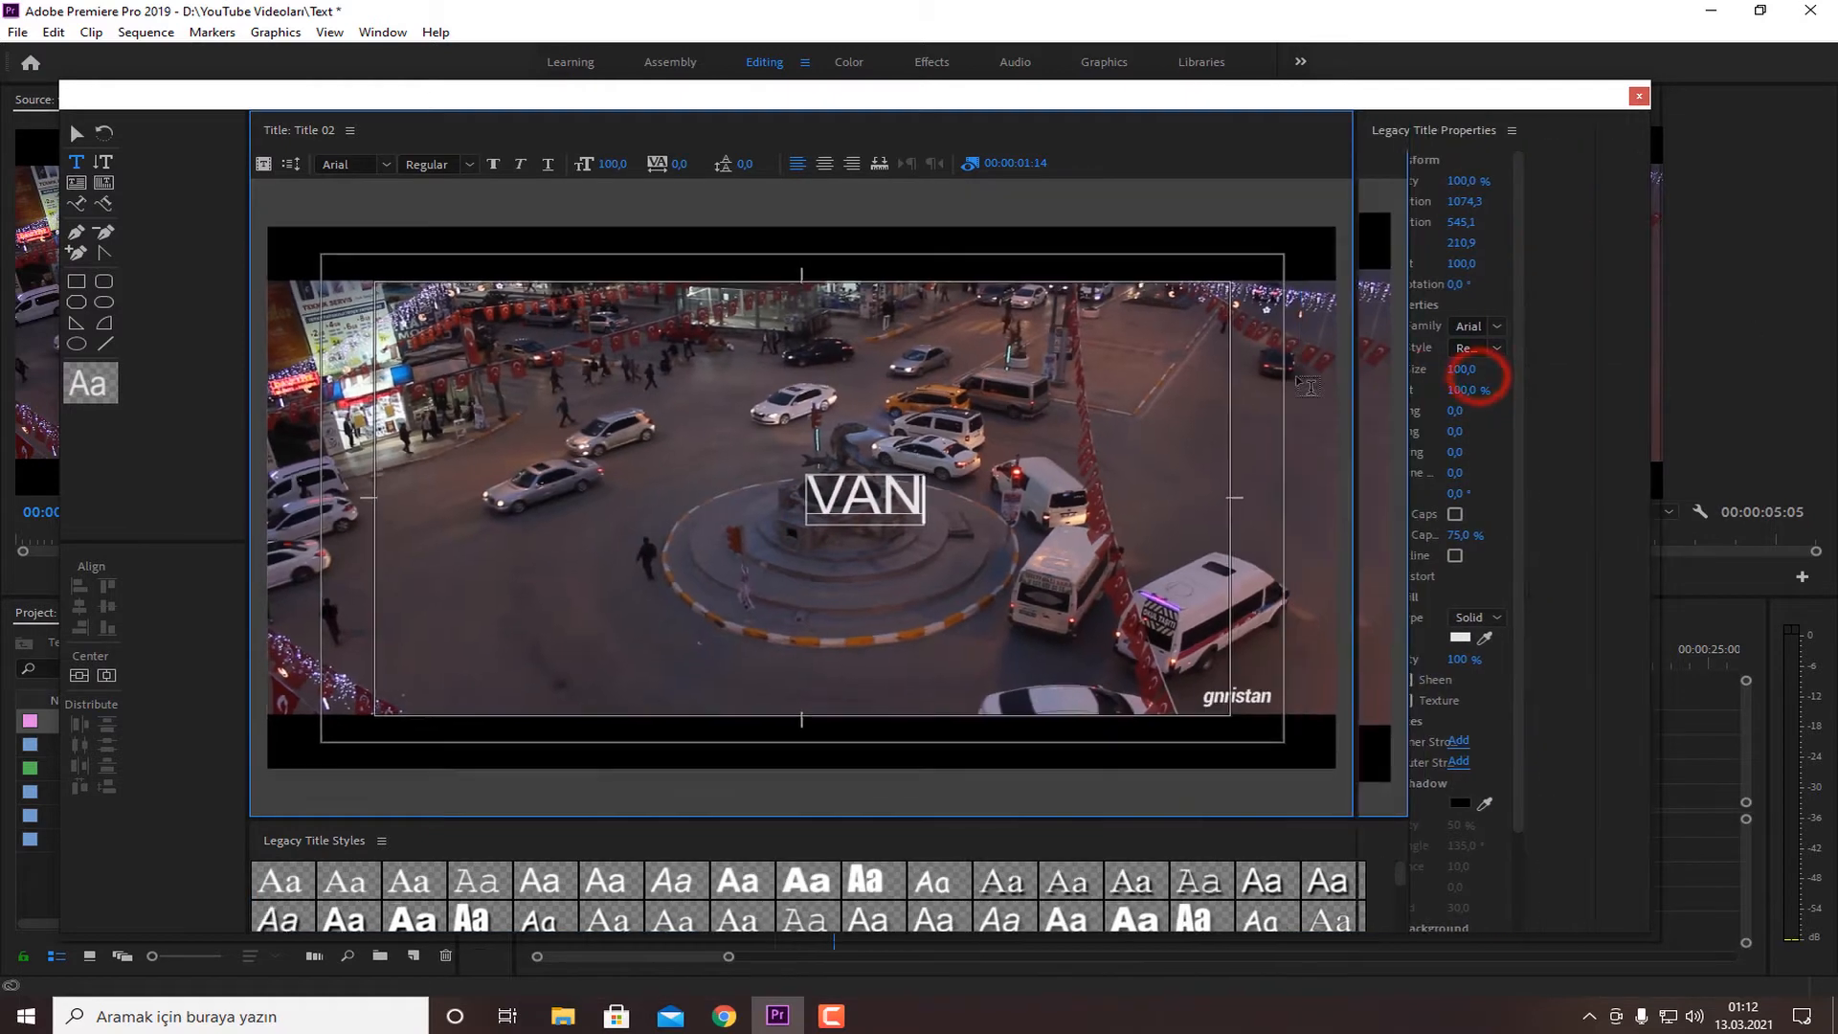
drag(250, 364, 196, 364)
click(1578, 322)
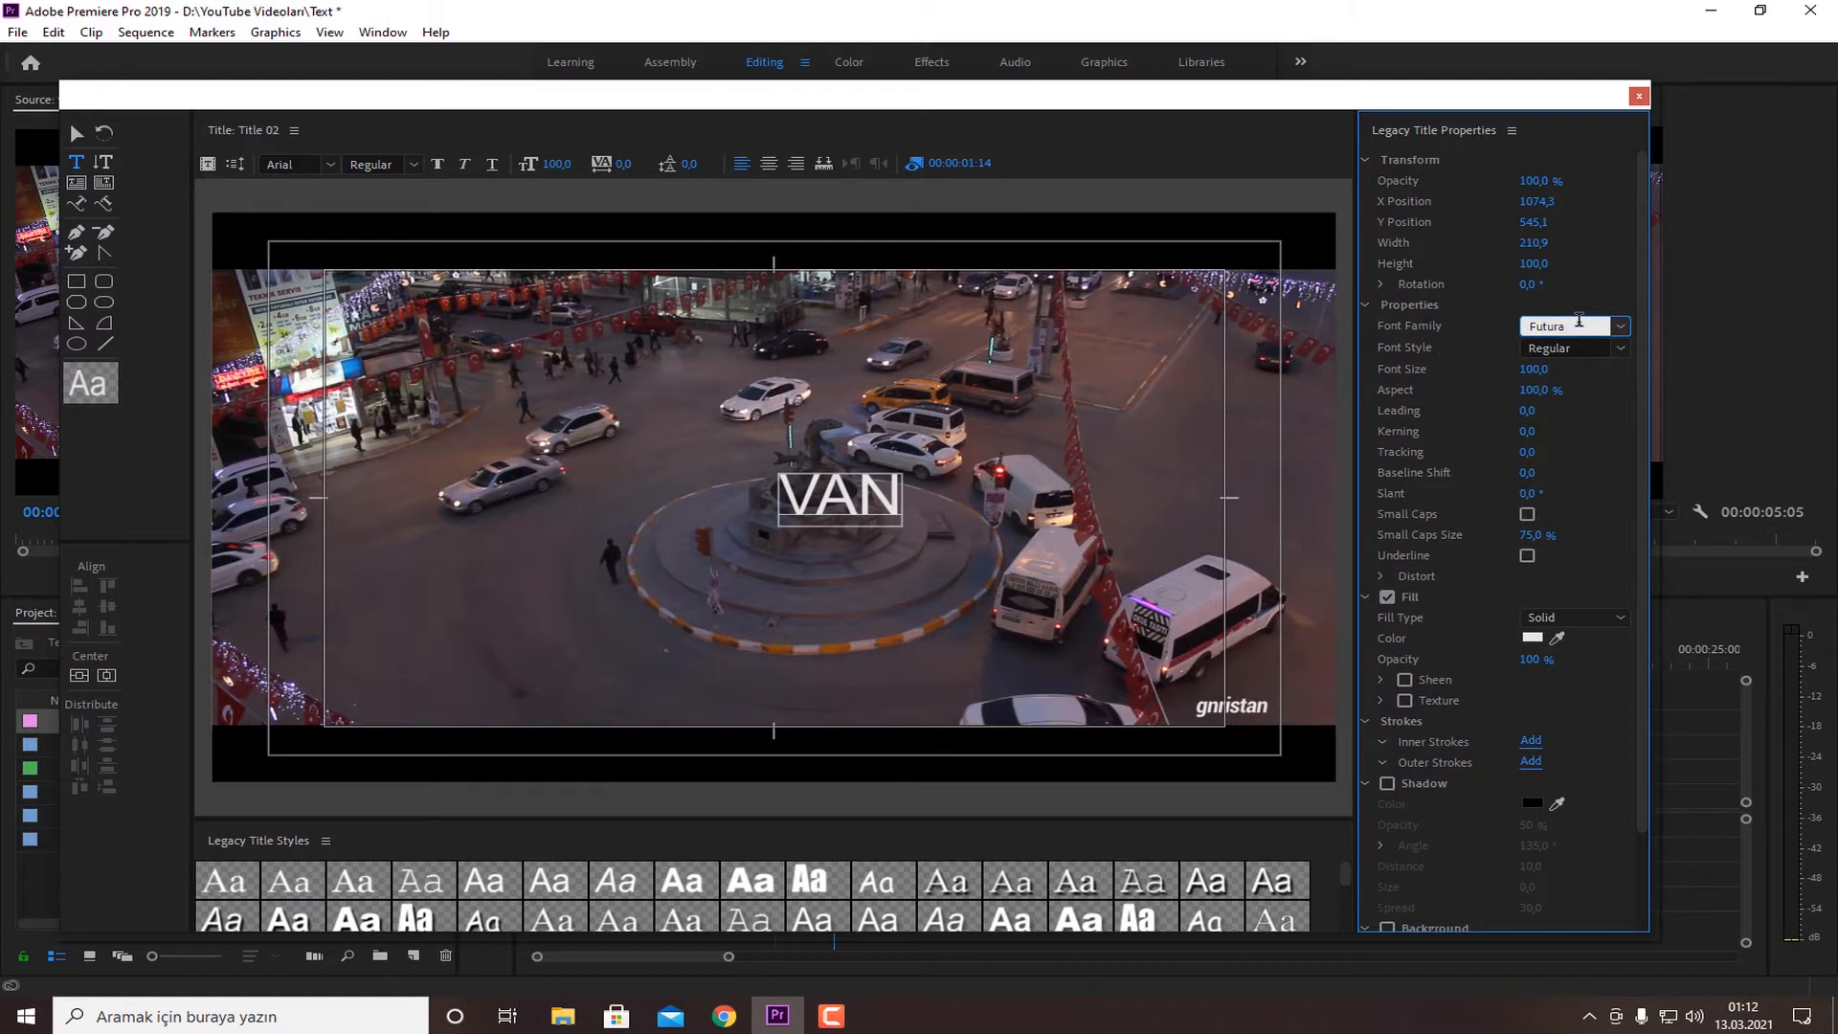
click(1617, 350)
click(1605, 374)
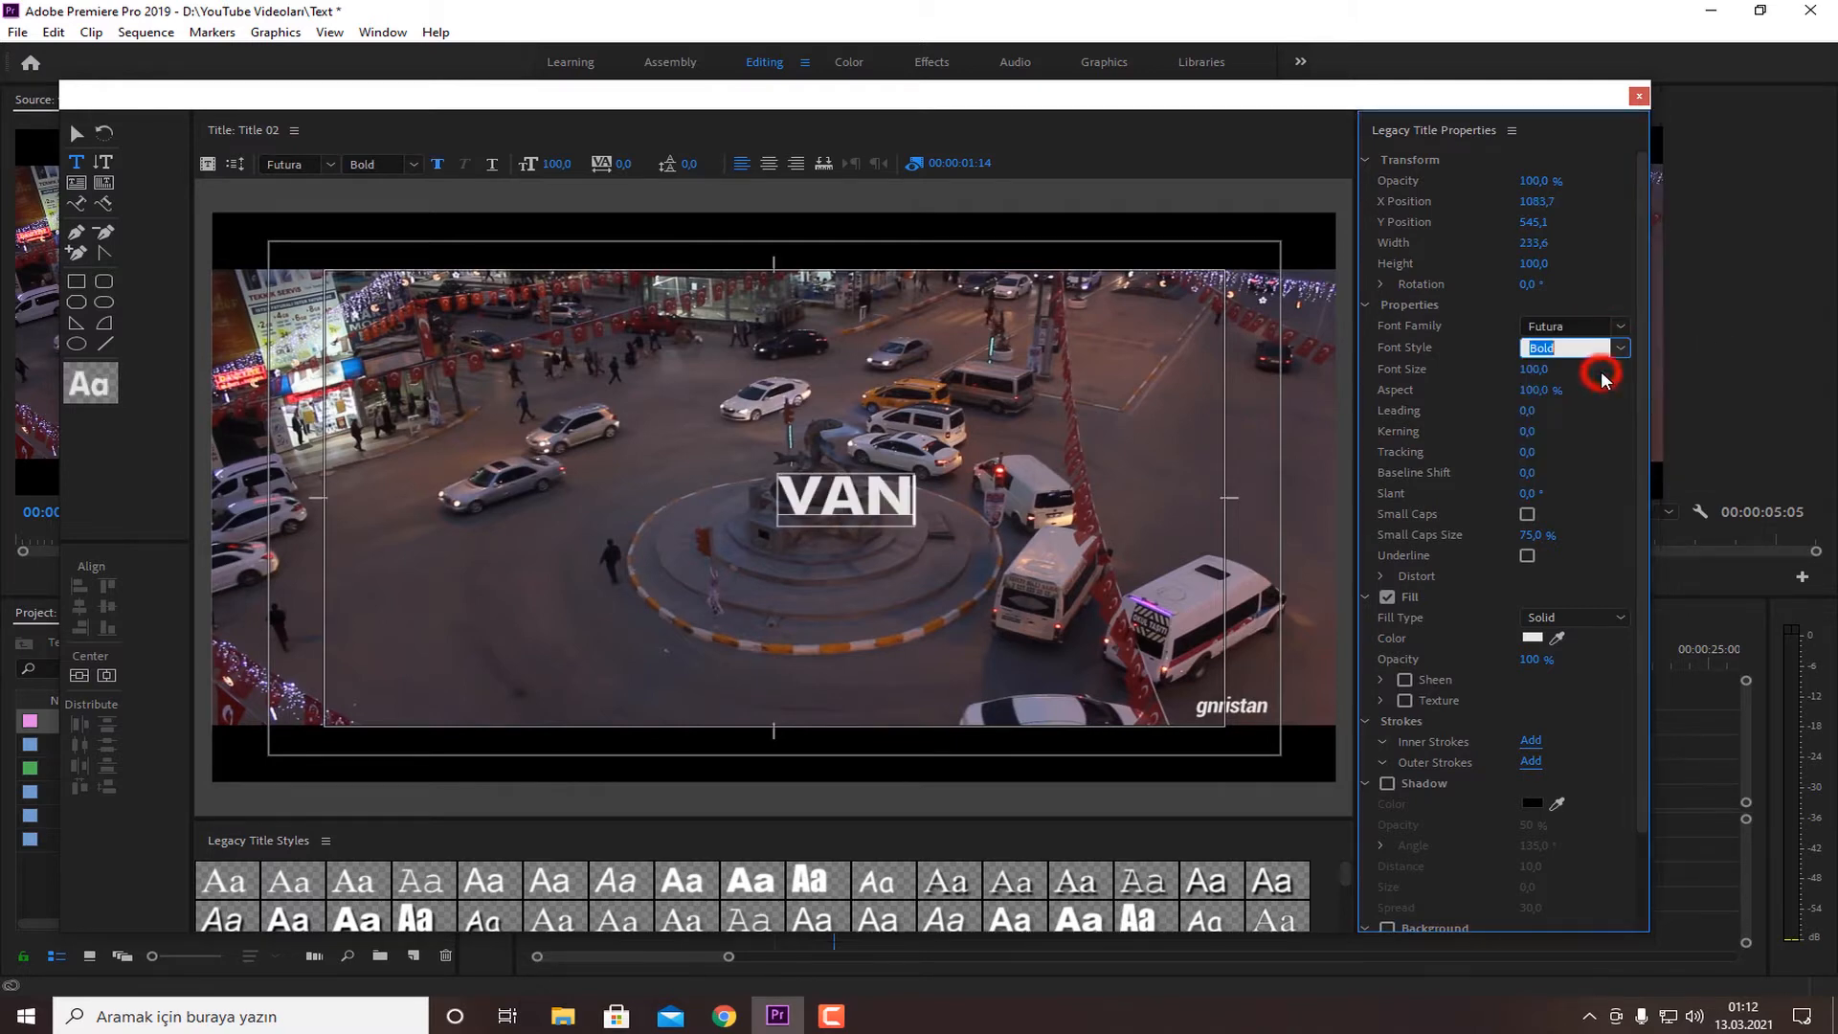
Enlarge the VAN text to font size 740, center it horizontally and vertically in the frame, and close the title editor
drag(1534, 373, 1829, 373)
click(81, 675)
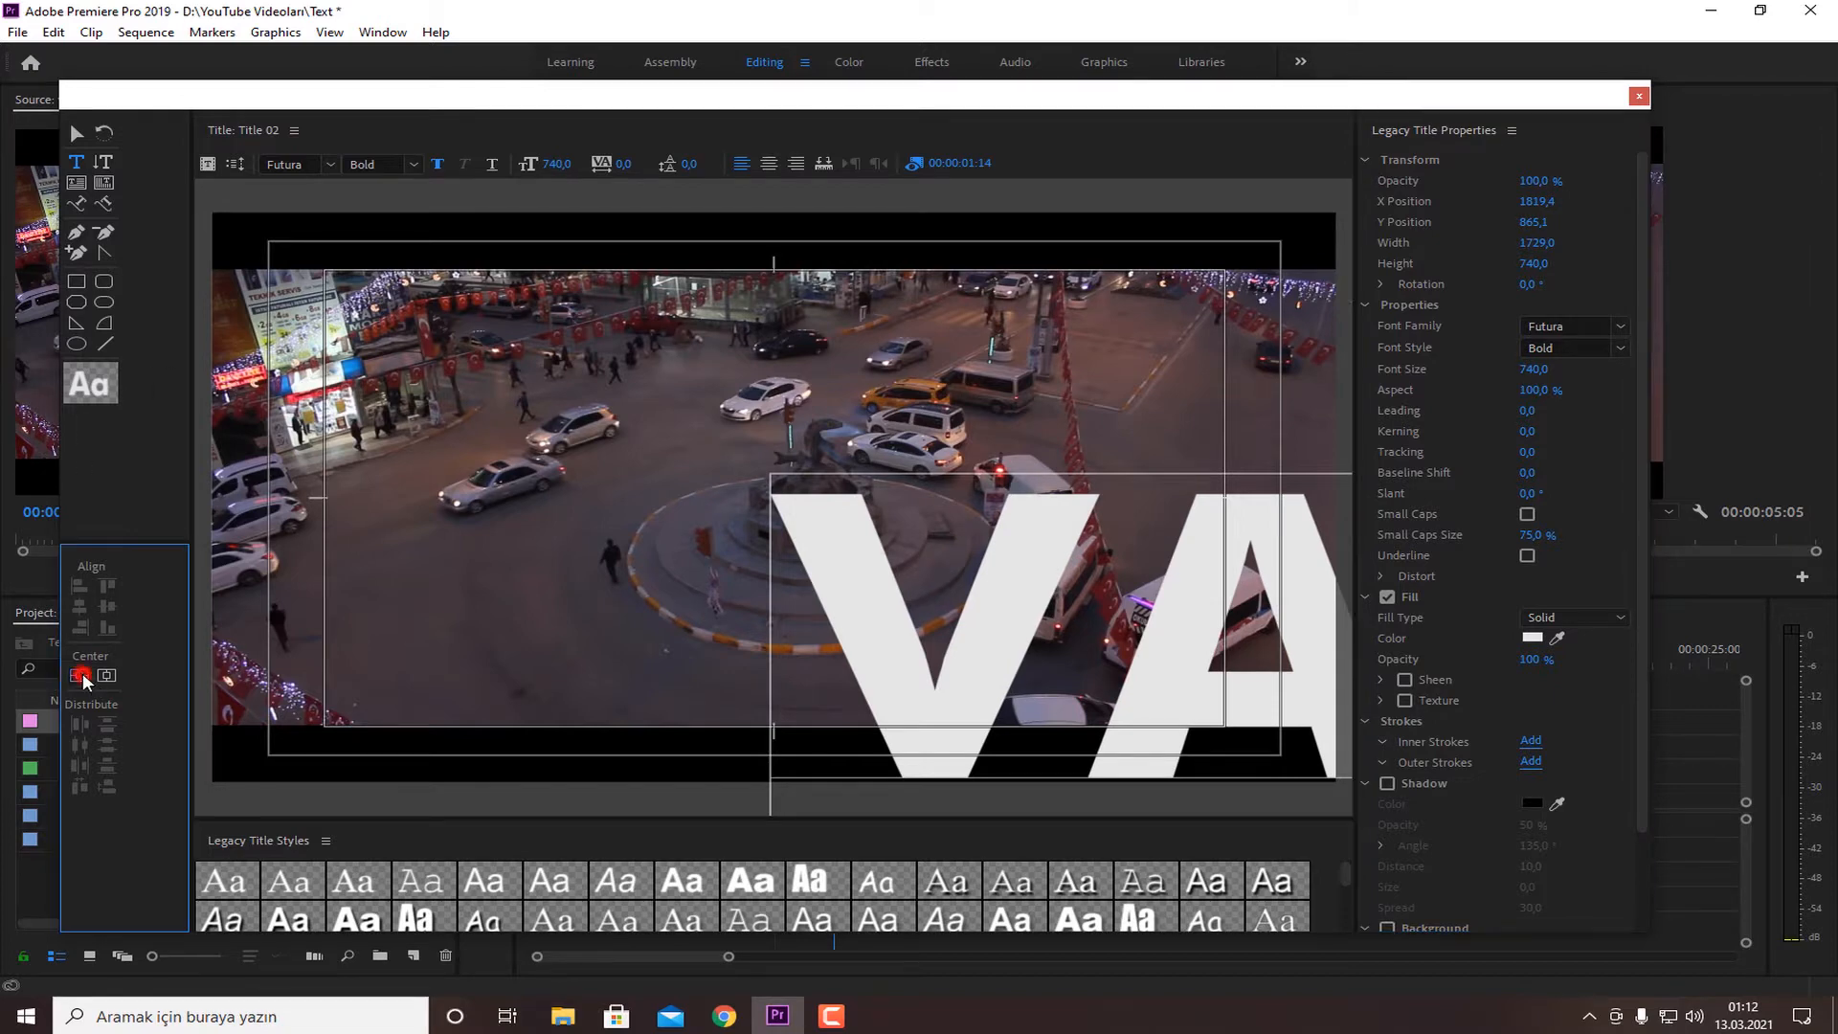
click(107, 675)
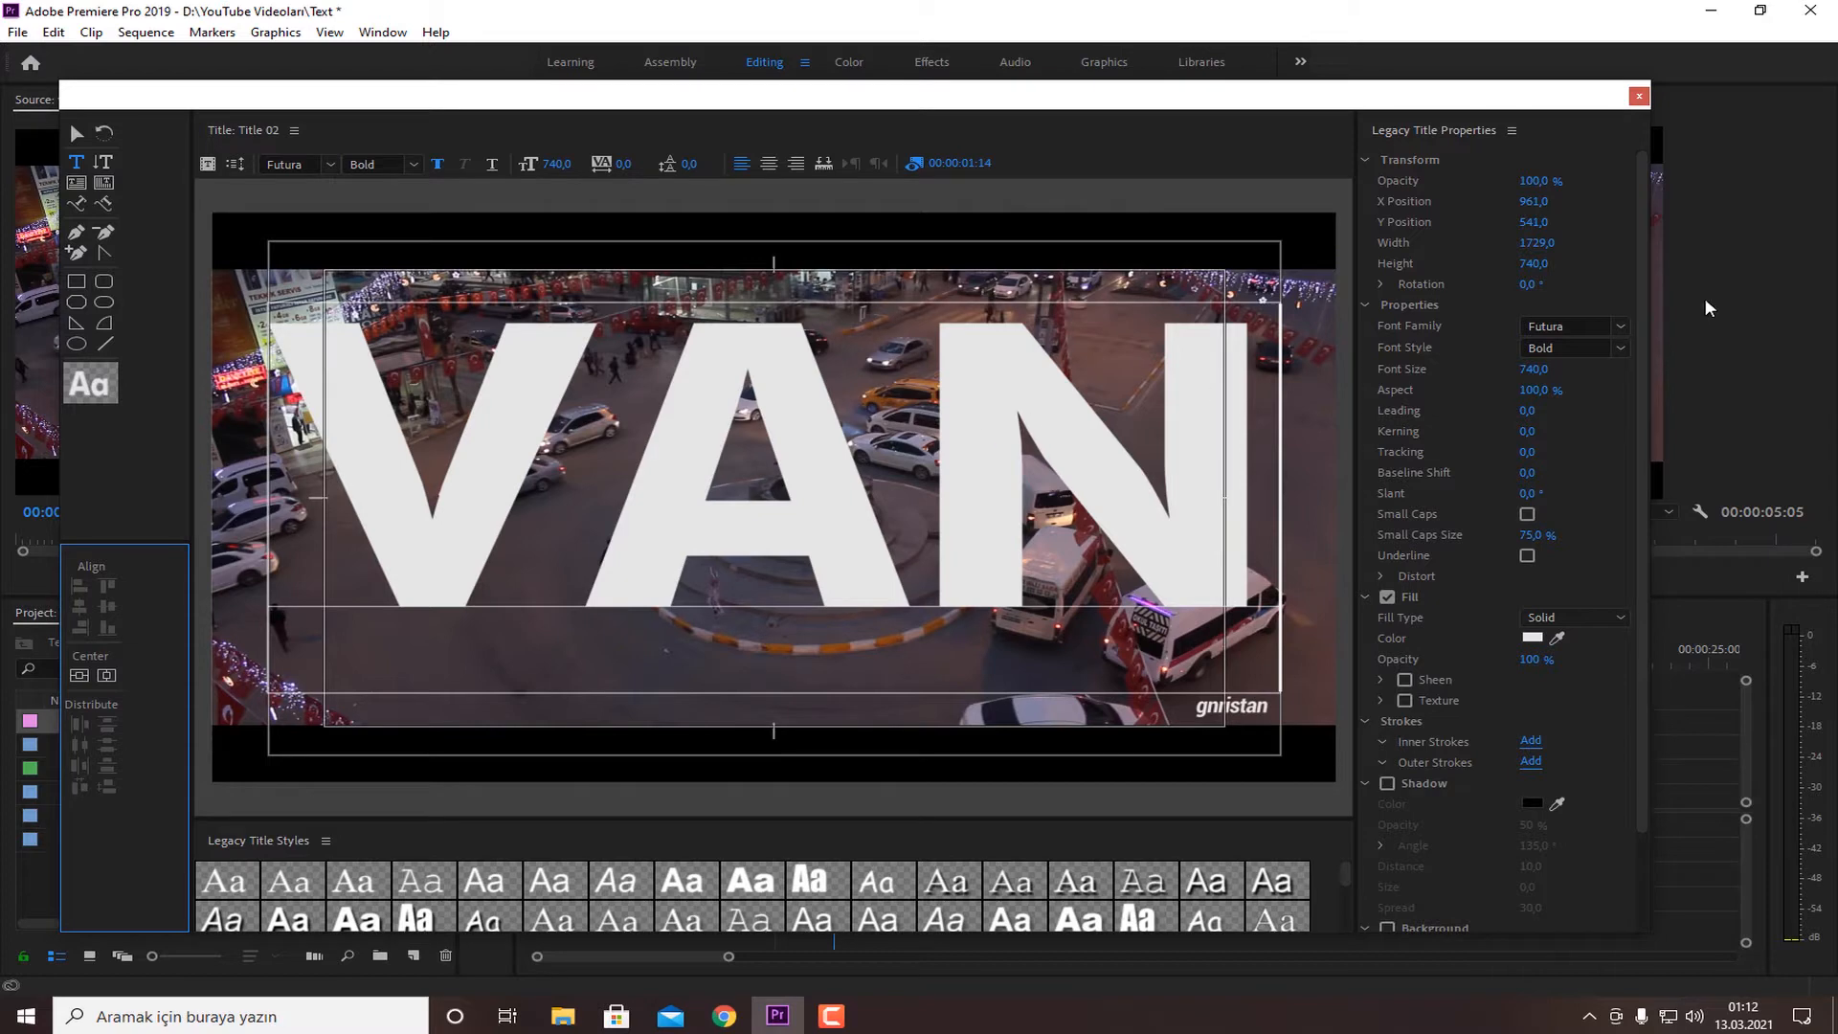
click(1637, 96)
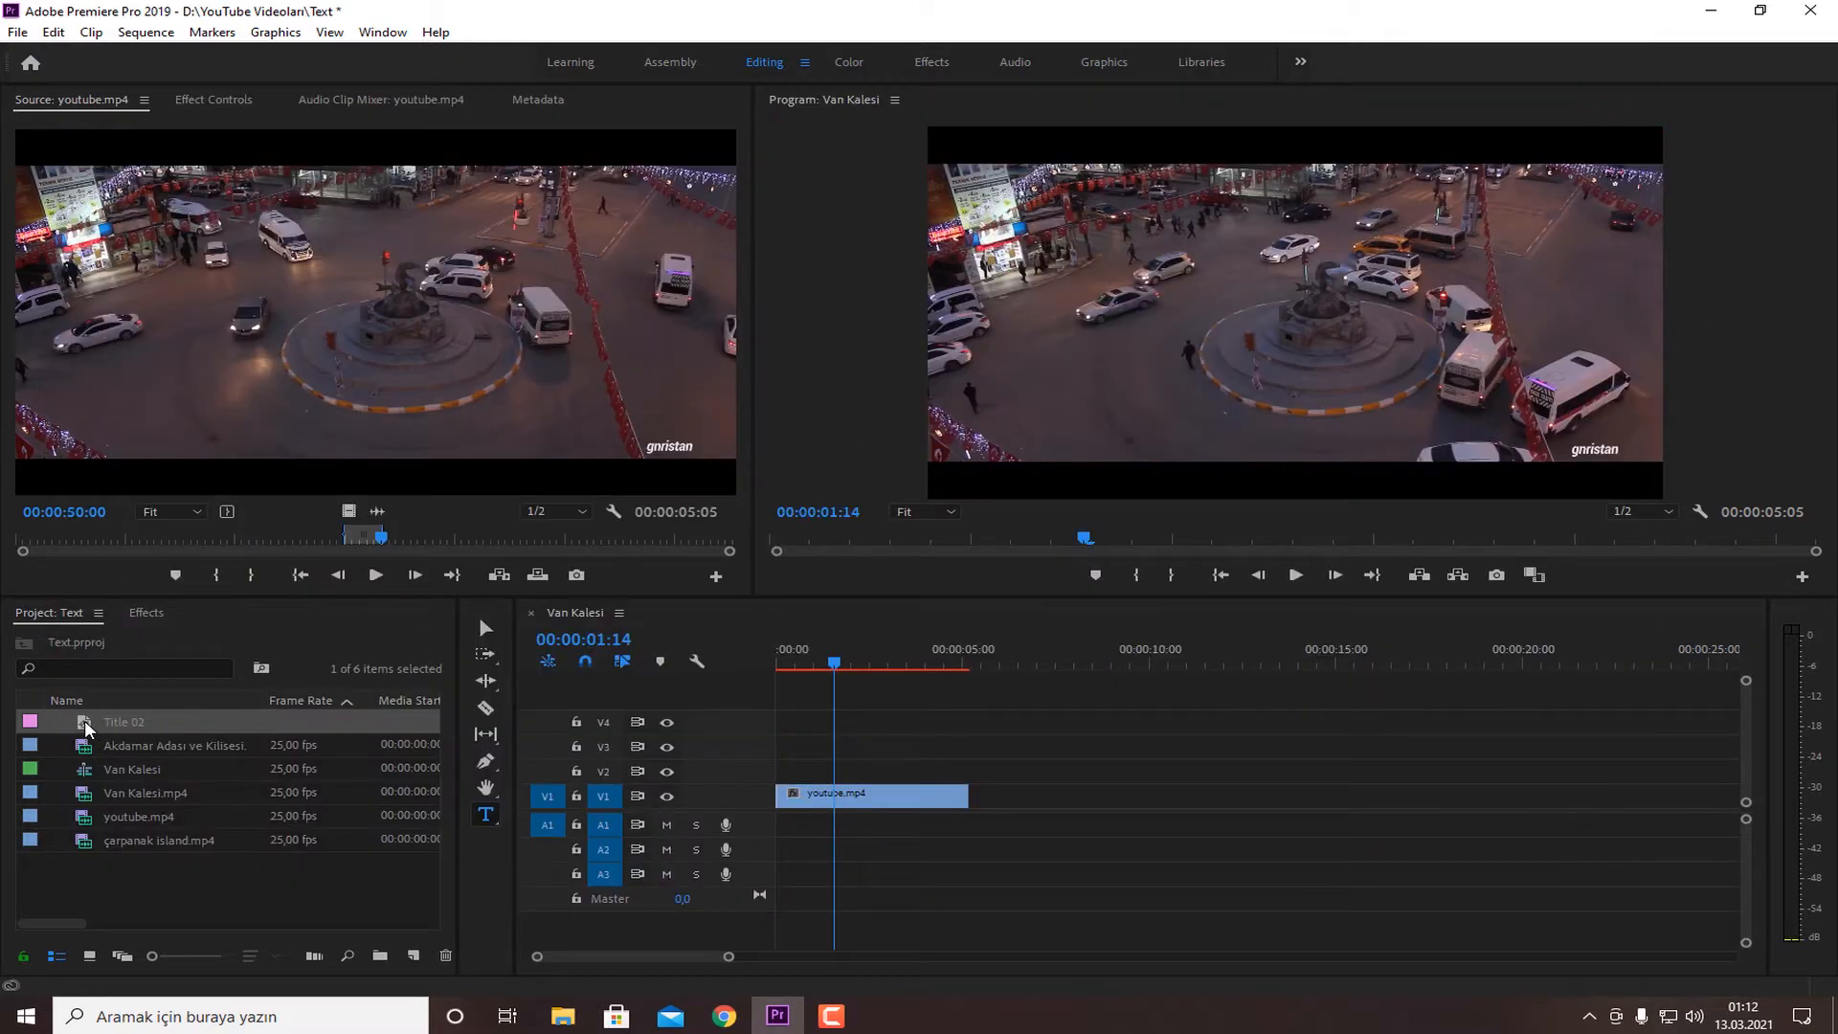
Place Title 02 on track V2 at the sequence start and extend it to the end of the youtube.mp4 clip
drag(85, 728, 794, 770)
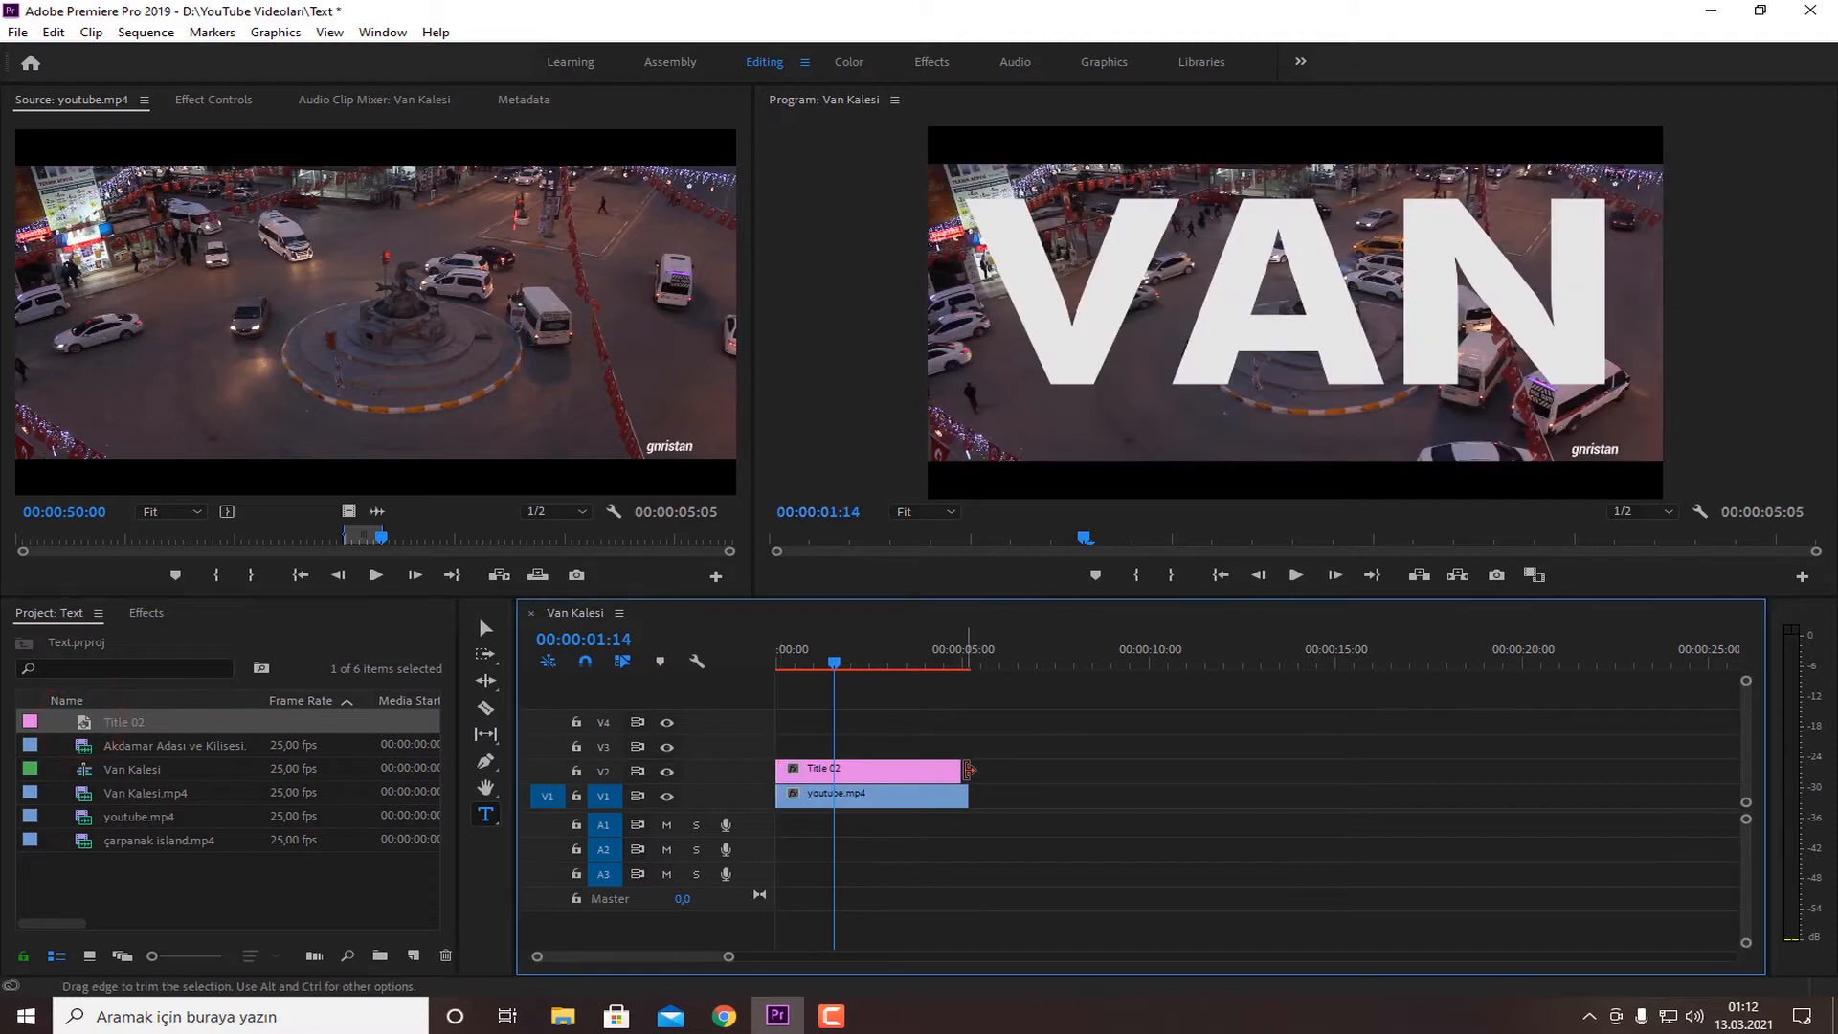
drag(954, 768, 967, 767)
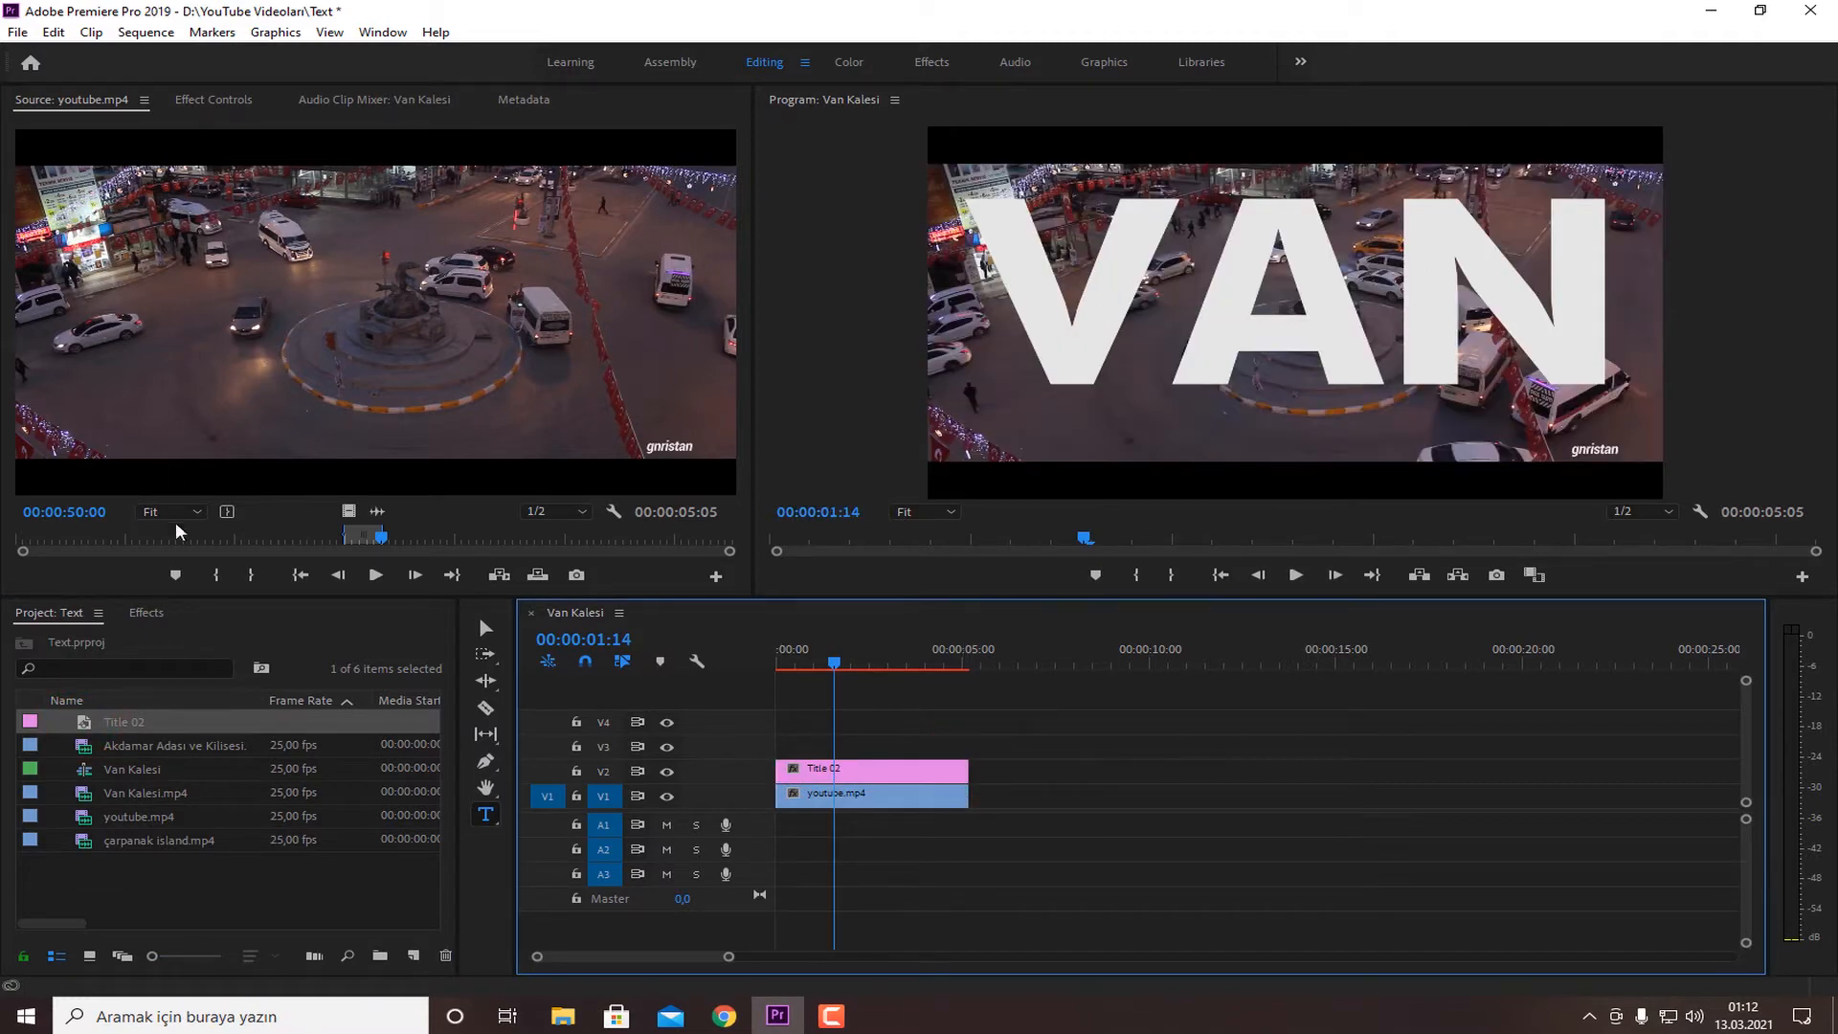
Lower the Title 02 clip in the frame by setting its vertical position to 619
key(v)
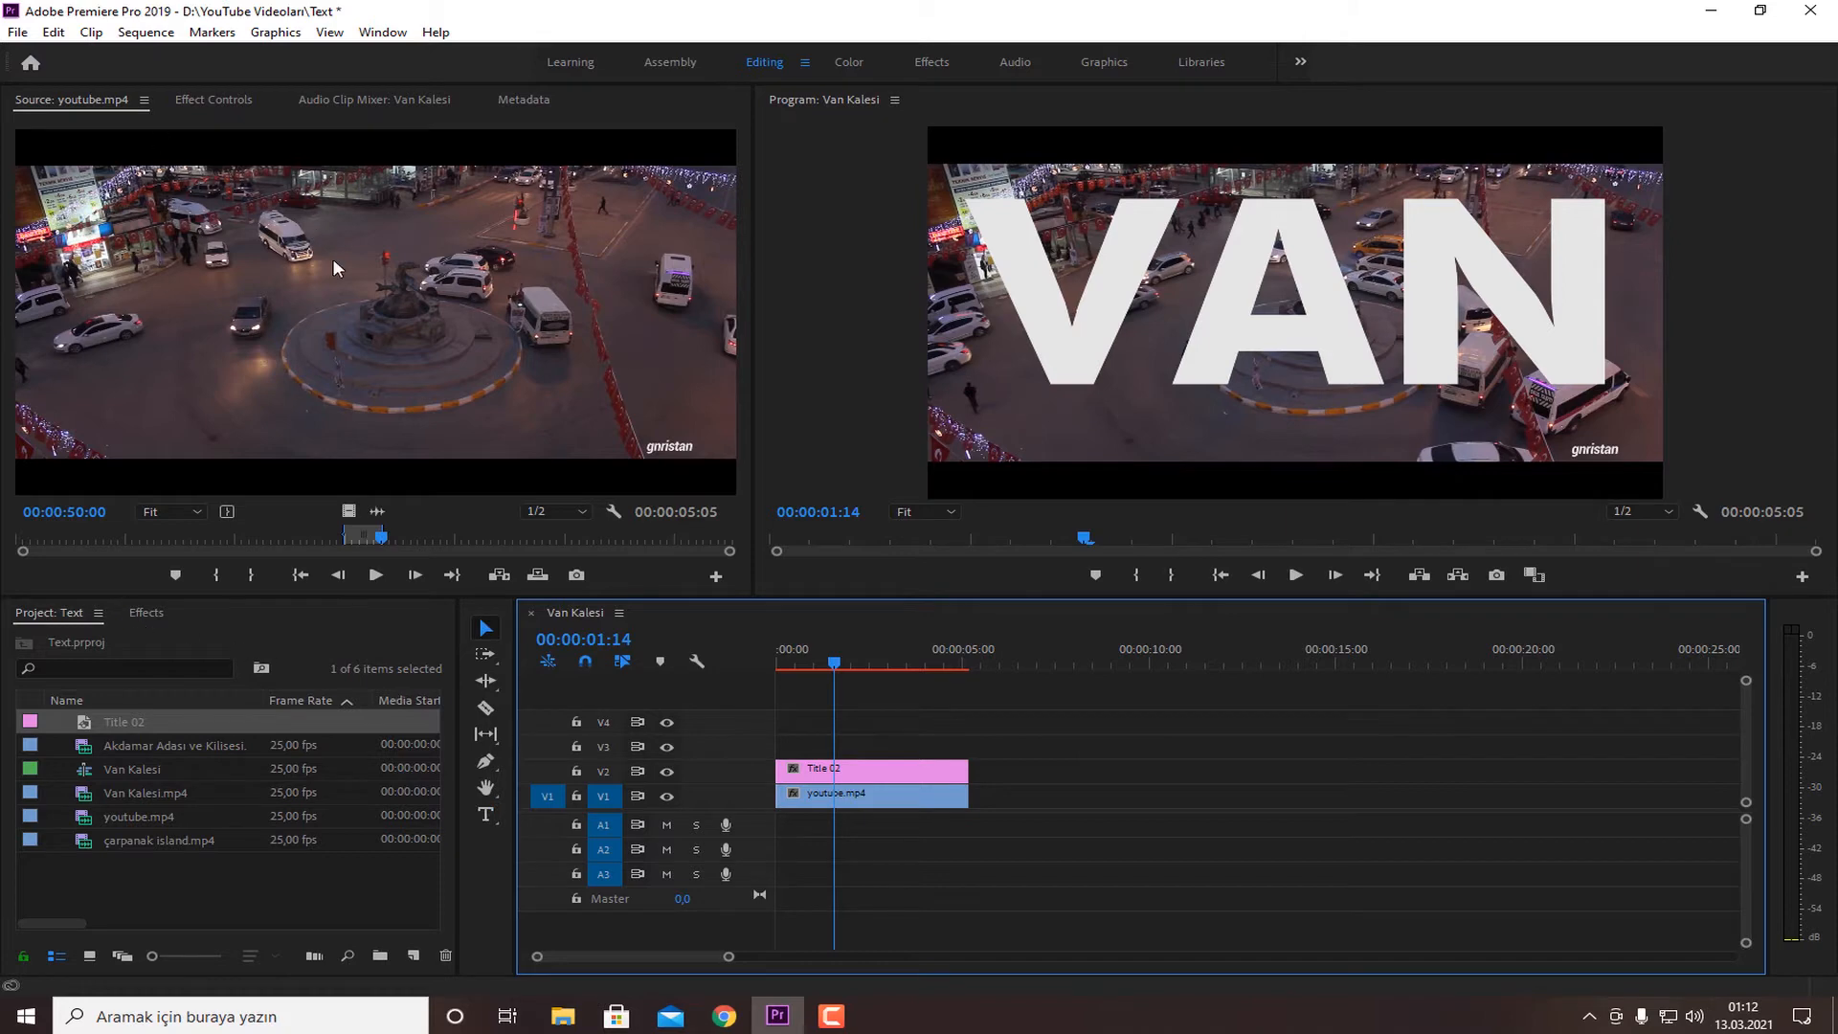
click(892, 793)
click(895, 769)
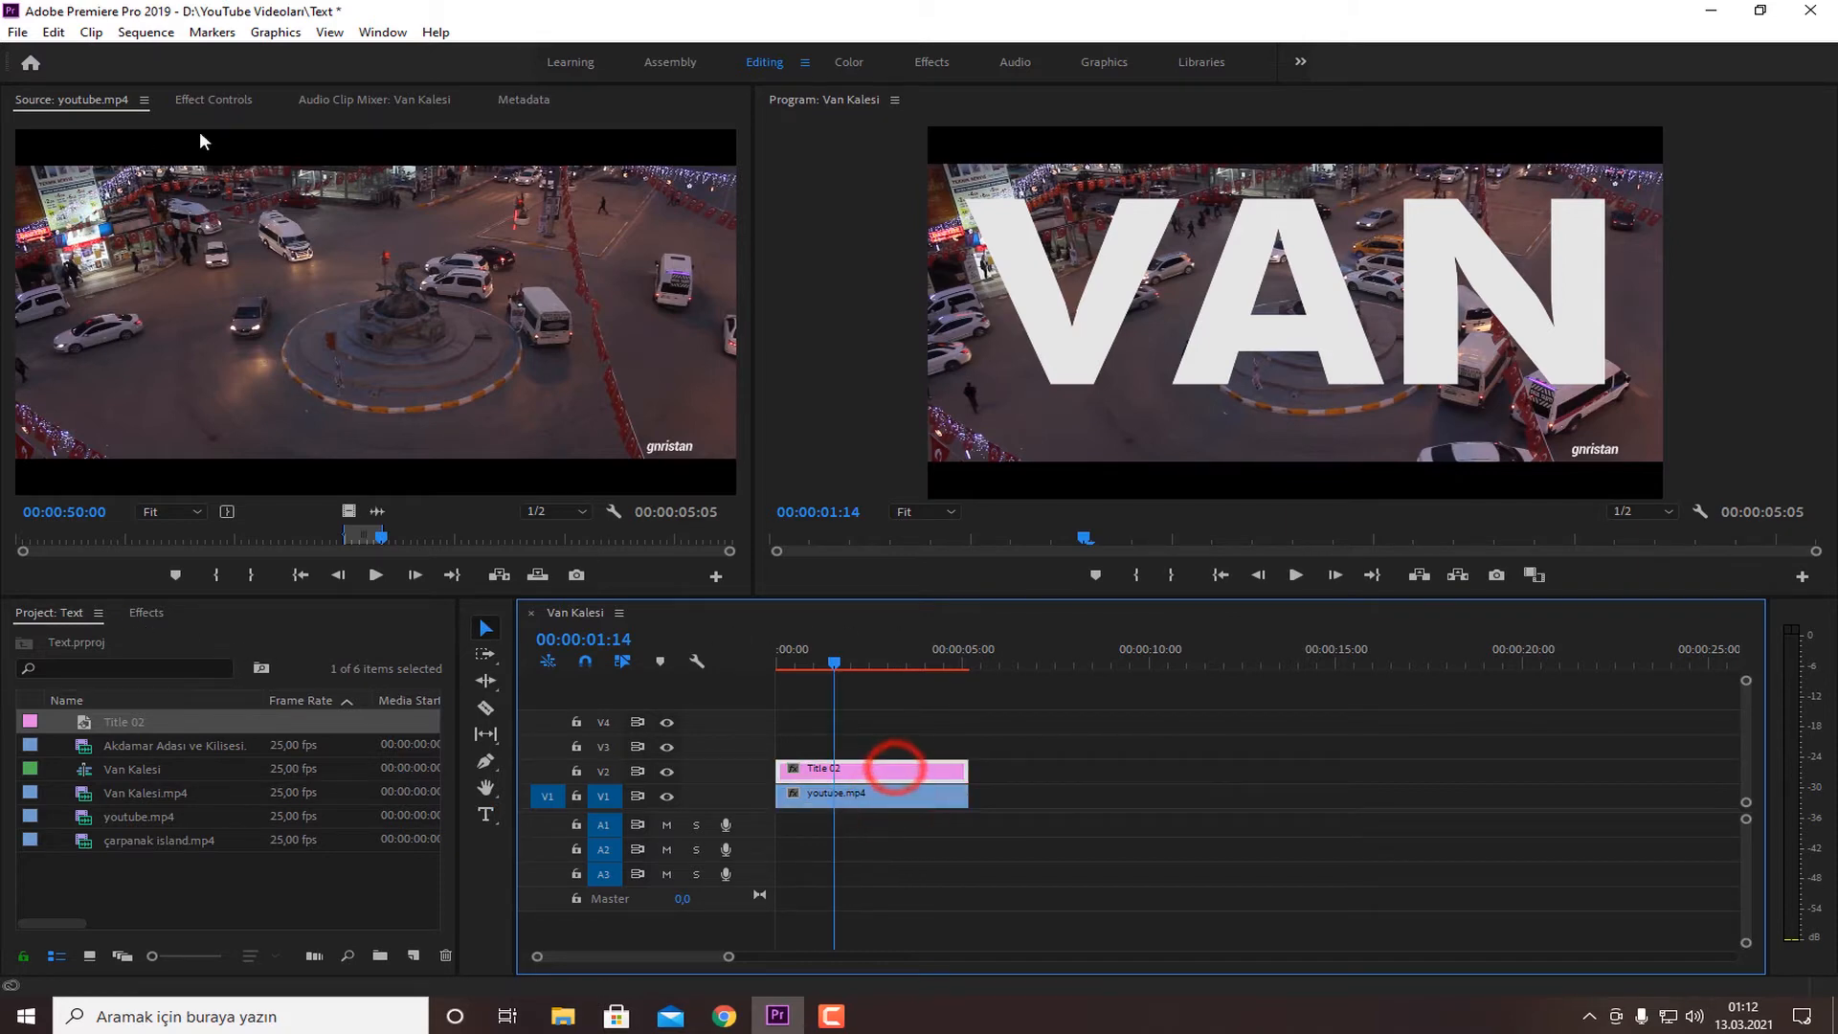
click(207, 99)
drag(347, 200, 421, 196)
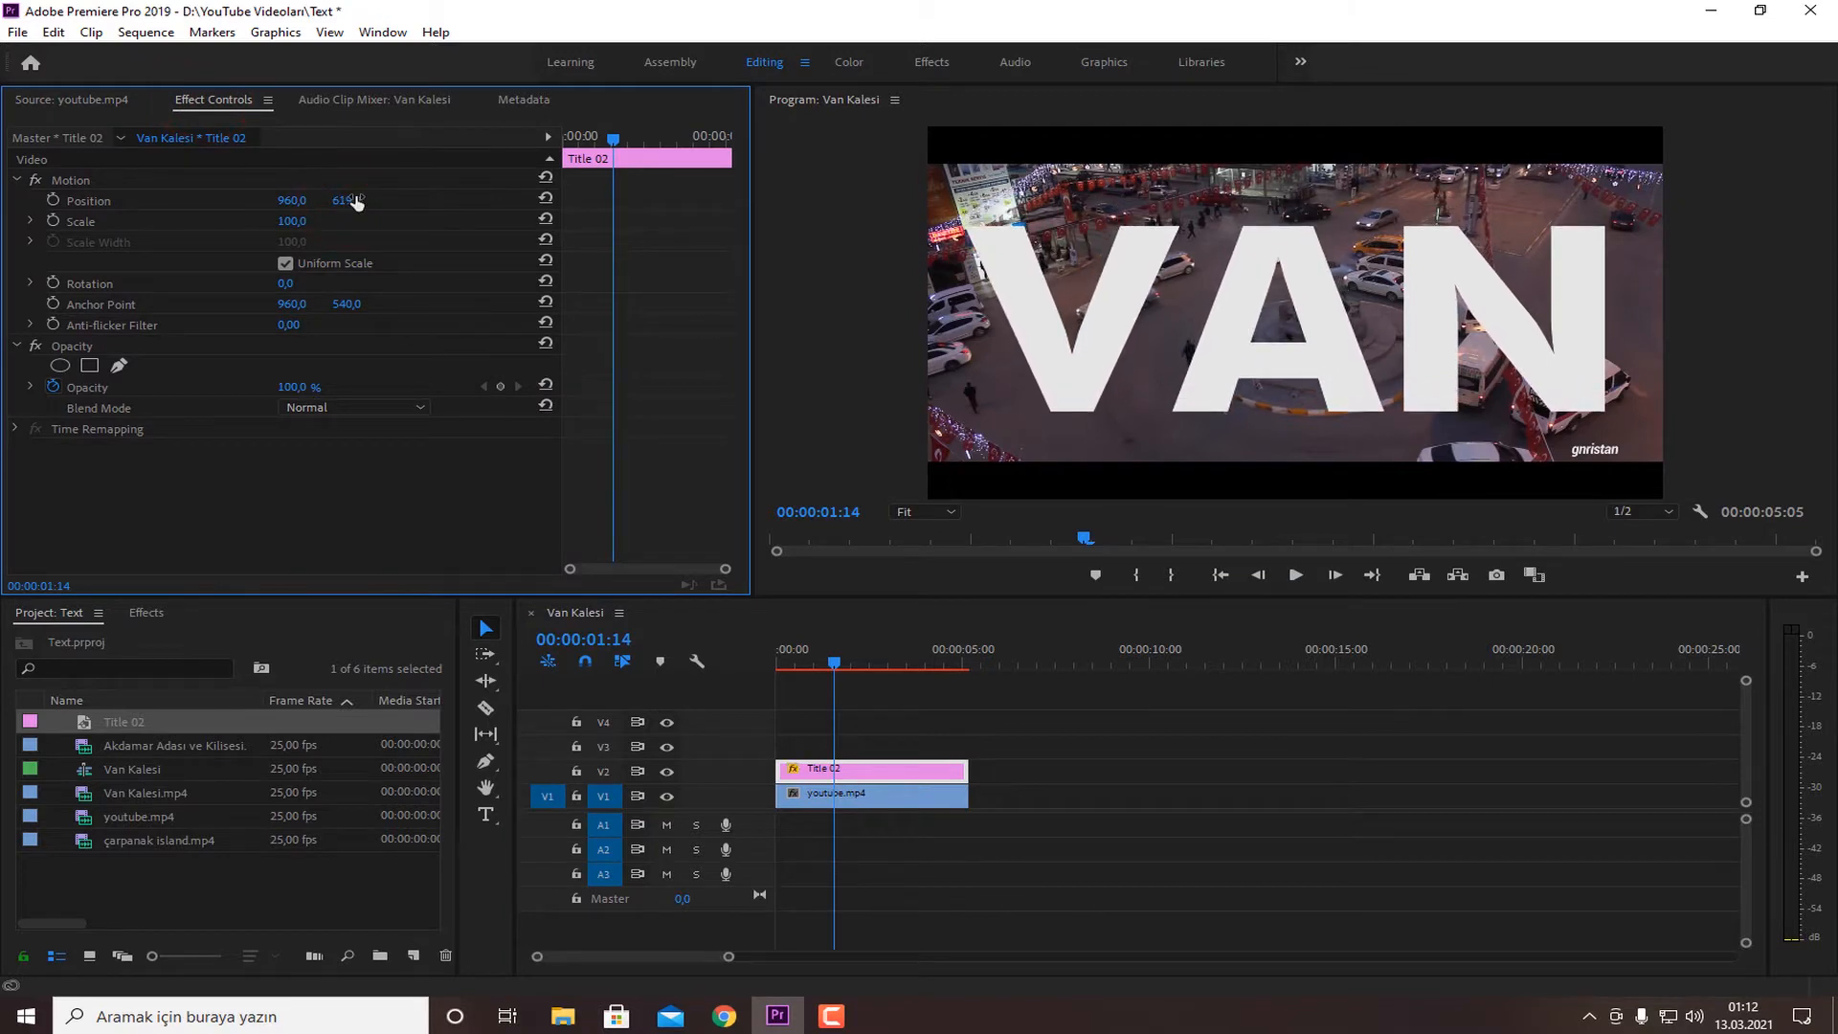
Find the Track Matte Key effect by searching for "track" and apply it to the youtube.mp4 clip on V1
click(153, 612)
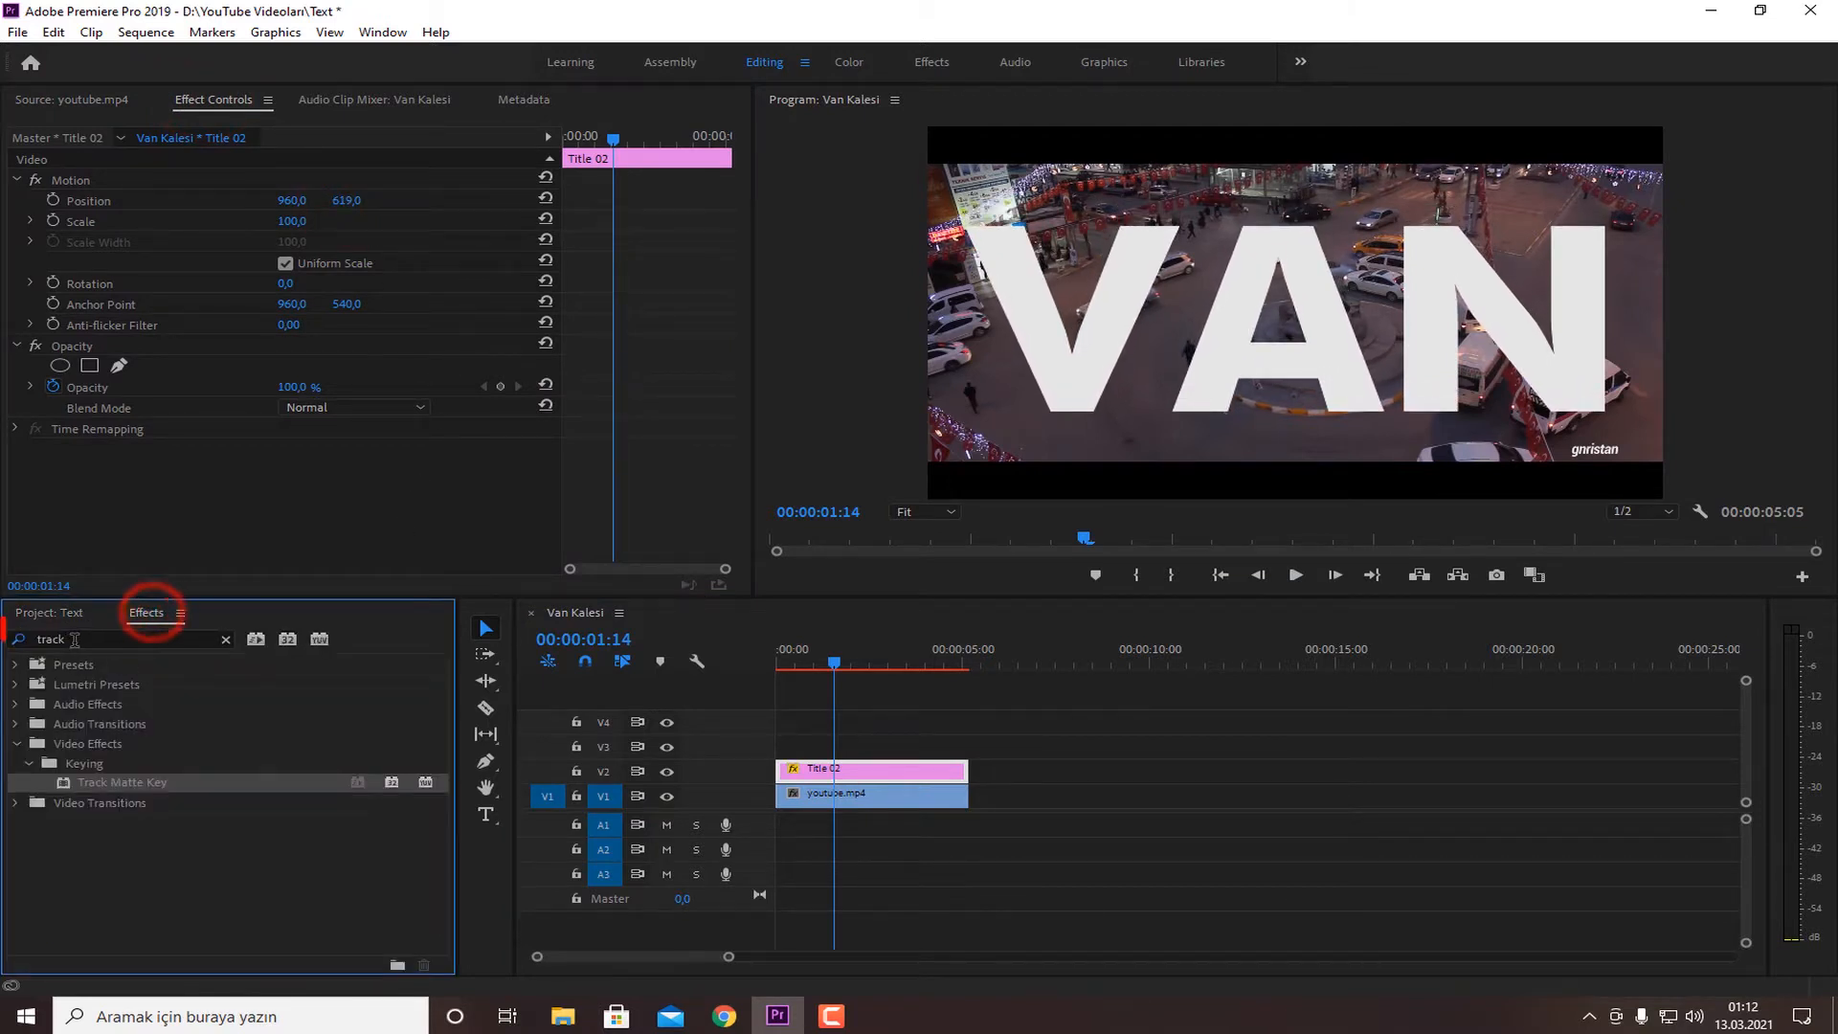
click(184, 640)
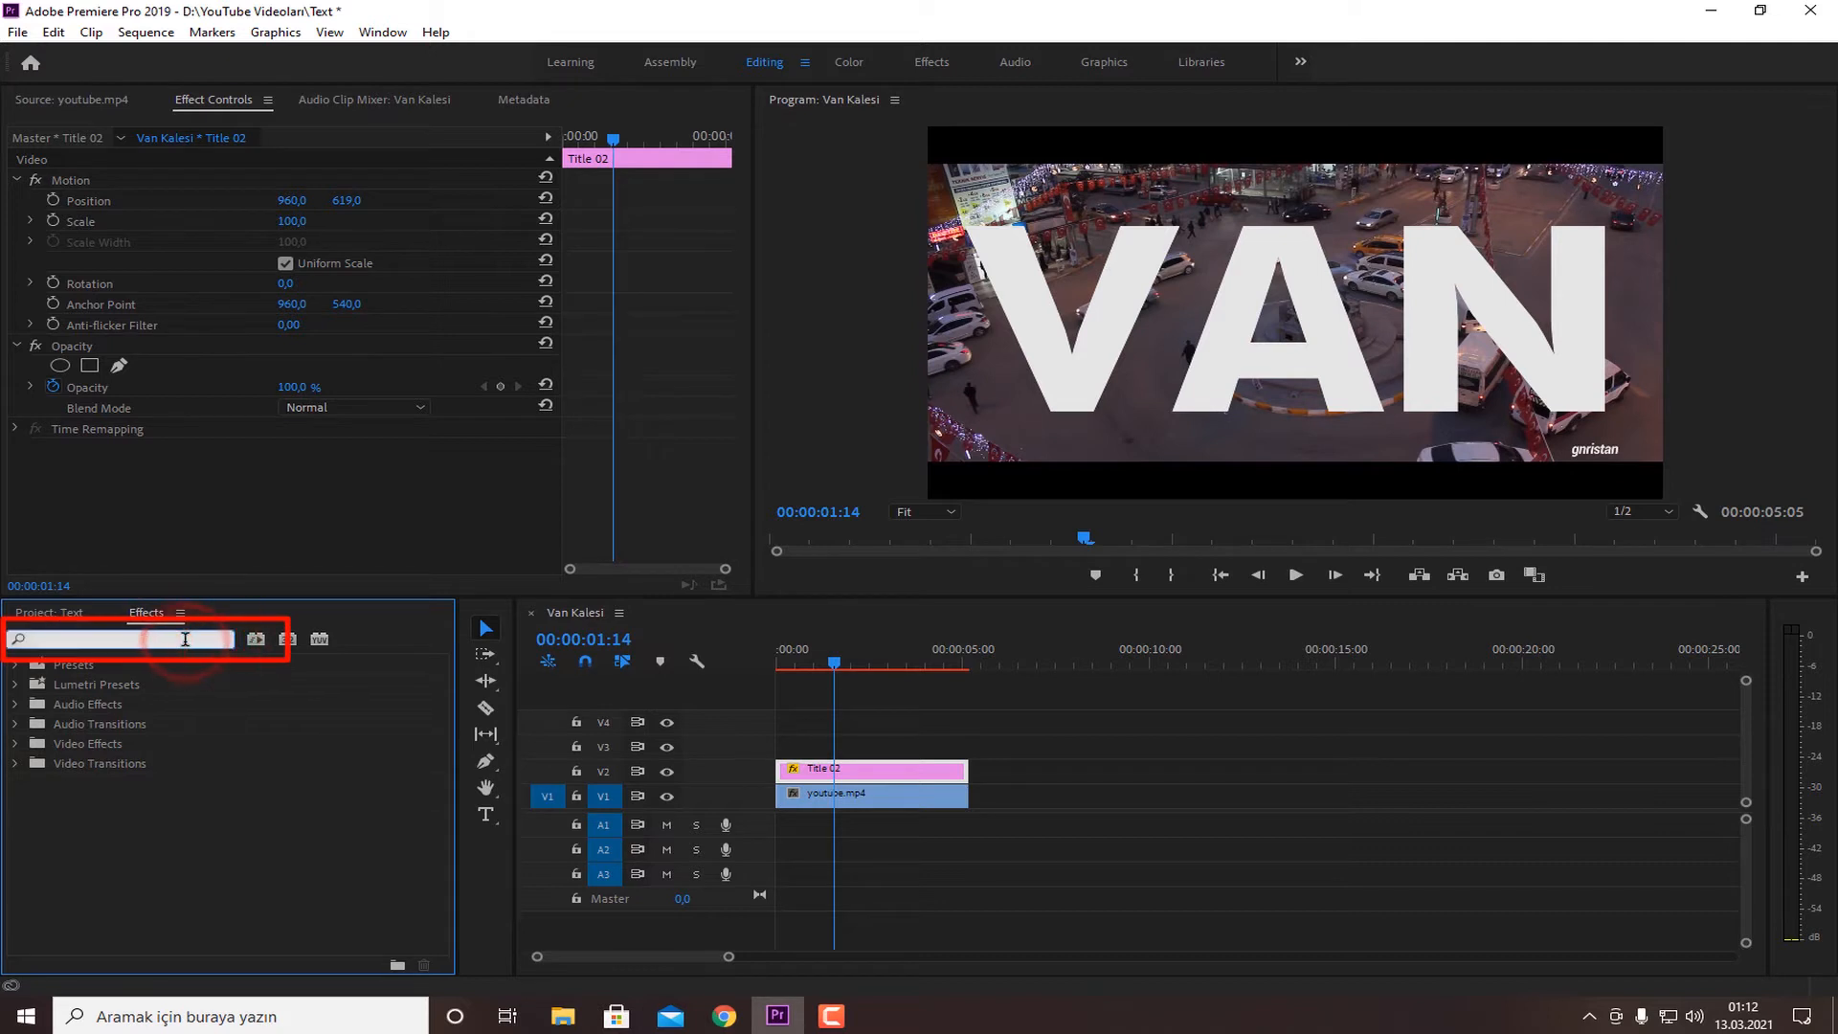
text(tra)
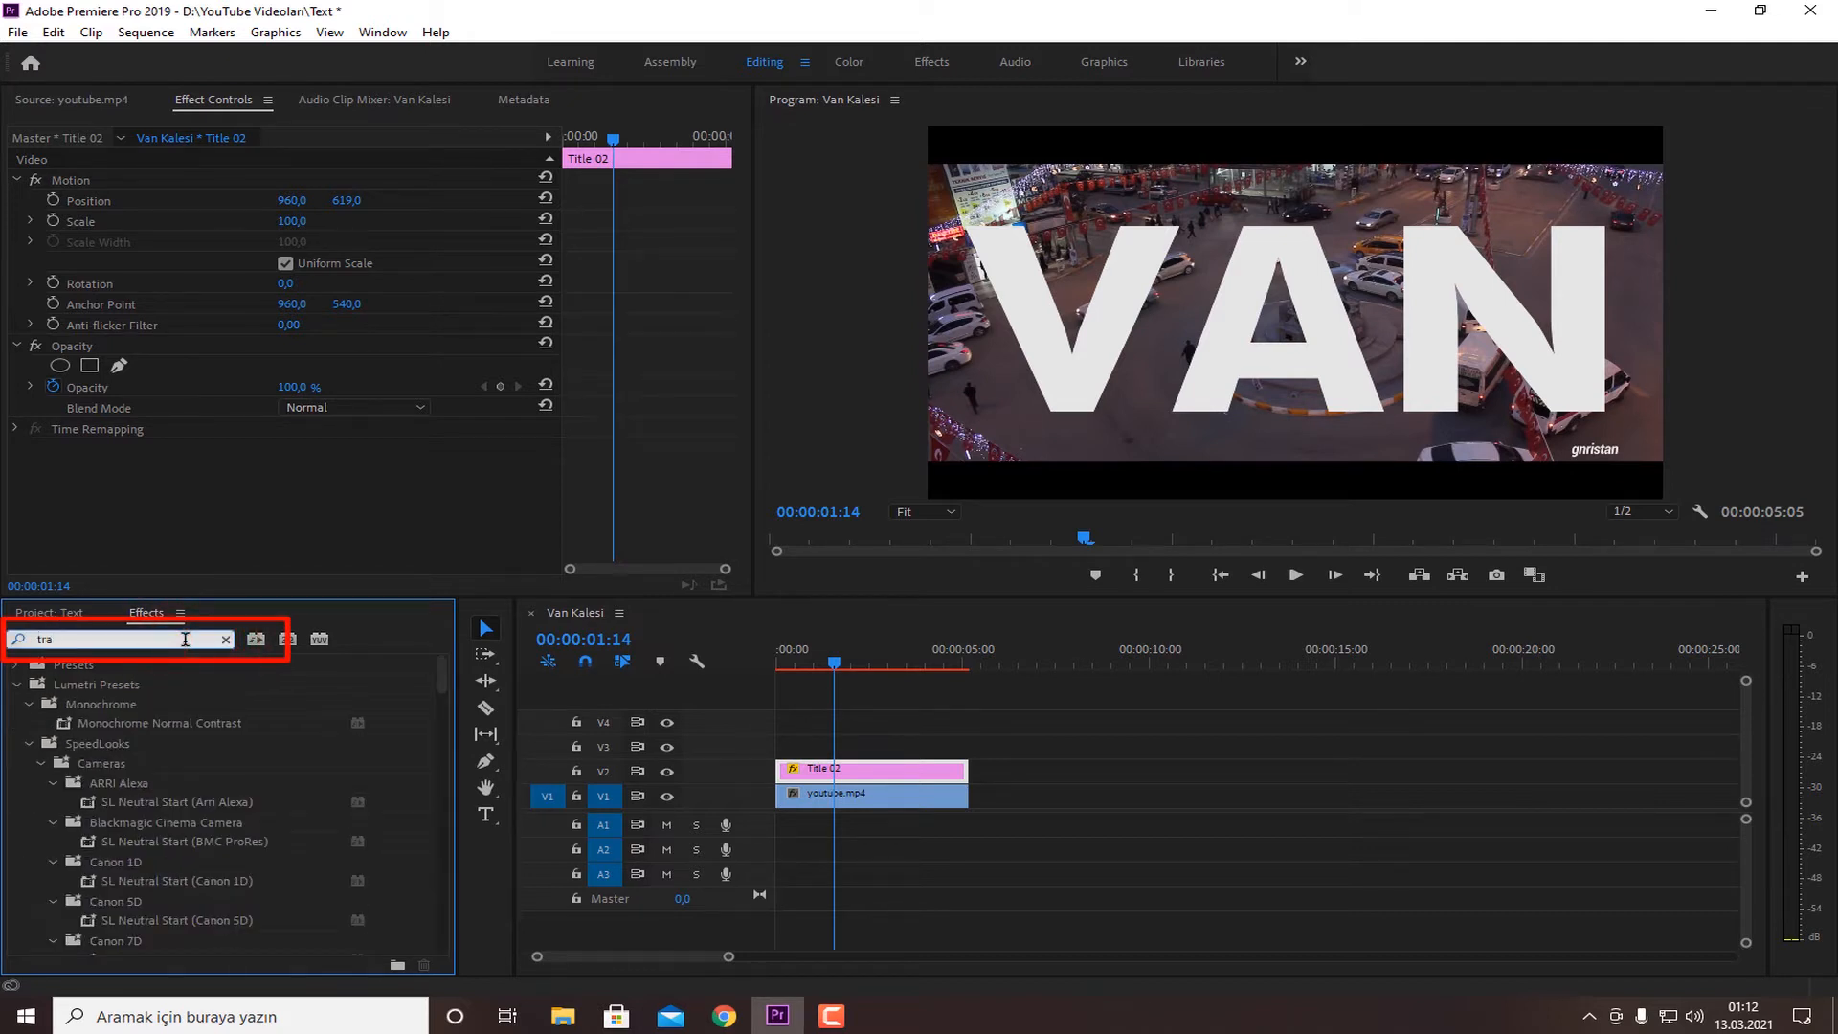
text(ck)
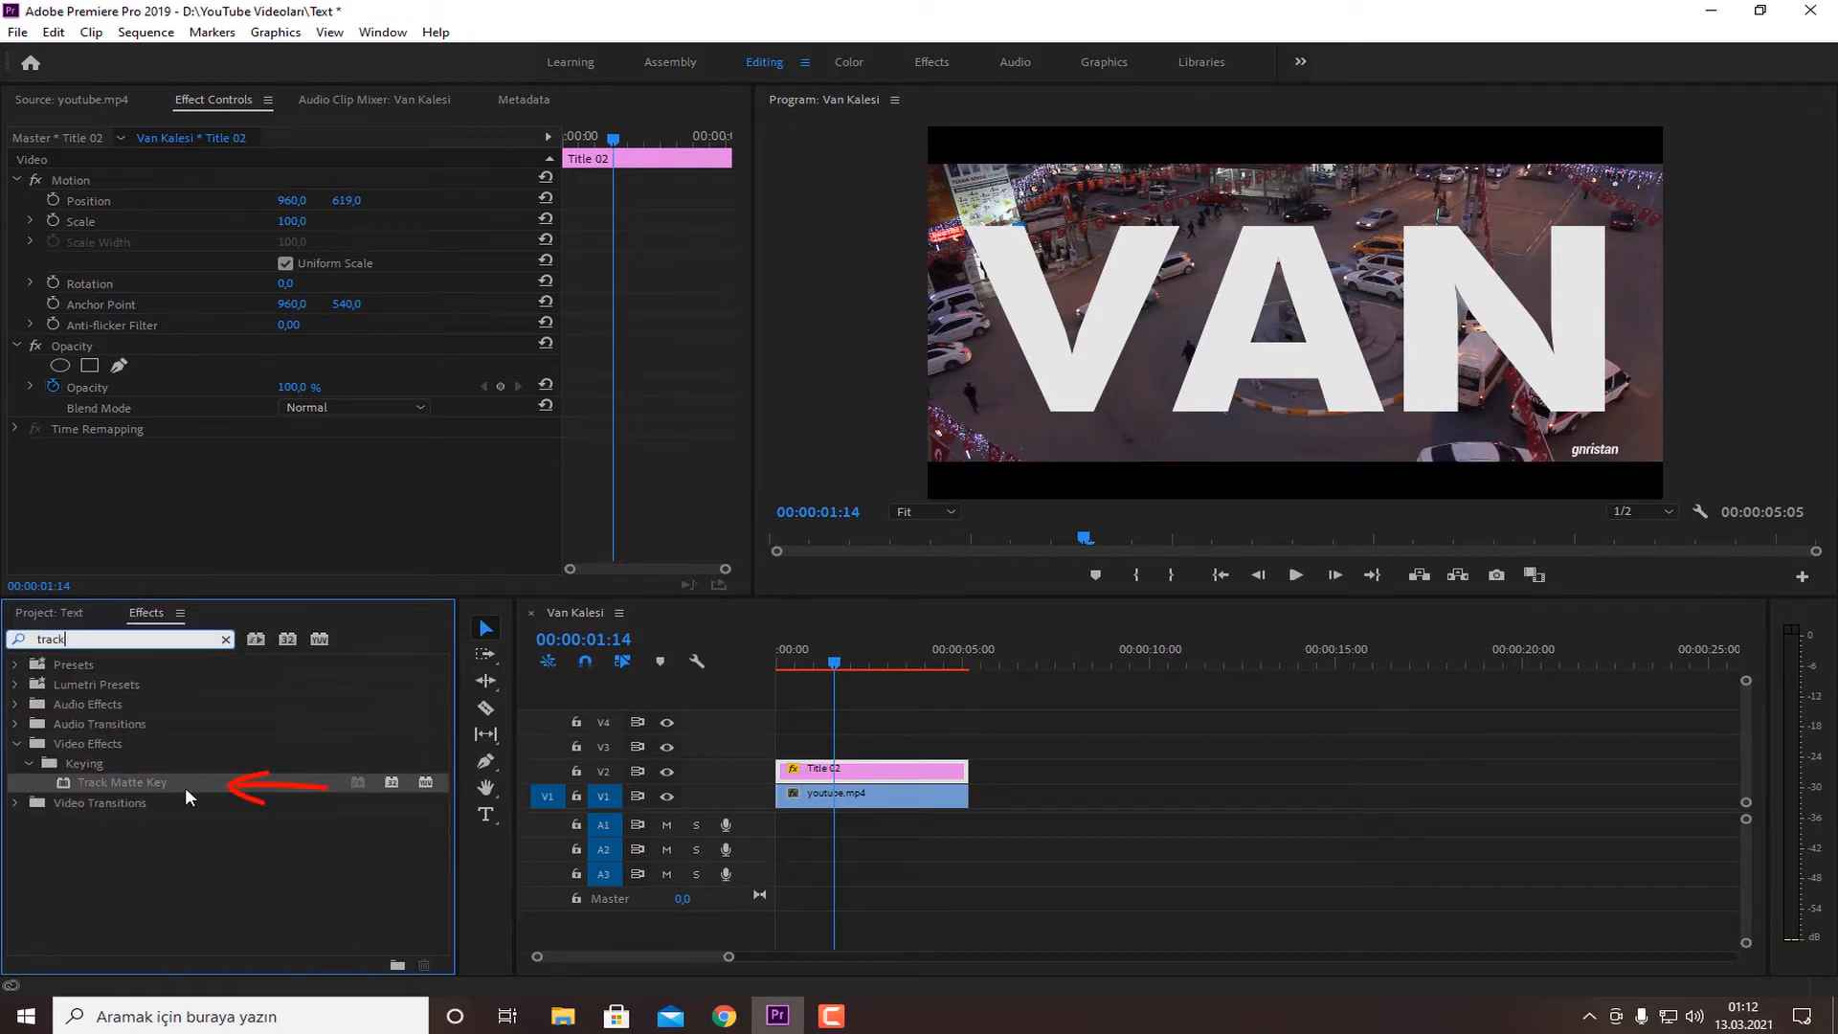
drag(63, 789, 898, 796)
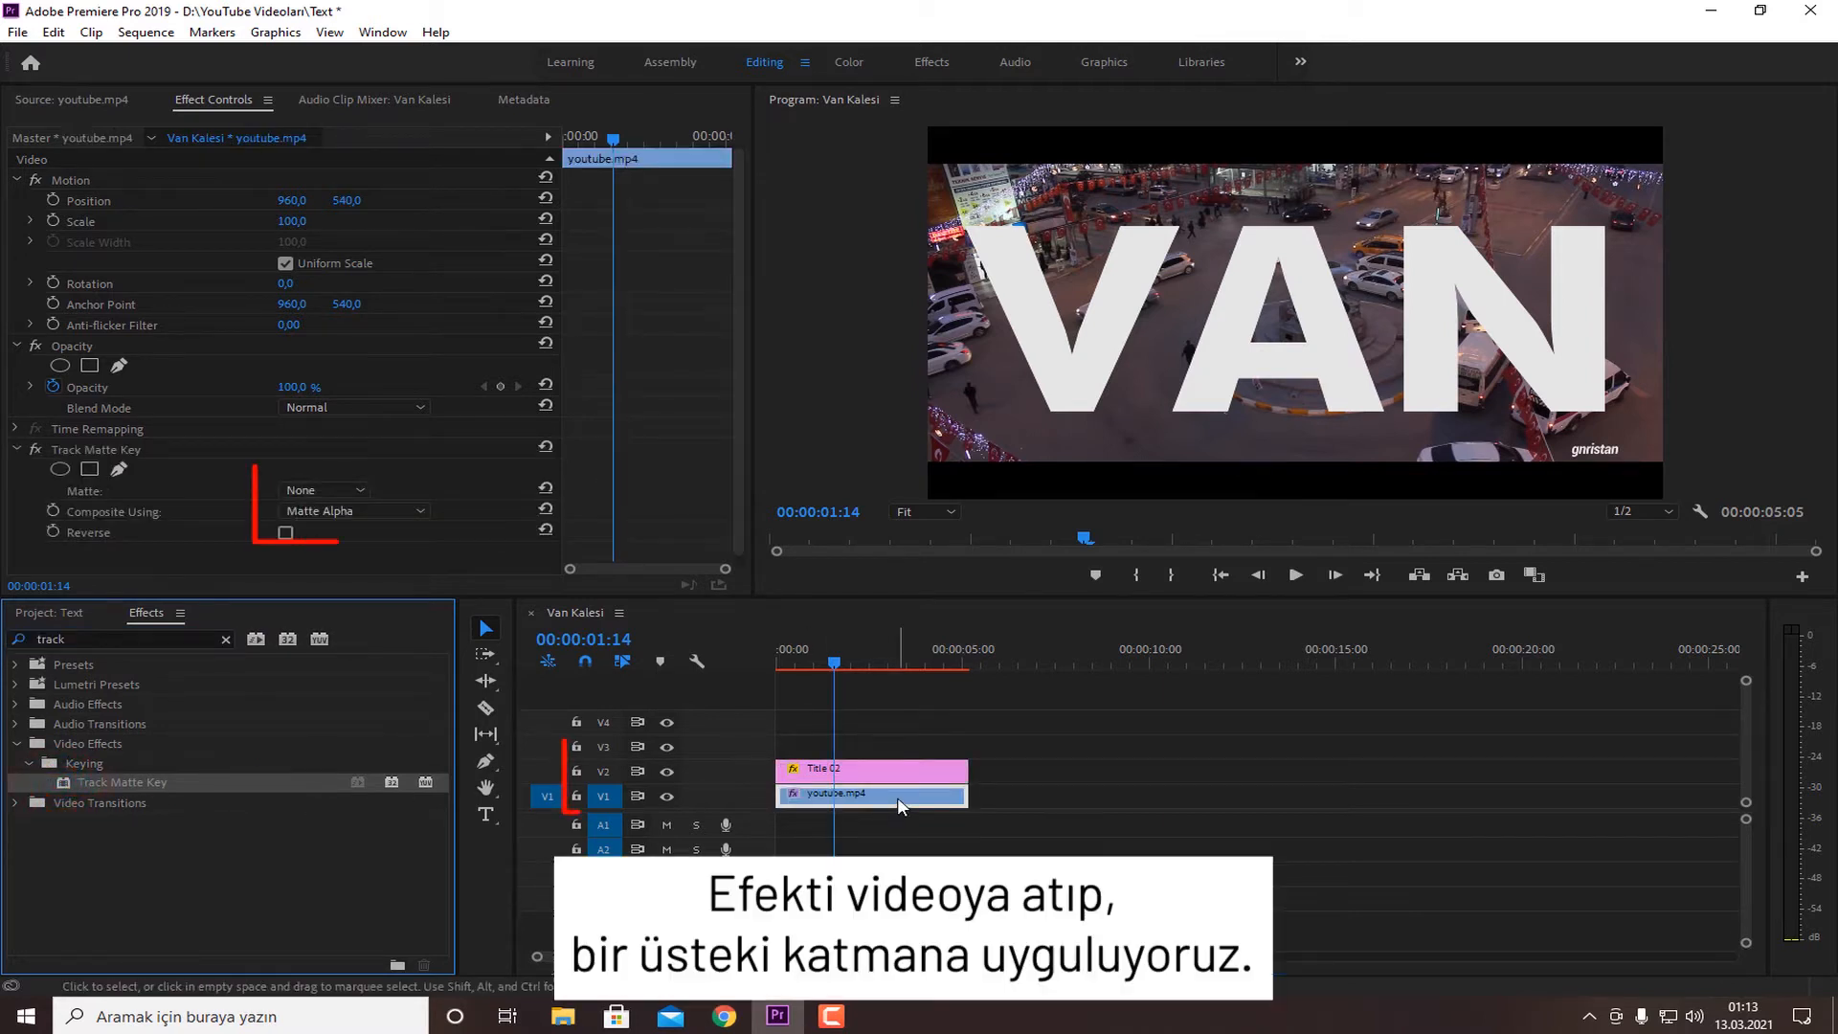
Save the project and set the Track Matte Key's matte to Video 2 on the youtube.mp4 clip
click(359, 490)
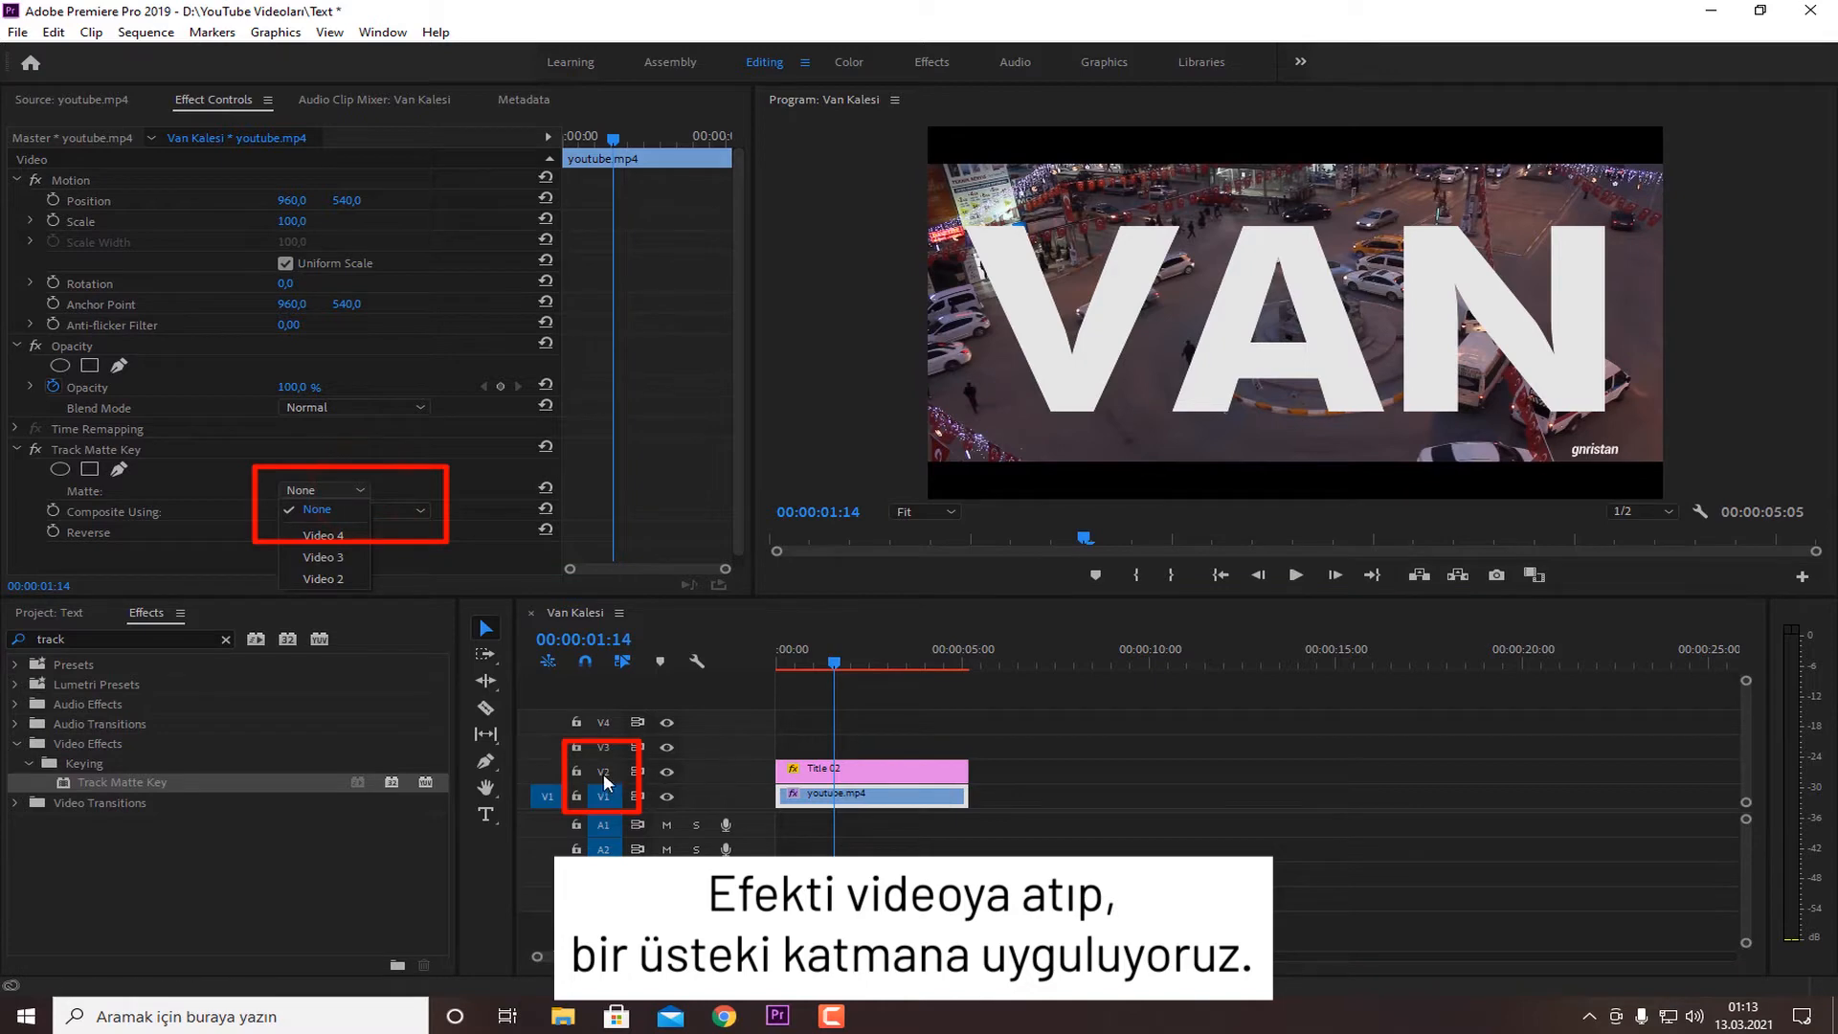
key(ctrl+s)
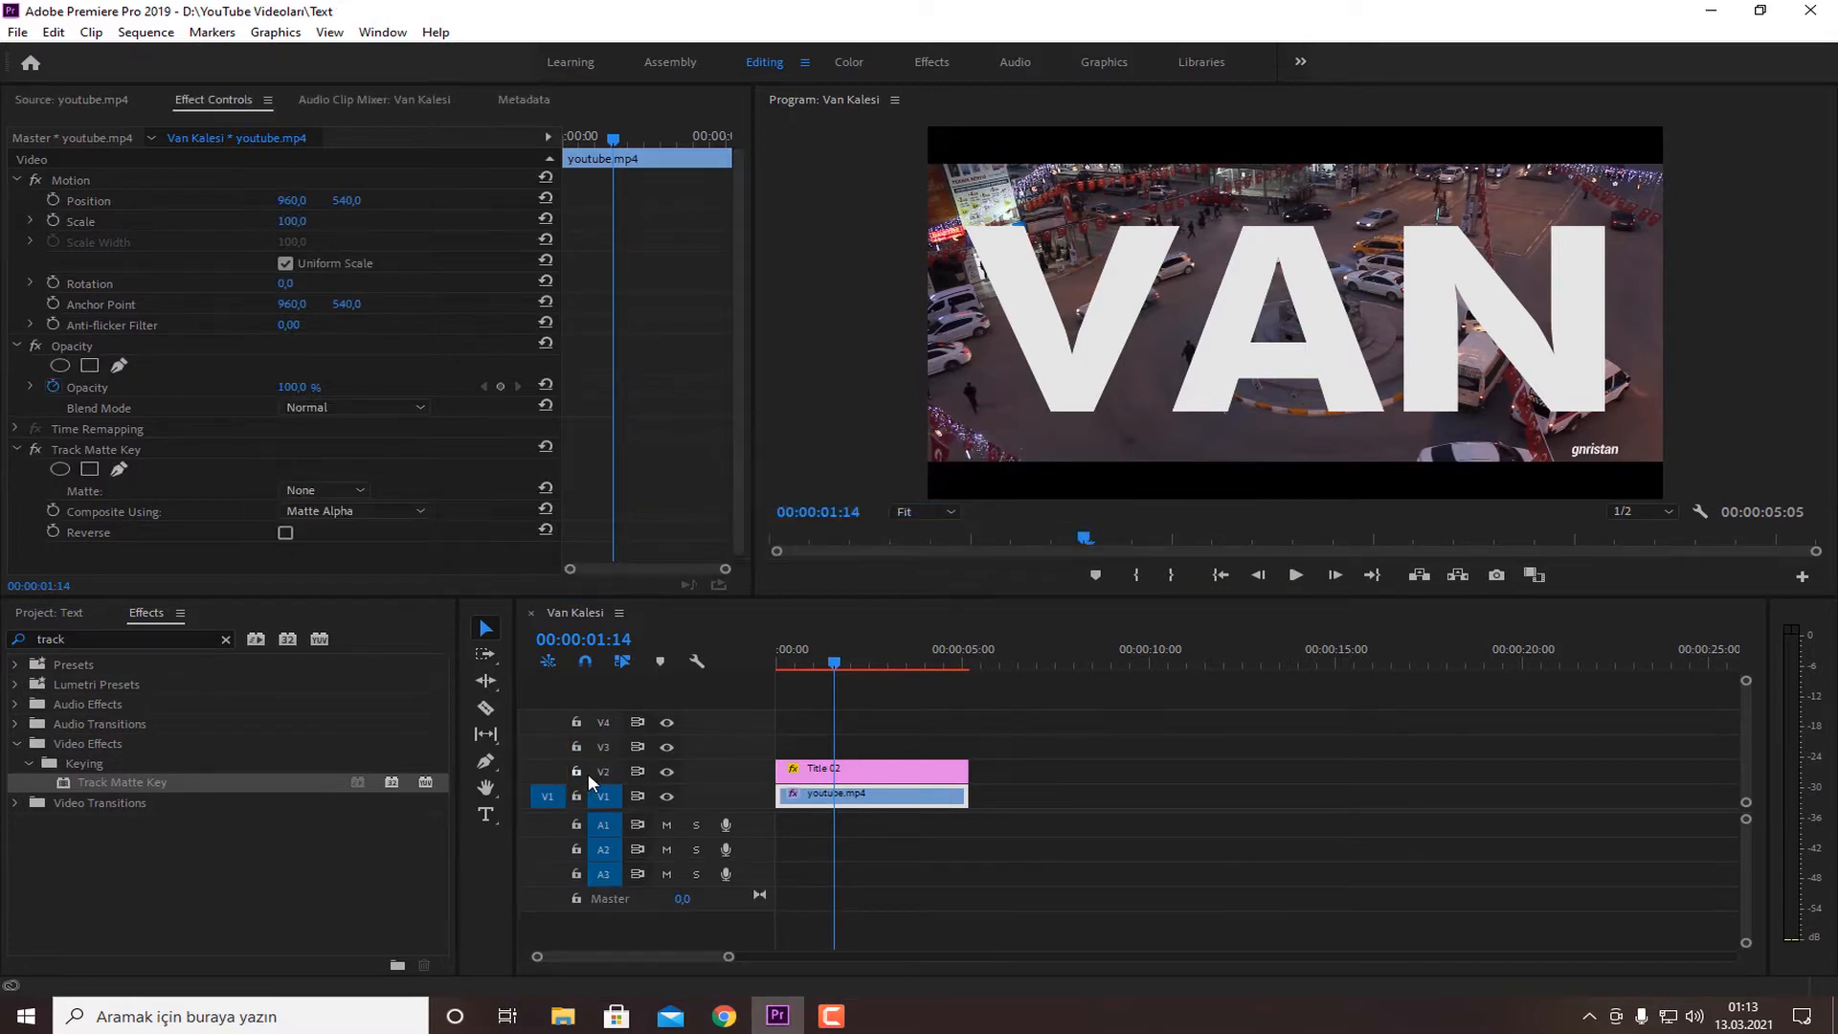
click(323, 575)
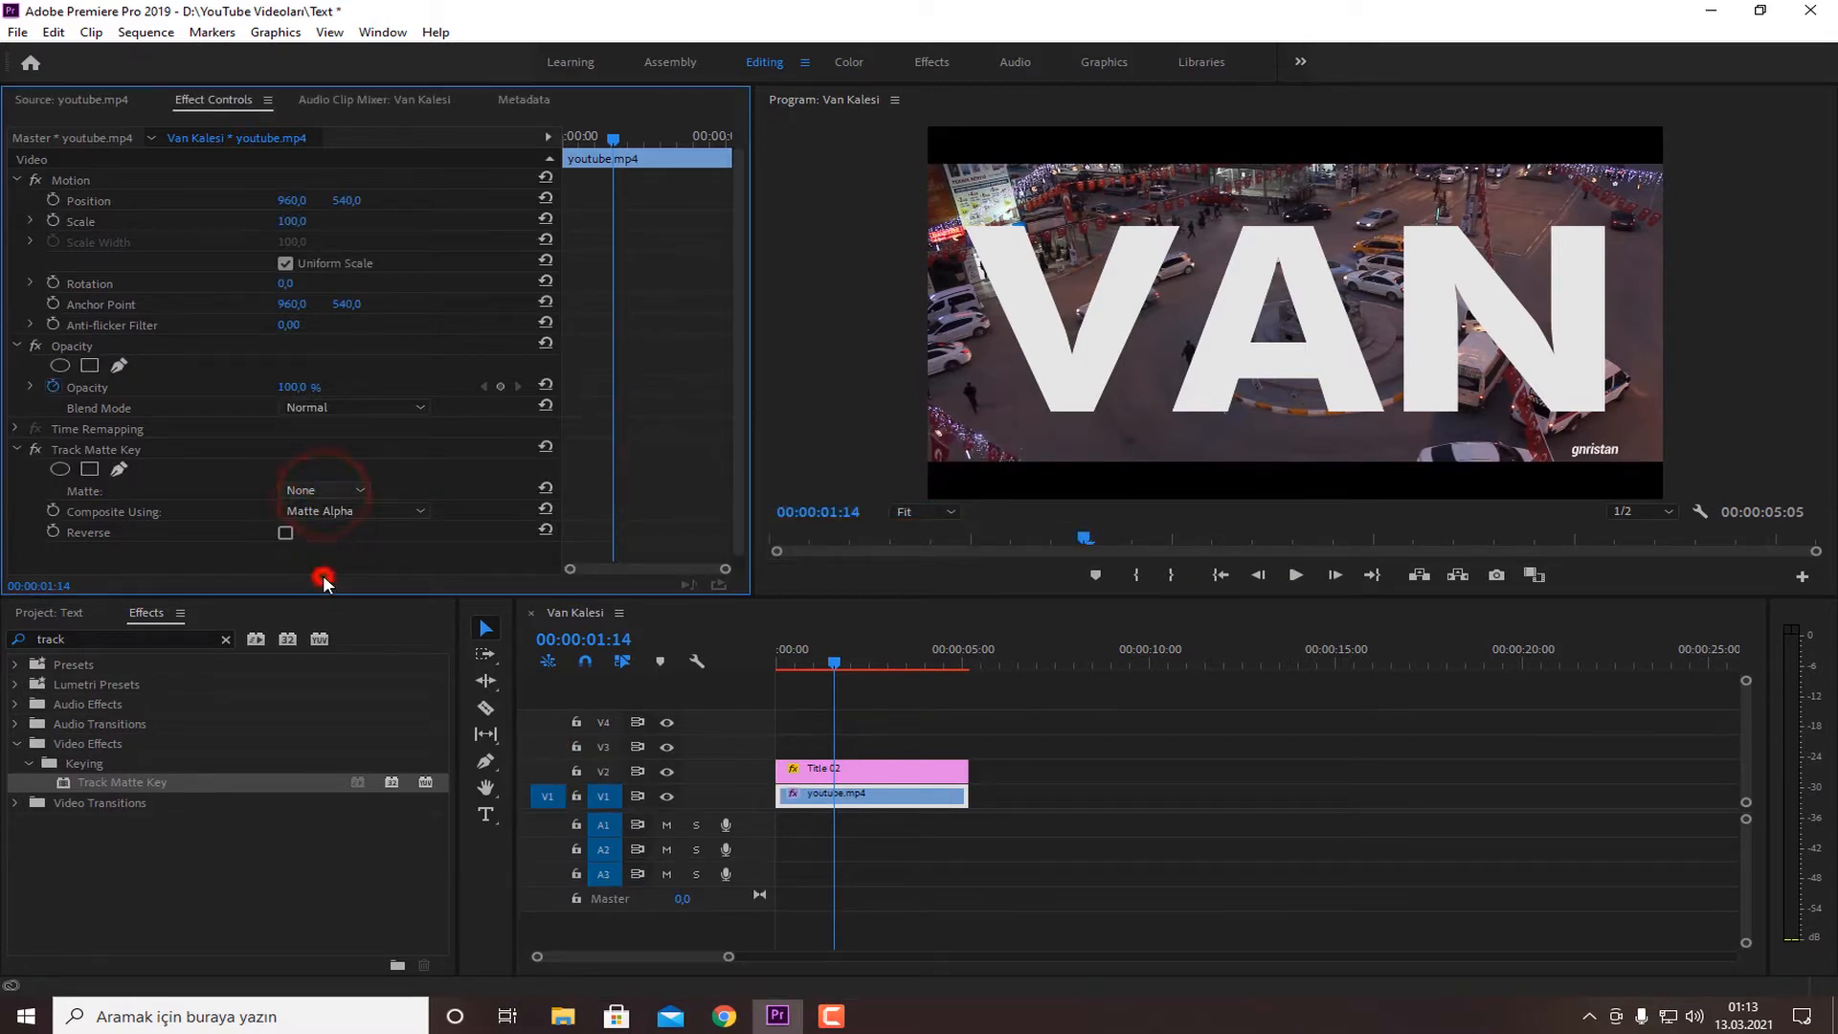
Play back the masked VAN title from the sequence start, and move the playhead past its end to 00:00:06:16
click(842, 662)
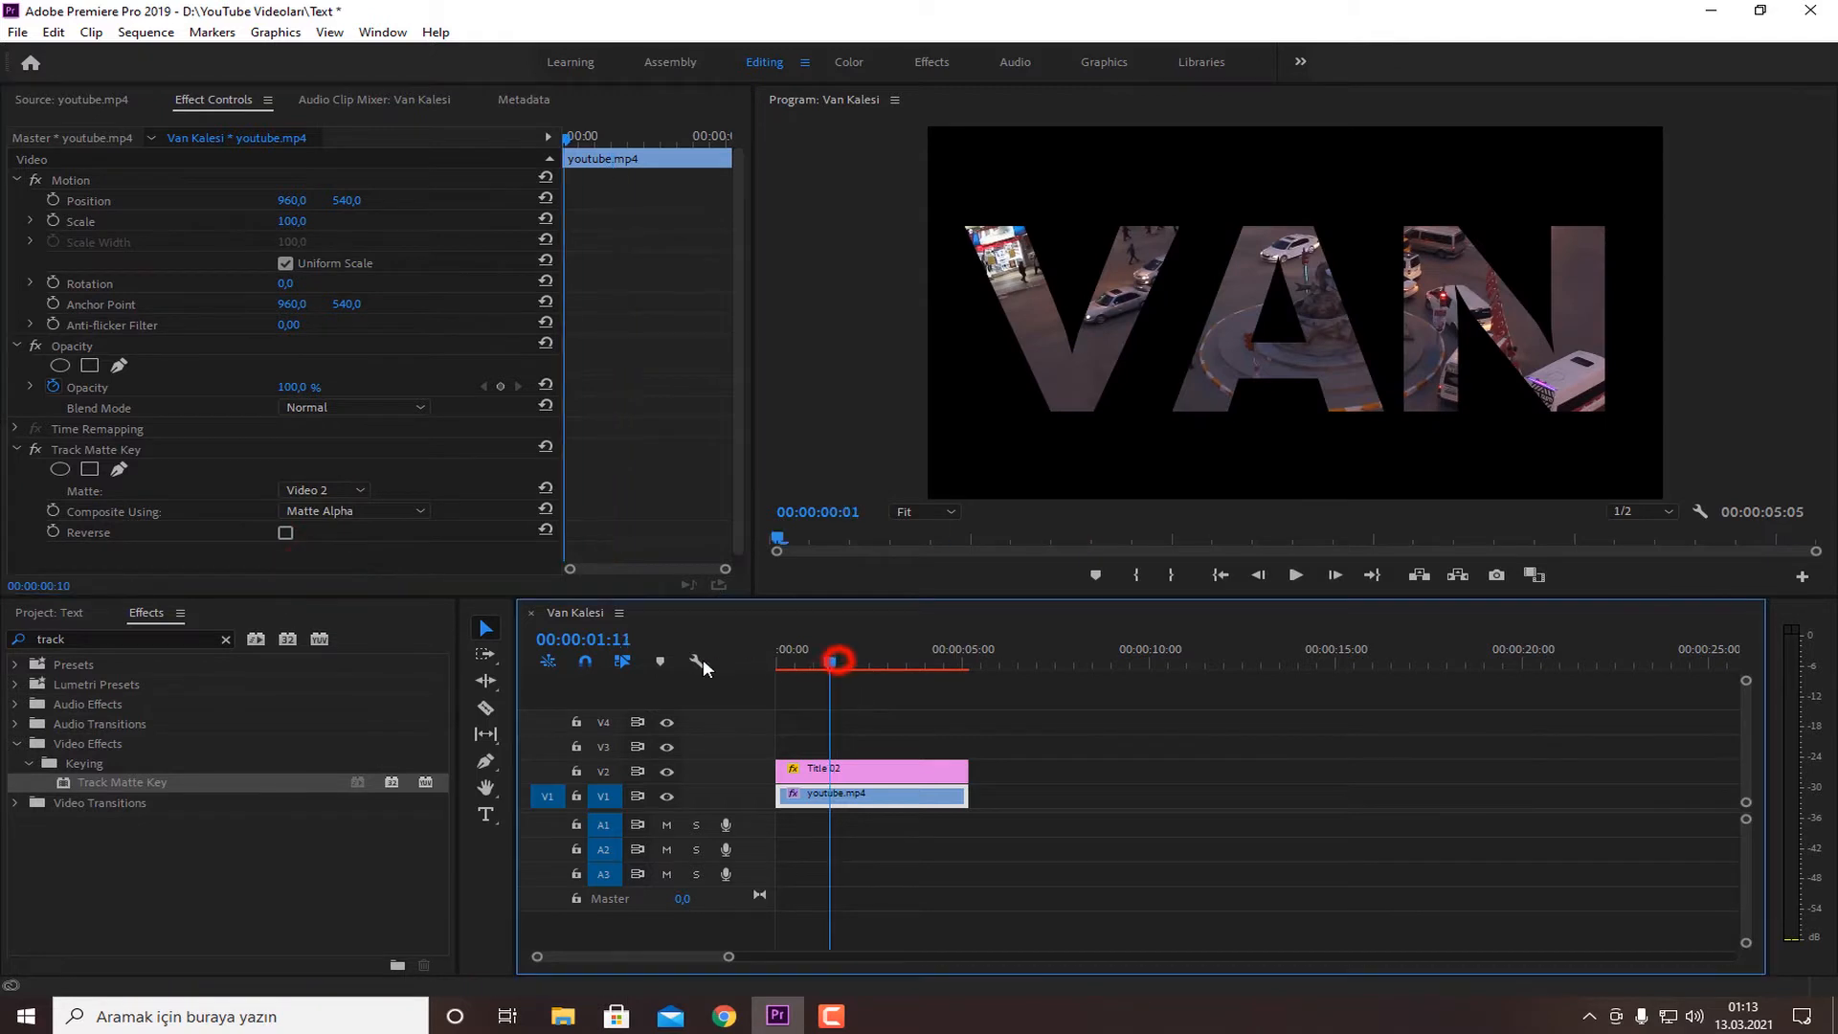
key(Home)
key(space)
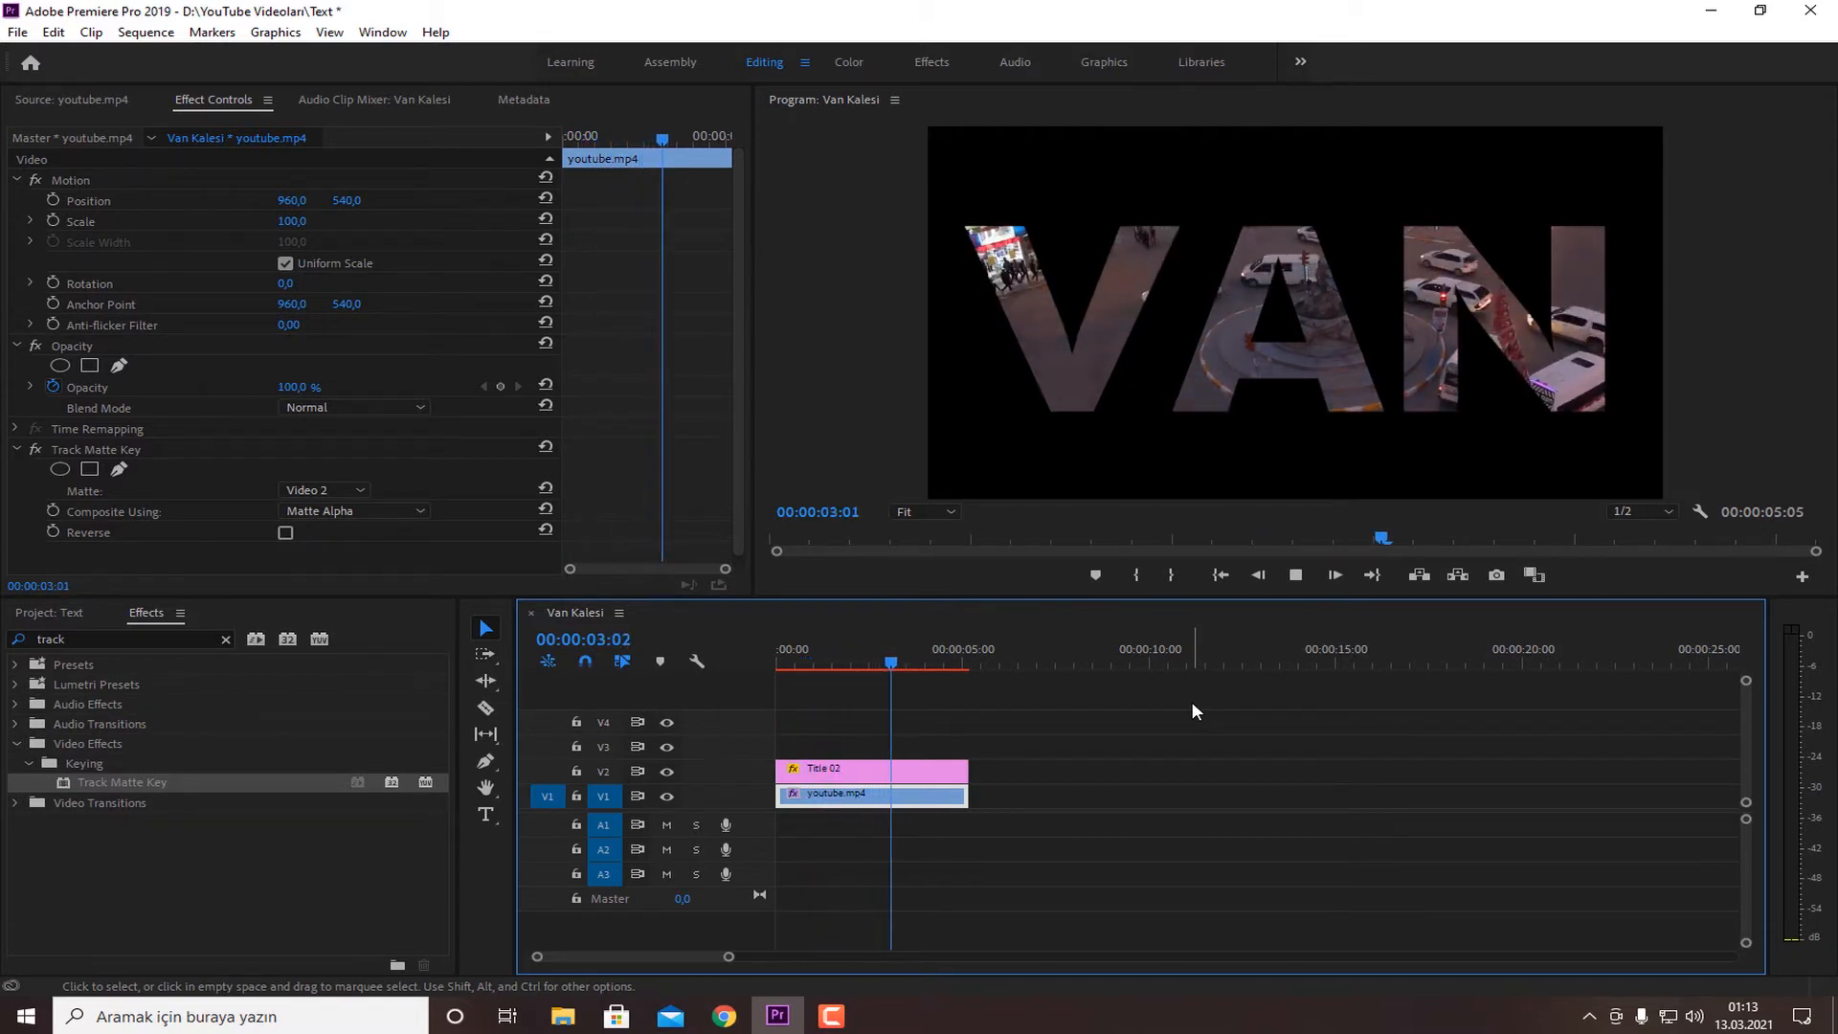
key(space)
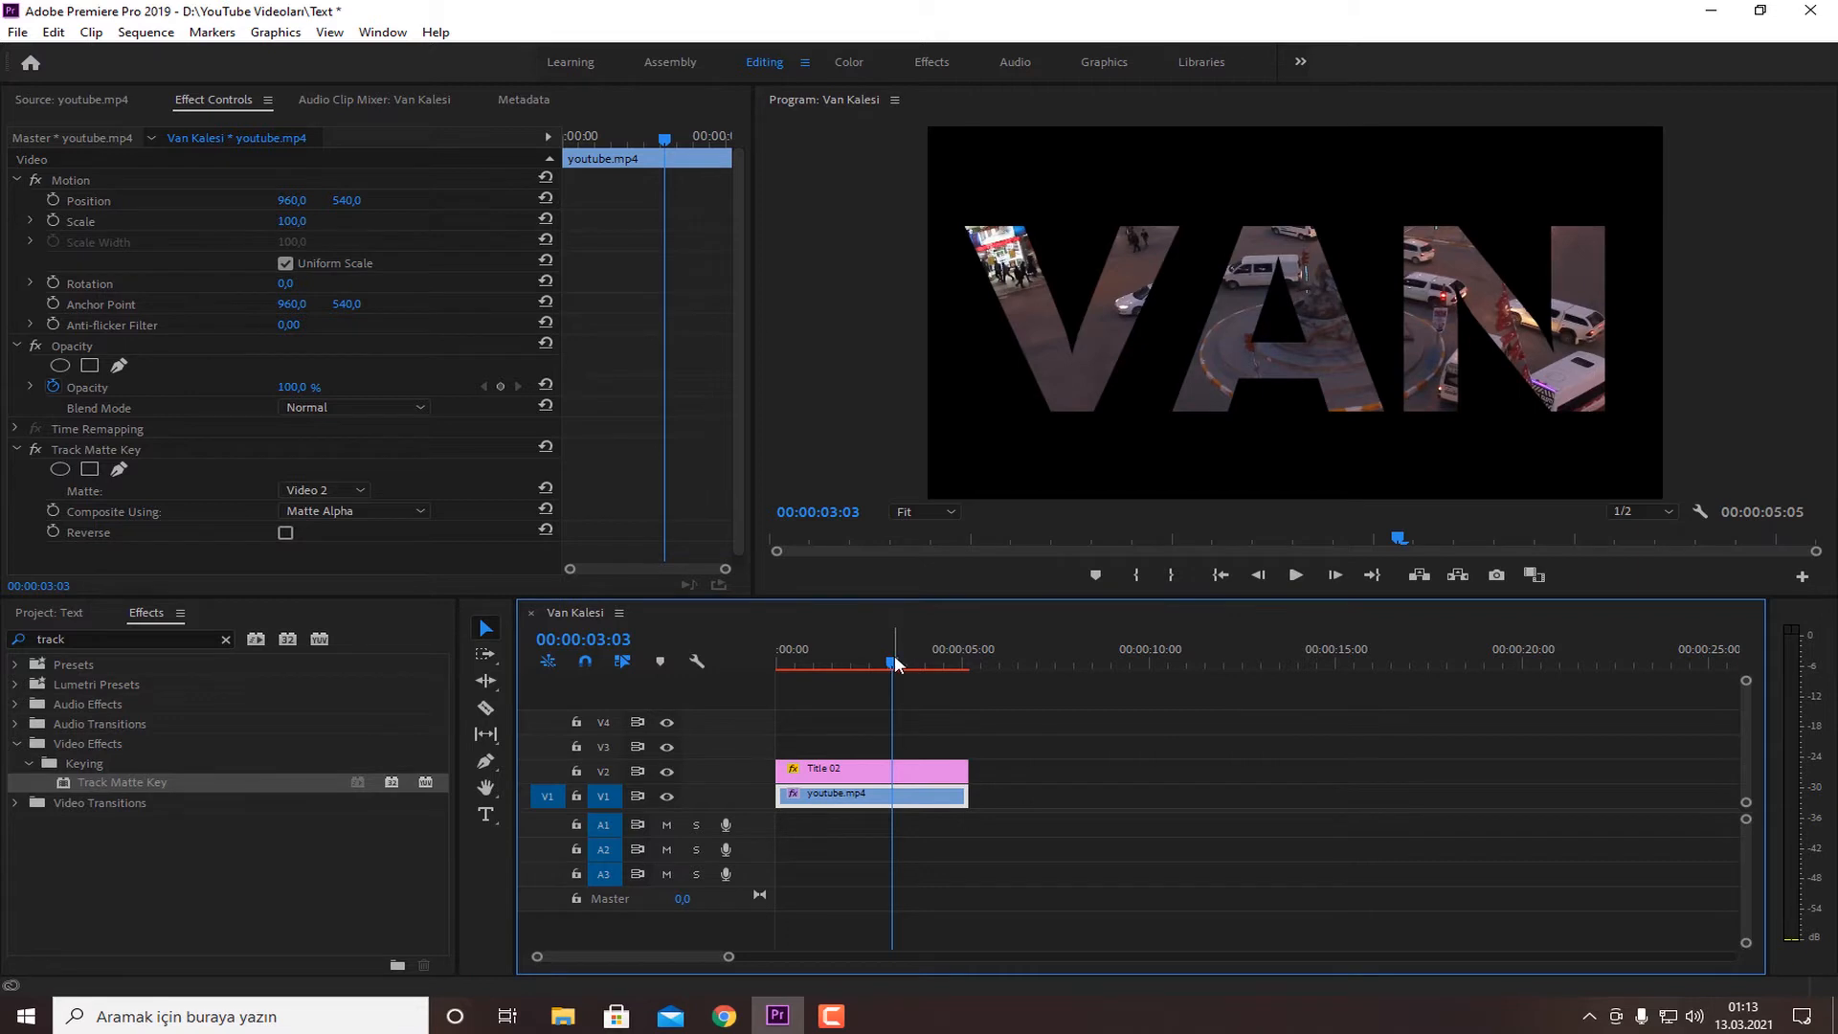
drag(895, 664, 1024, 663)
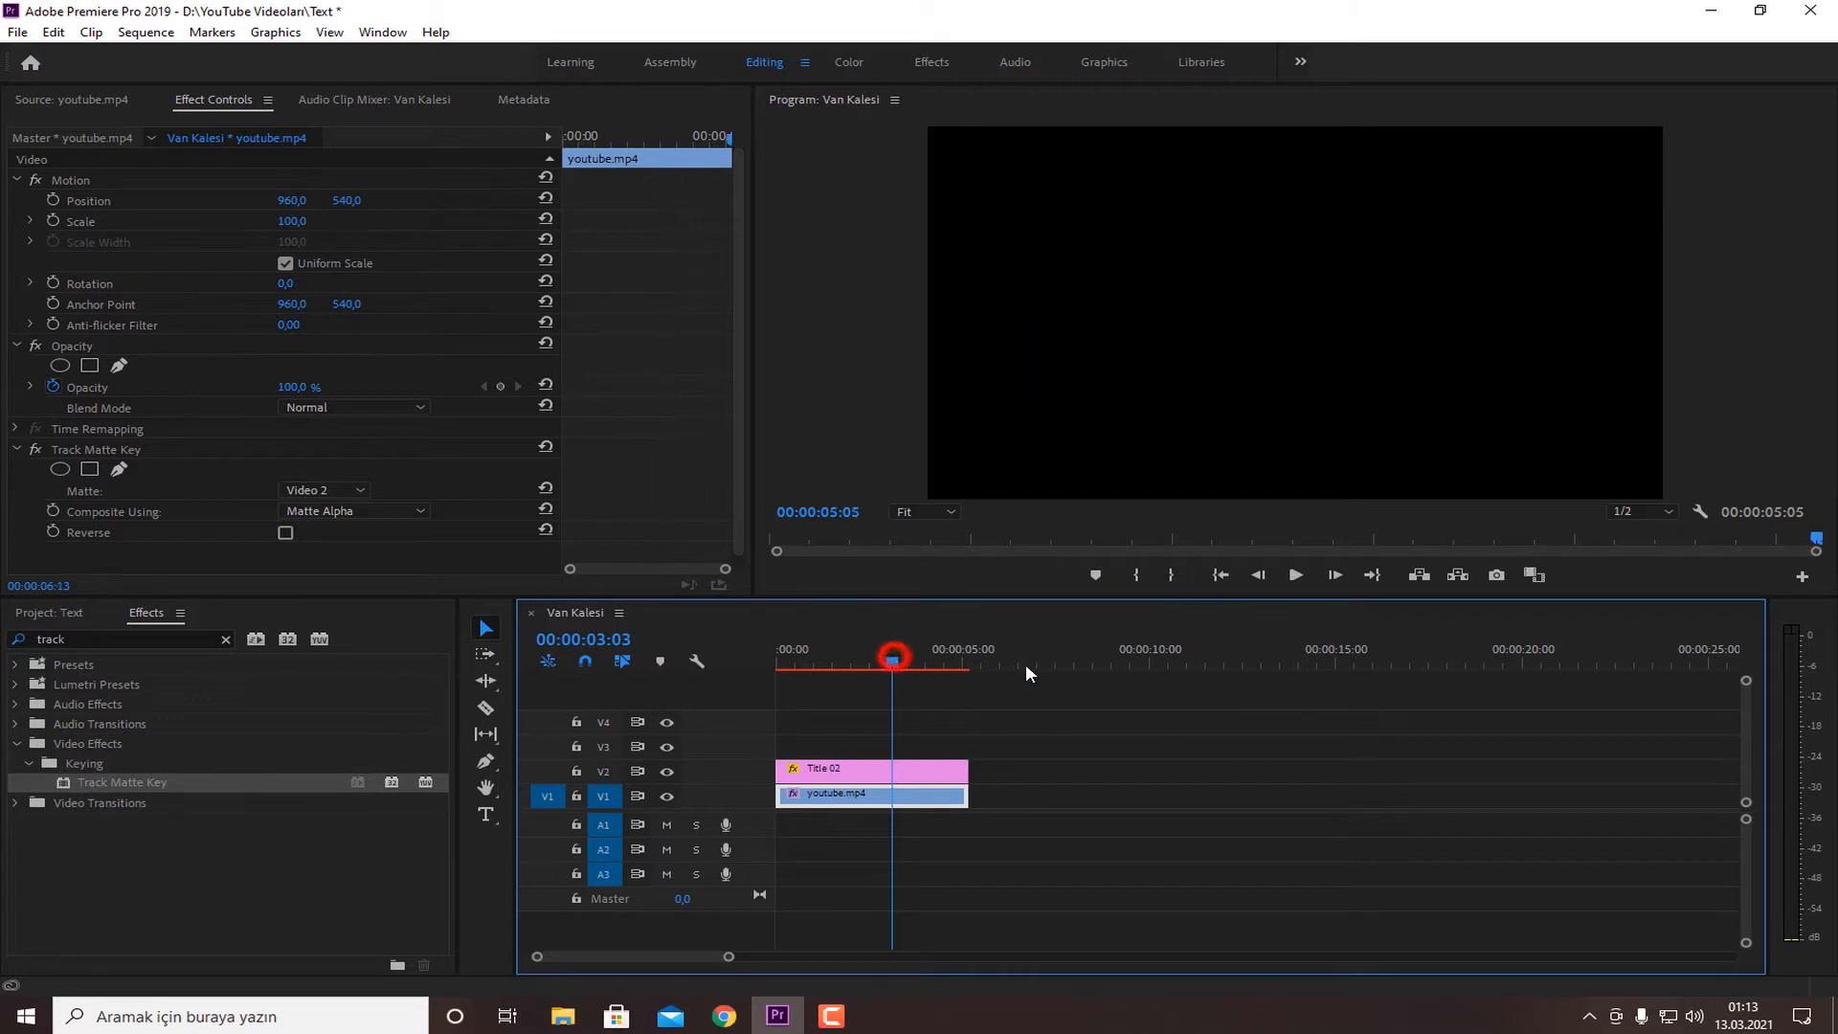
Open Van Kalesi.mp4 from the project and place only its video on track V1, starting at about 8 seconds
click(50, 614)
click(82, 842)
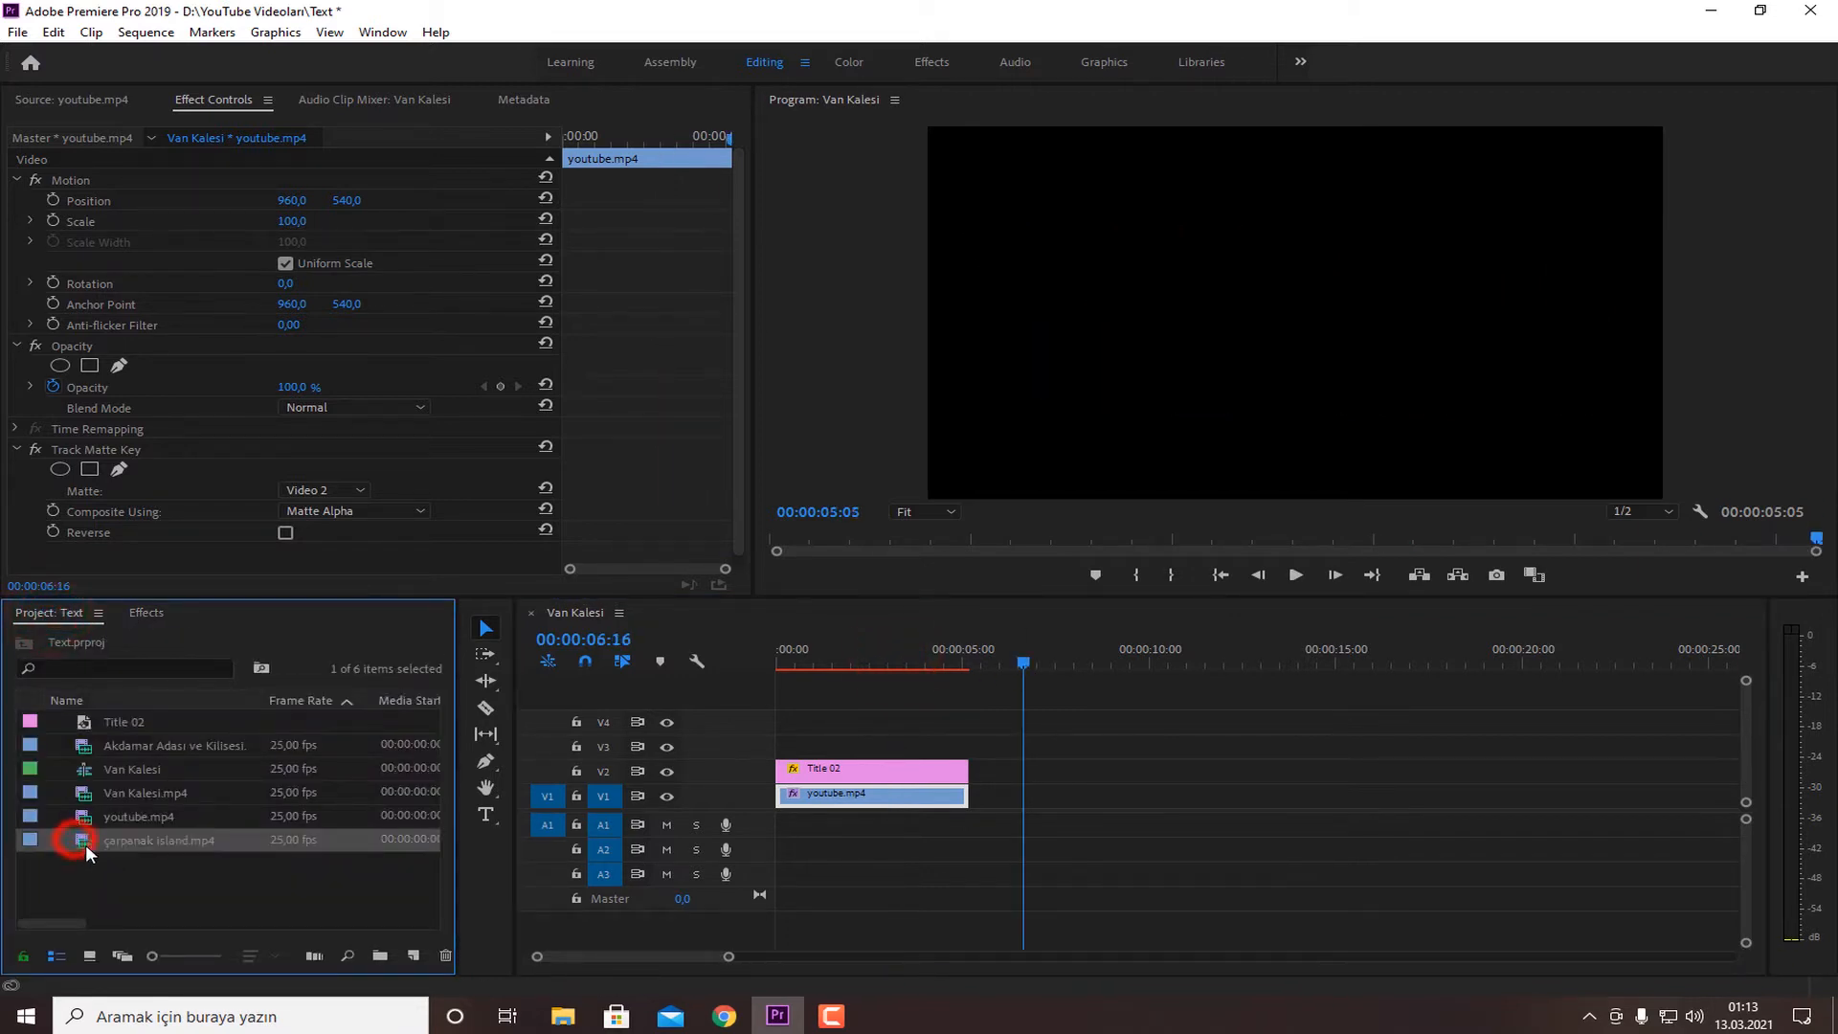
click(85, 817)
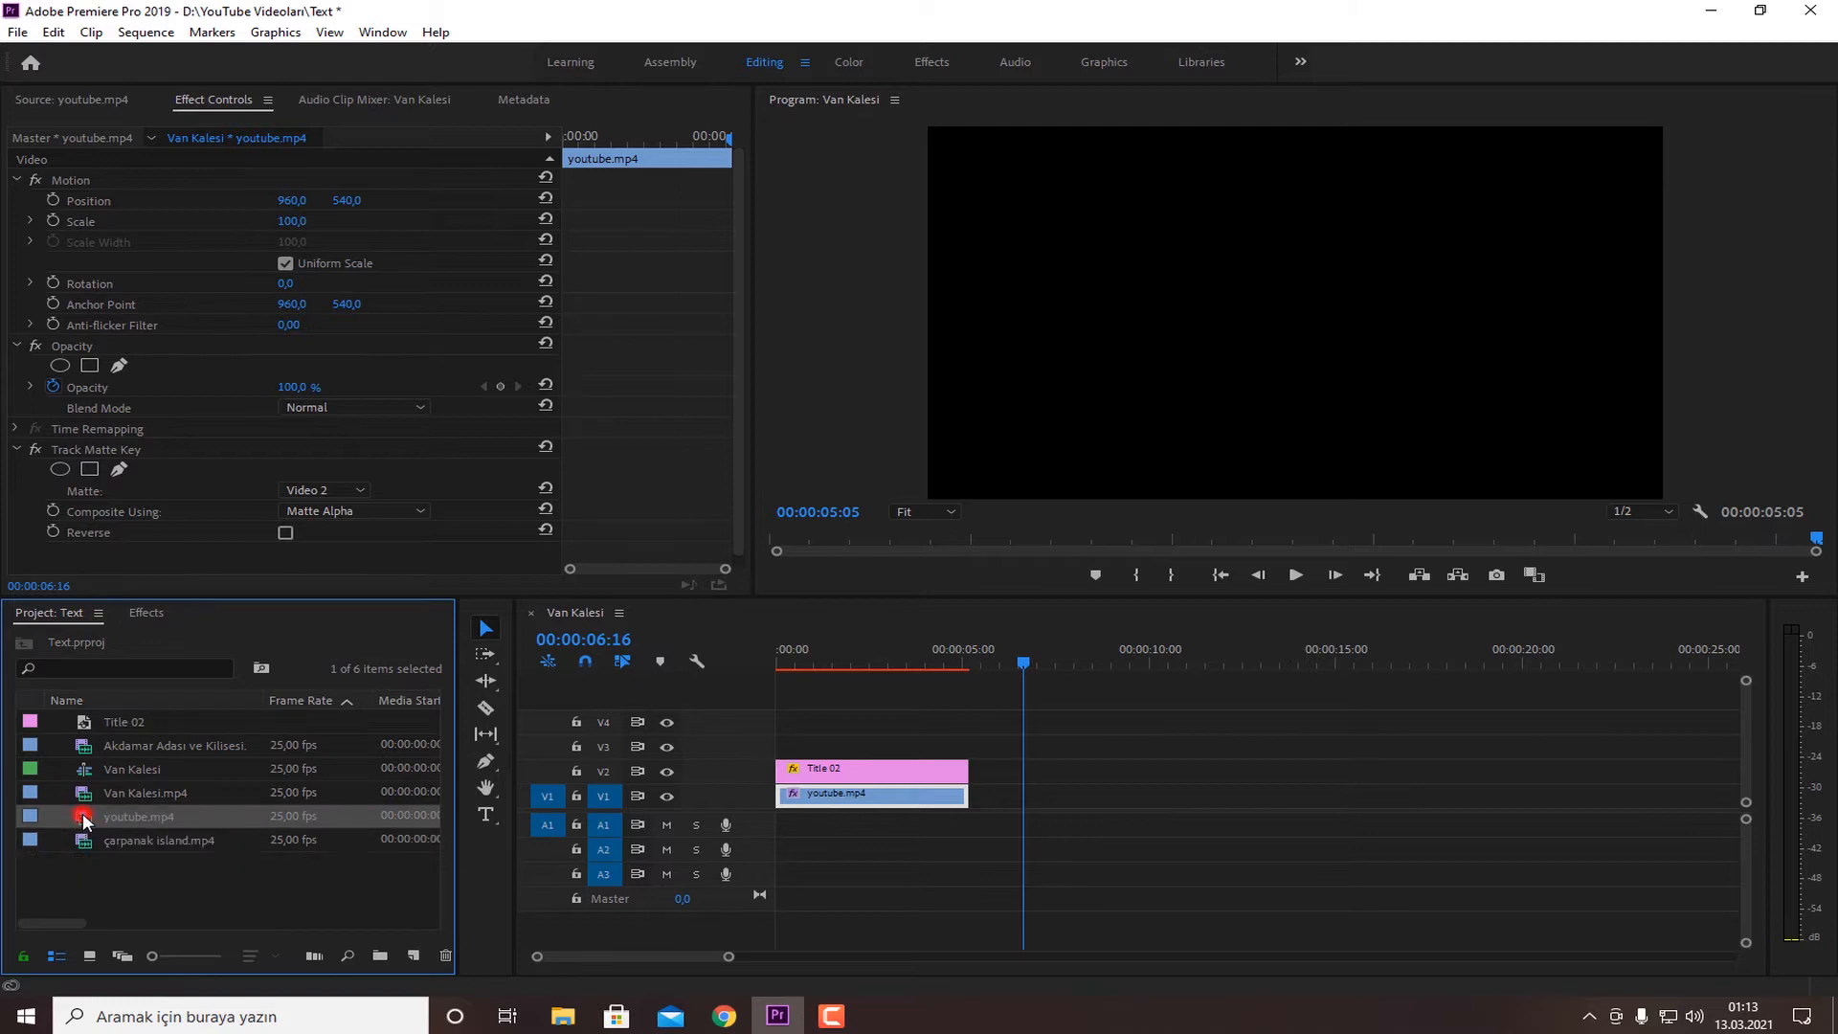
click(88, 798)
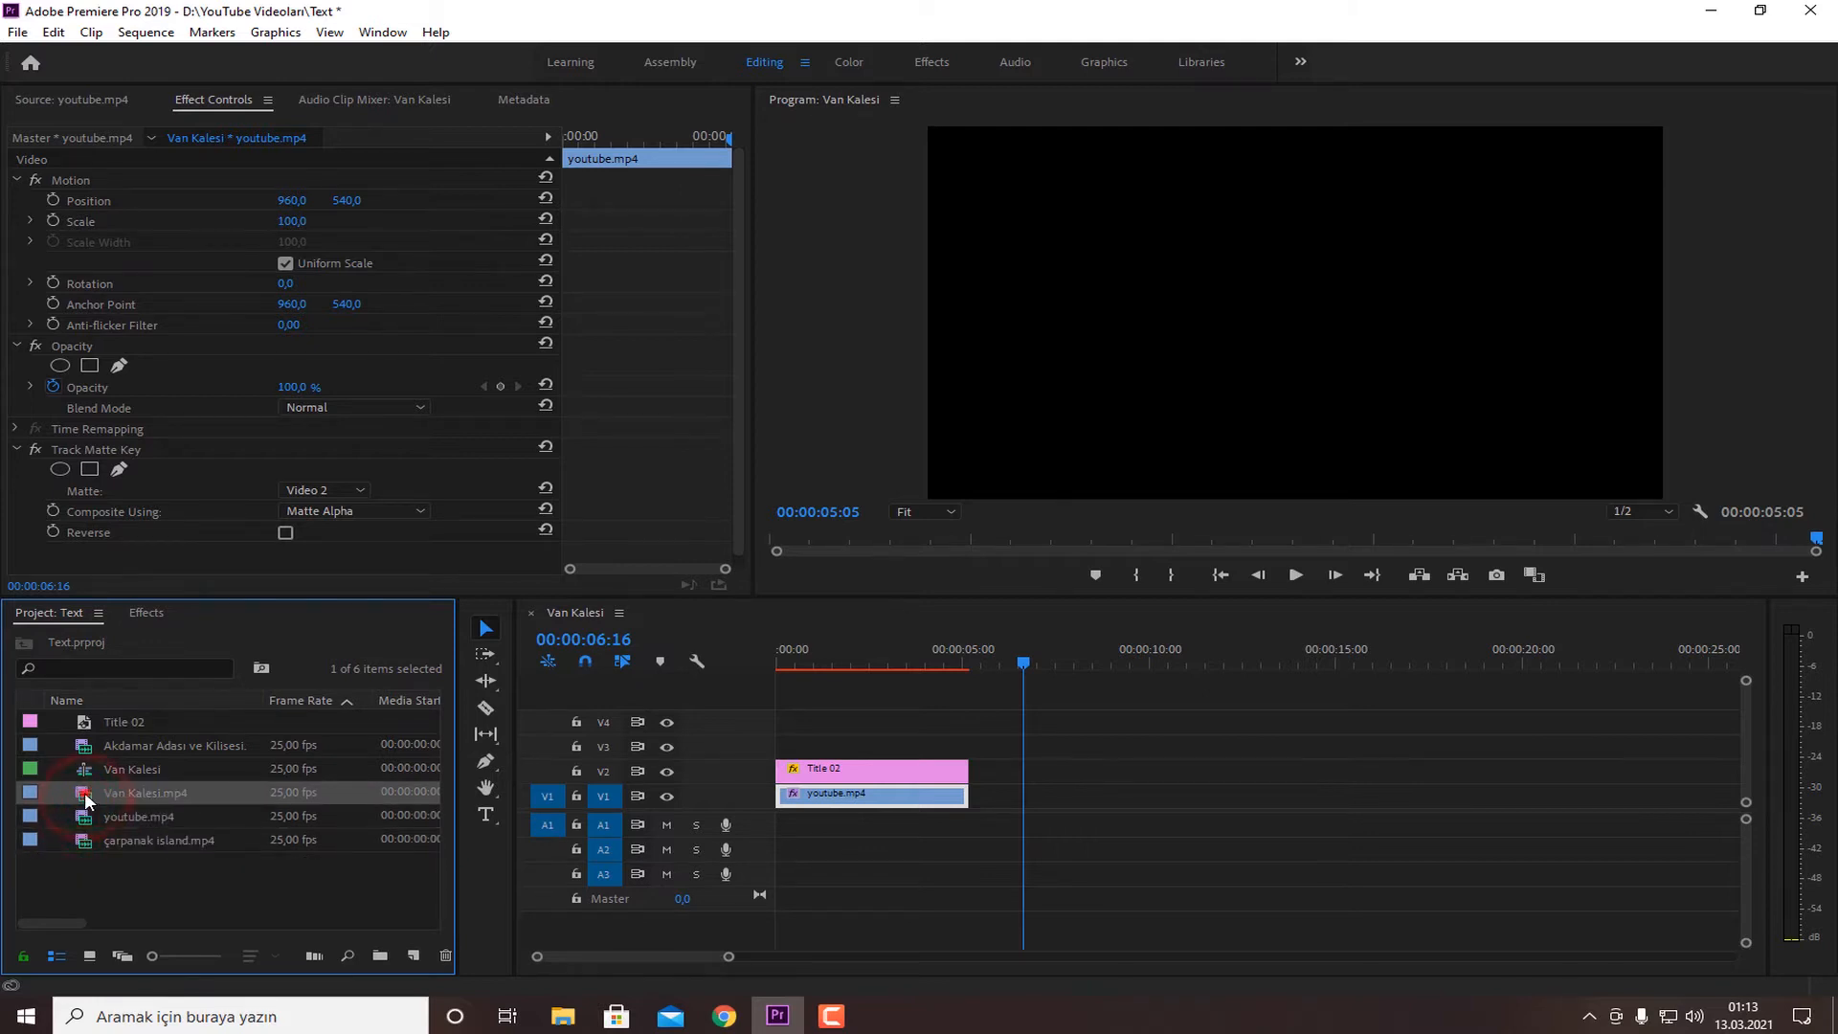
double_click(87, 800)
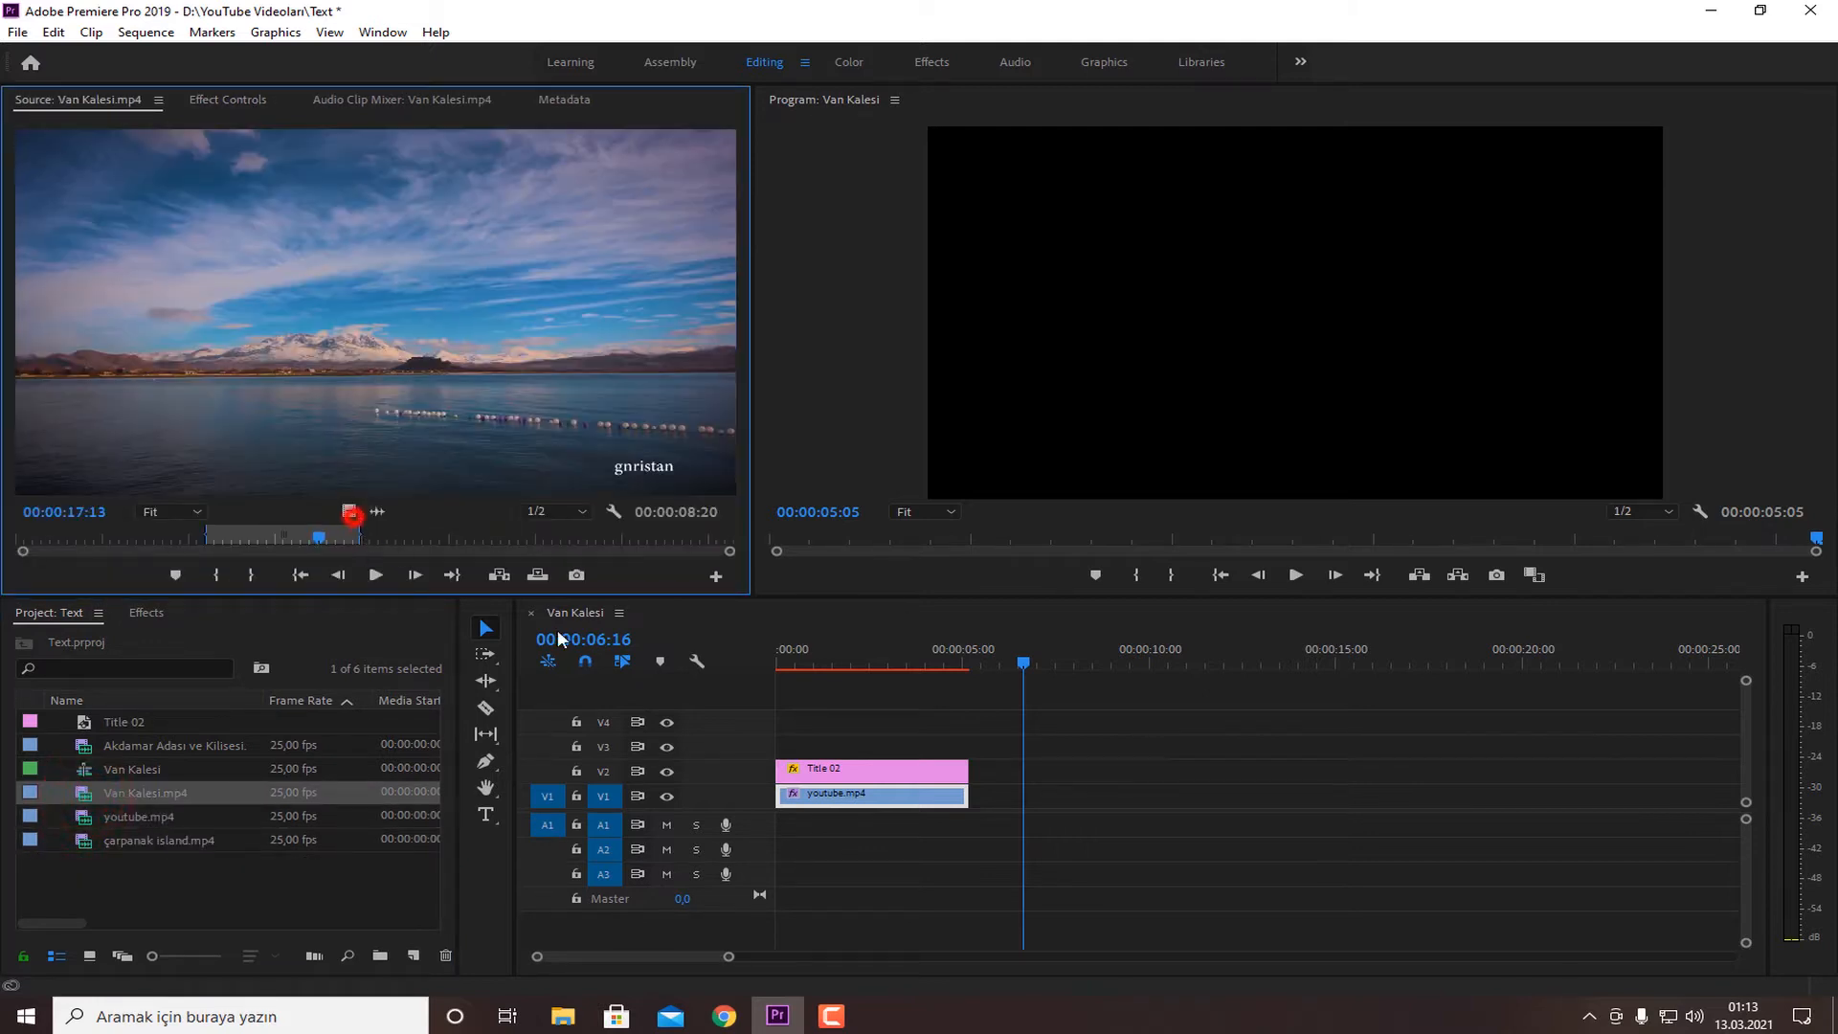
drag(561, 640, 1092, 794)
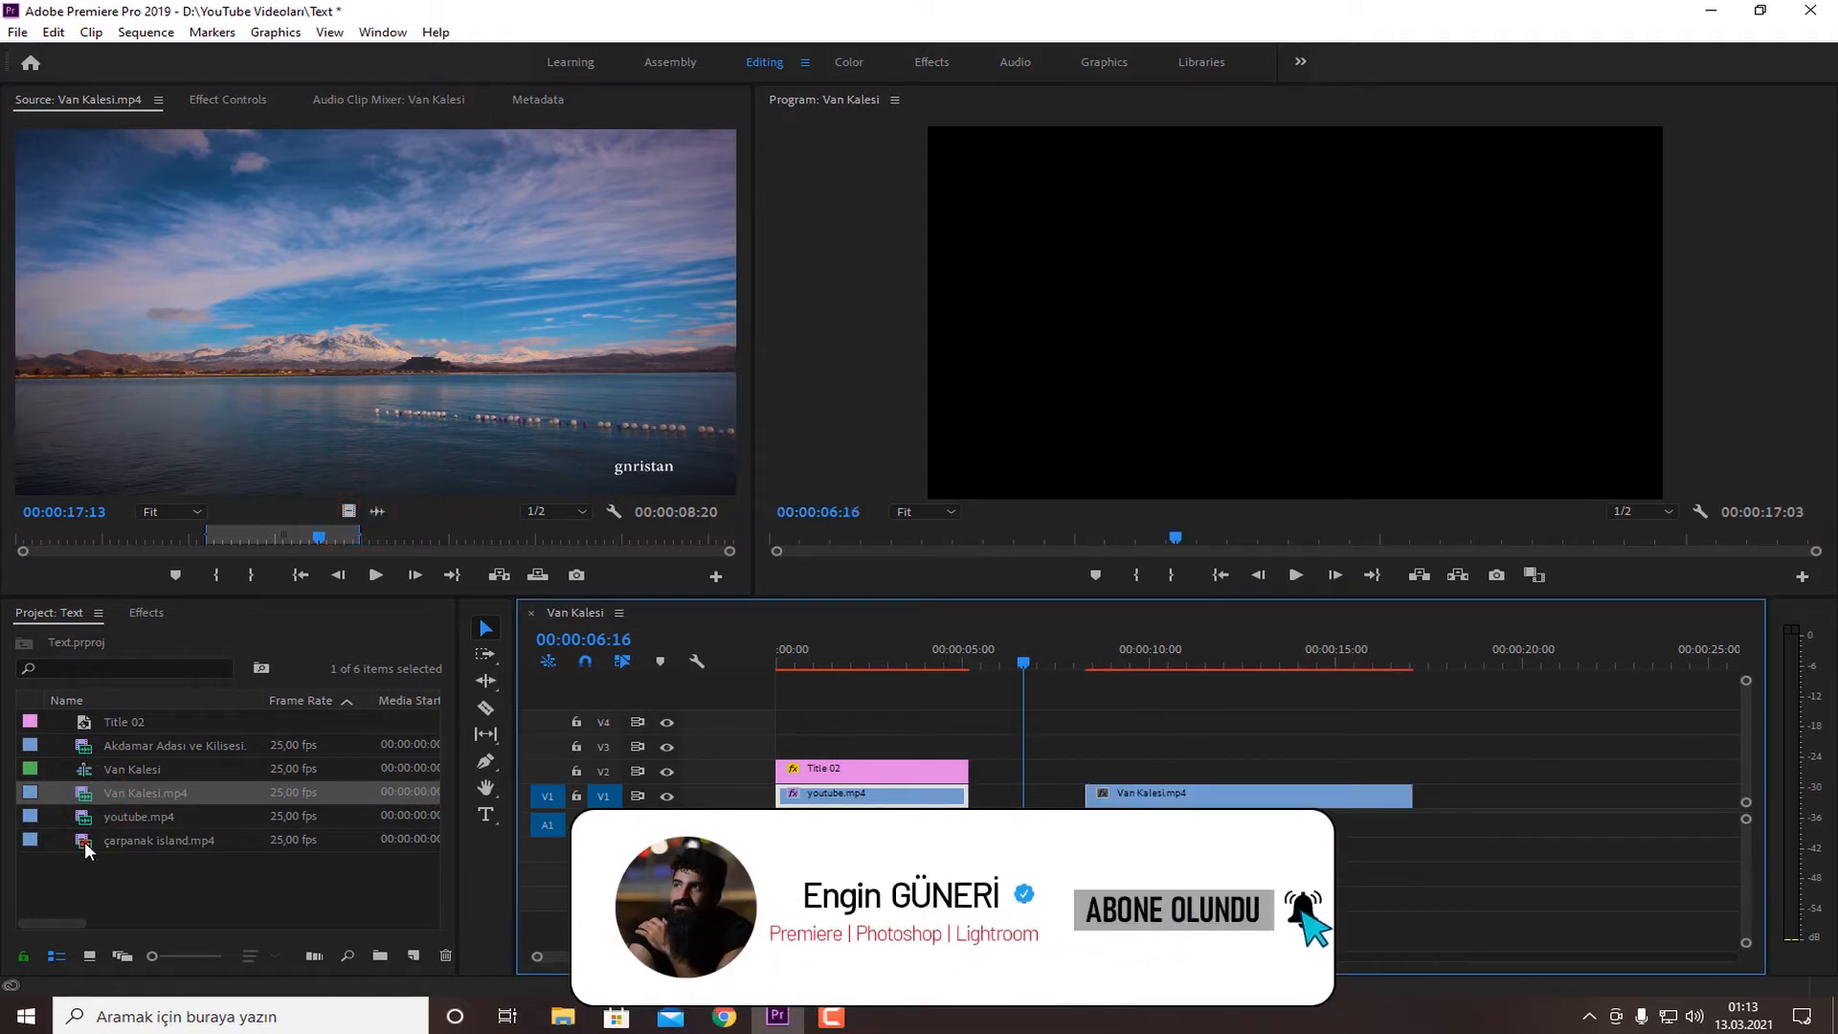
Place the çarpanak island.mp4 video on V2 directly above Van Kalesi.mp4 and trim its end to match that clip
double_click(87, 843)
drag(349, 512, 1096, 770)
drag(1491, 768, 1412, 767)
Add Title 02 on V3 above the çarpanak island.mp4 clip, extend it to that clip's end, and show the frame at 00:00:09:21
click(821, 764)
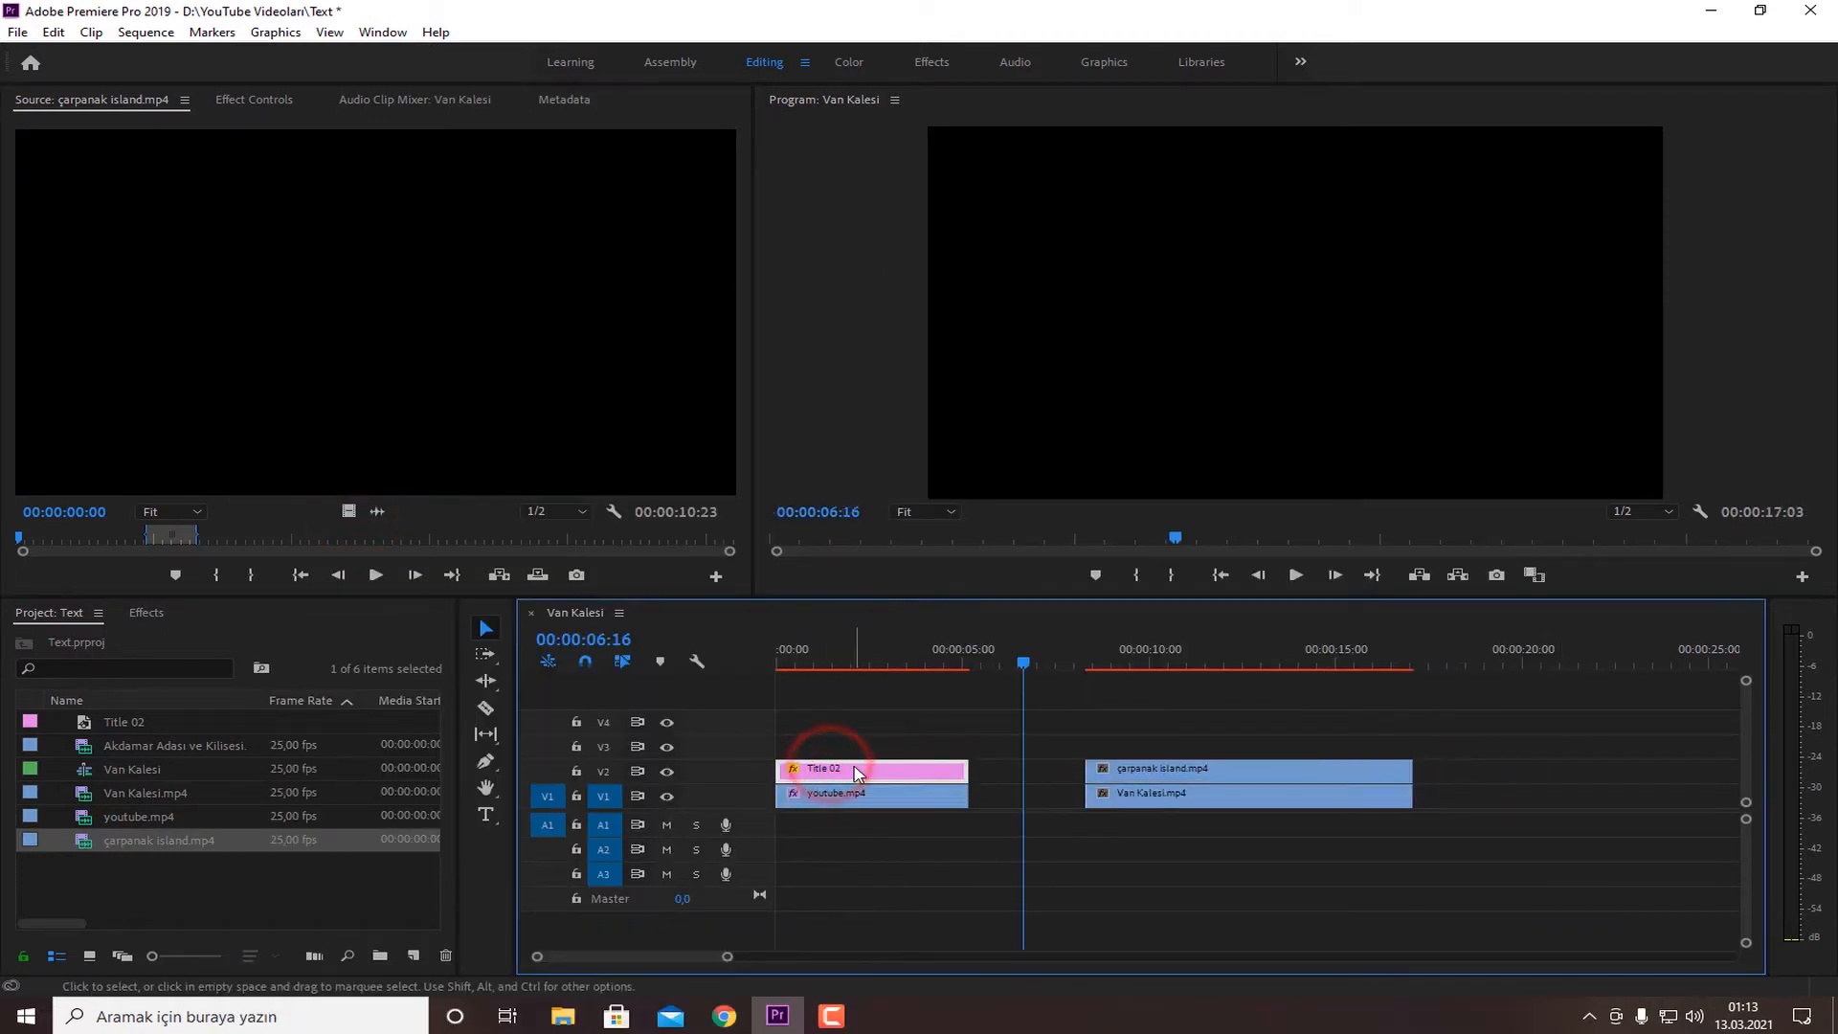
drag(94, 721, 1103, 758)
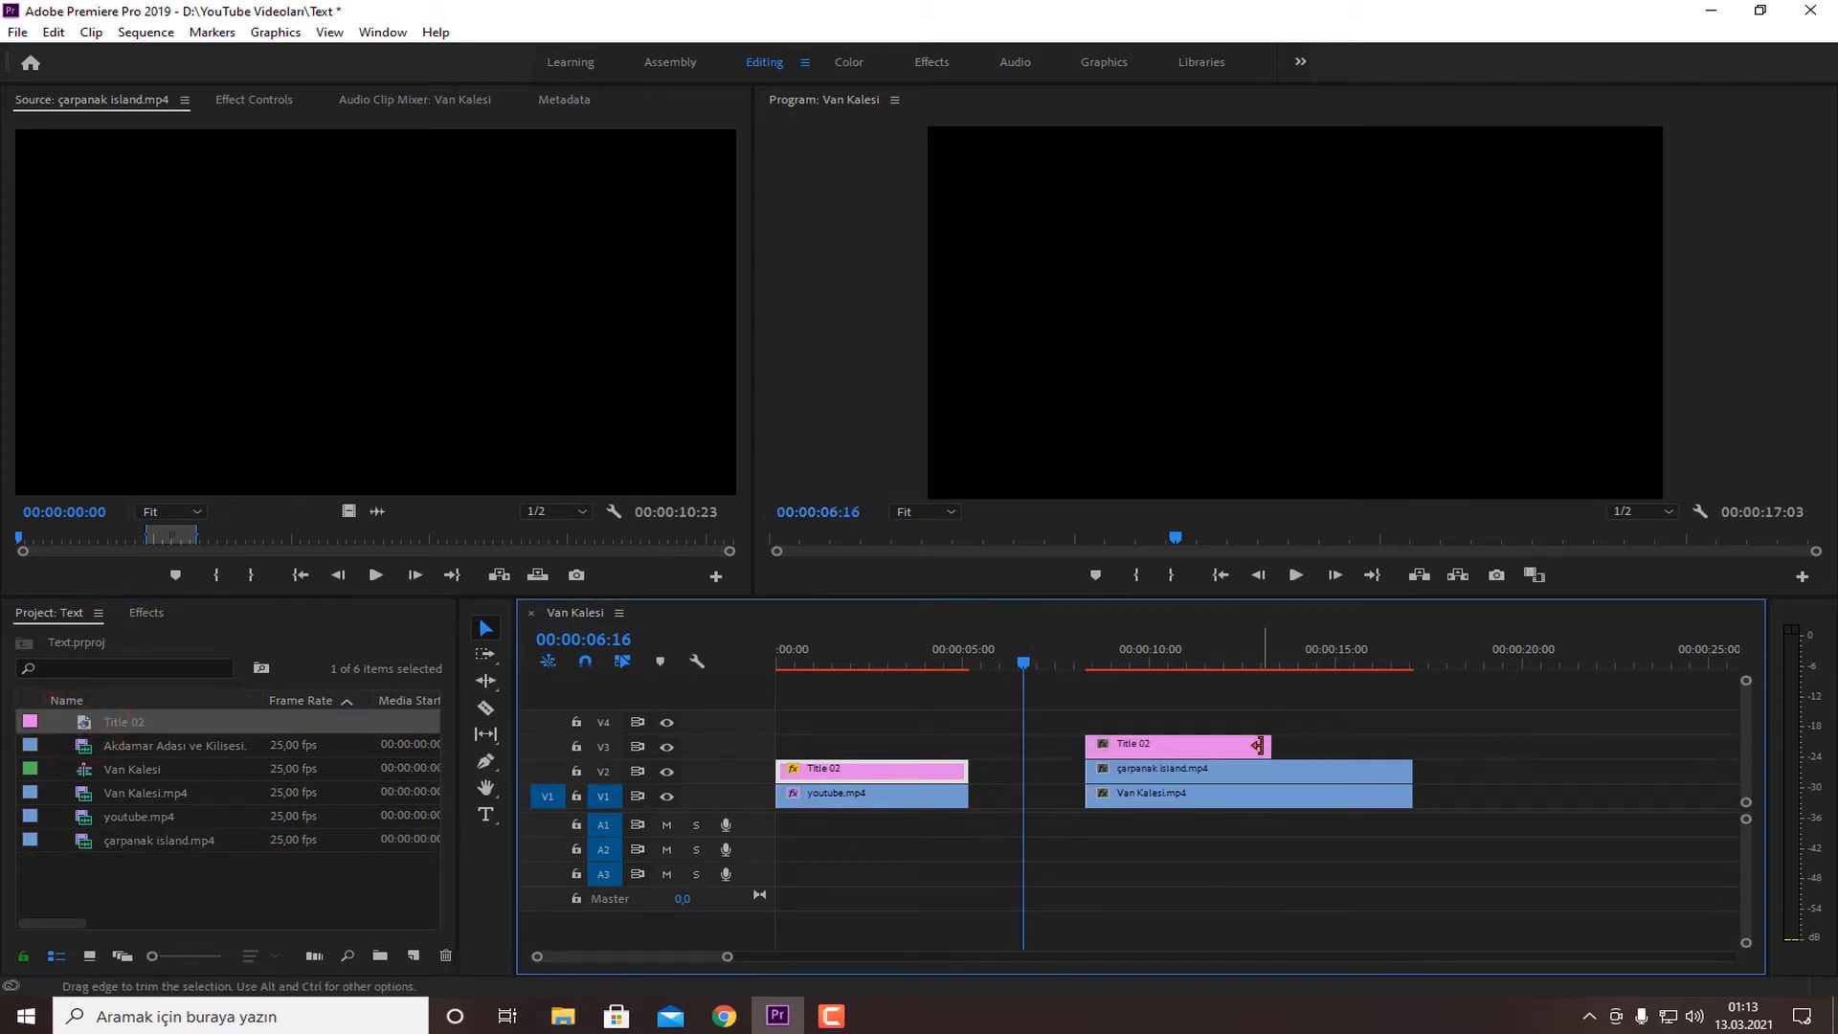
drag(1340, 744, 1412, 745)
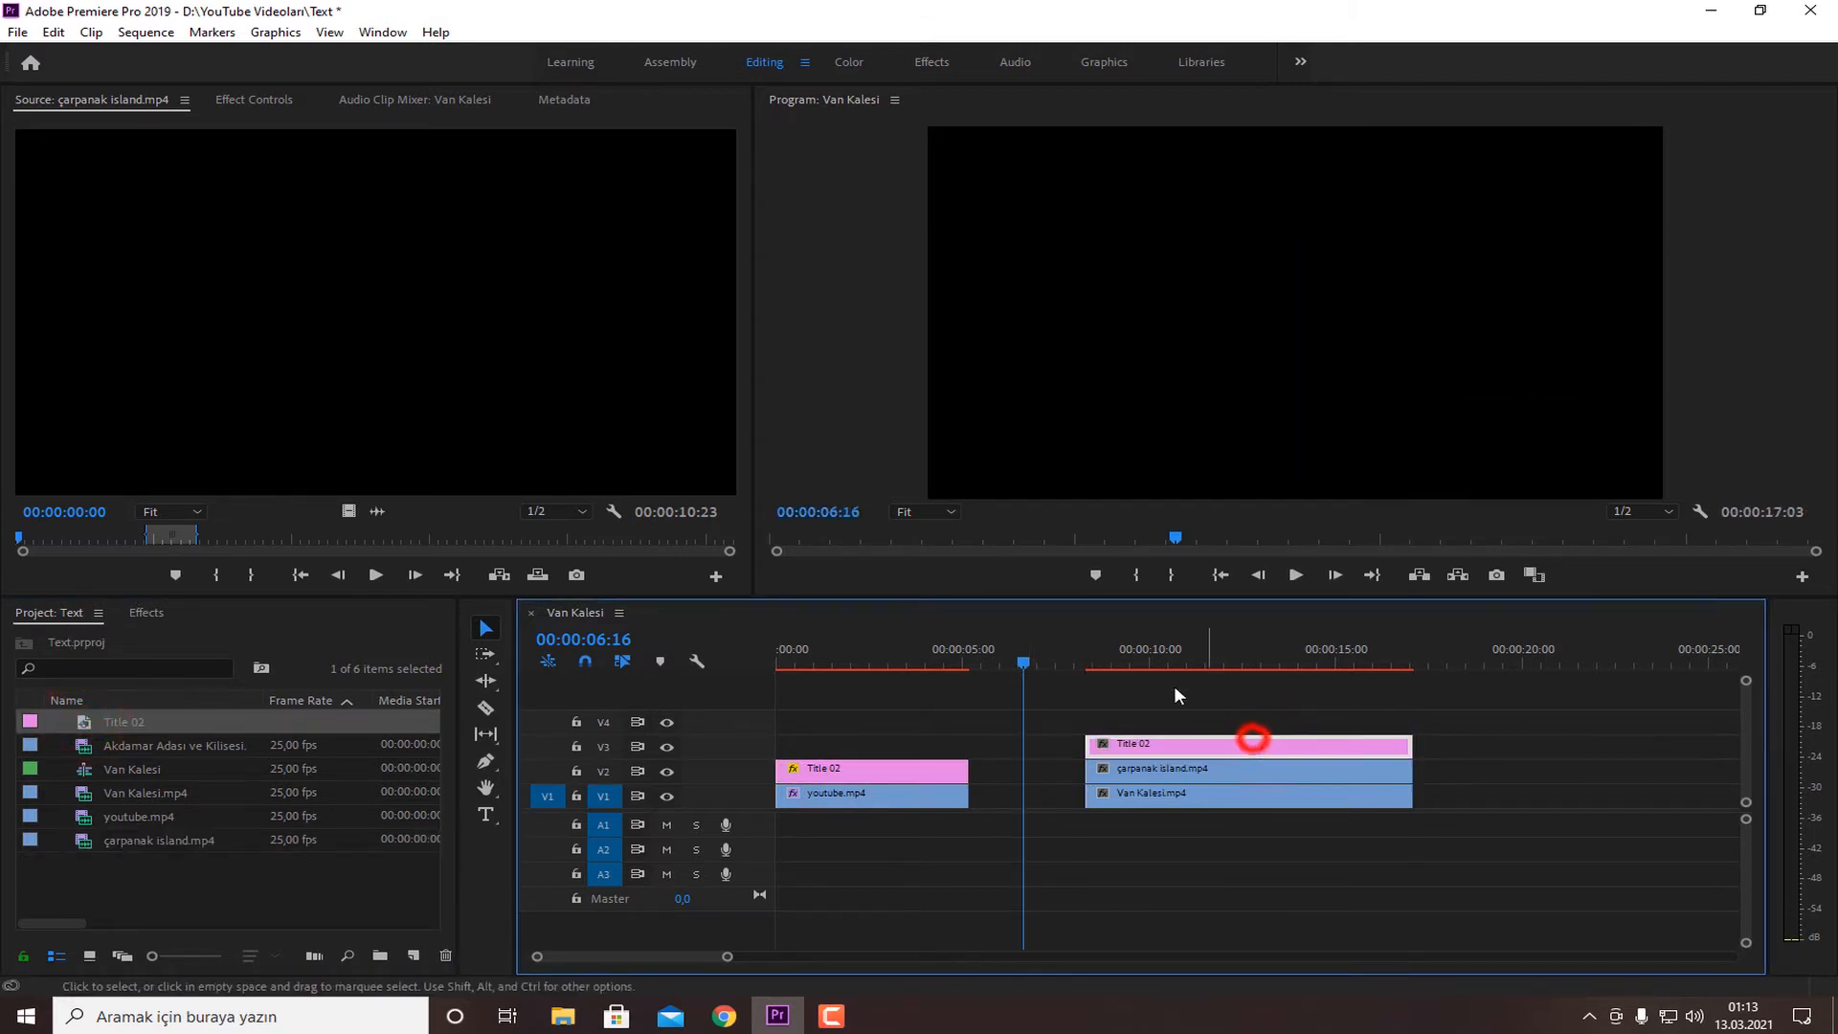
click(1146, 651)
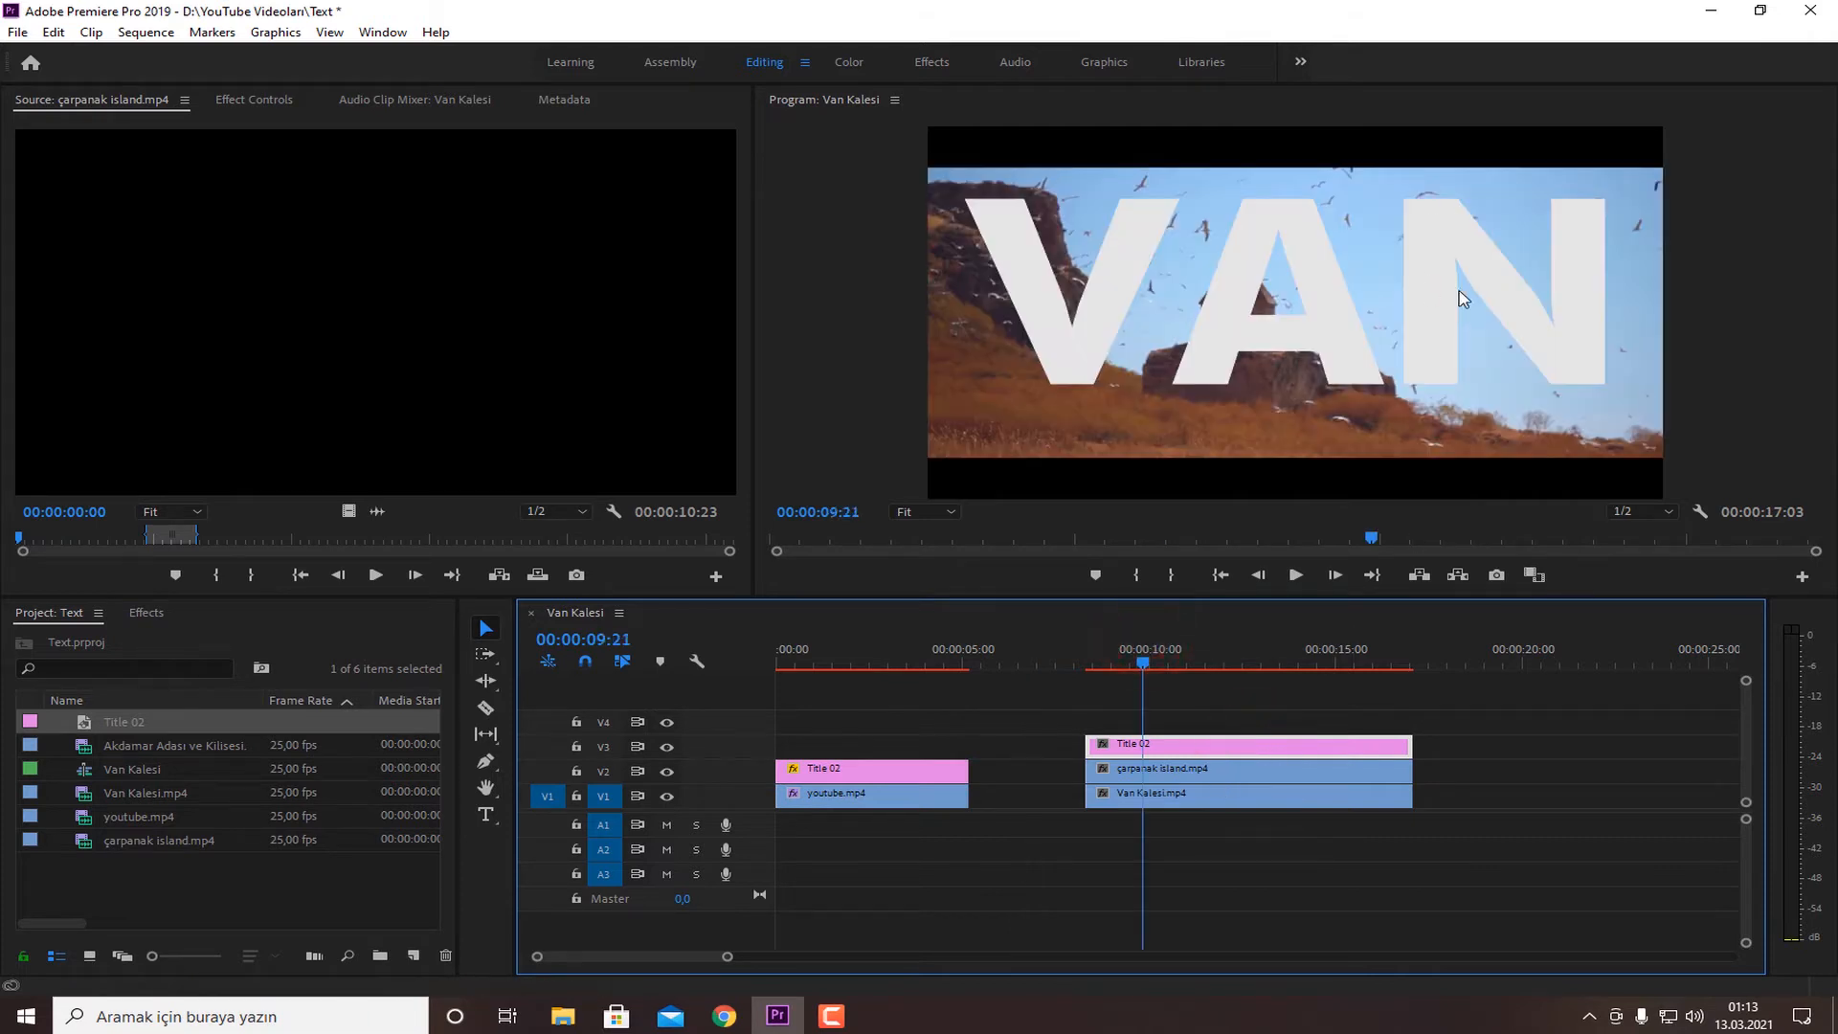
Lower the VAN title on V3 by setting its vertical position to 596
click(1416, 350)
click(256, 98)
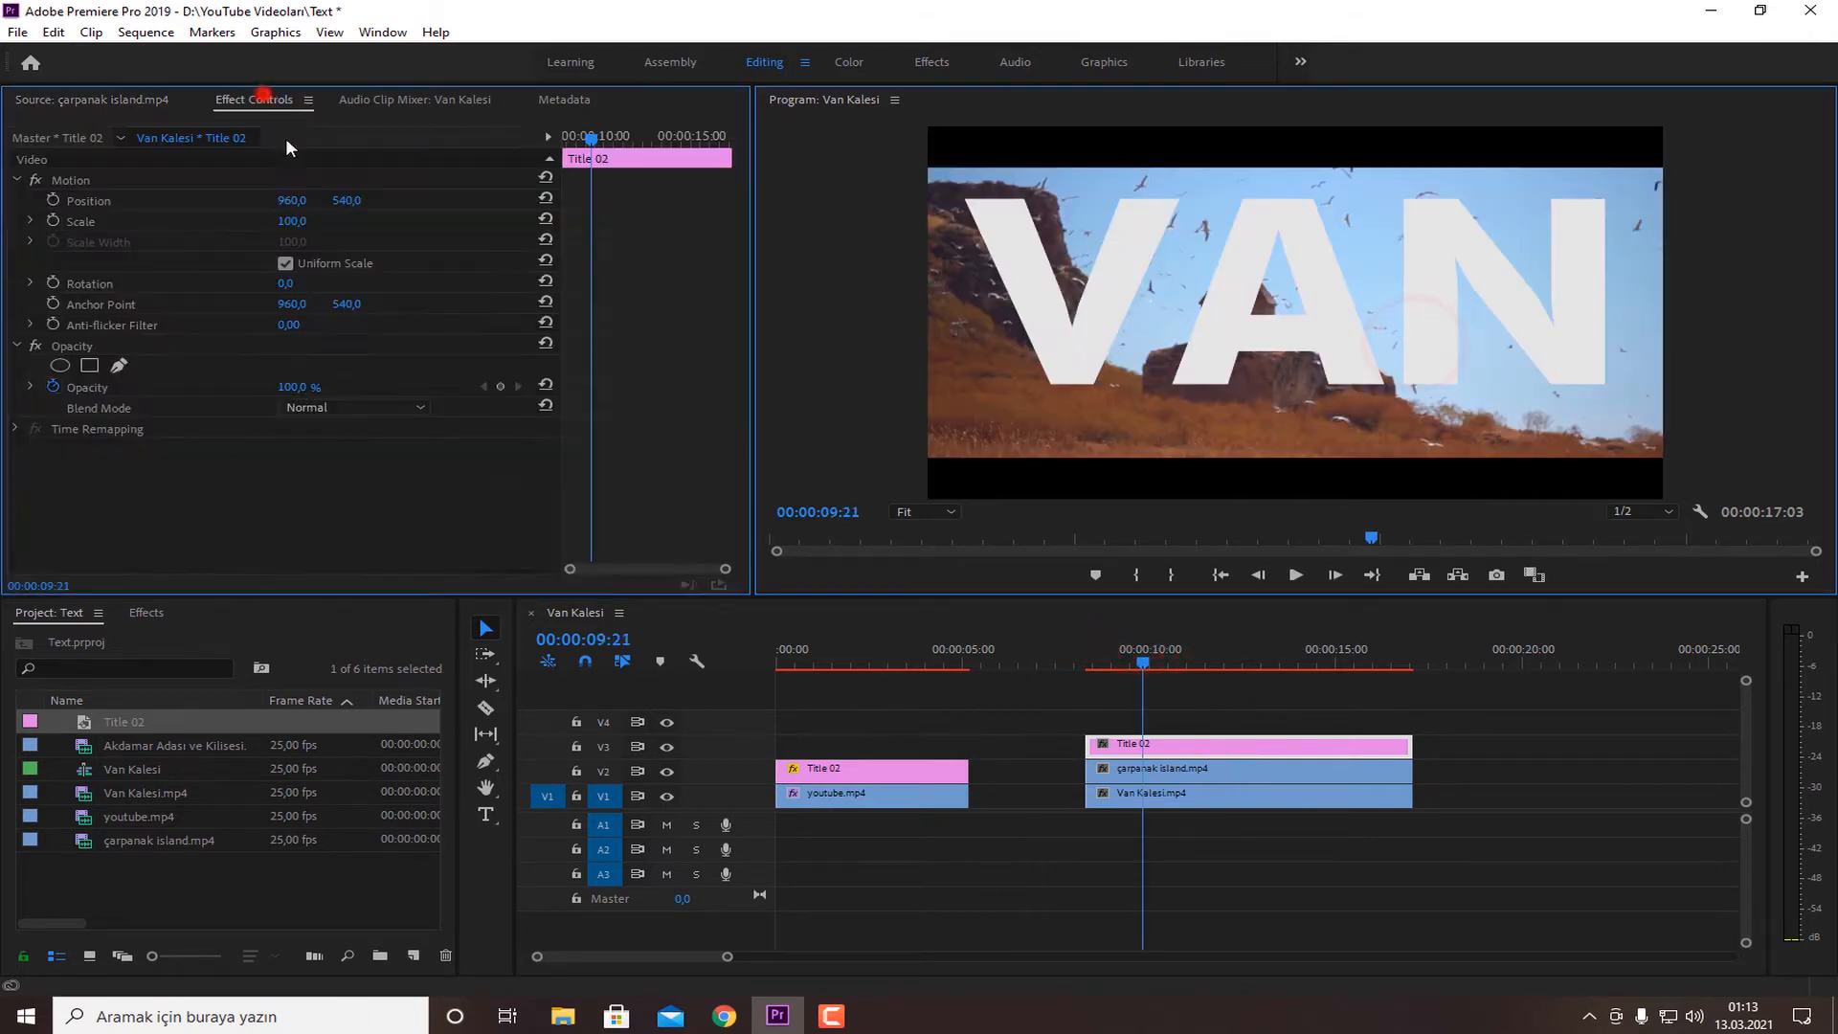
drag(346, 200, 399, 200)
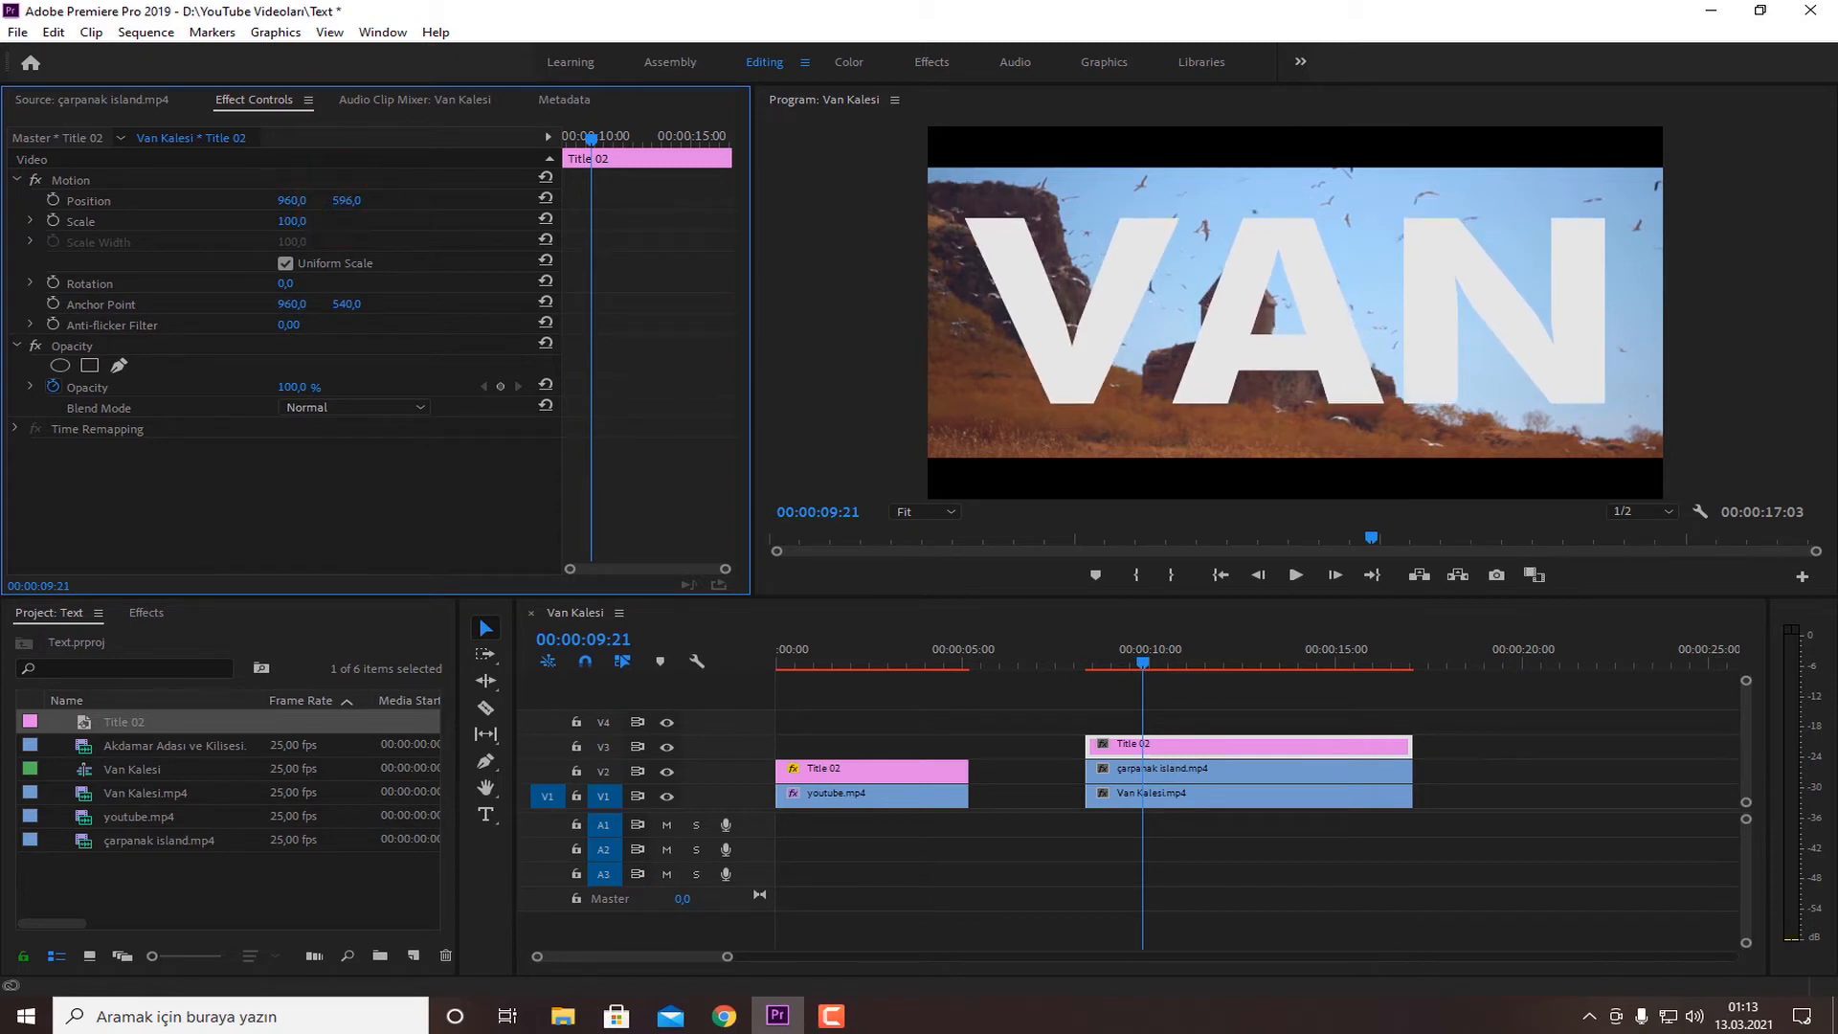
Apply Track Matte Key to the çarpanak island.mp4 clip on V2, with Video 3 as its matte
click(1185, 772)
click(144, 613)
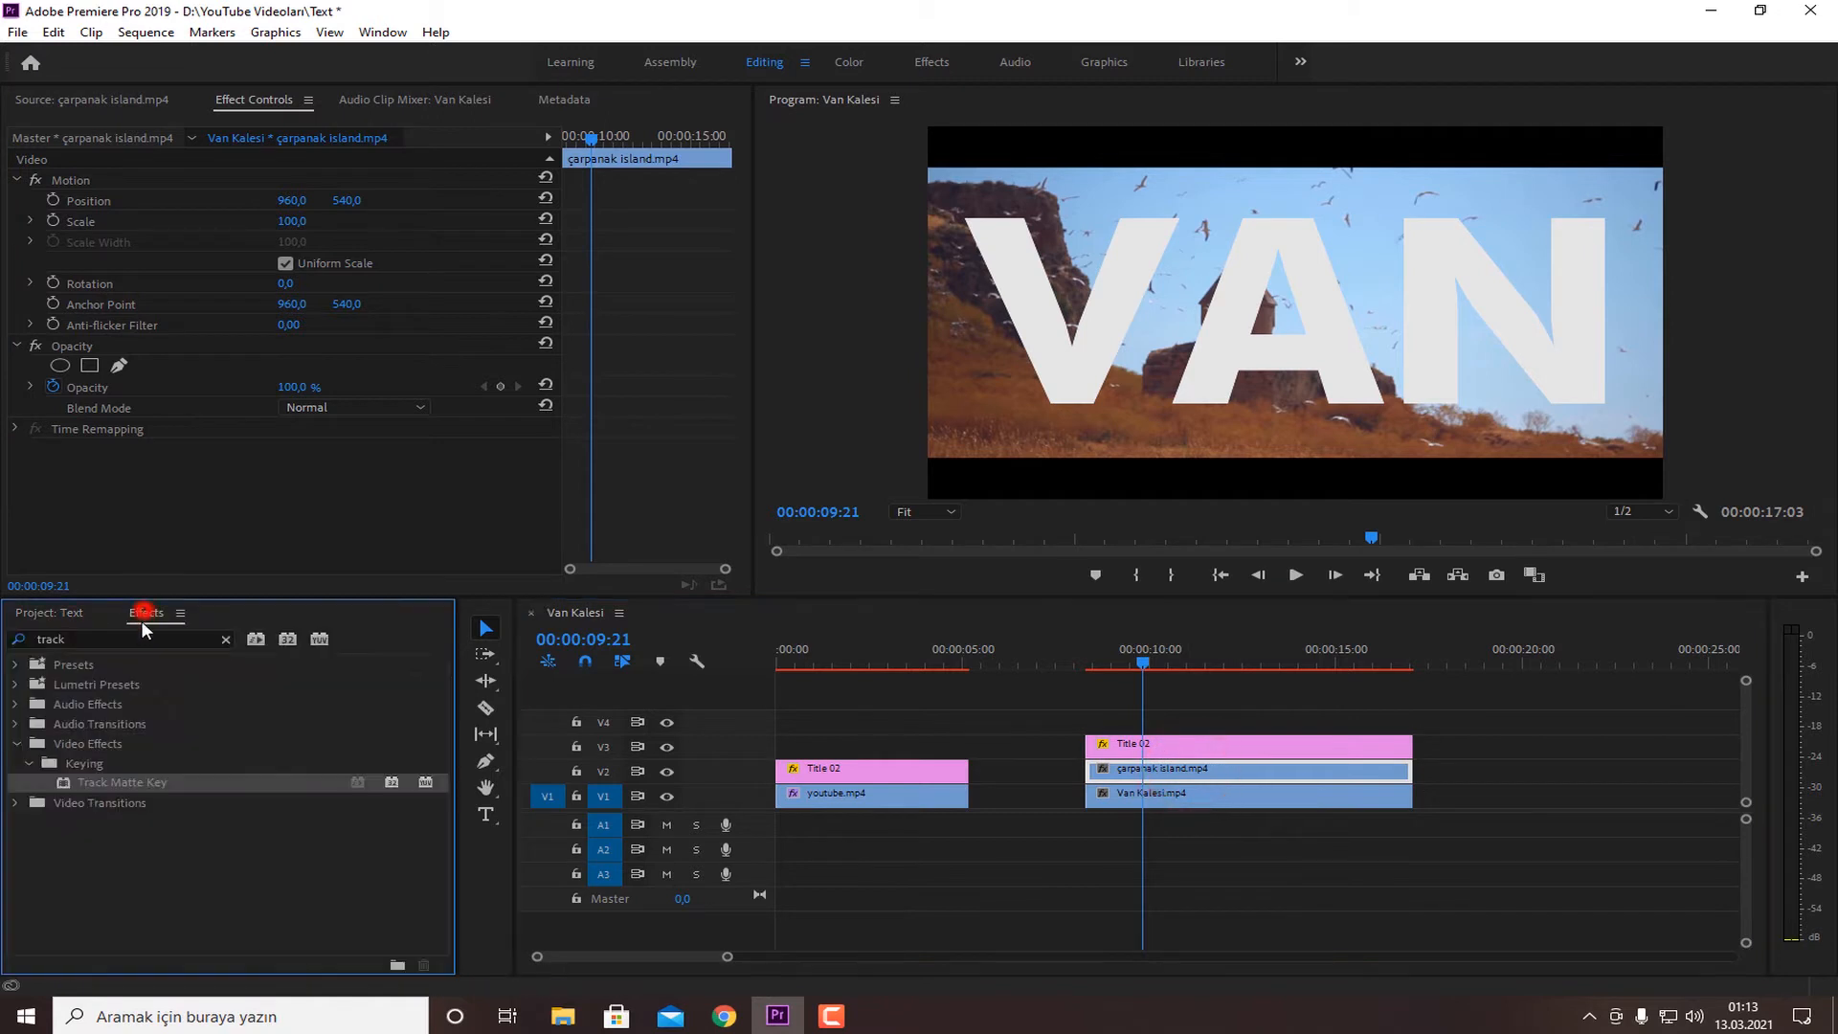
double_click(50, 638)
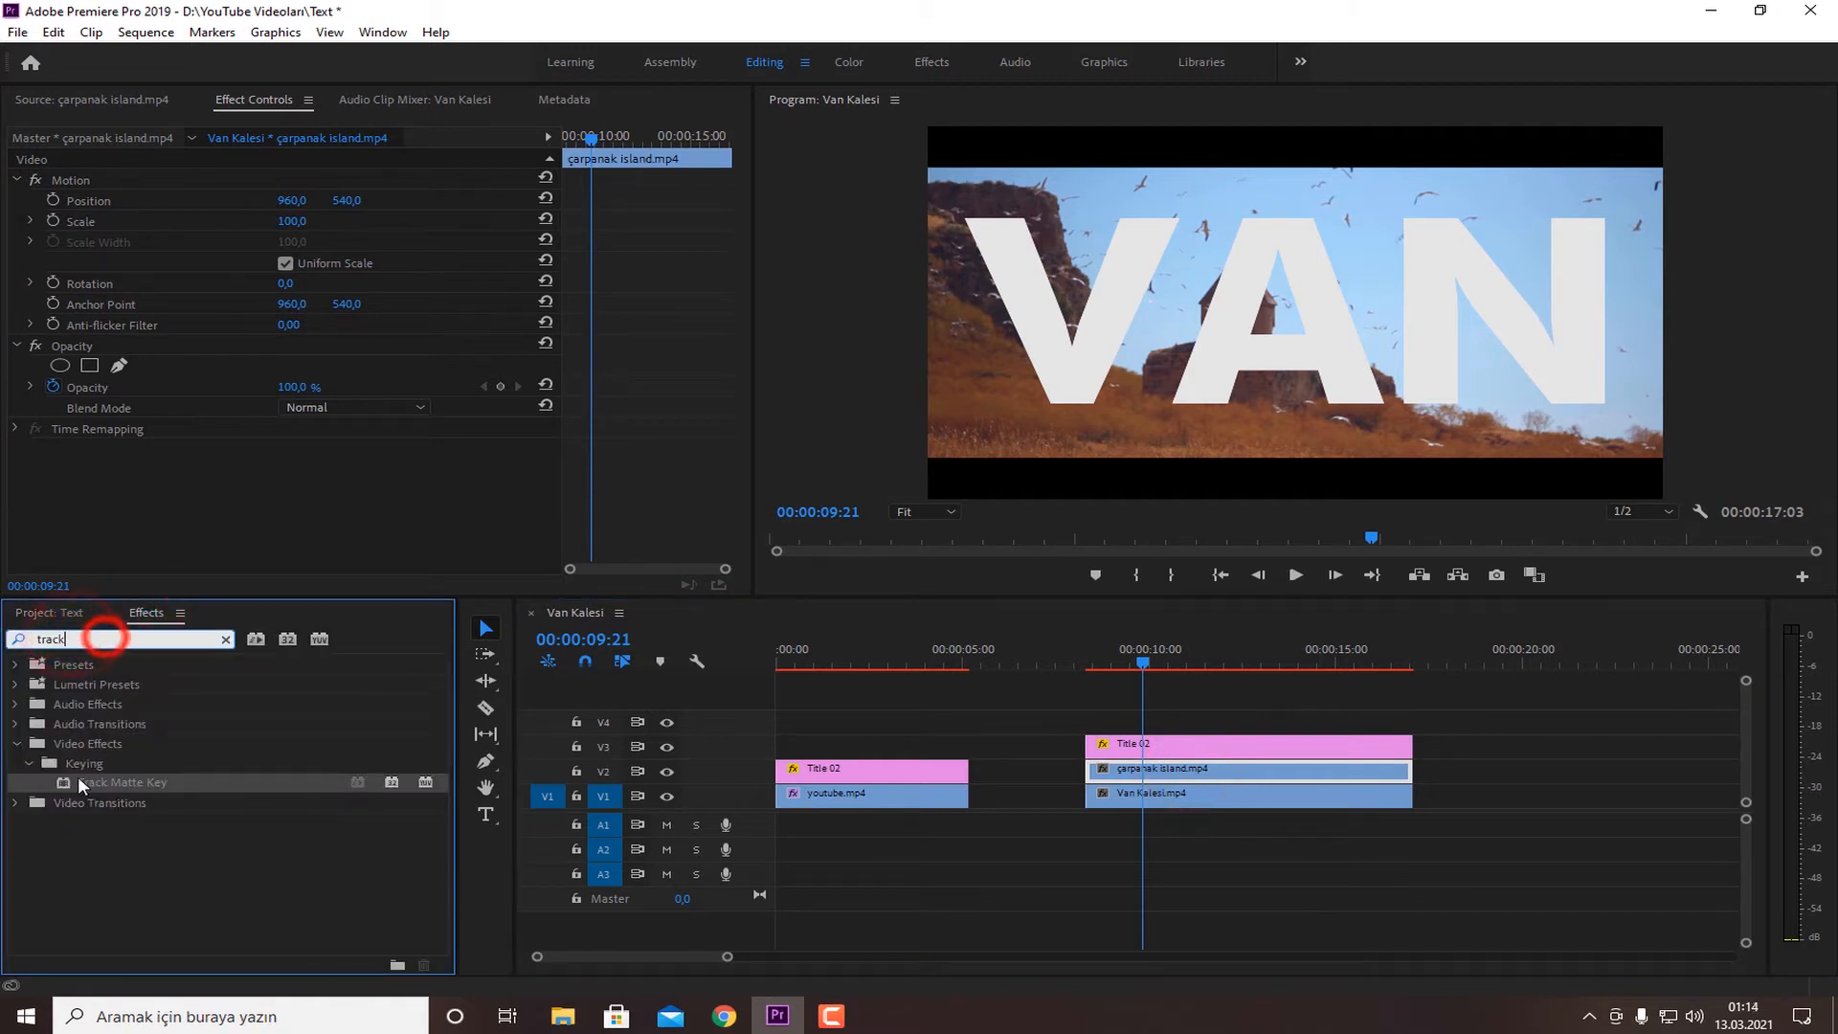
drag(66, 781, 1211, 780)
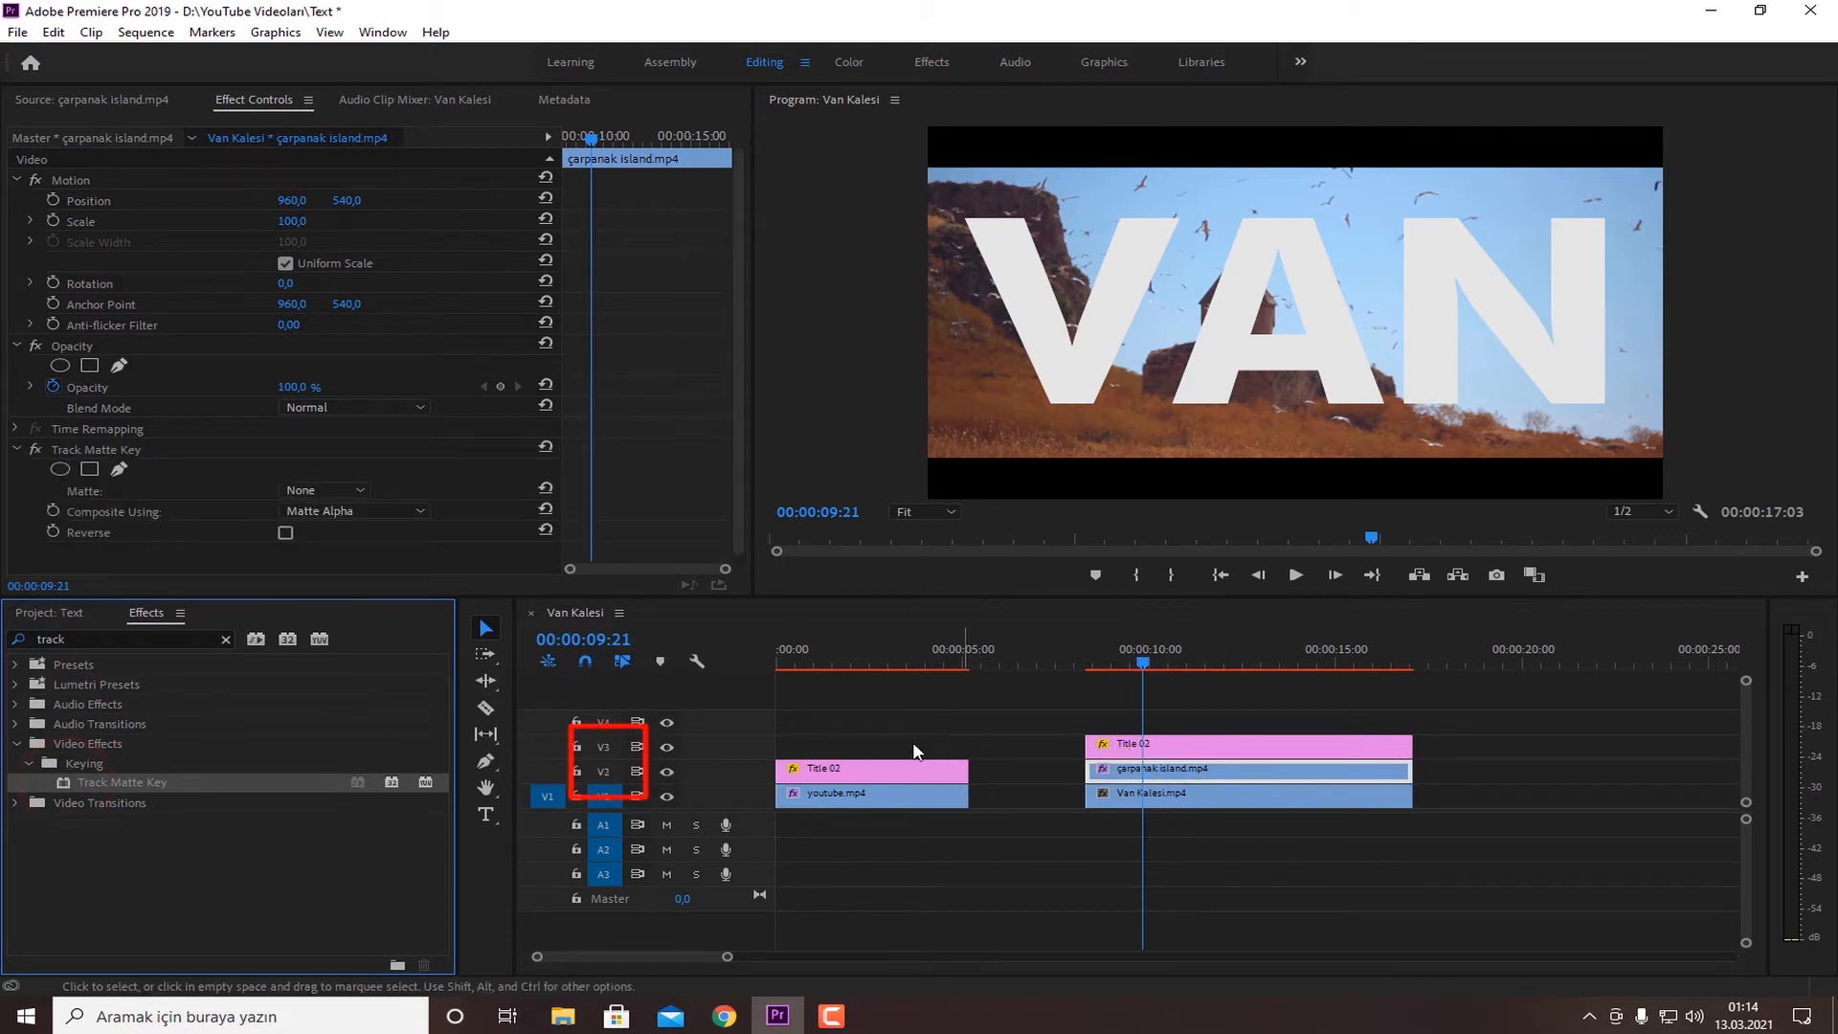
click(329, 491)
click(332, 553)
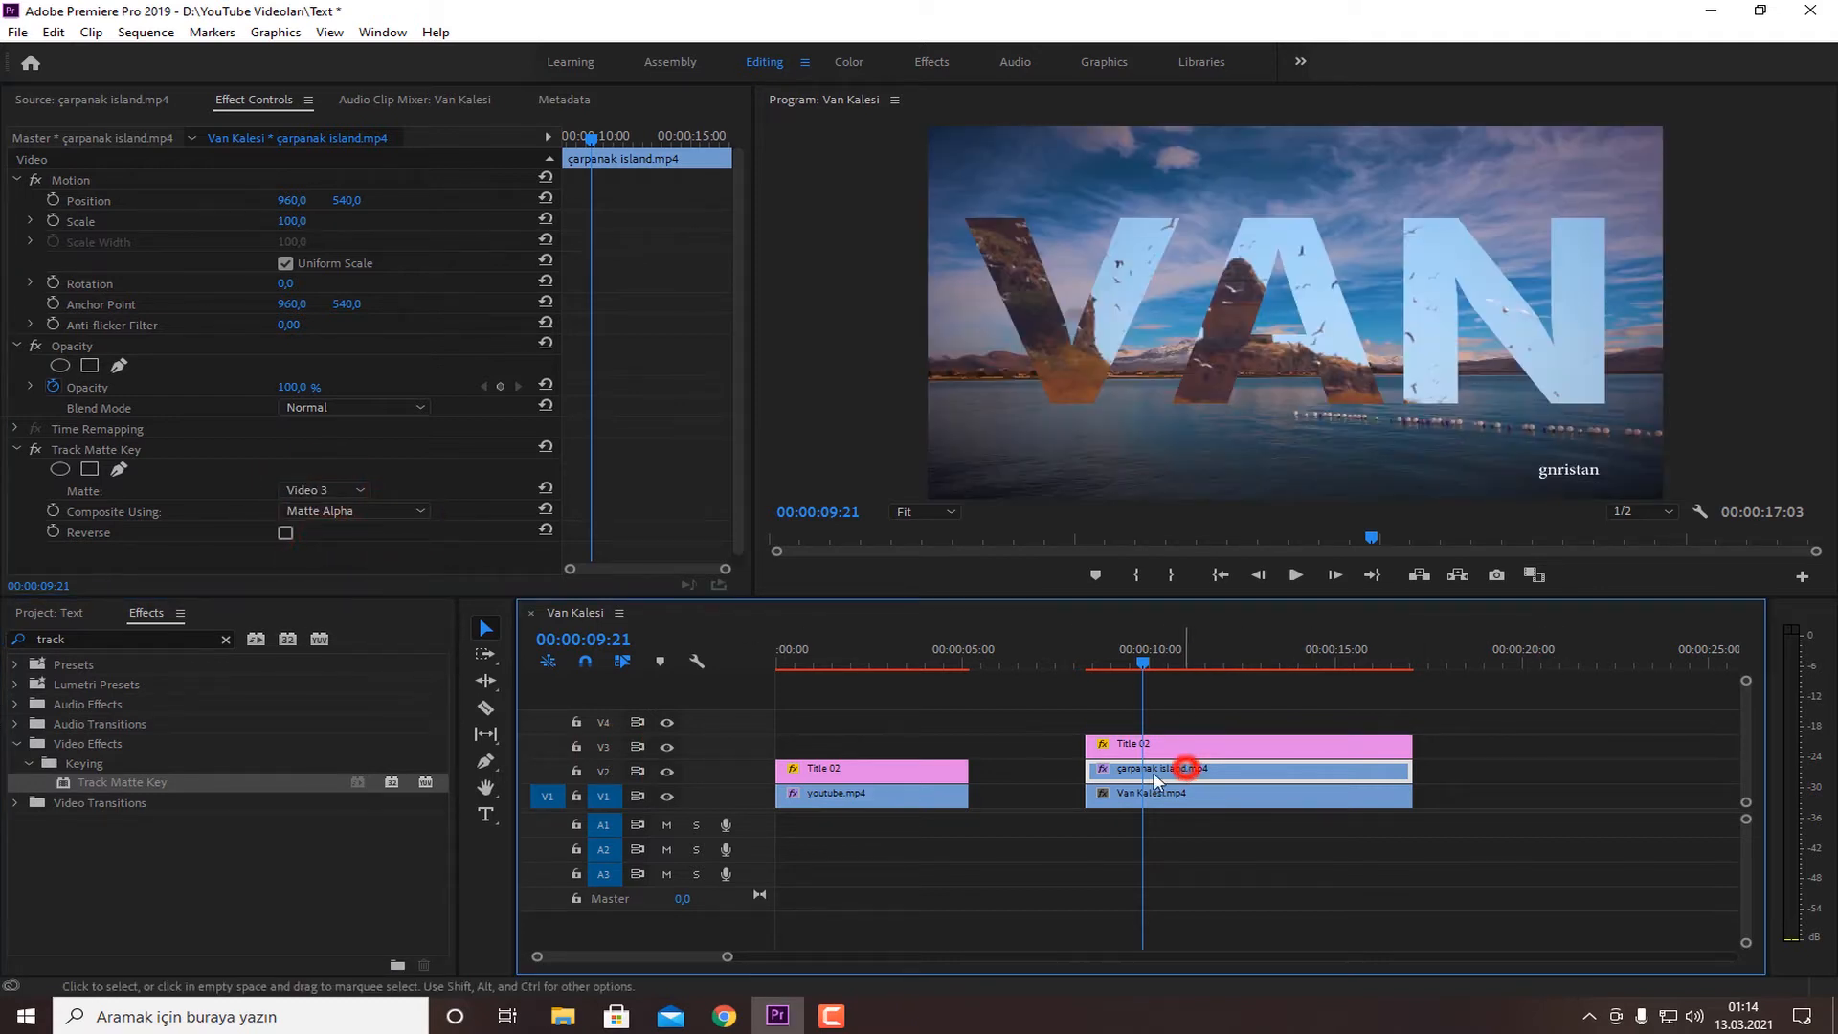
Set the scale of the çarpanak island.mp4 clip on V2 to 110
drag(287, 221, 296, 221)
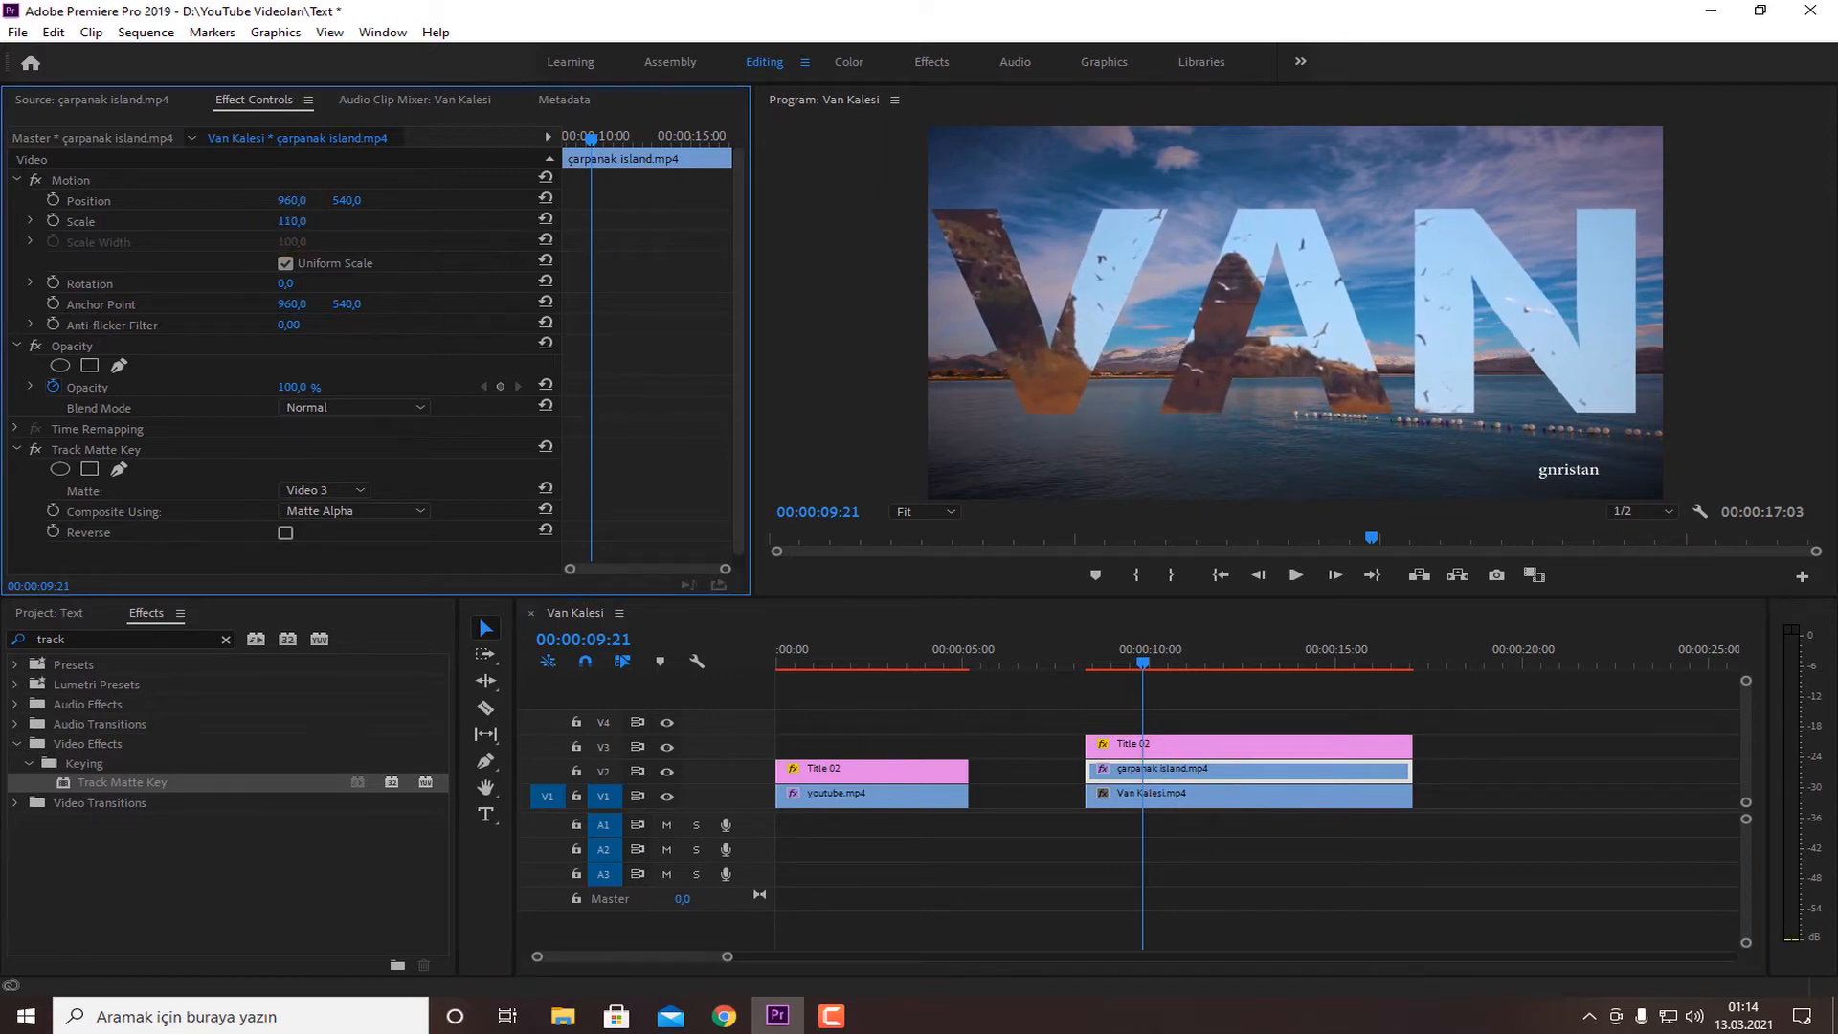
click(1189, 747)
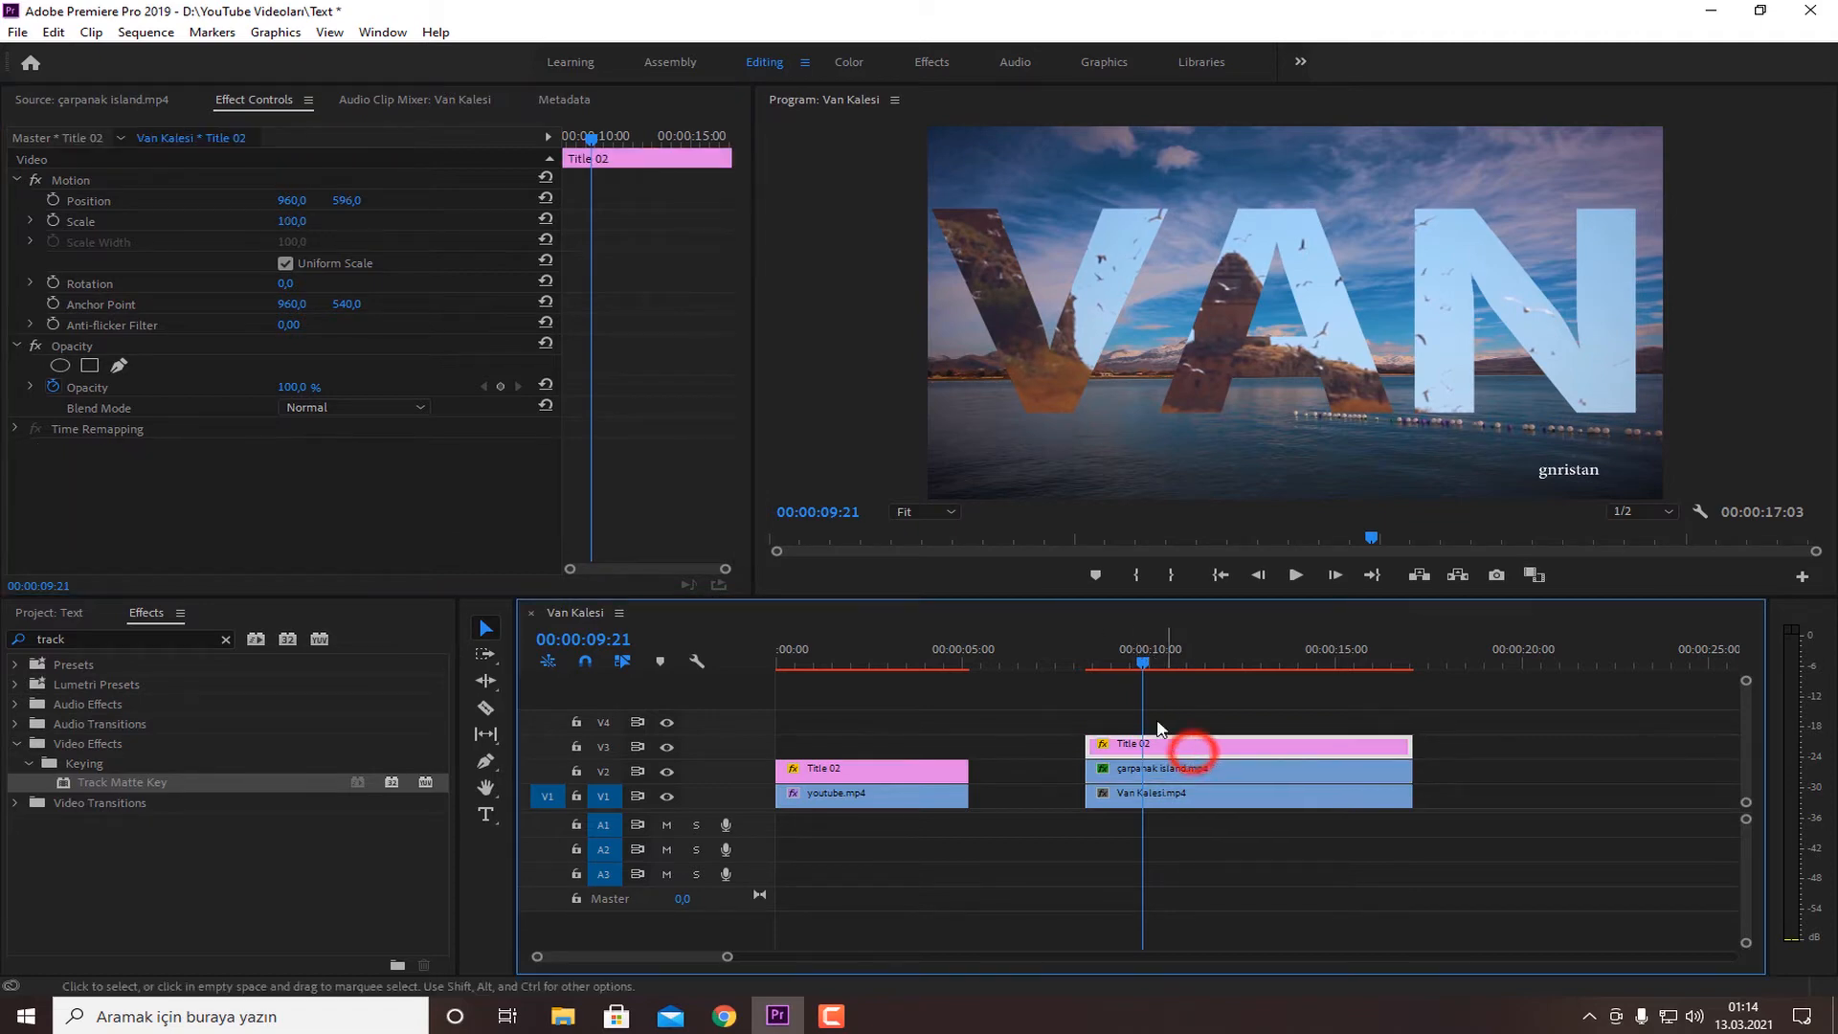
Render the sequence previews and play back the layered VAN title section from 00:00:08:01
click(1132, 664)
drag(1129, 668, 1077, 661)
key(Return)
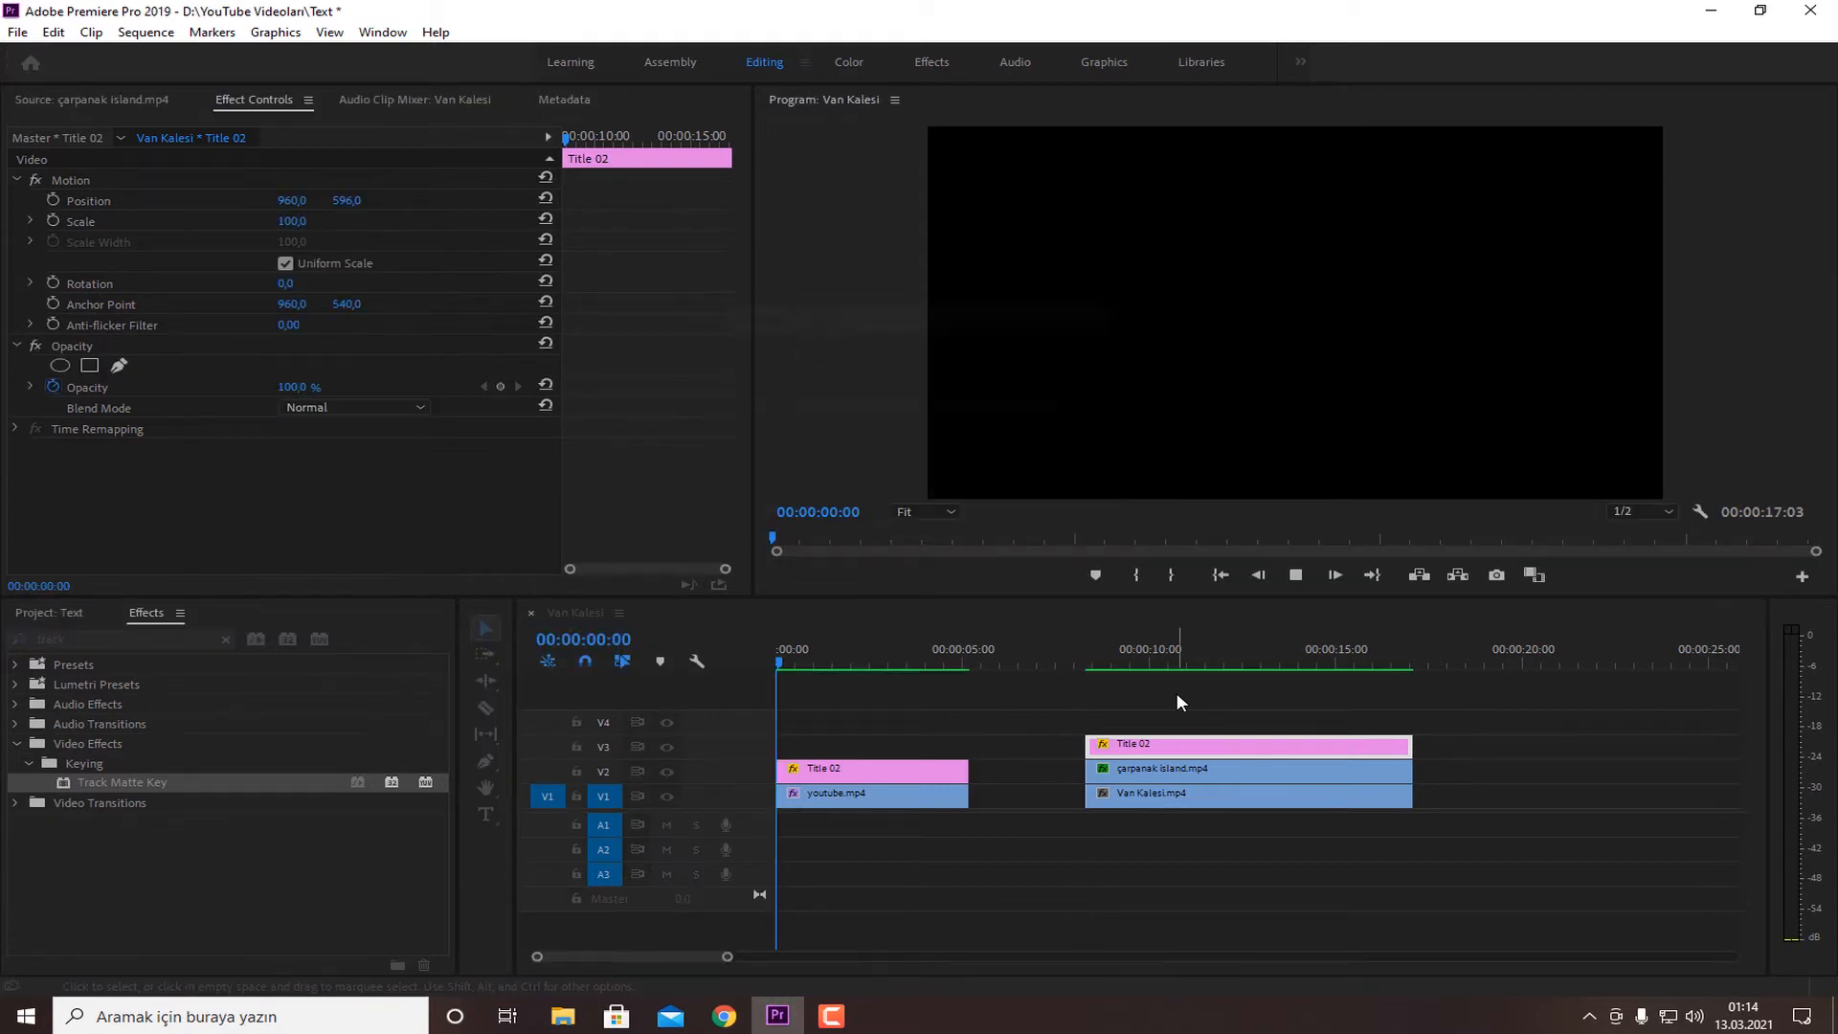
drag(787, 652, 1079, 666)
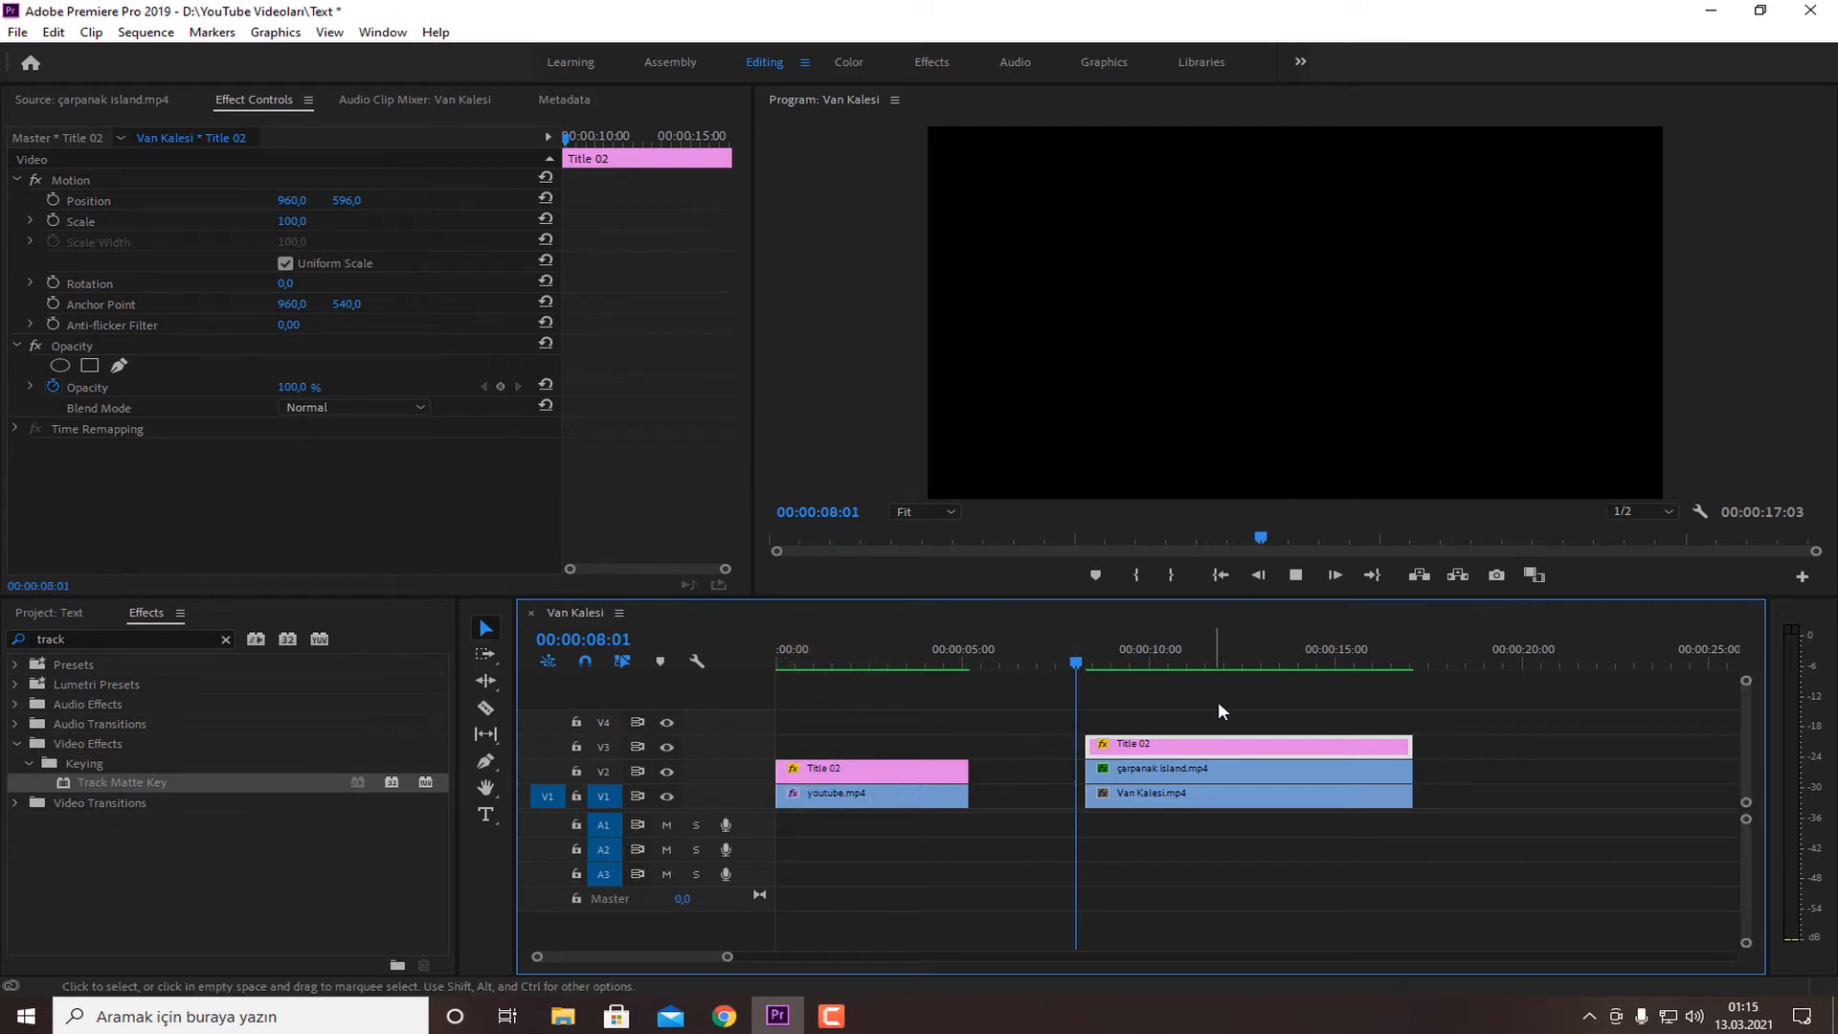
key(space)
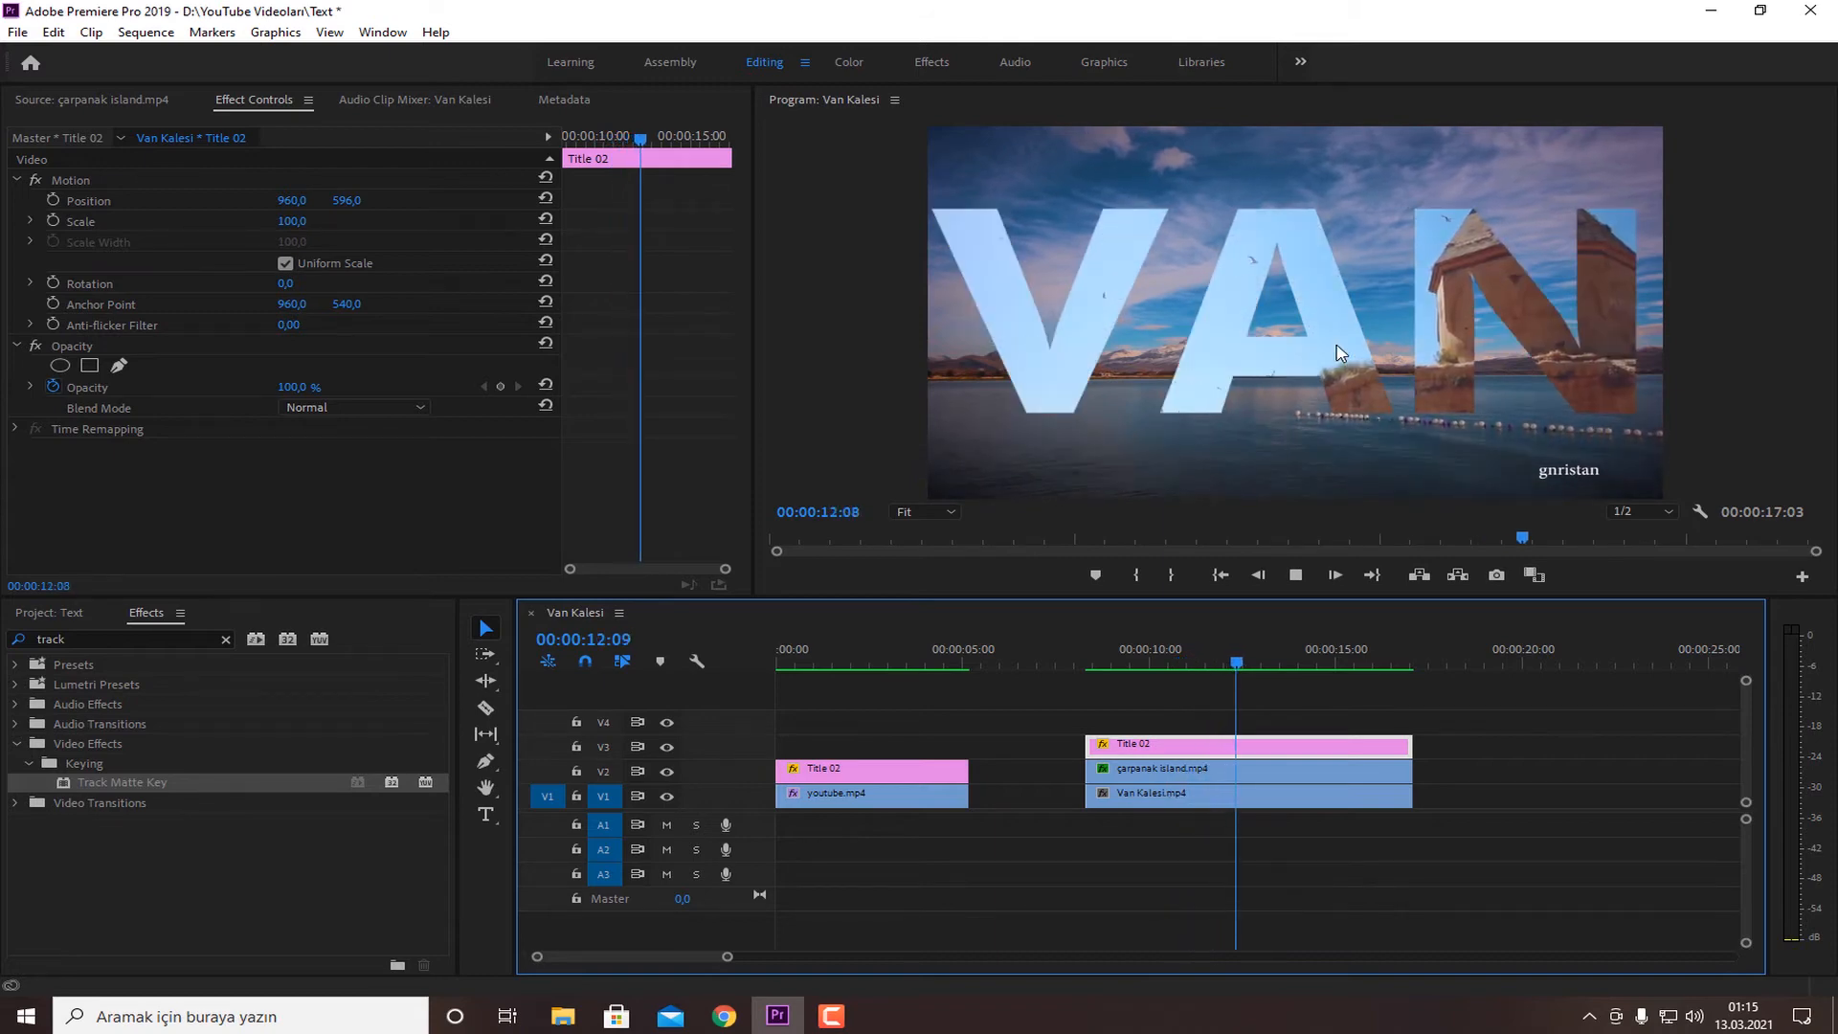
key(space)
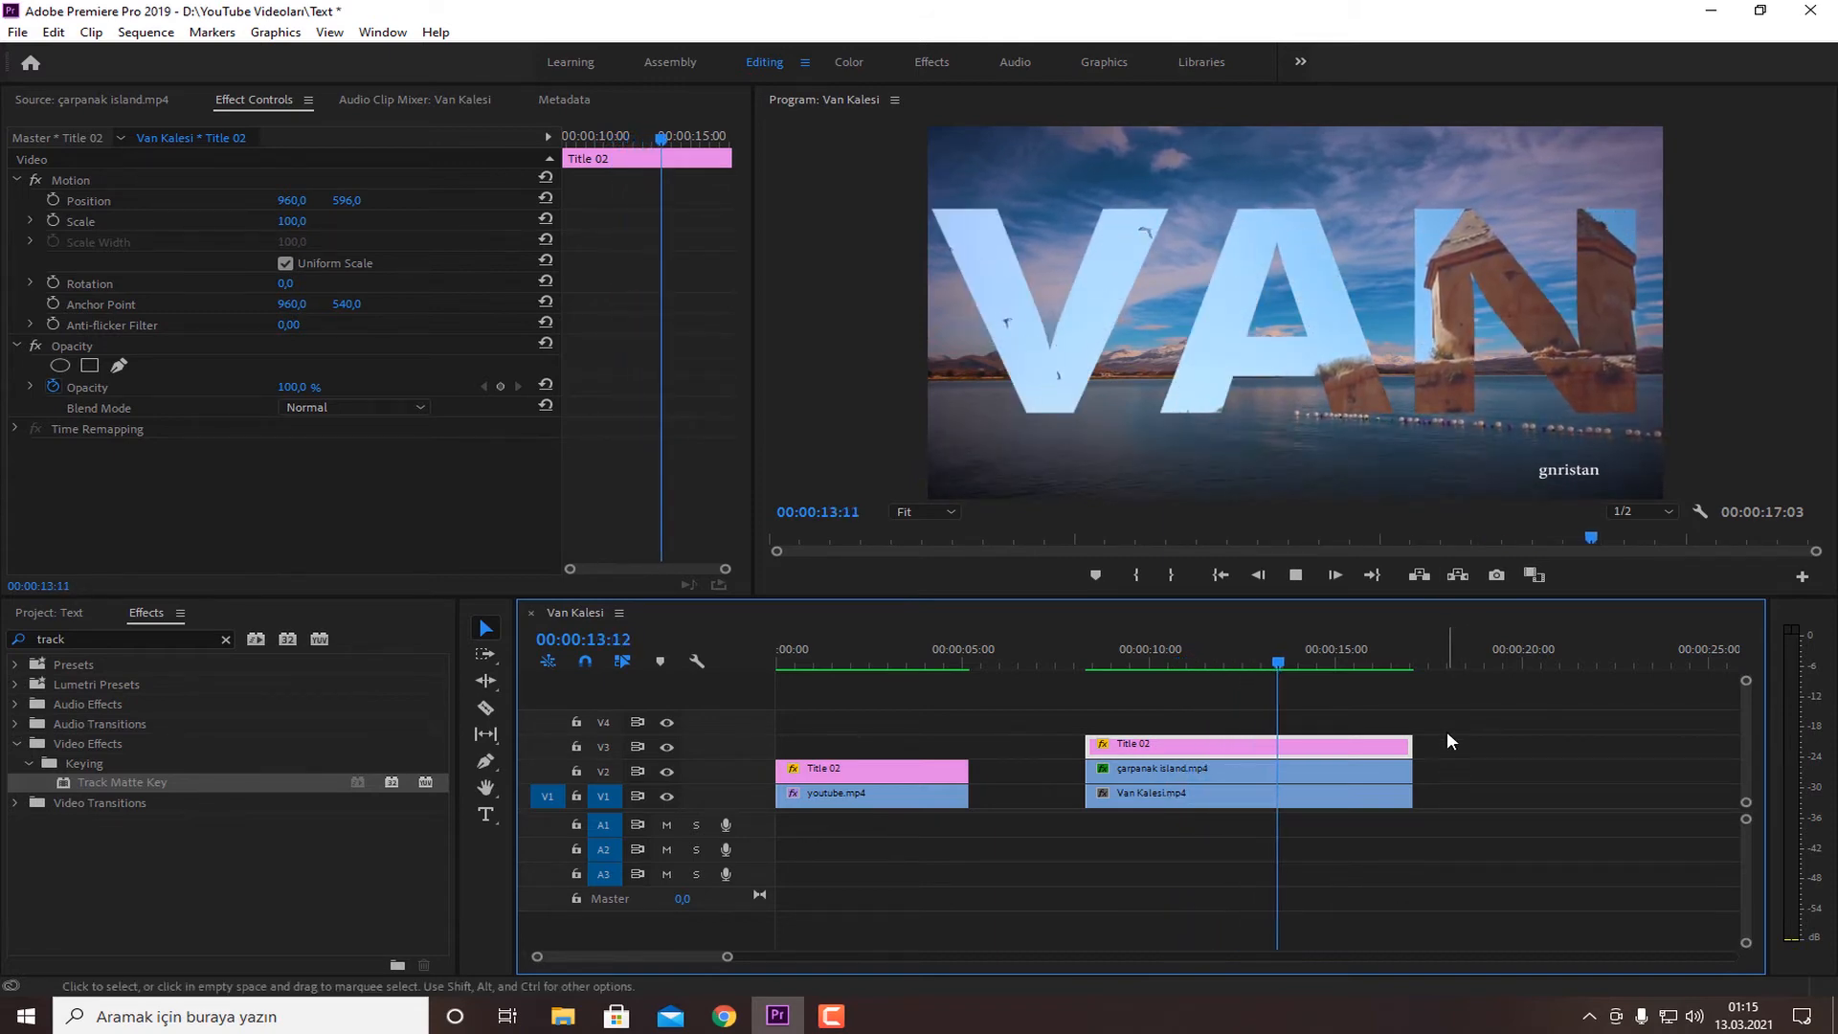
Place only the video of çarpanak island.mp4 on V1 at about 27 seconds, and the video of youtube.mp4 directly above it on V2
drag(619, 957, 670, 957)
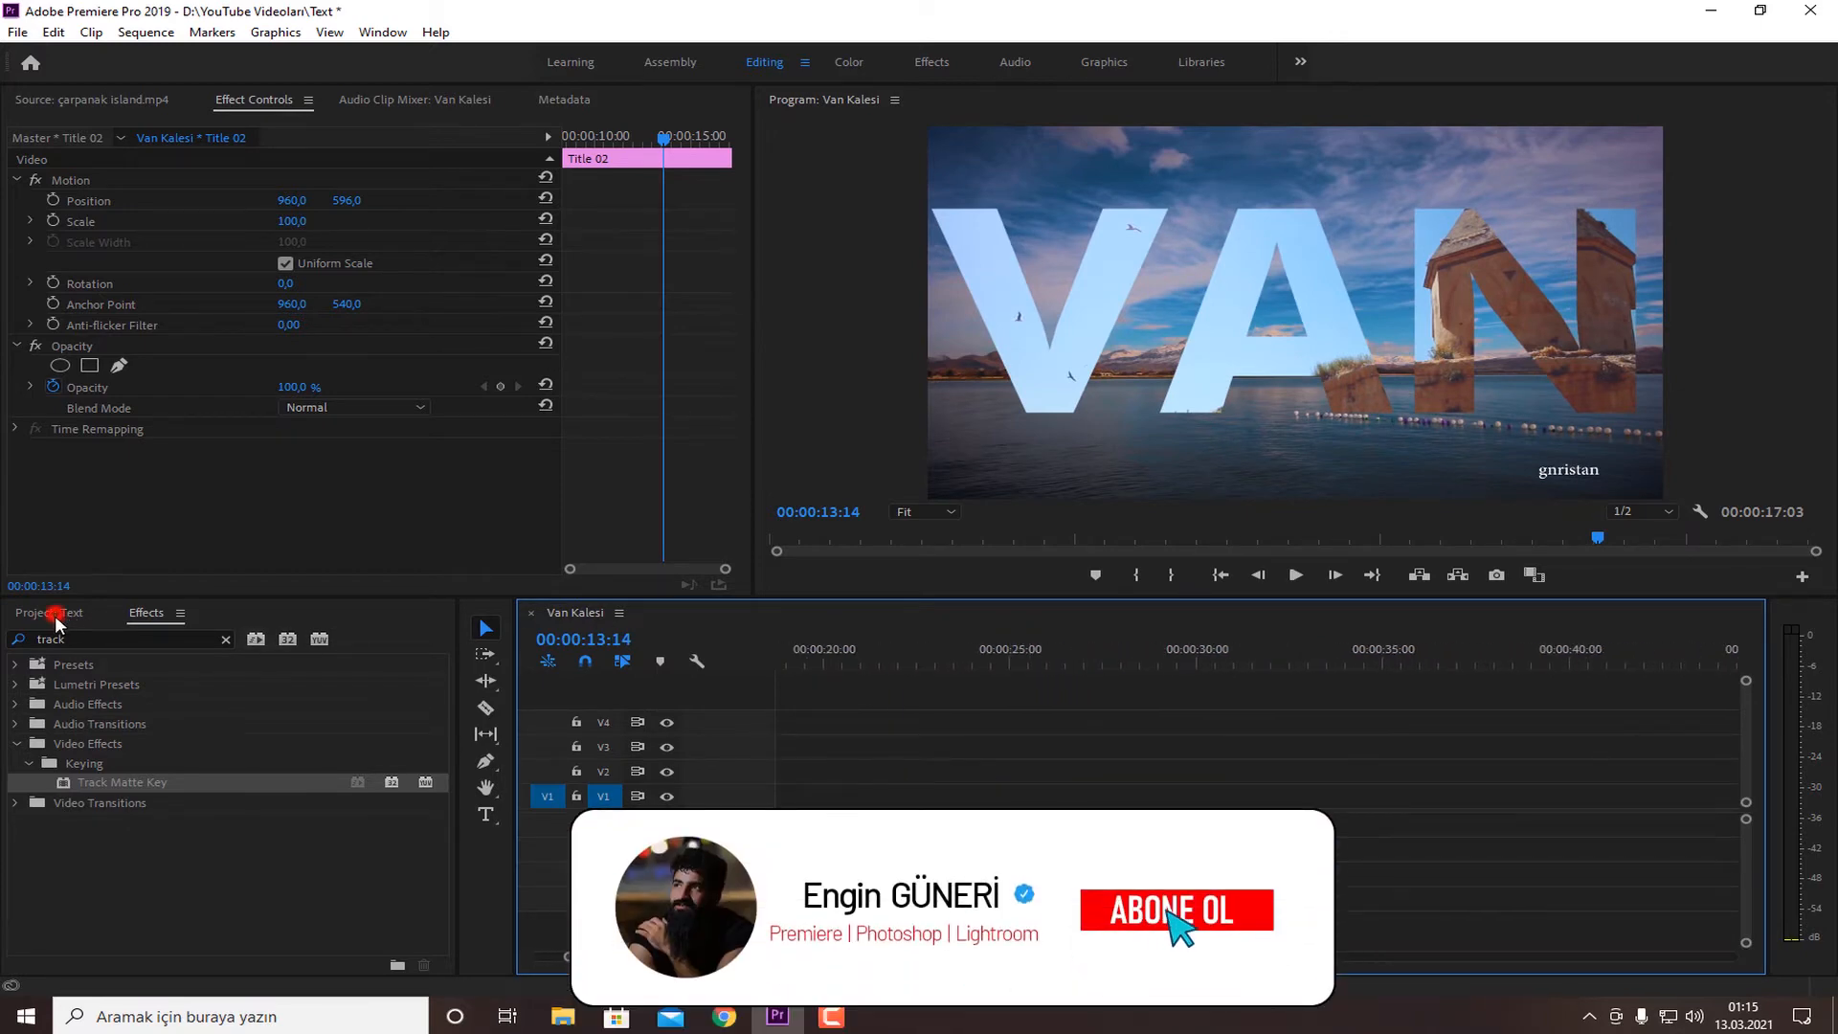
click(55, 616)
click(81, 841)
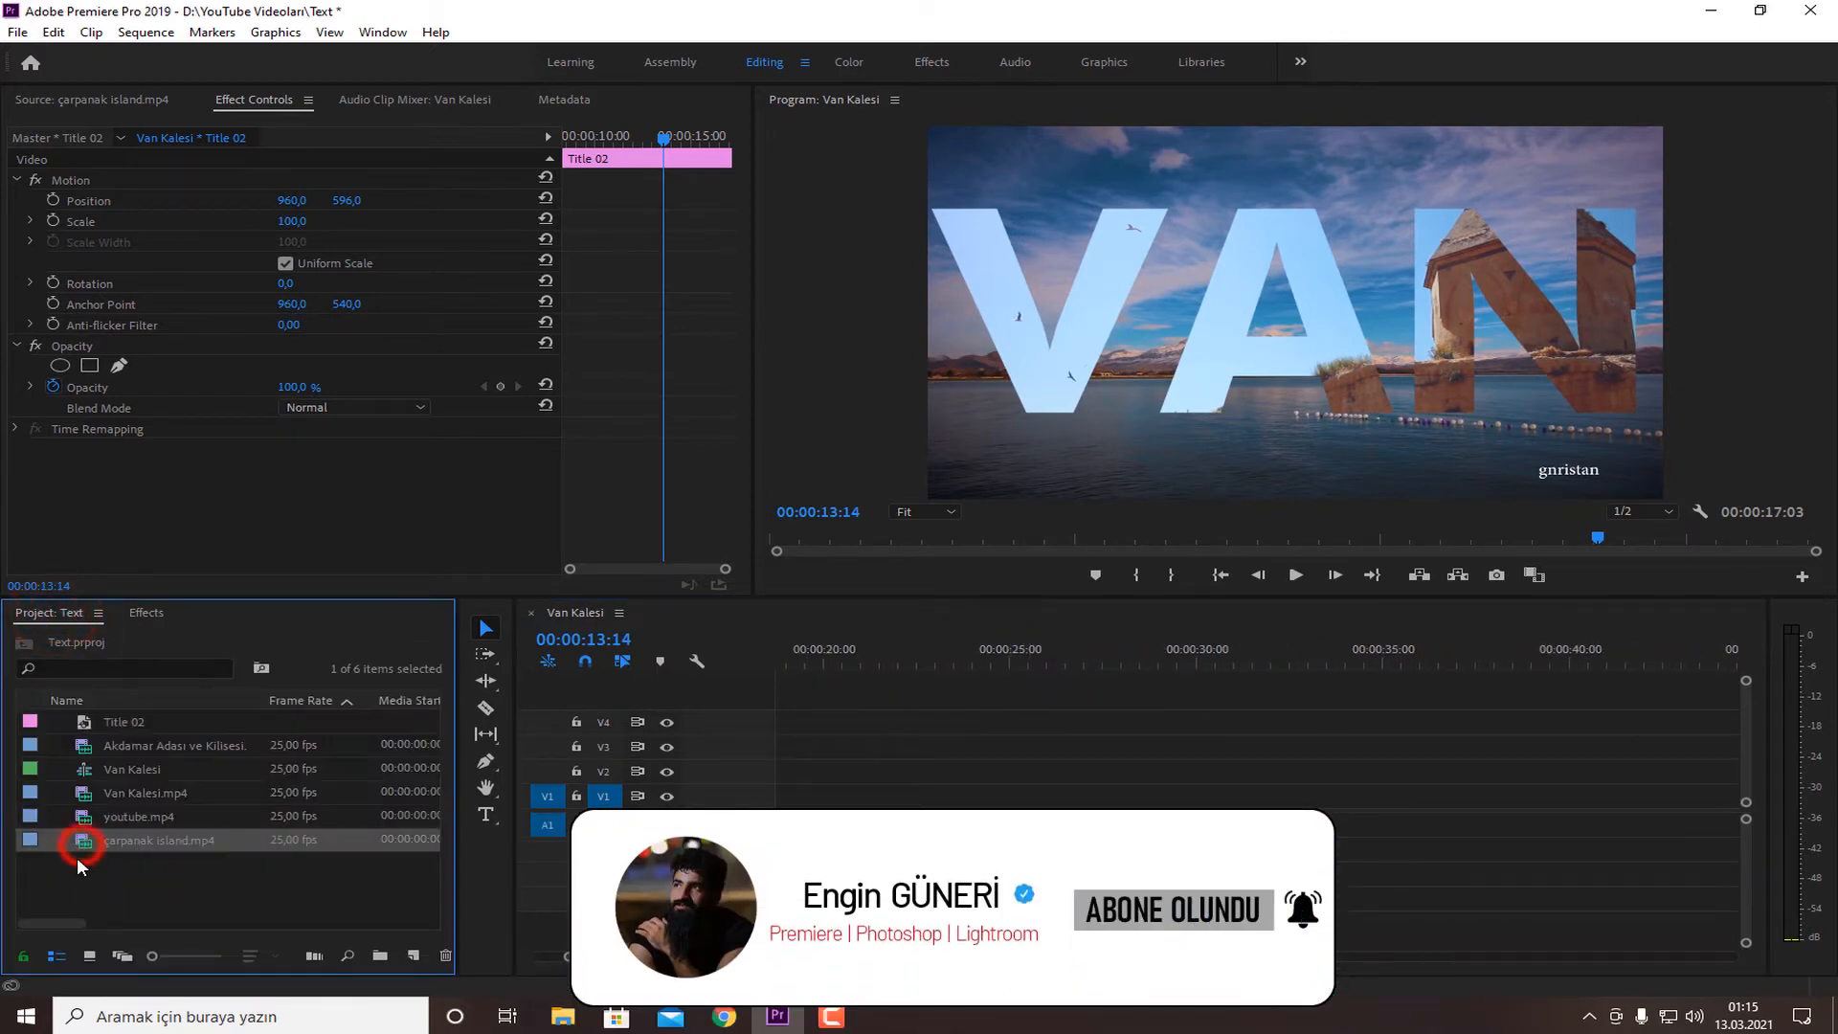
drag(83, 846, 150, 843)
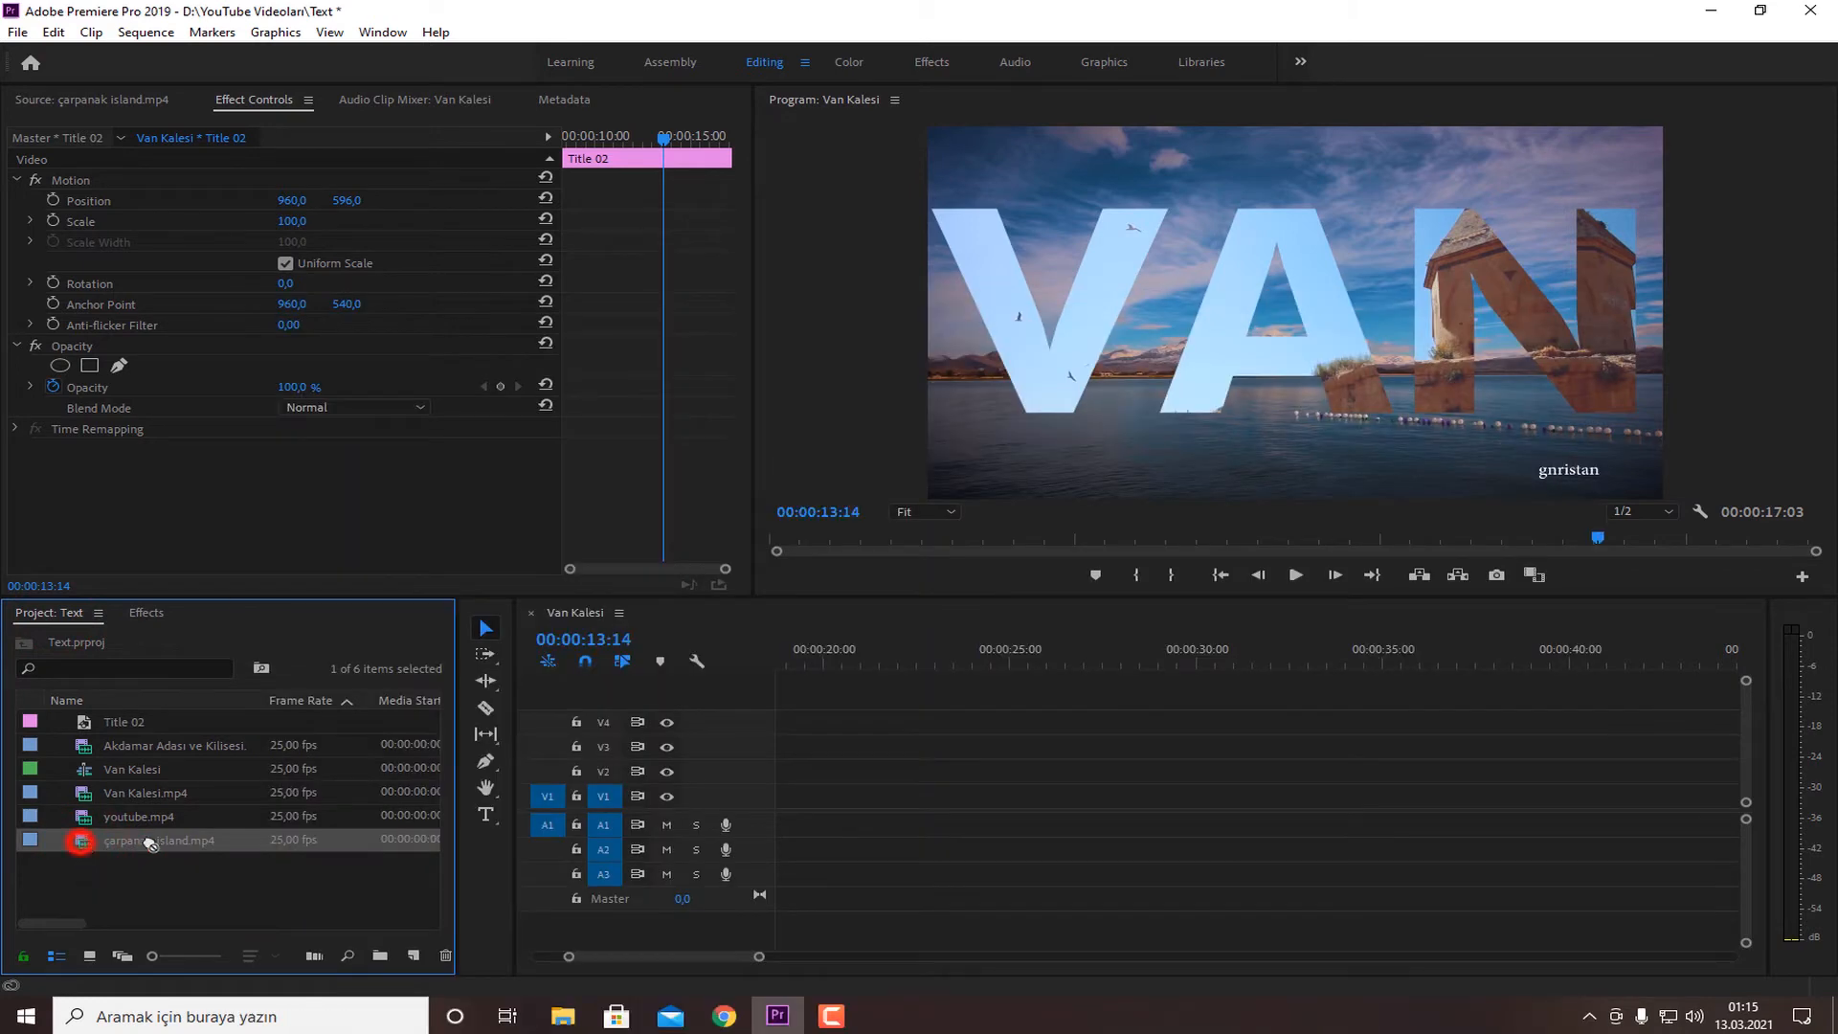
double_click(84, 843)
drag(345, 511, 1084, 795)
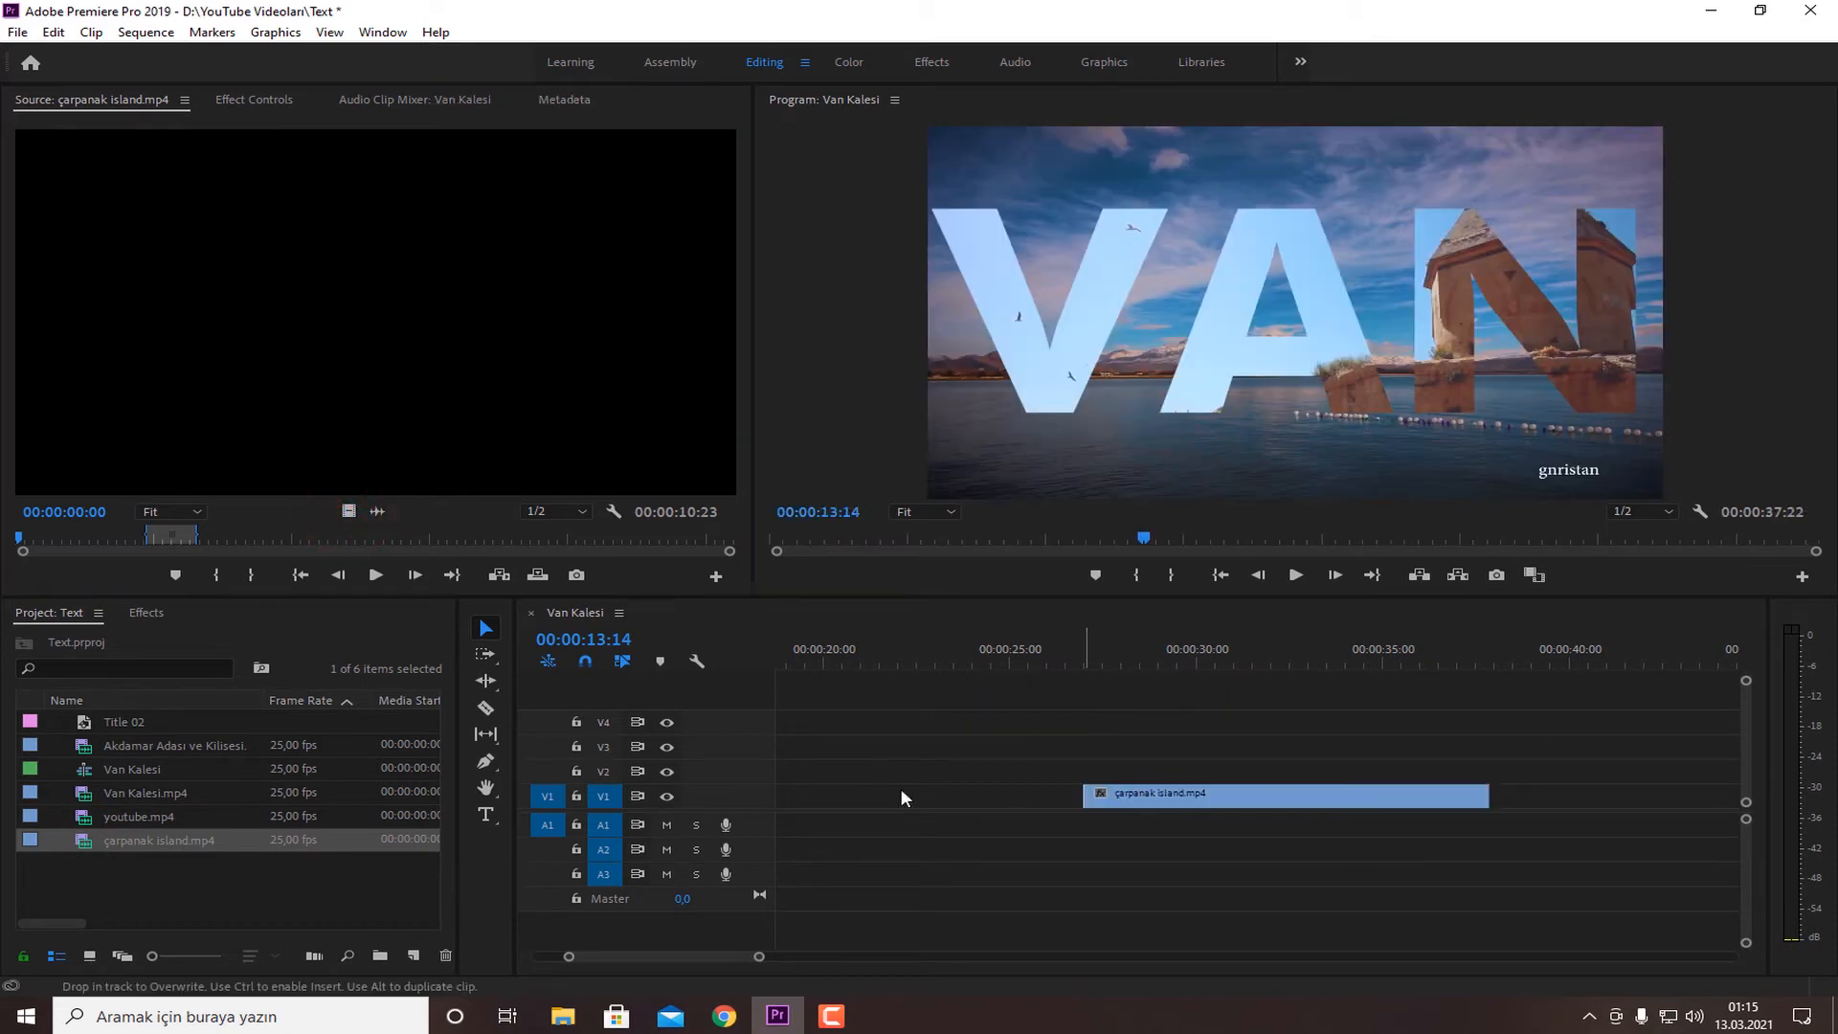
double_click(84, 815)
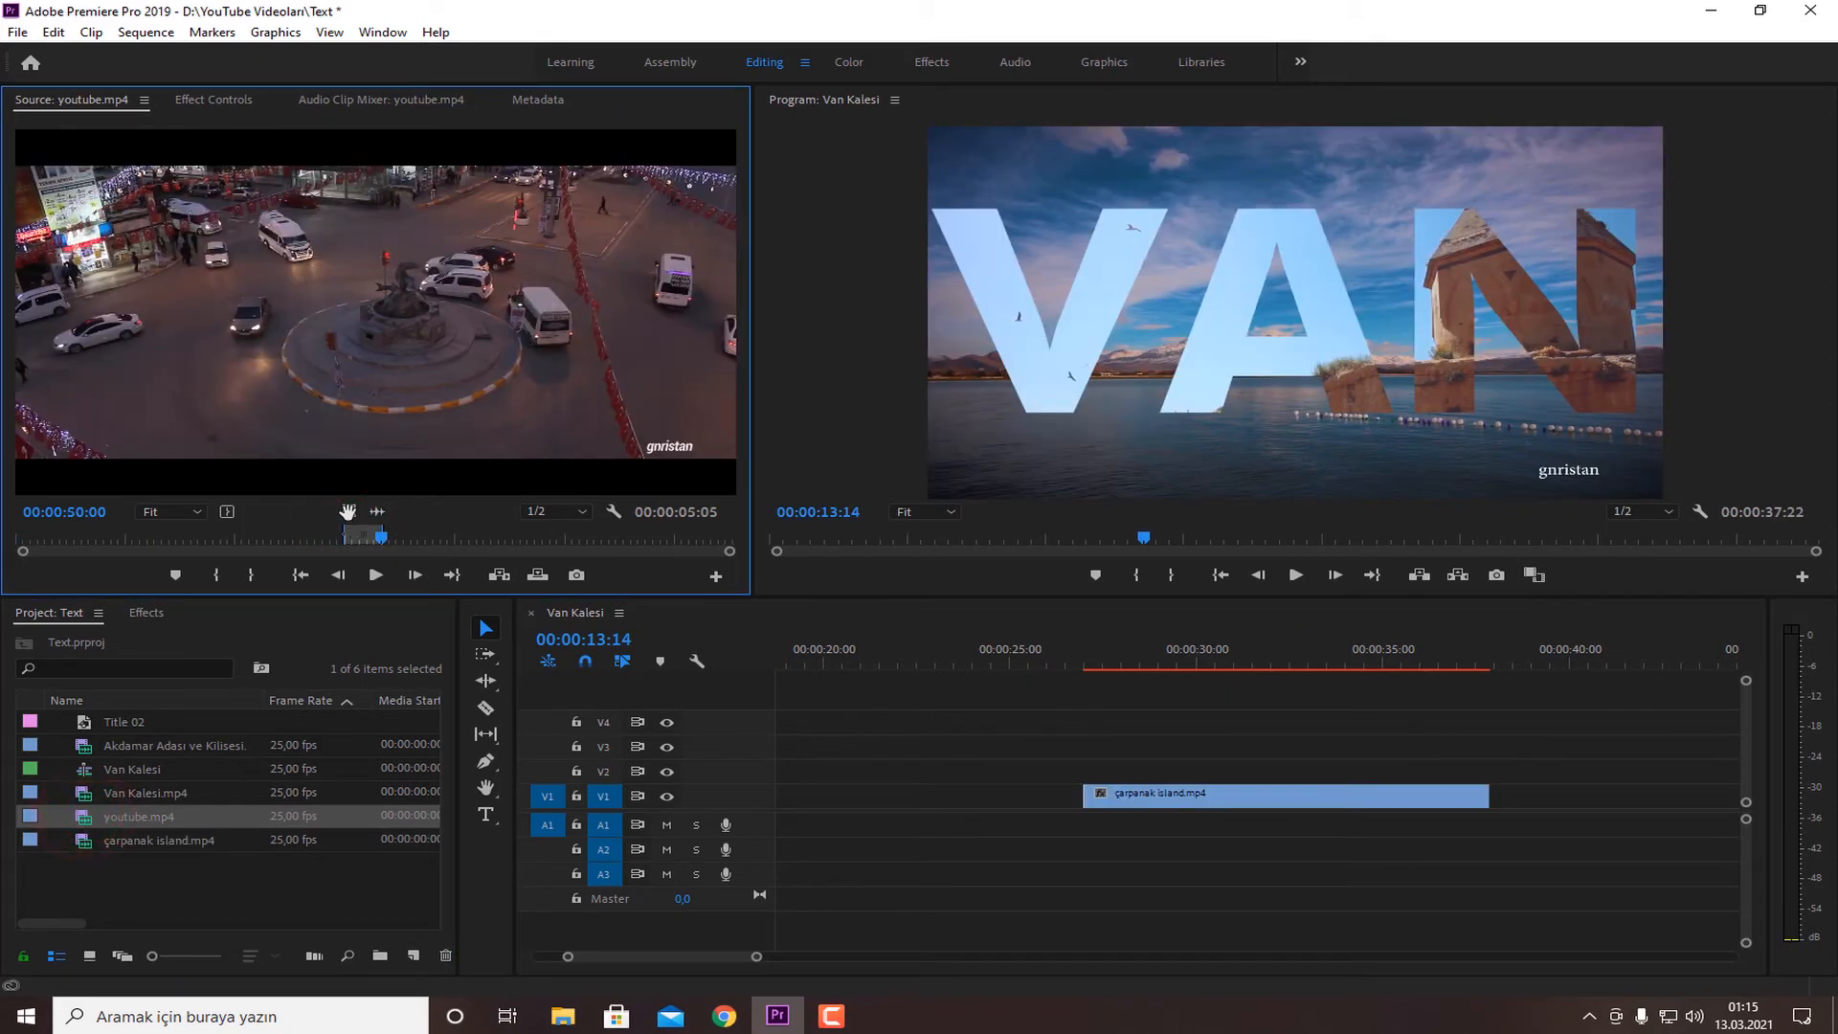
drag(349, 511, 1088, 777)
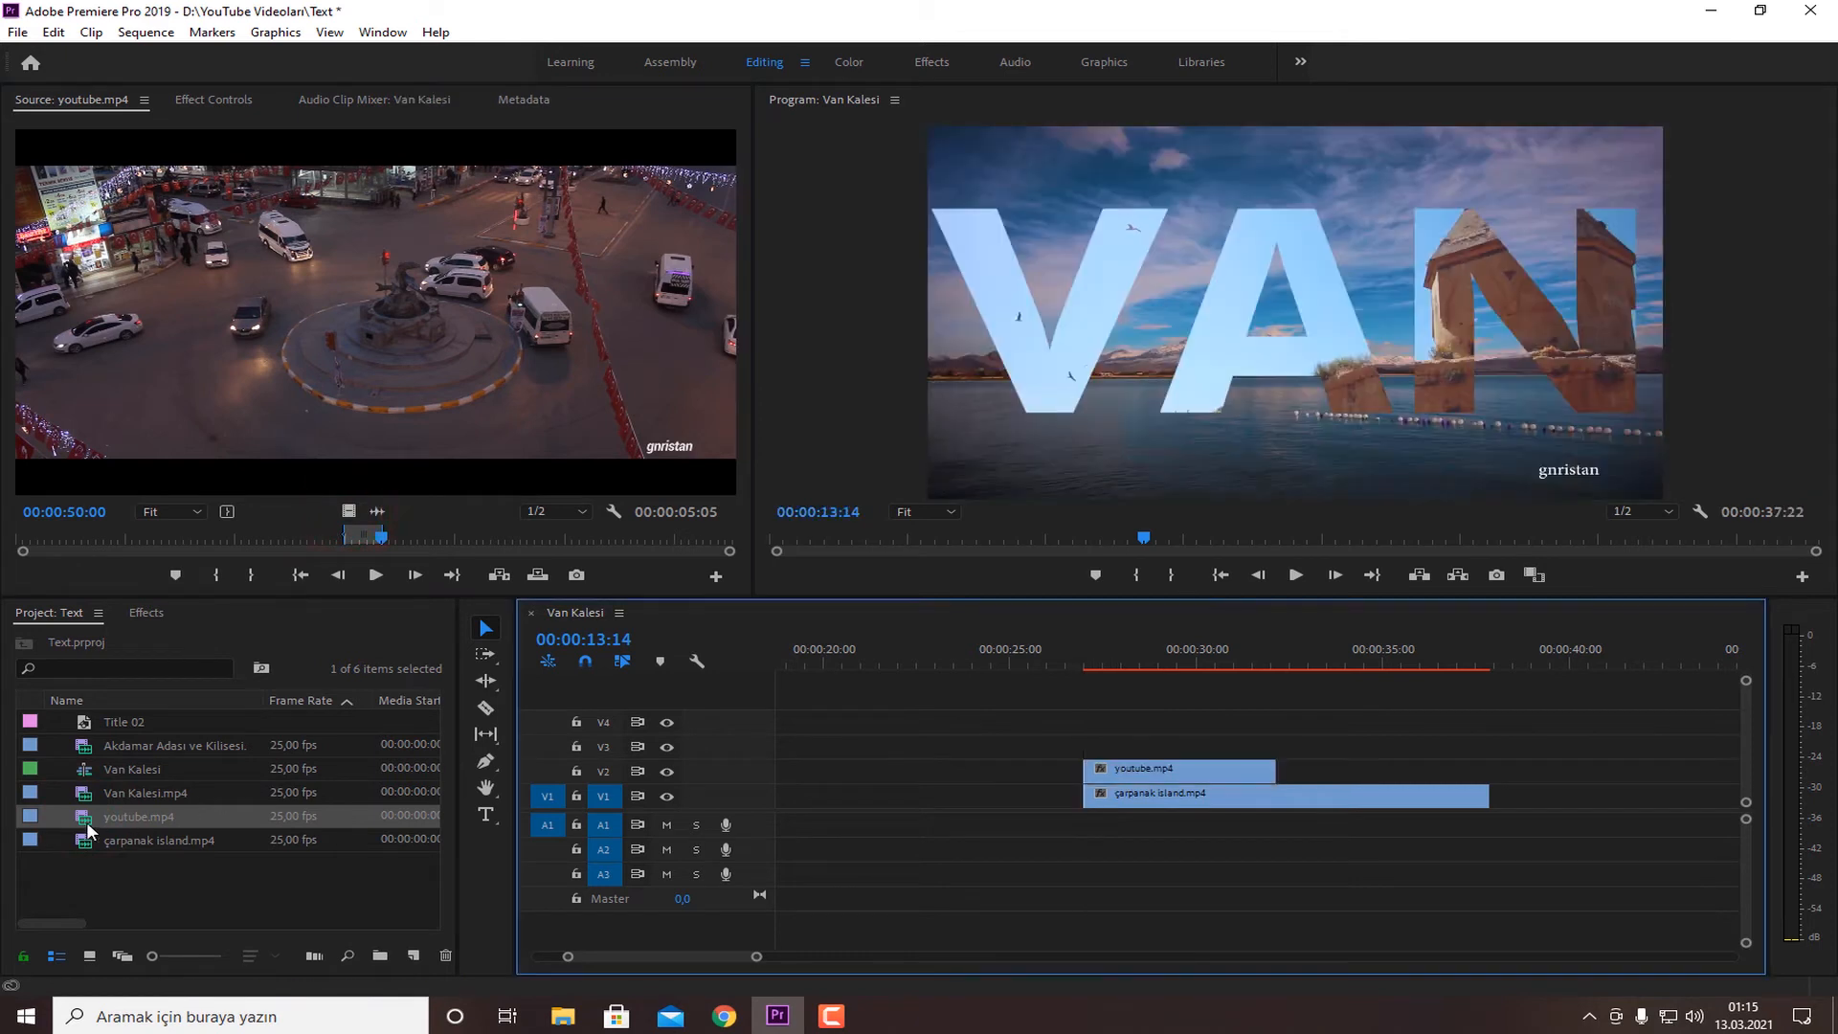
Mark Akdamar Adası ve Kilisesi.mp4 from 00:02:08:15 to 00:02:17:19 and place its video on V3 directly above the youtube.mp4 clip
double_click(85, 746)
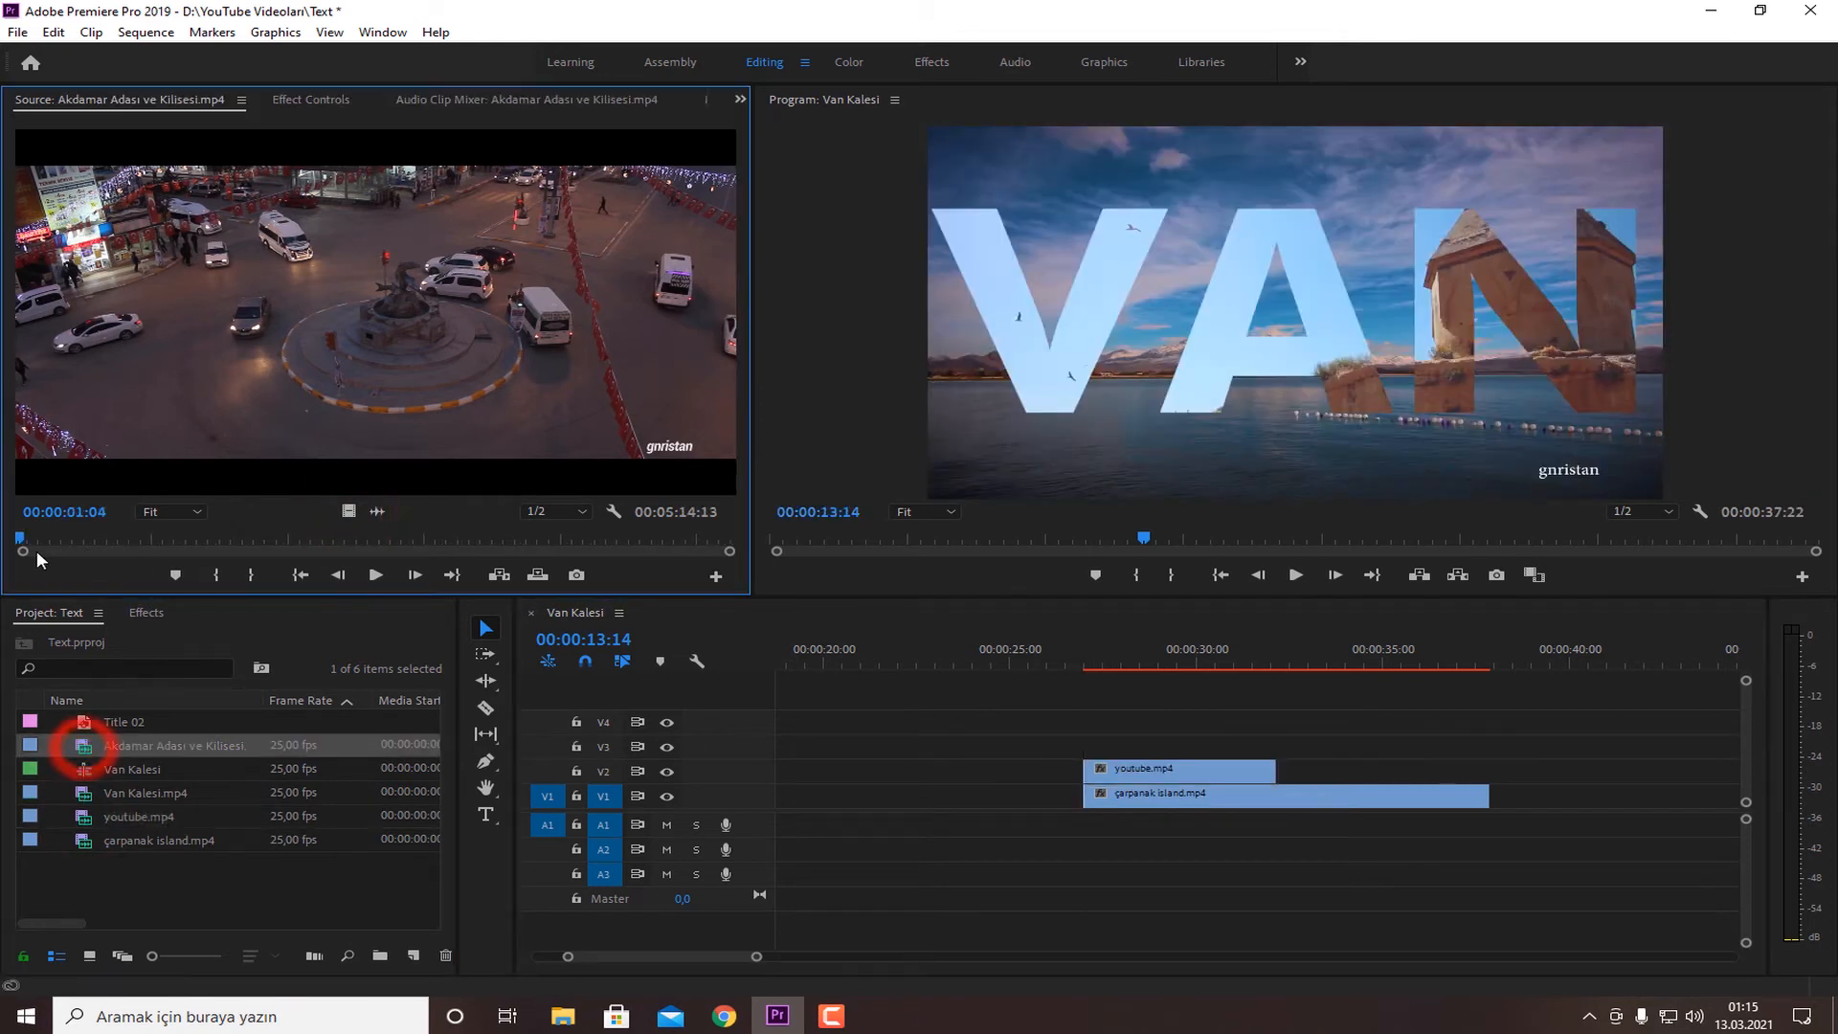
click(19, 532)
drag(72, 531, 310, 541)
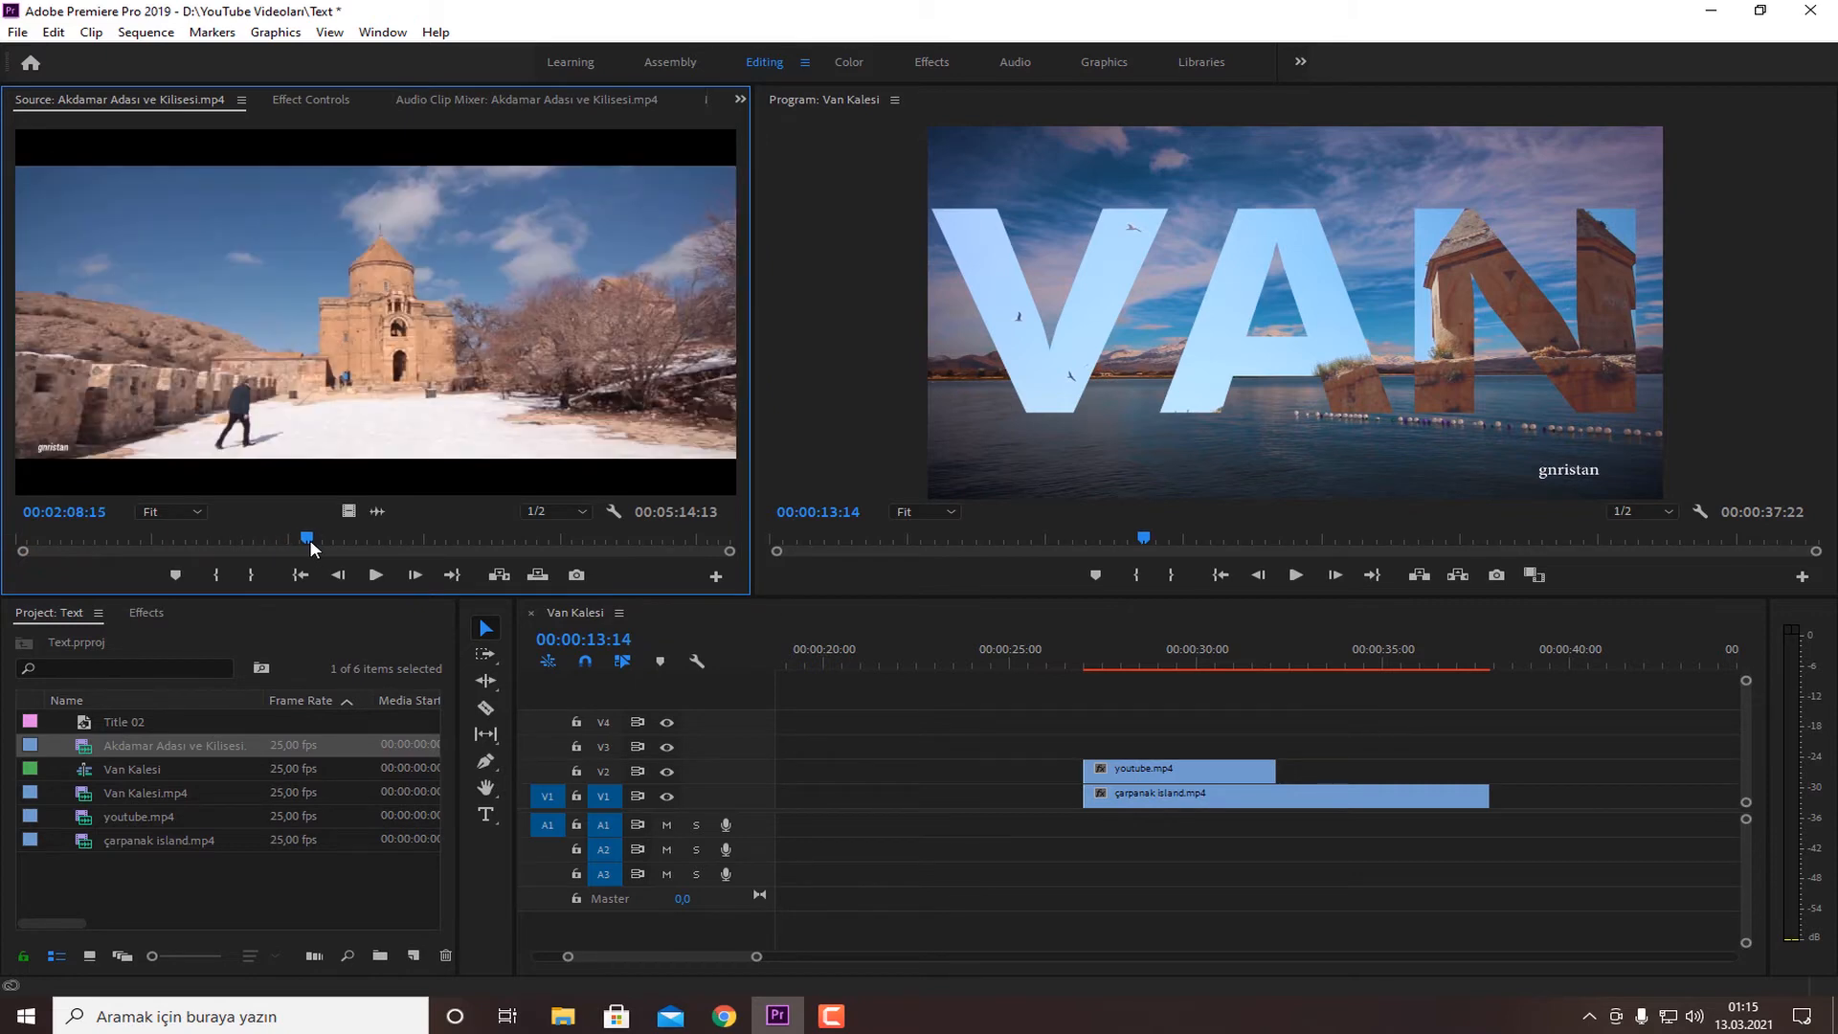
key(i)
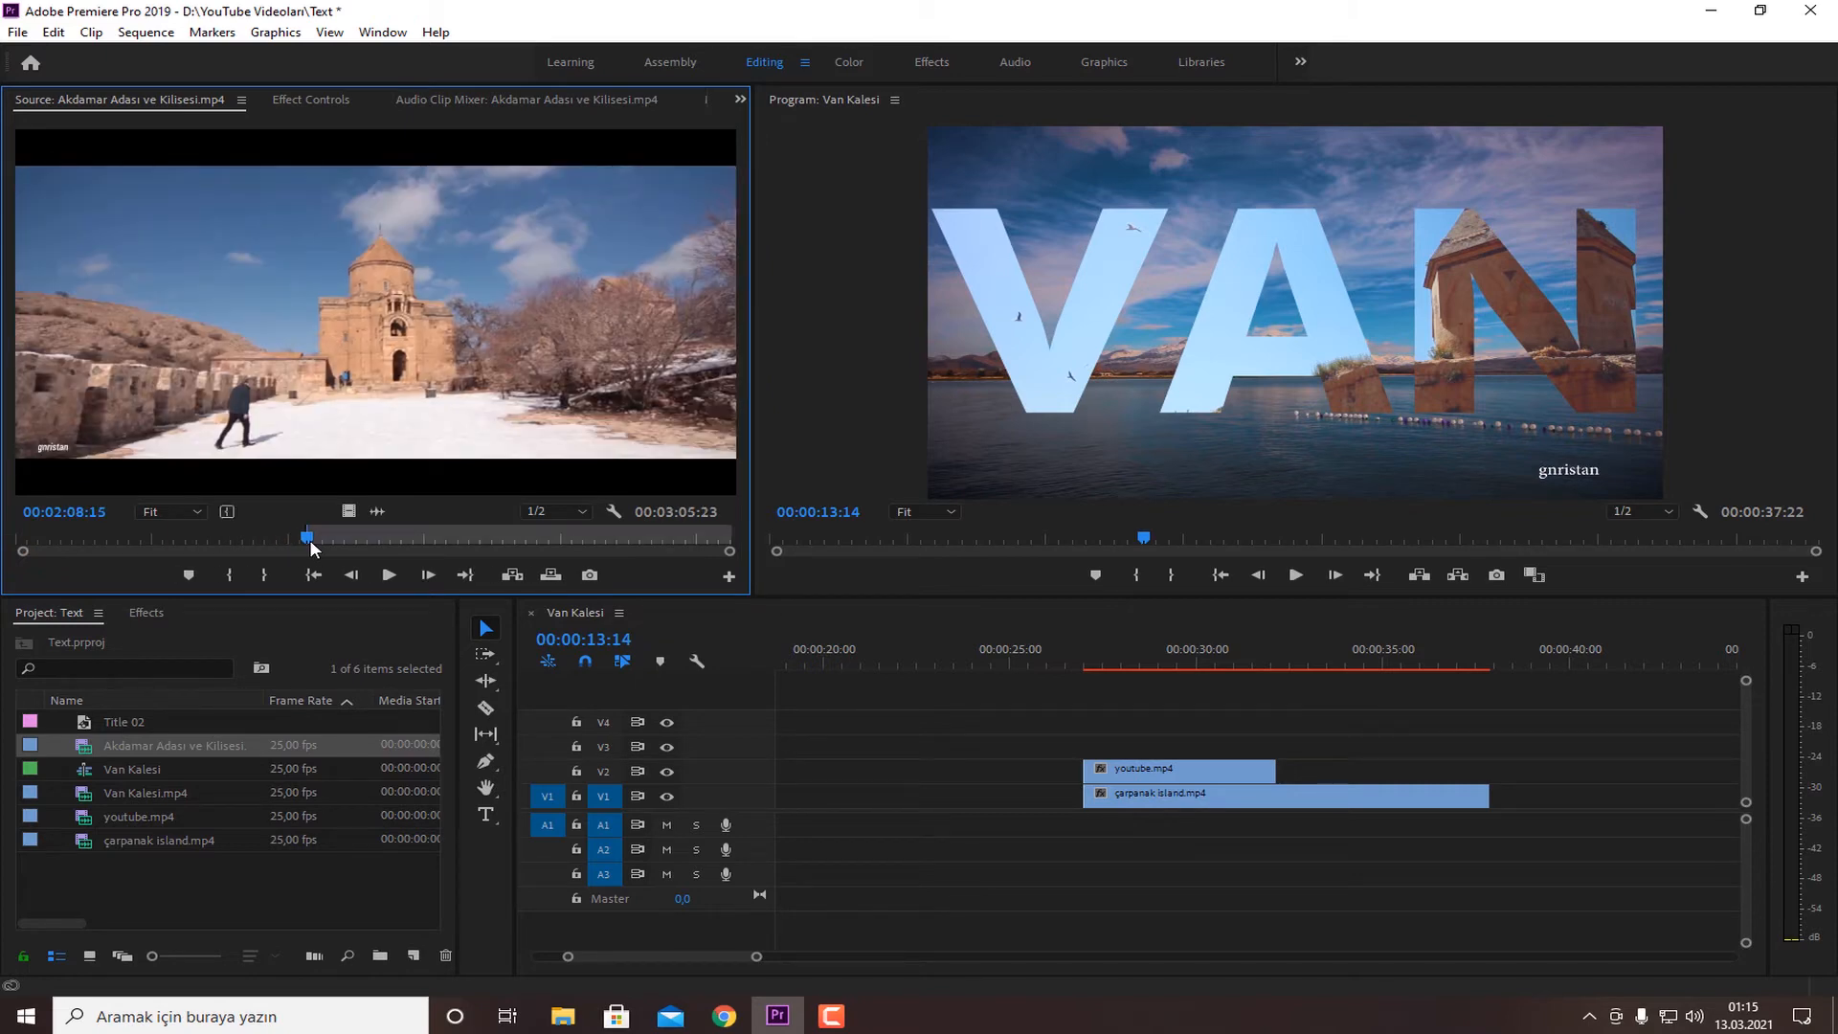
drag(310, 542, 1156, 745)
key(o)
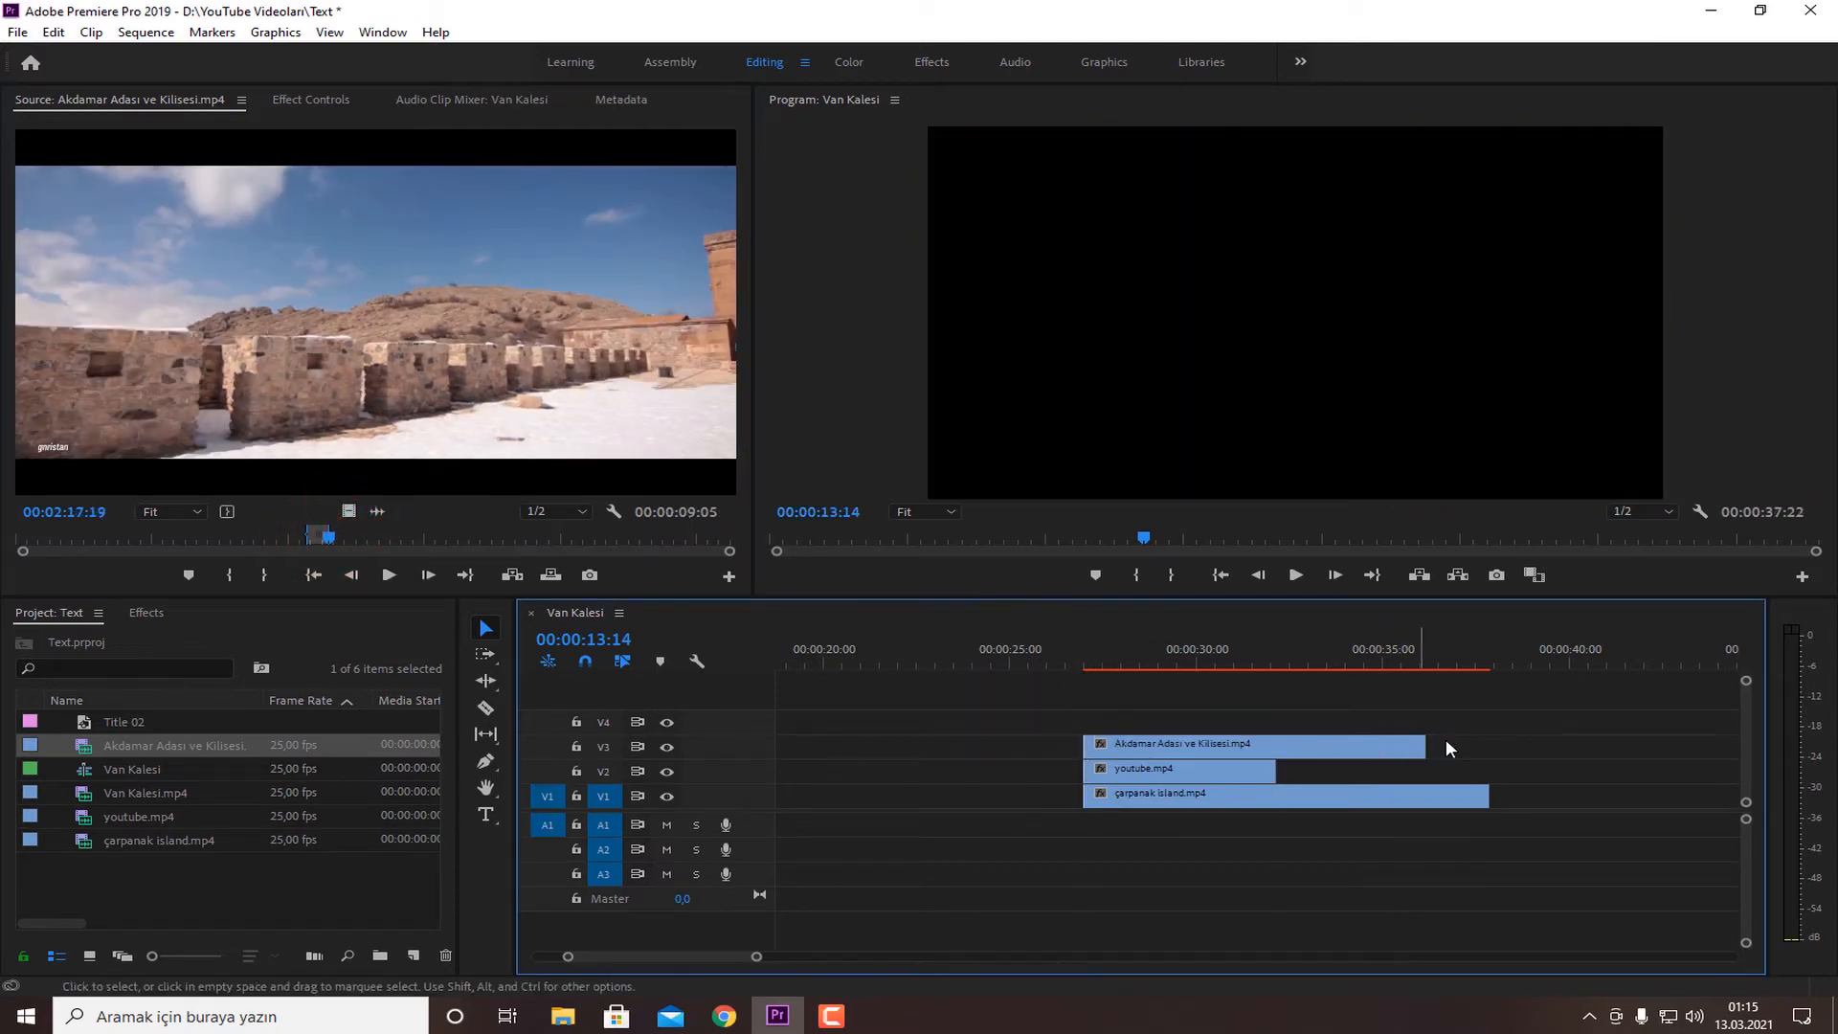
Trim the ends of the Akdamar Adası ve Kilisesi.mp4 and çarpanak island.mp4 clips to match the end of youtube.mp4
drag(1420, 744, 1275, 744)
drag(1491, 794, 1292, 793)
drag(1281, 794, 1277, 795)
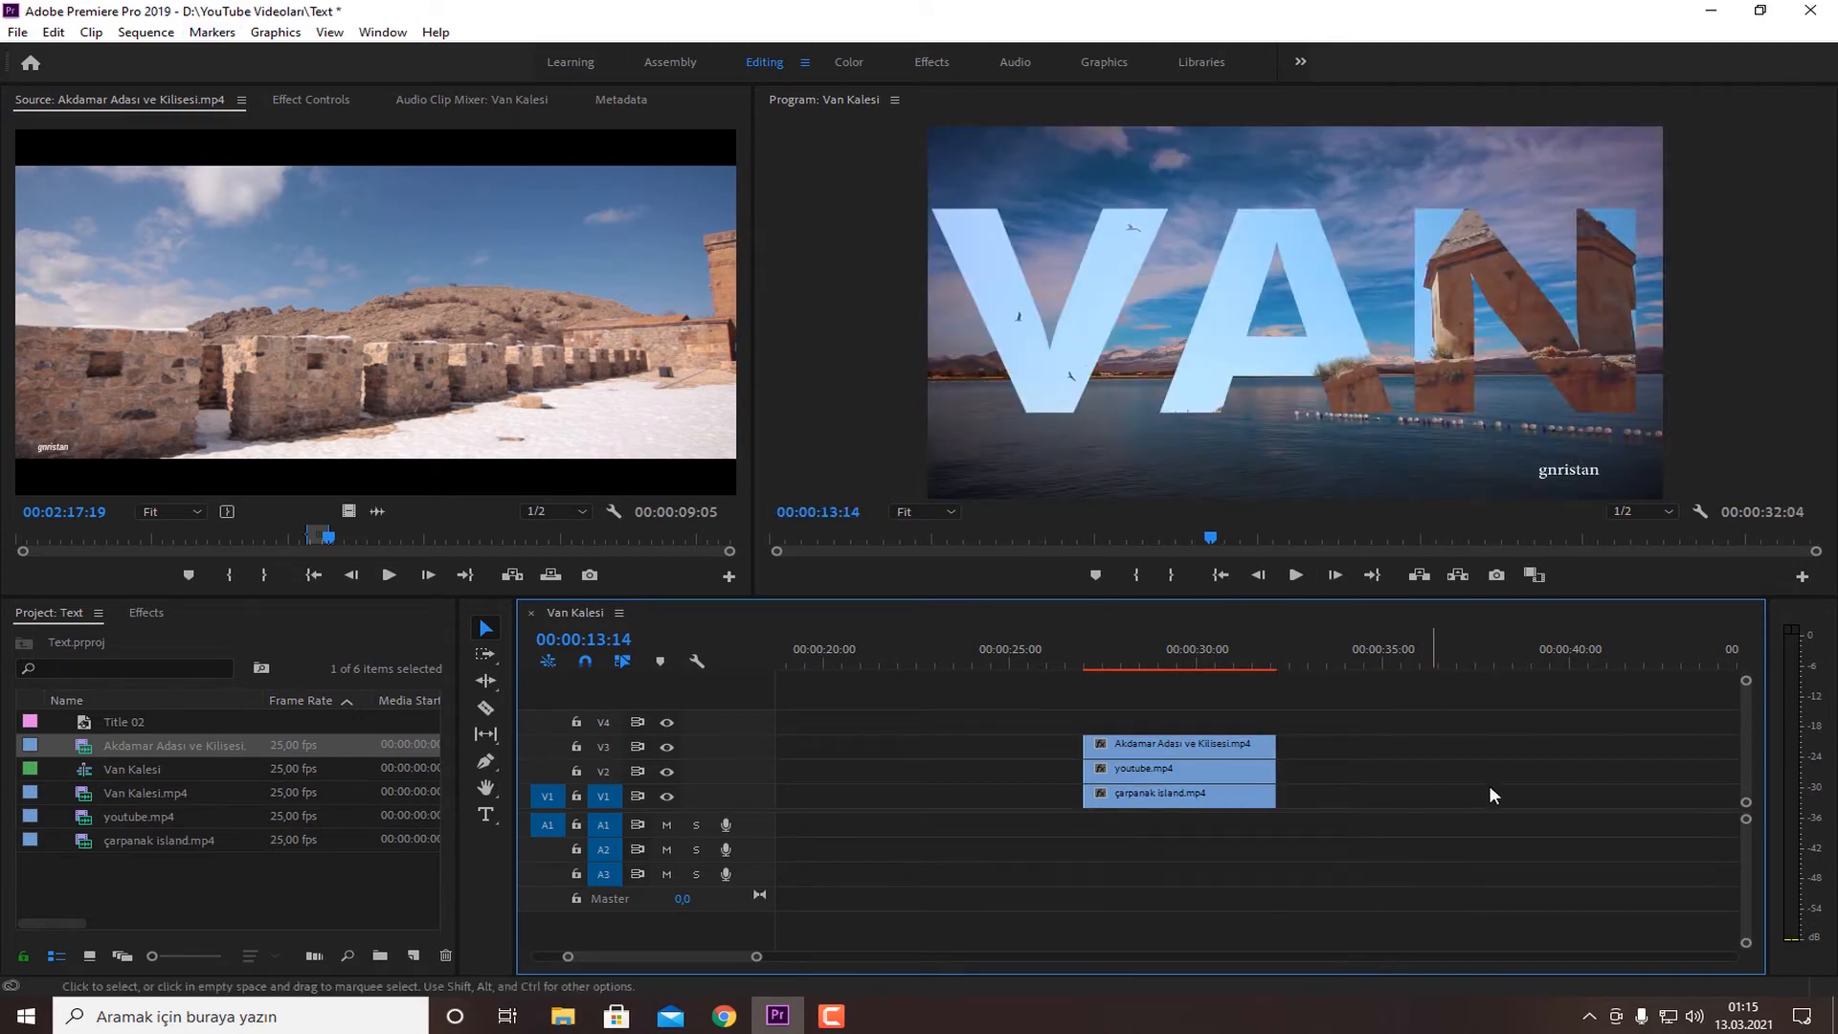
Show Essential Graphics and add a new horizontal text layer above the three stacked clips at 00:00:28:17
click(280, 33)
mouse_move(212, 36)
mouse_move(383, 33)
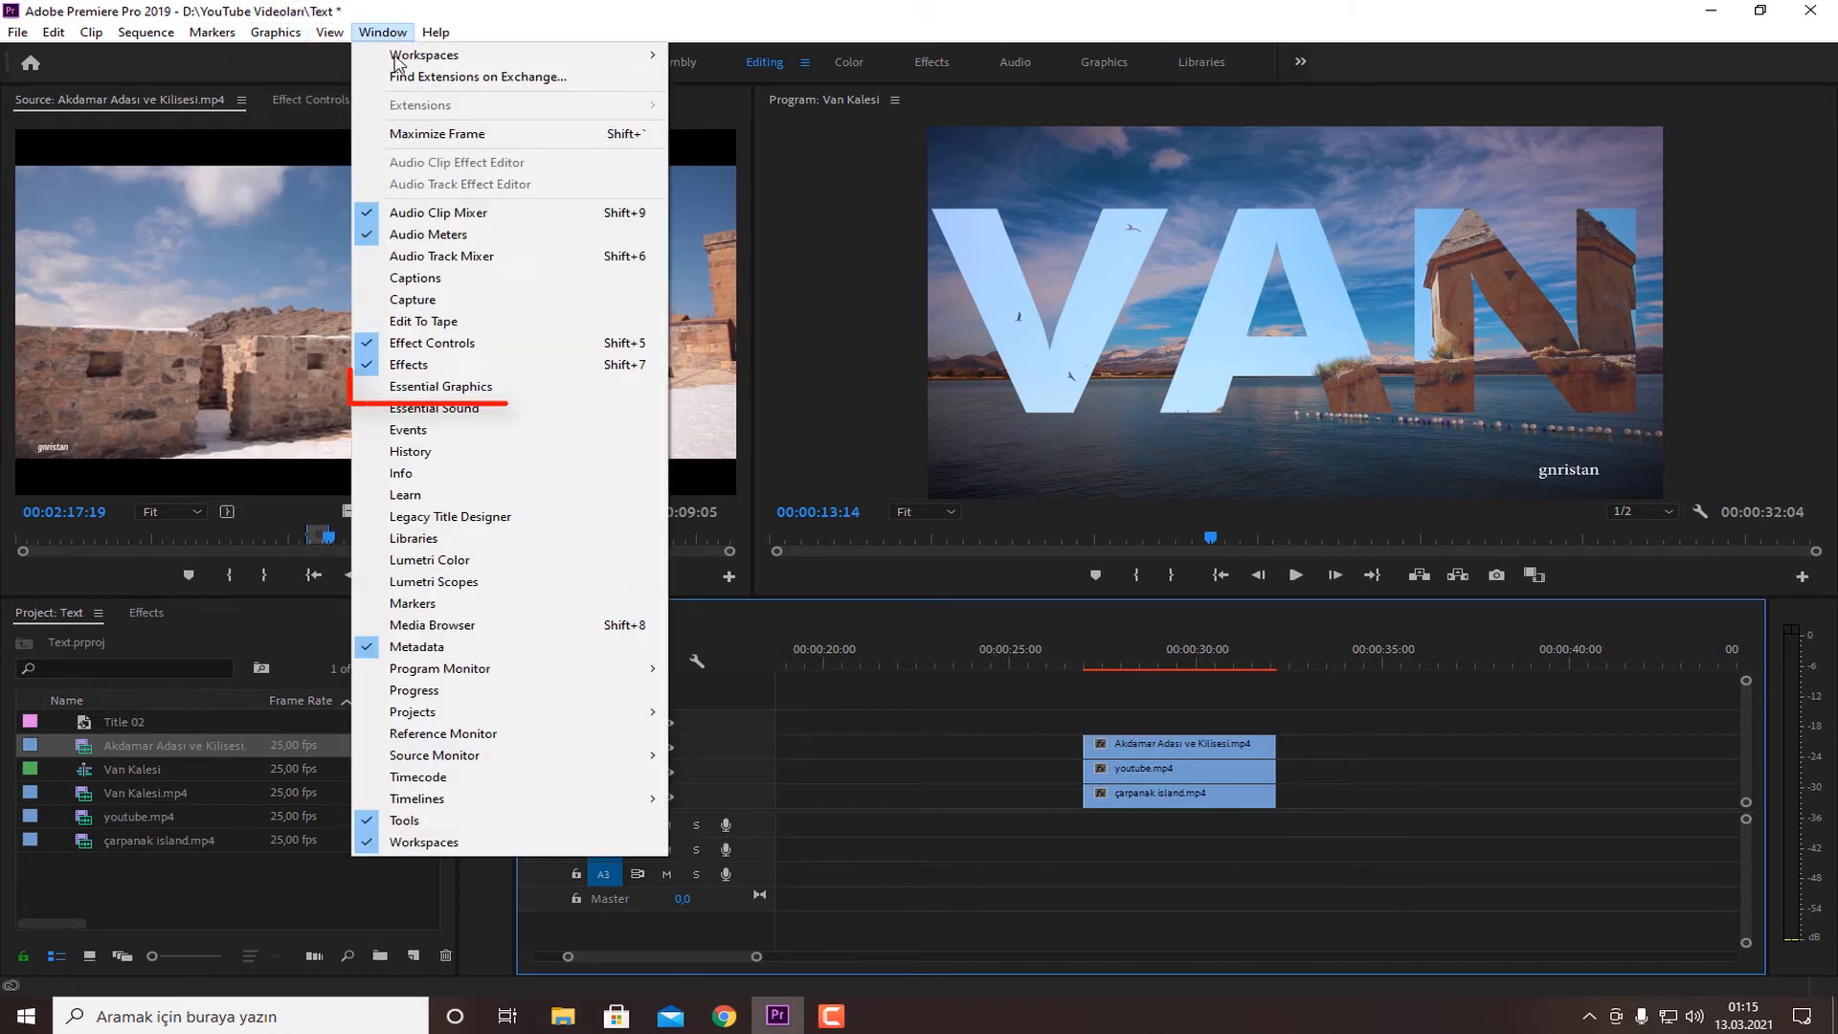
click(447, 383)
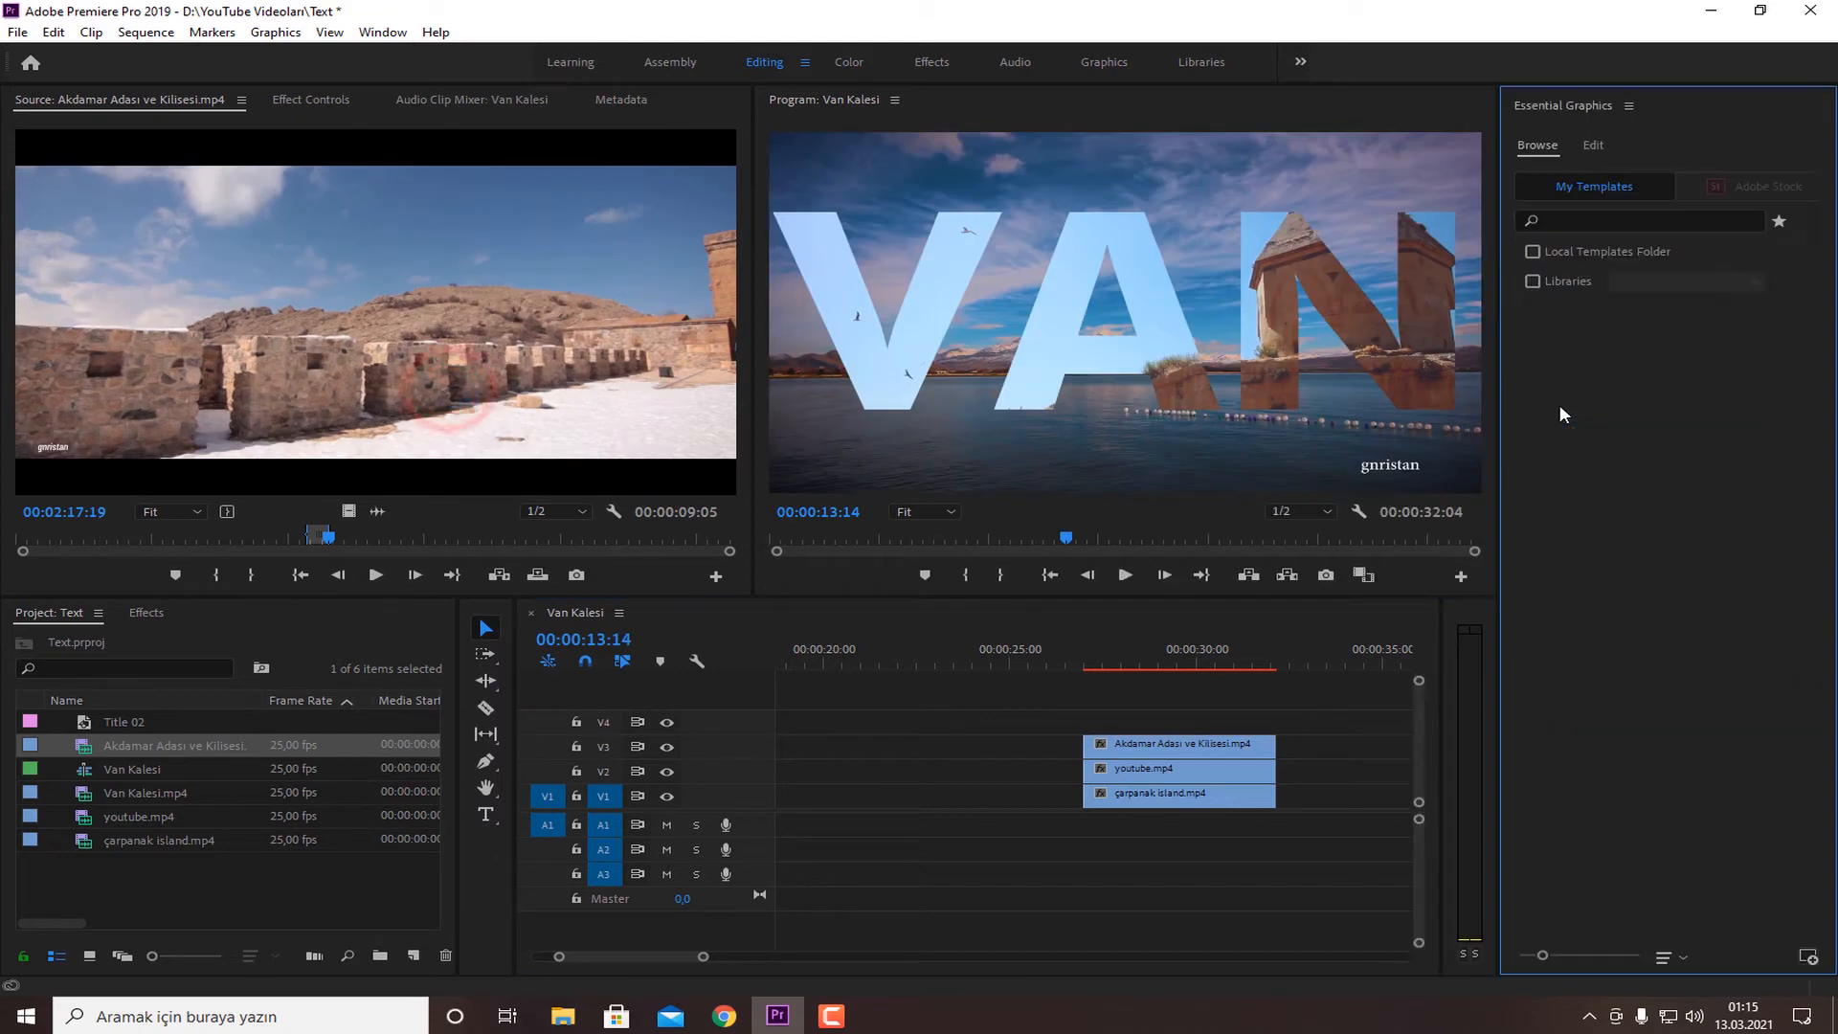
click(1147, 644)
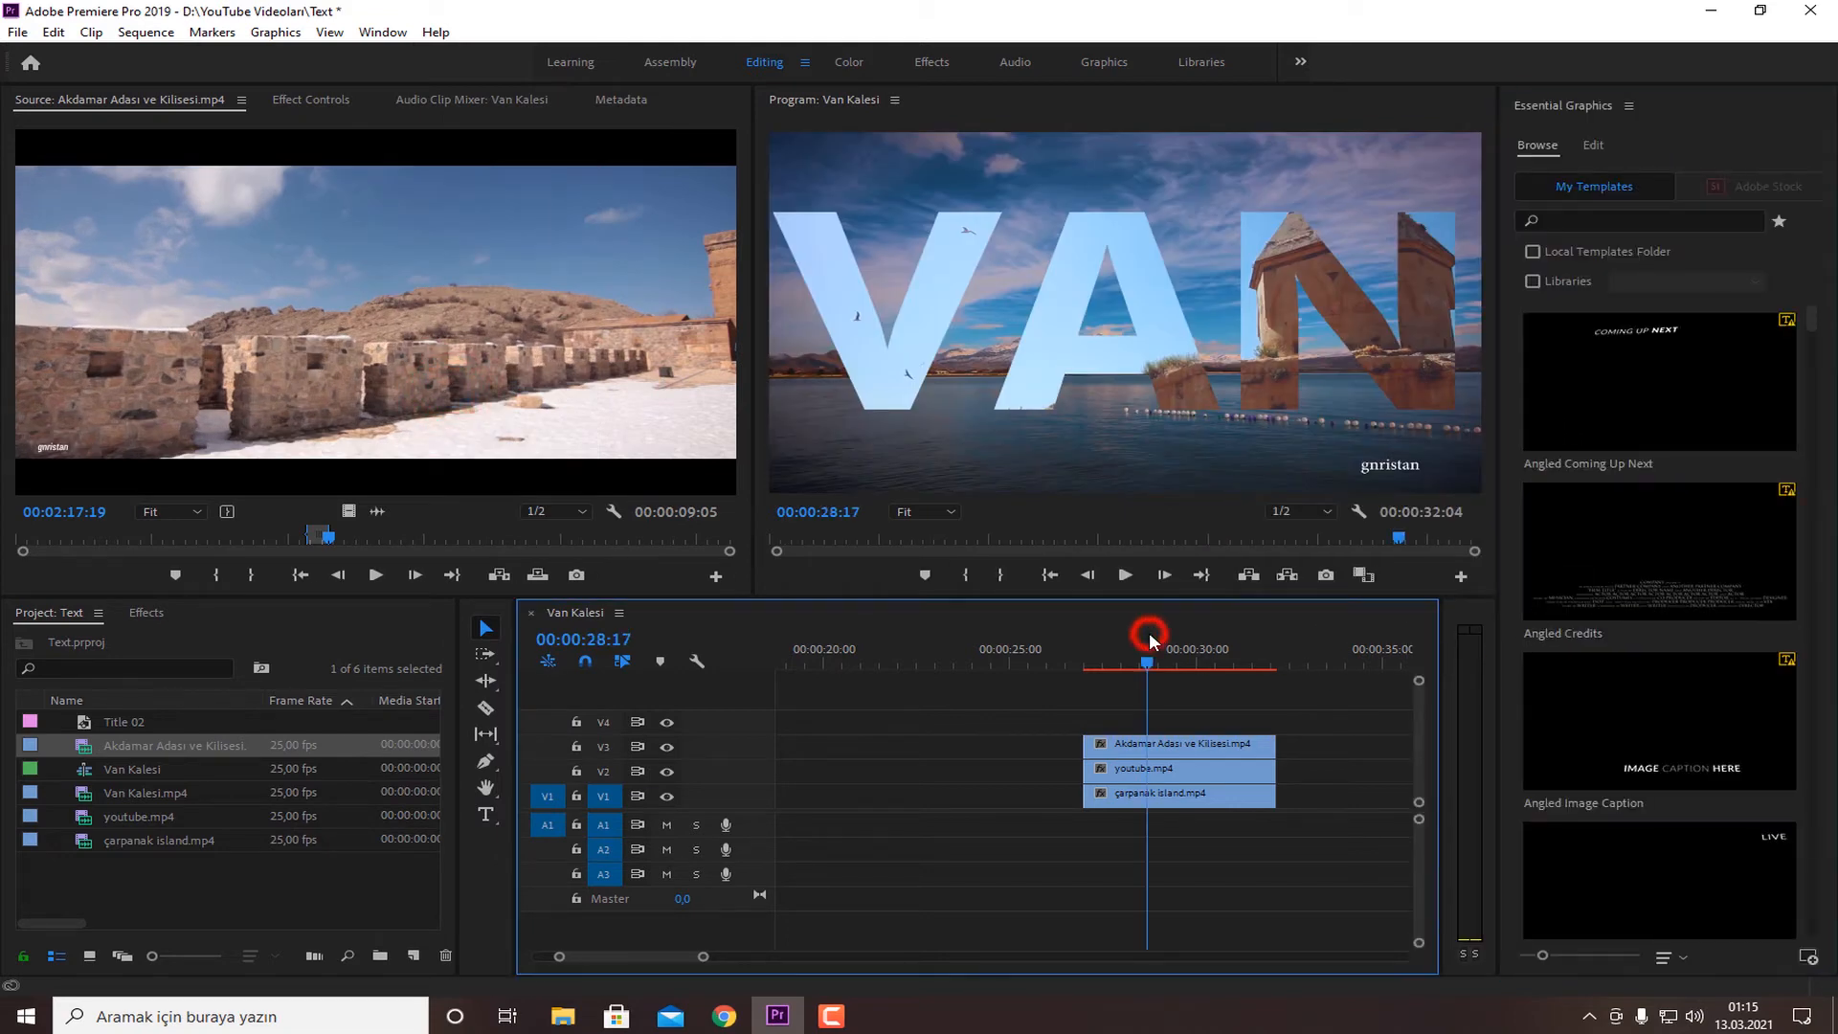
click(1599, 144)
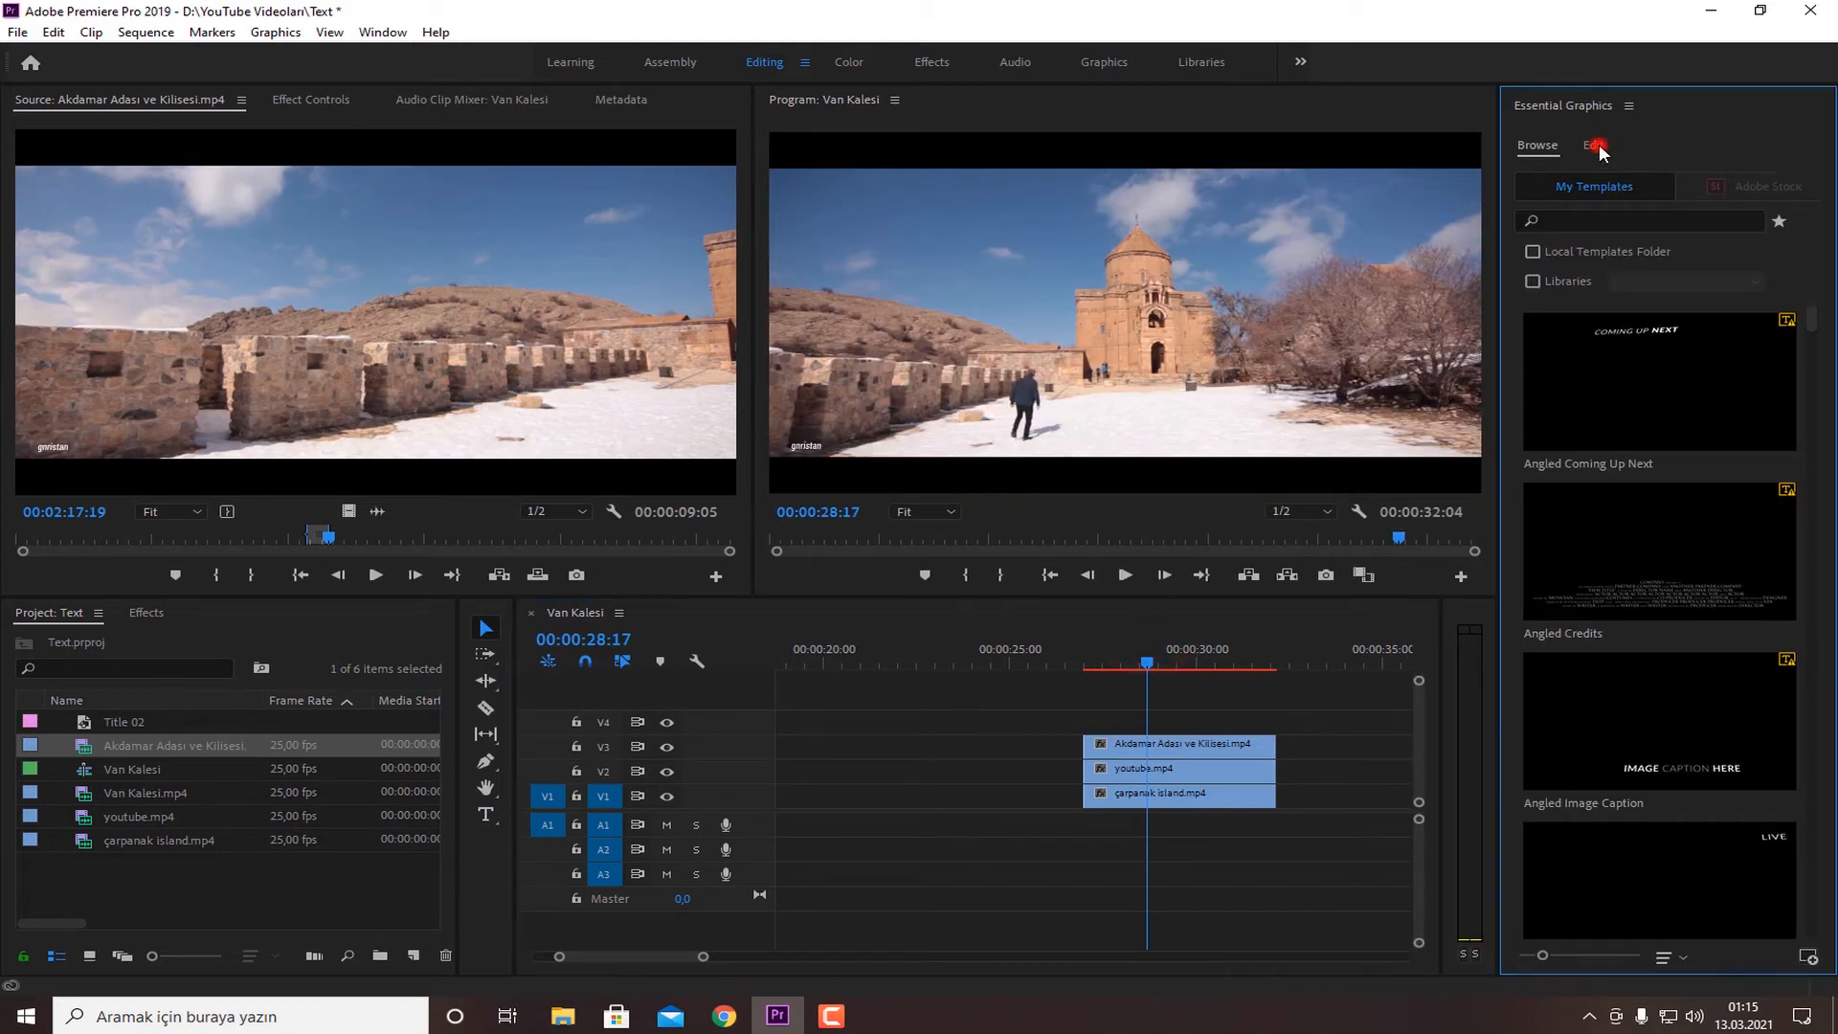
click(1807, 199)
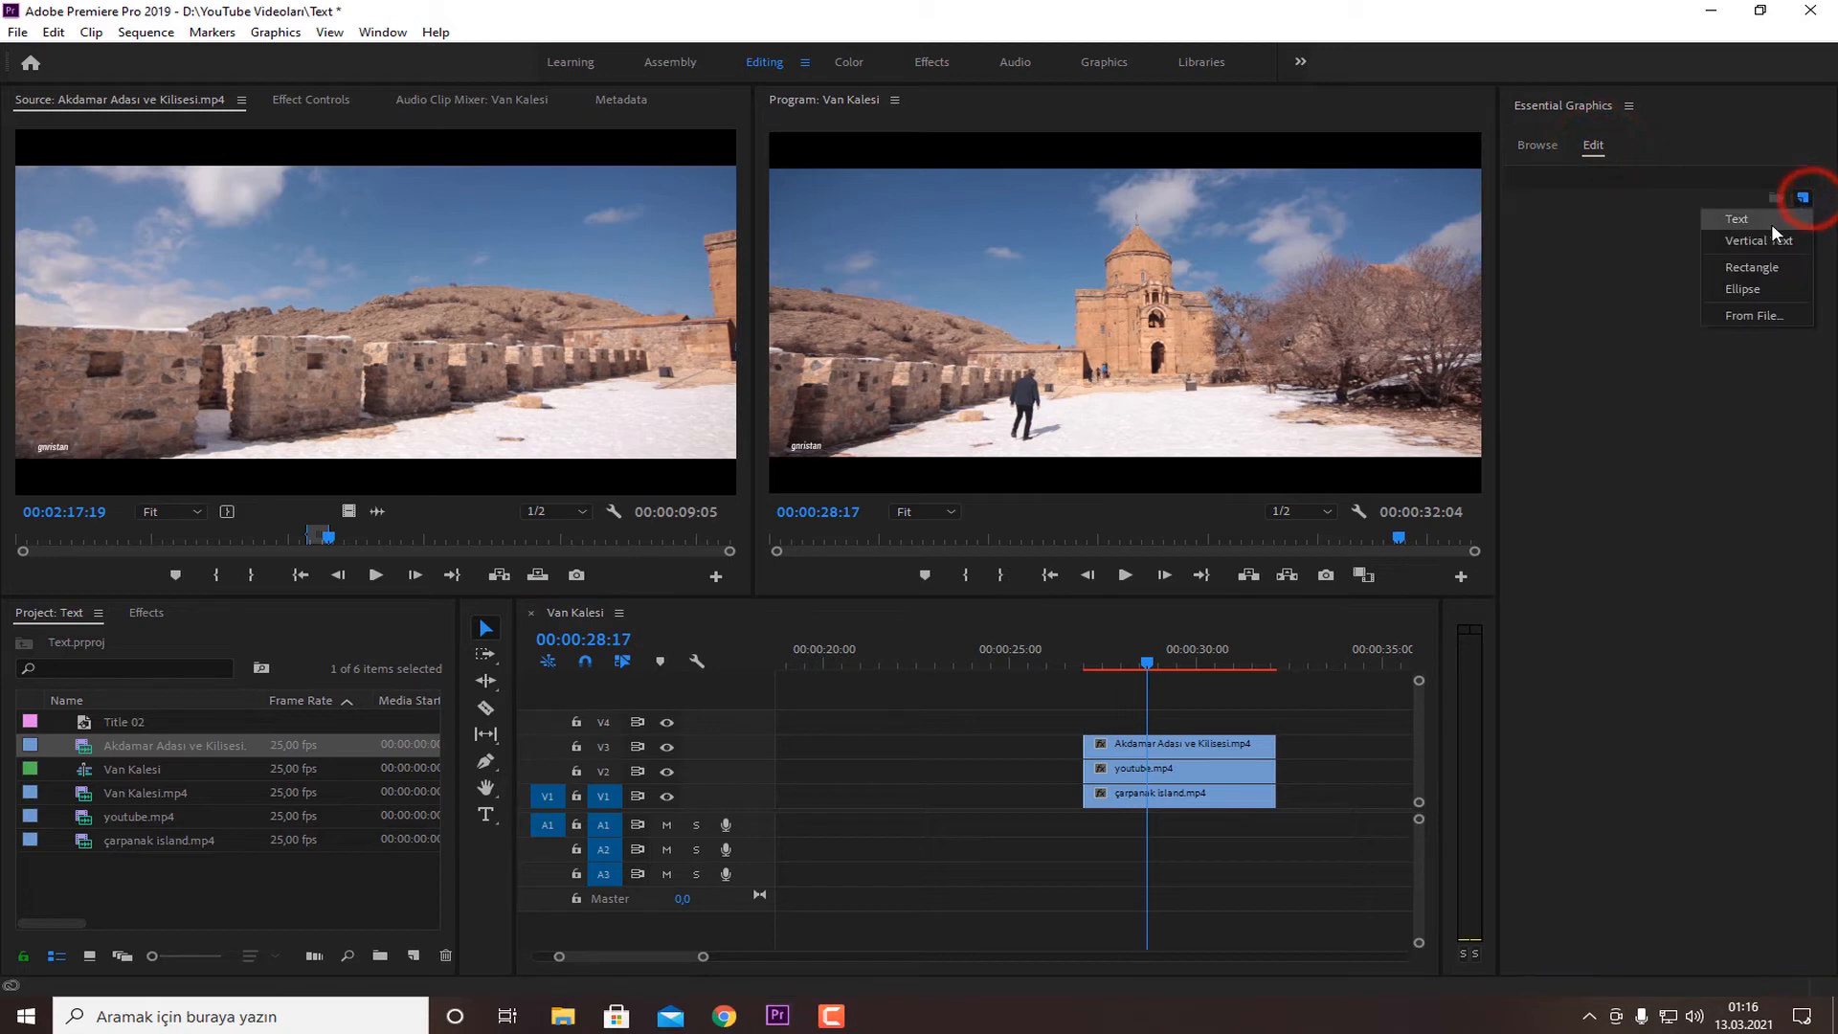
click(1771, 222)
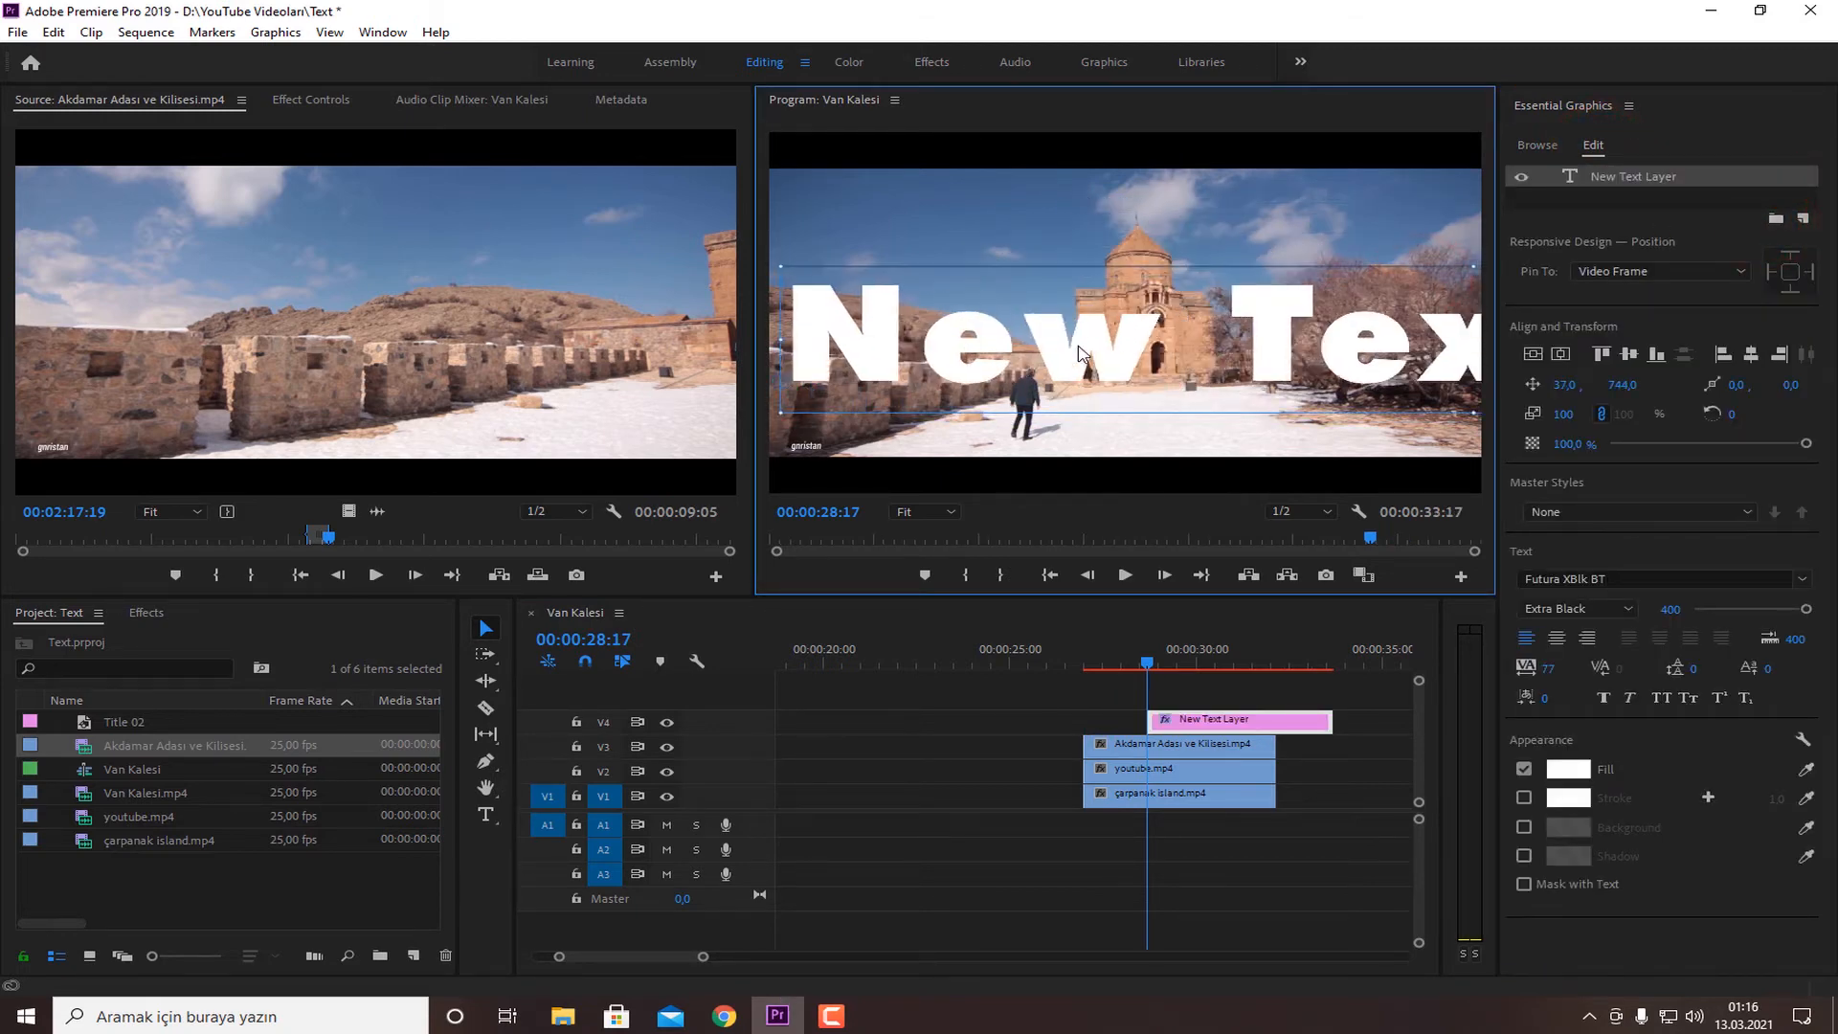
Save the project and replace the new layer's placeholder text with VAN in Futura XBlk BT
click(1641, 578)
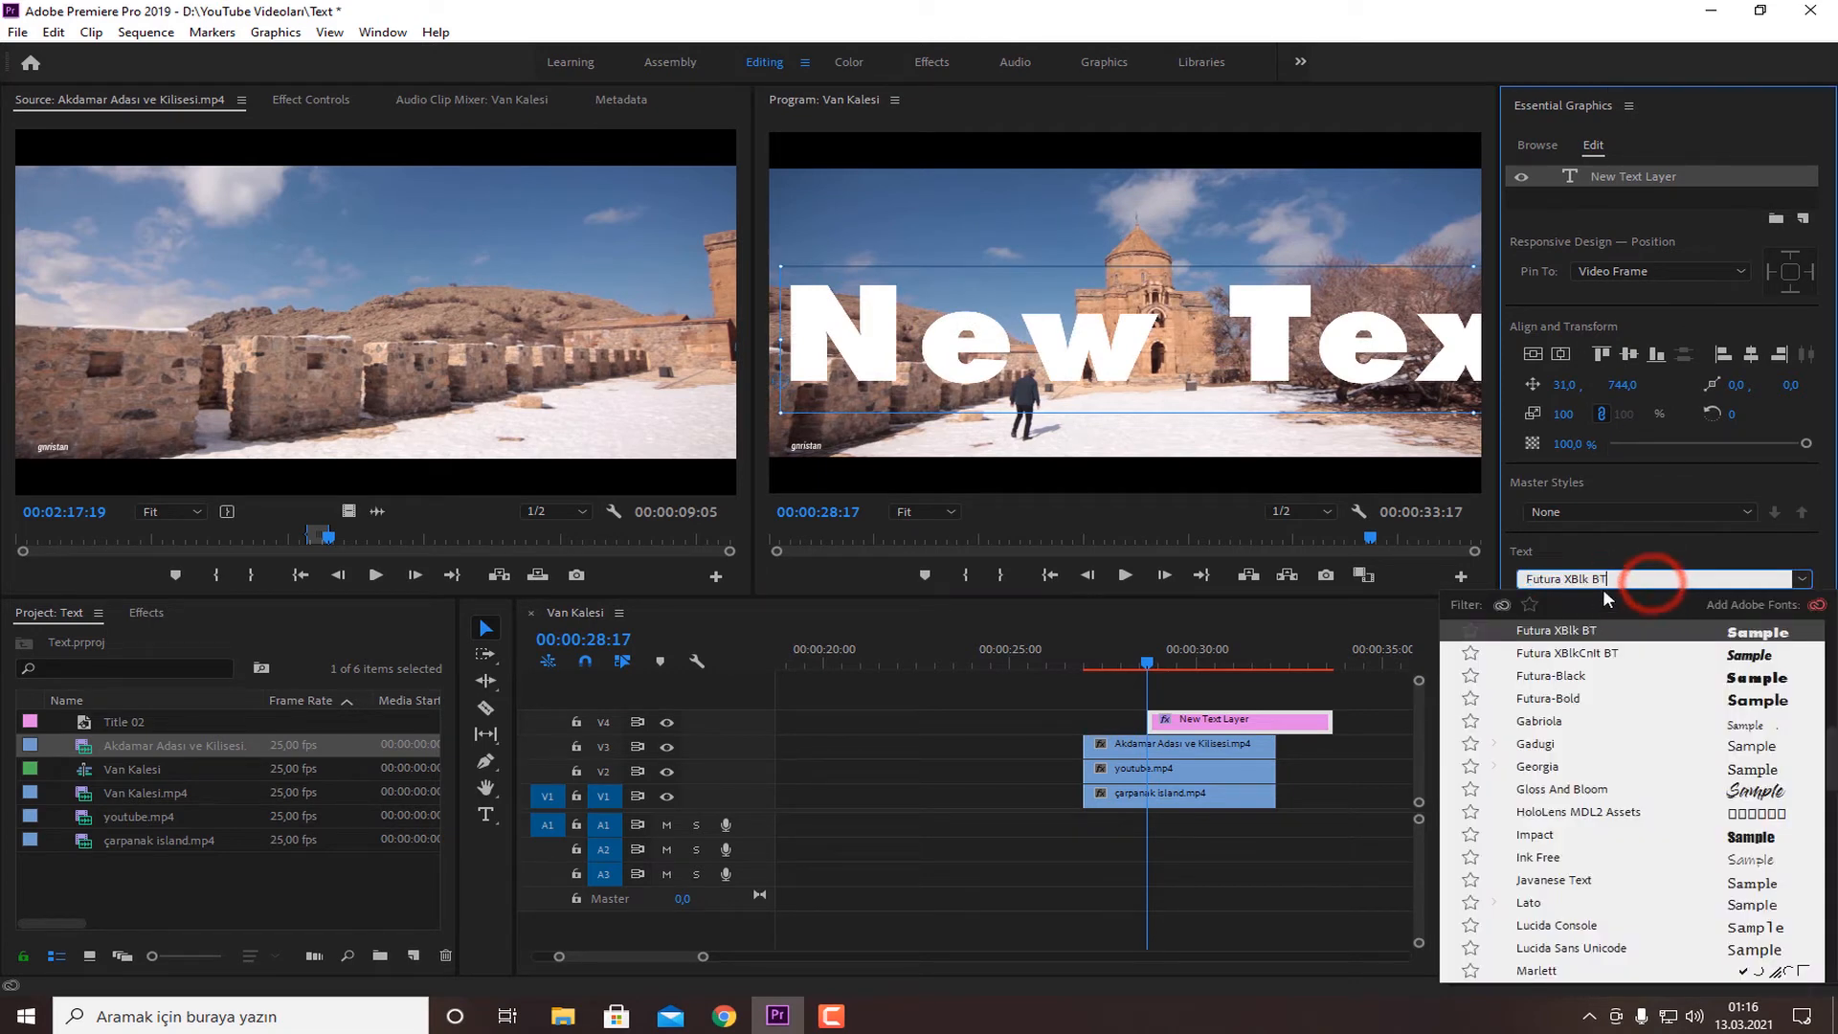
click(1639, 544)
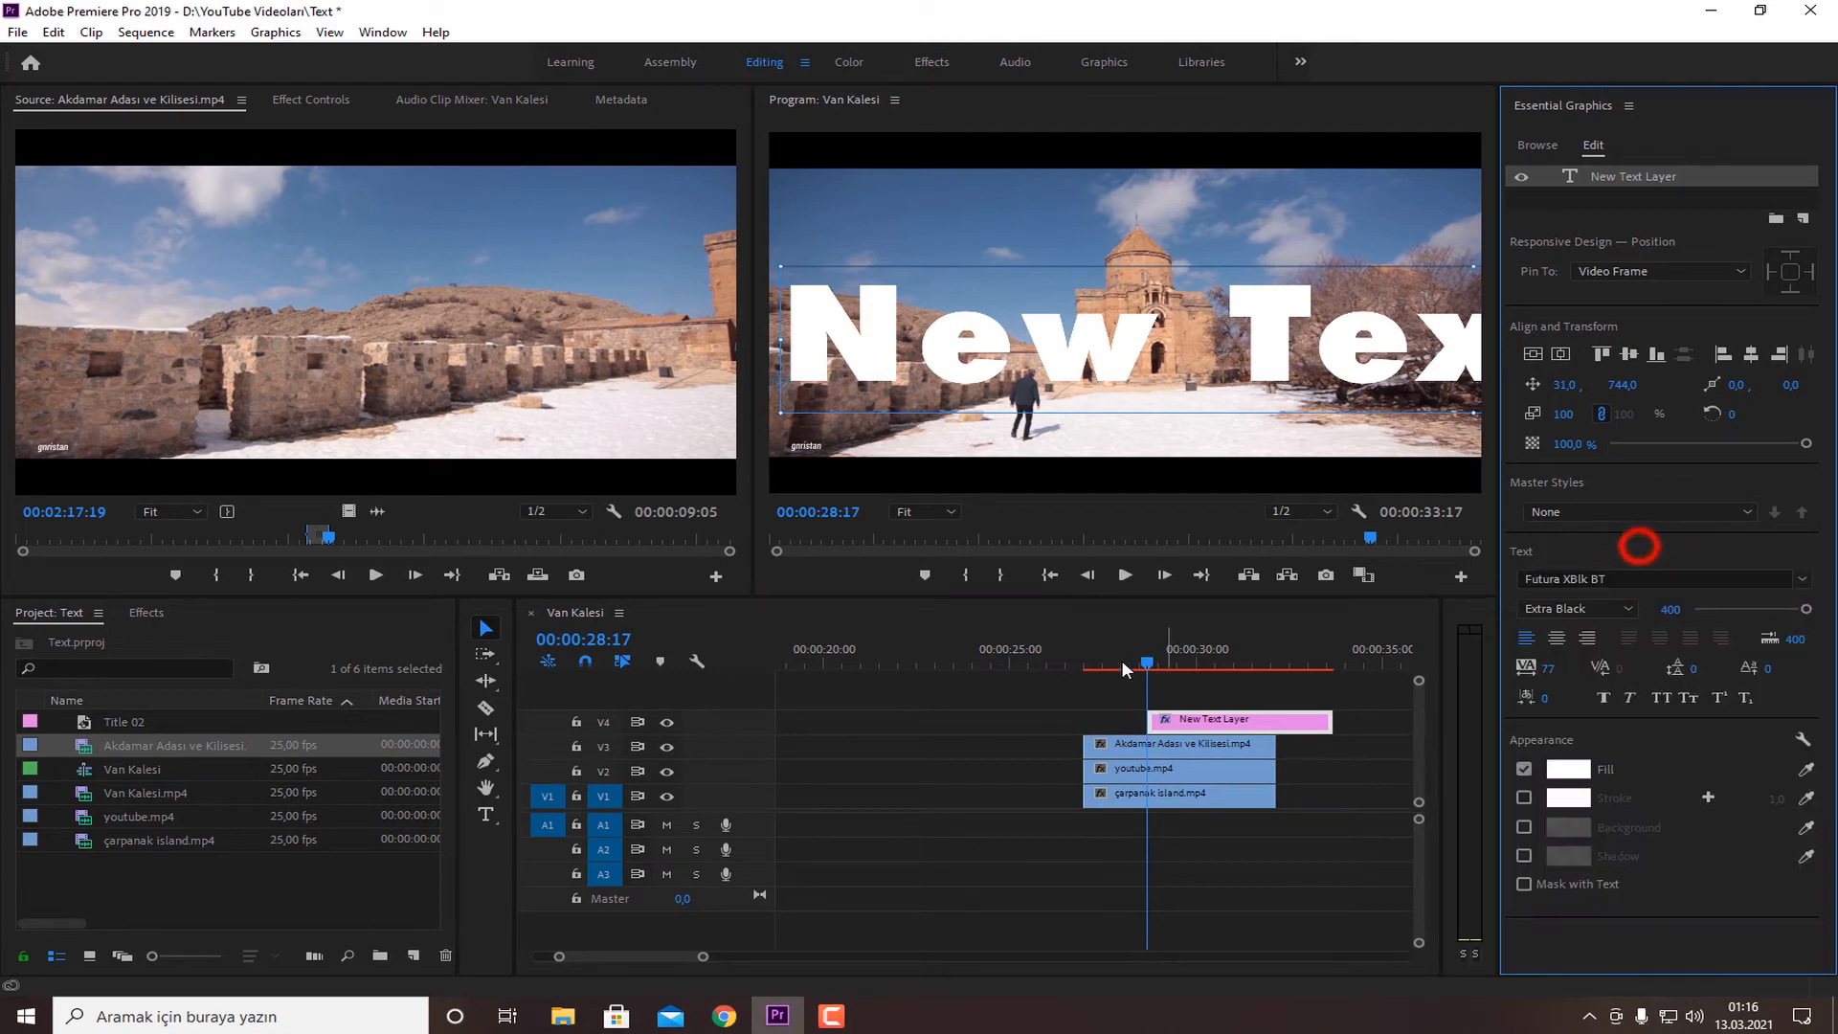
click(489, 819)
double_click(1201, 360)
key(ctrl+s)
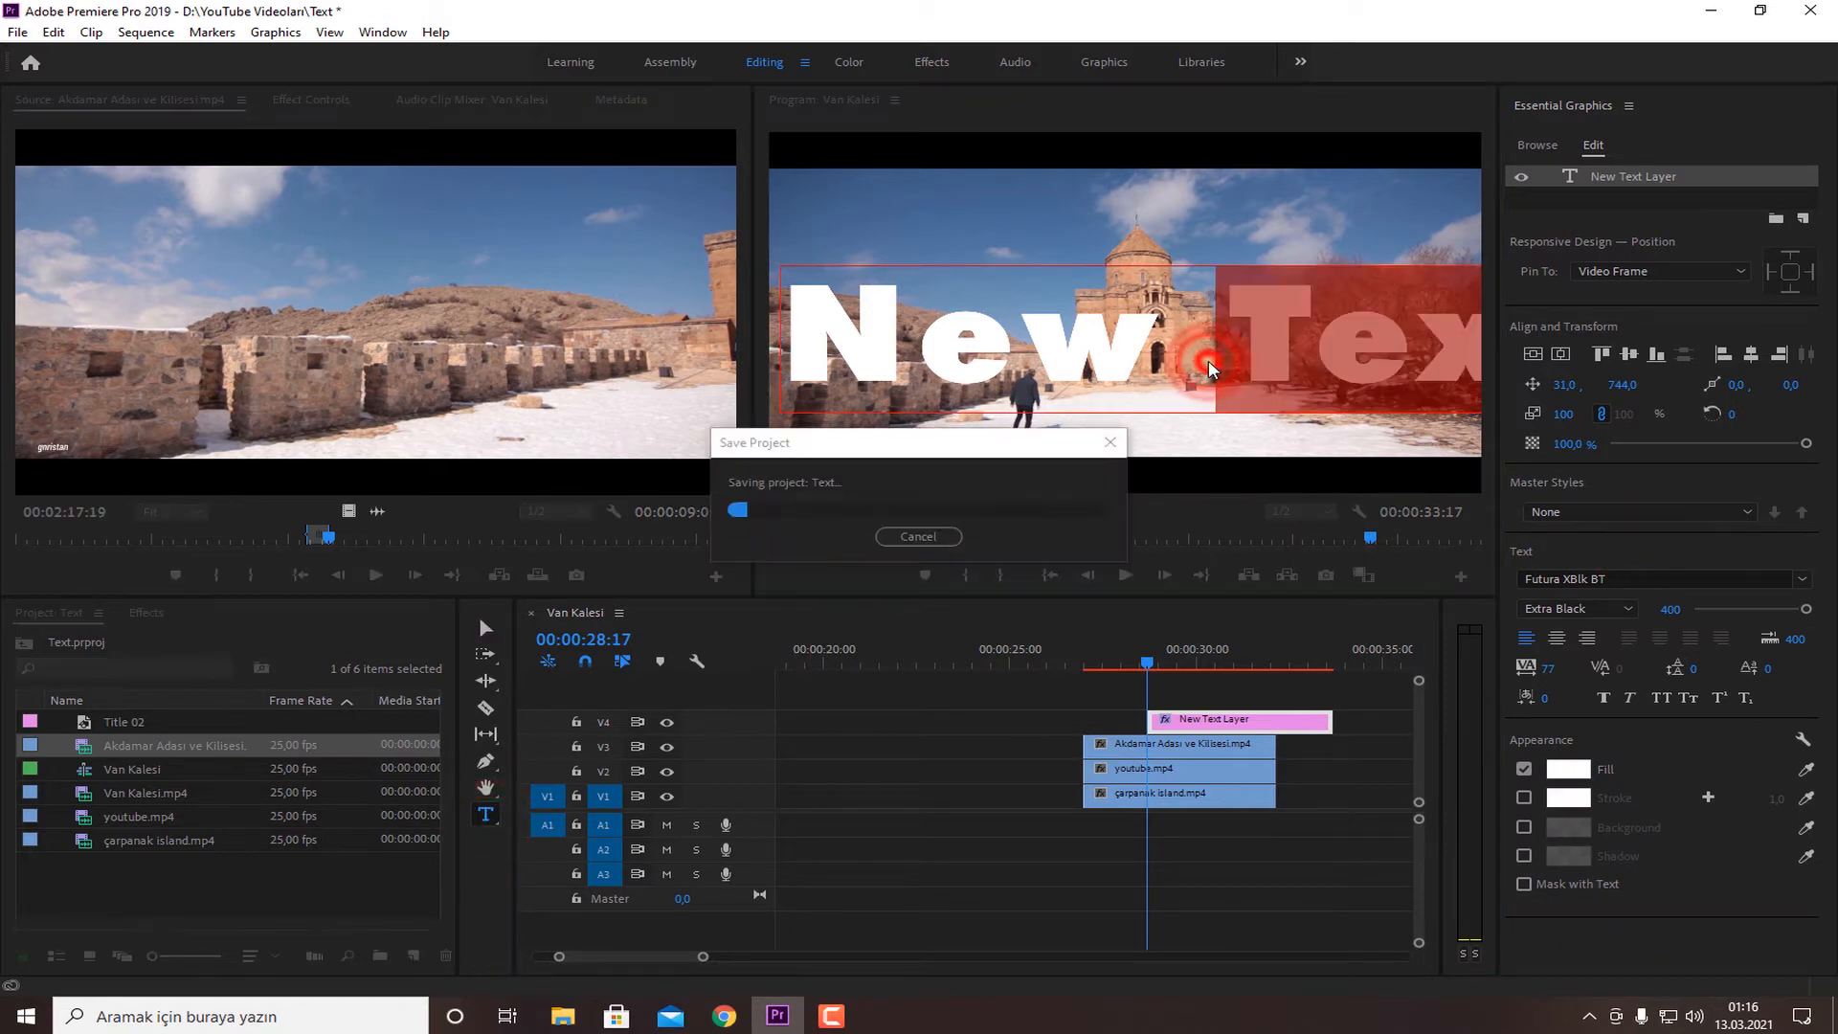
triple_click(1234, 357)
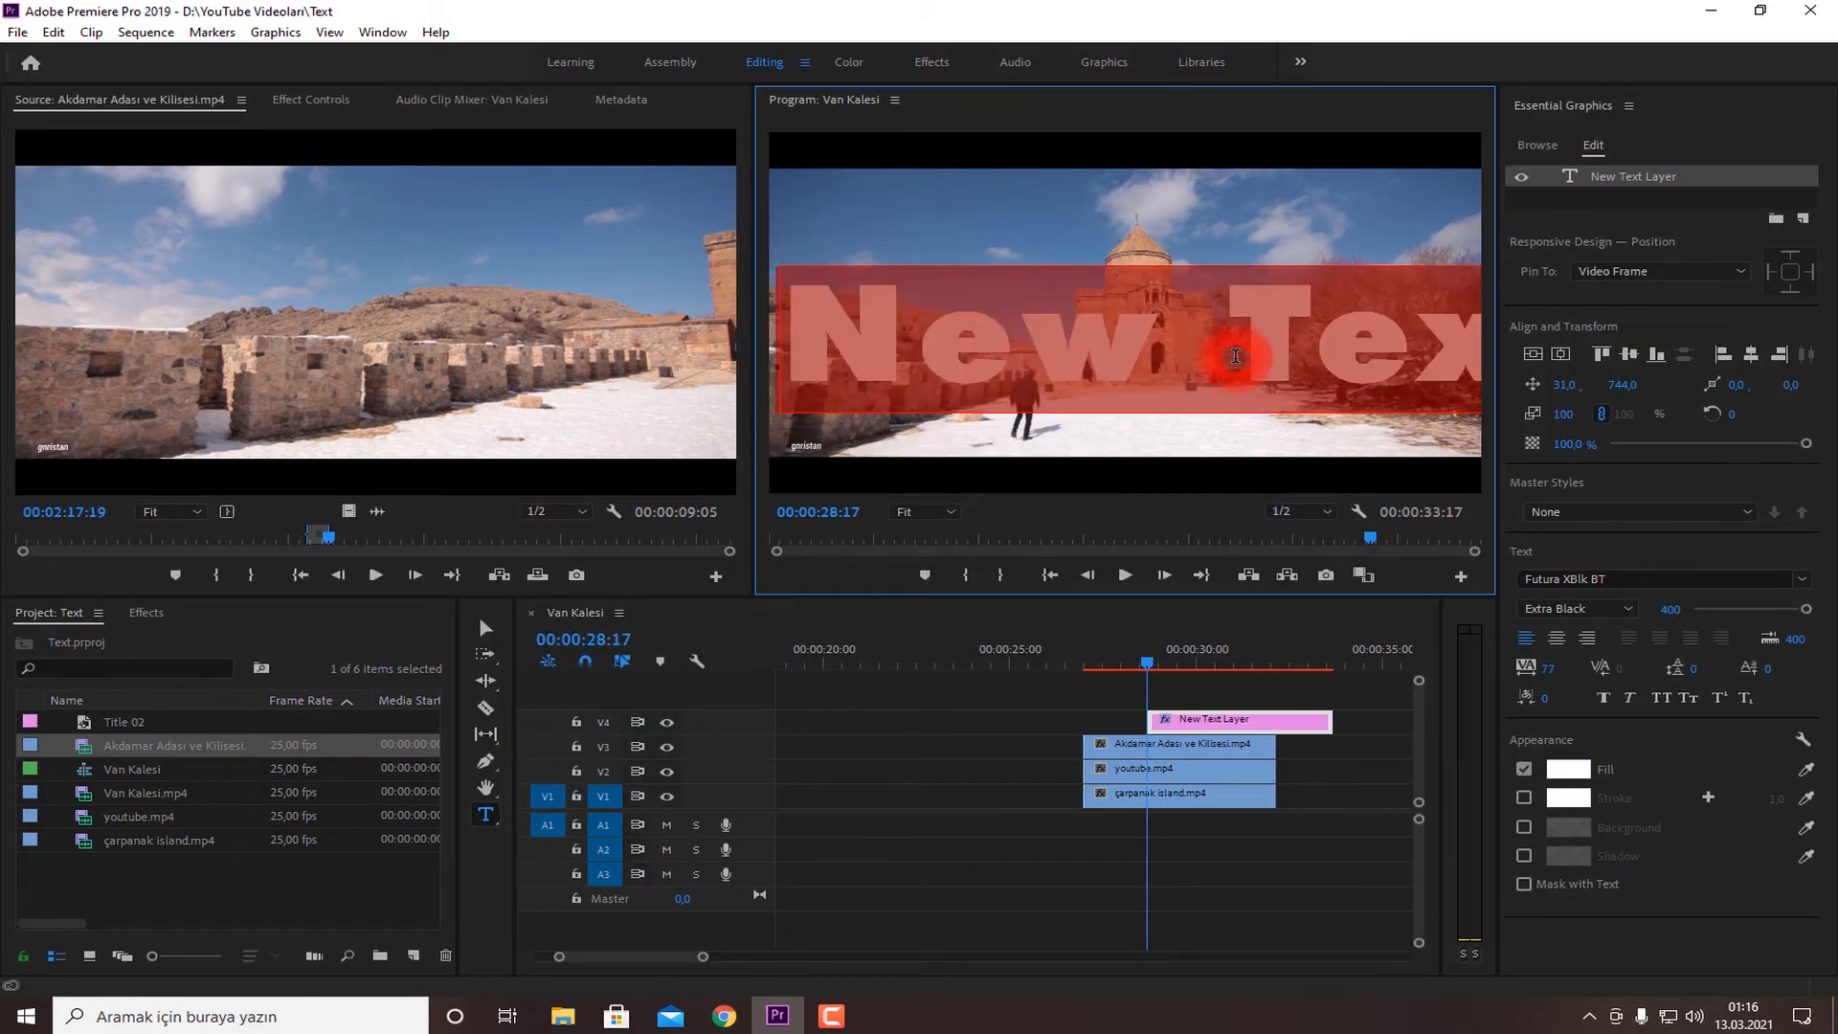
text(VAN)
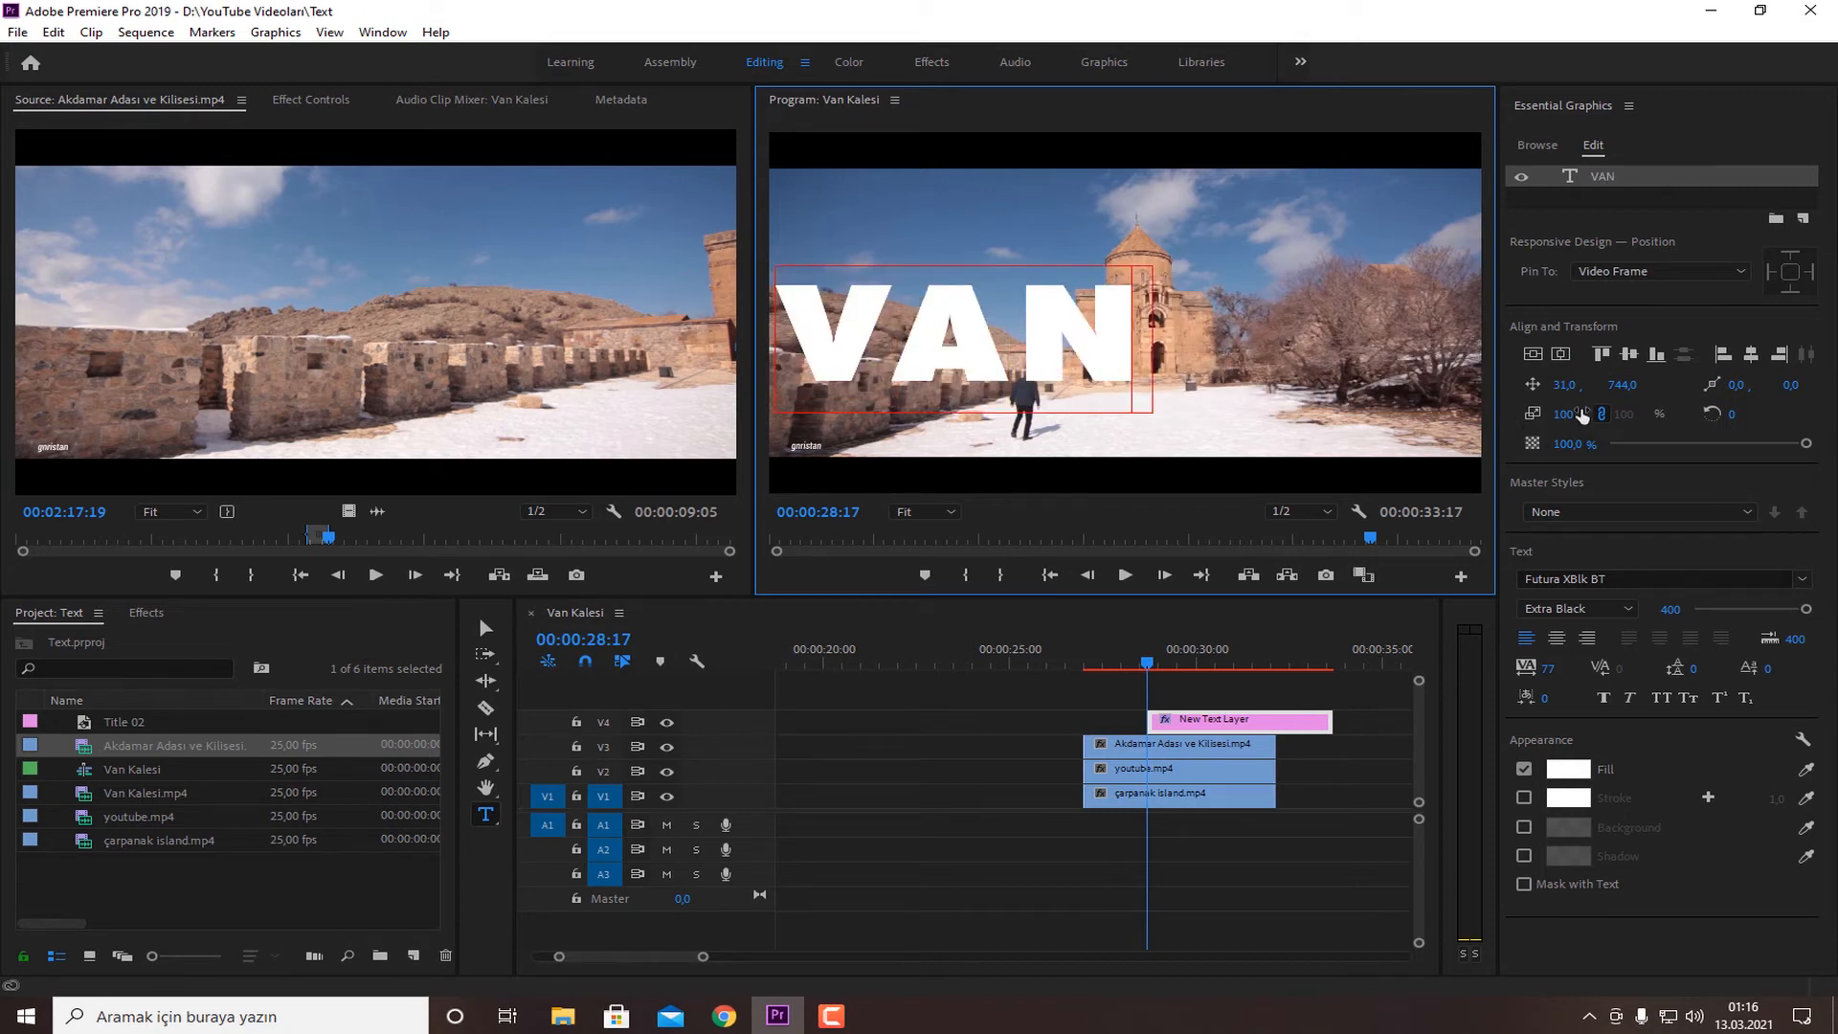
Center the VAN text vertically and horizontally in the frame
click(1533, 354)
click(1560, 354)
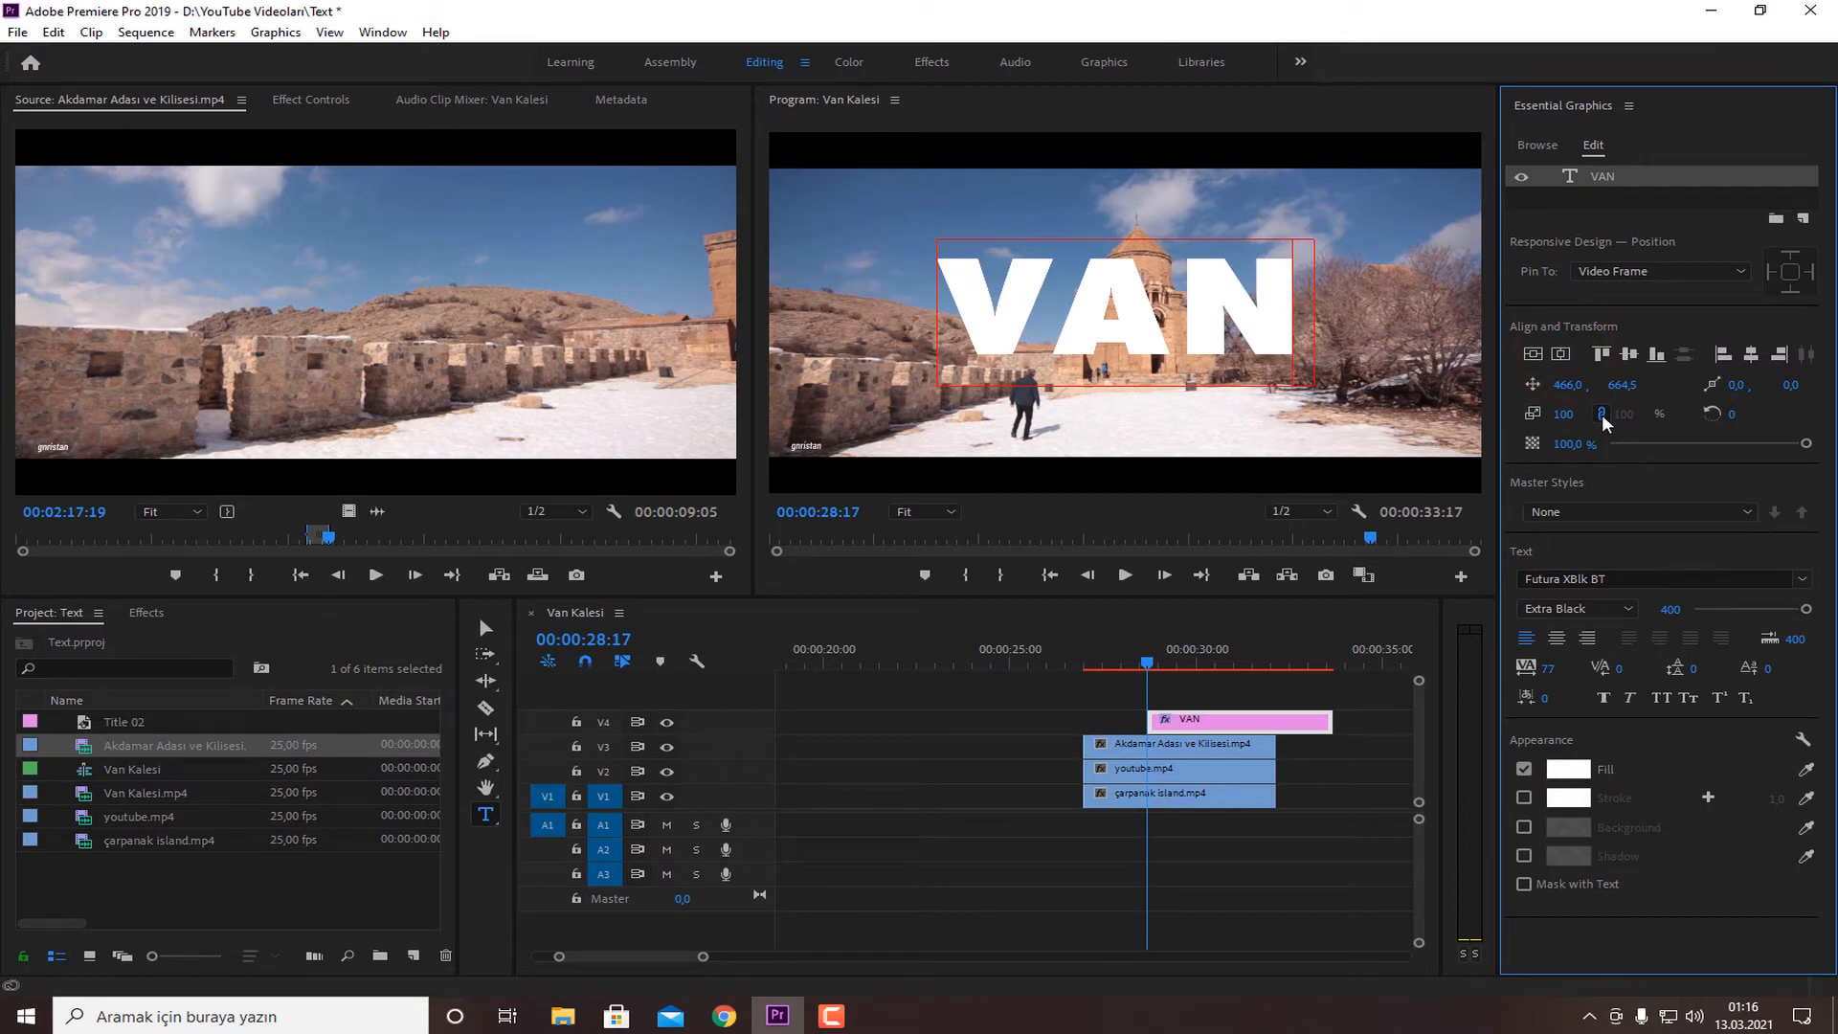
Scale the VAN text to 192% centred in the frame and match its layer to the start and end of the stacked clips
drag(1560, 415, 1659, 395)
click(1561, 357)
click(1560, 354)
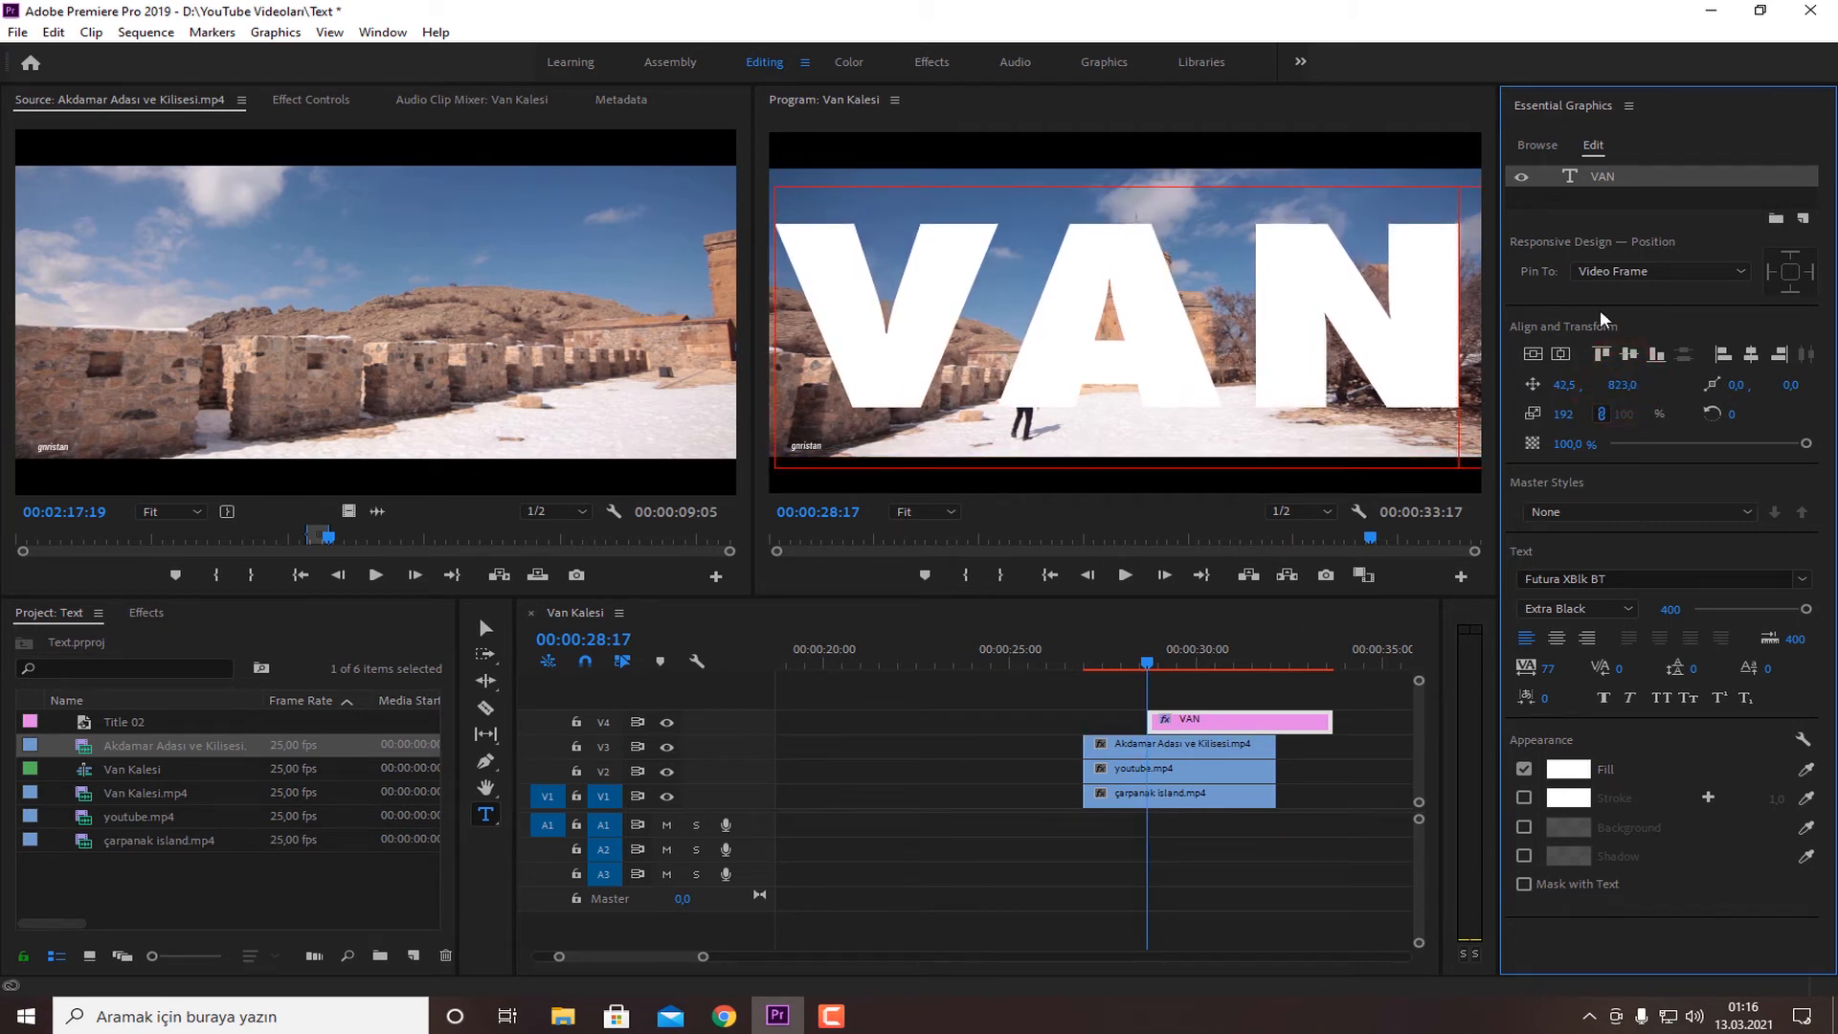
drag(1250, 720, 1202, 728)
mouse_move(1257, 720)
mouse_down()
mouse_move(1290, 720)
mouse_move(1273, 720)
mouse_up()
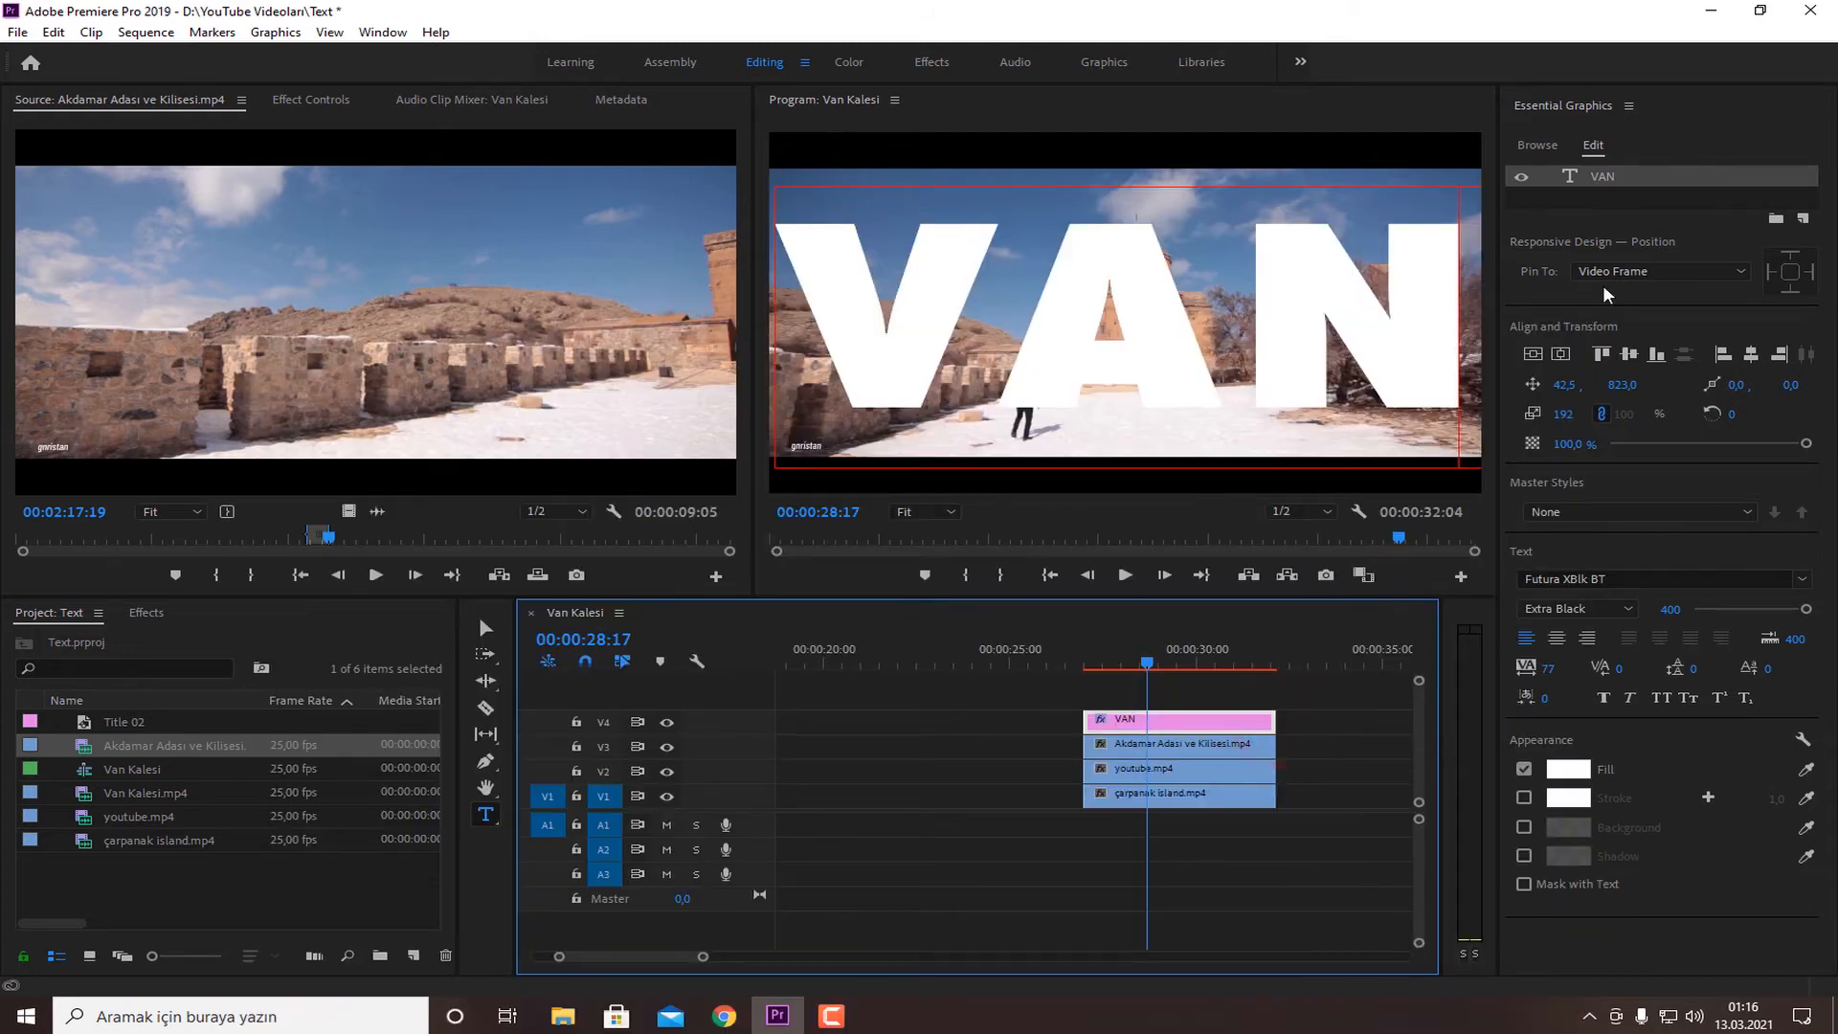
Add a black rectangle to the VAN graphic, scaled to 2295% and centred to fill the frame, and place it beneath the text
click(1803, 219)
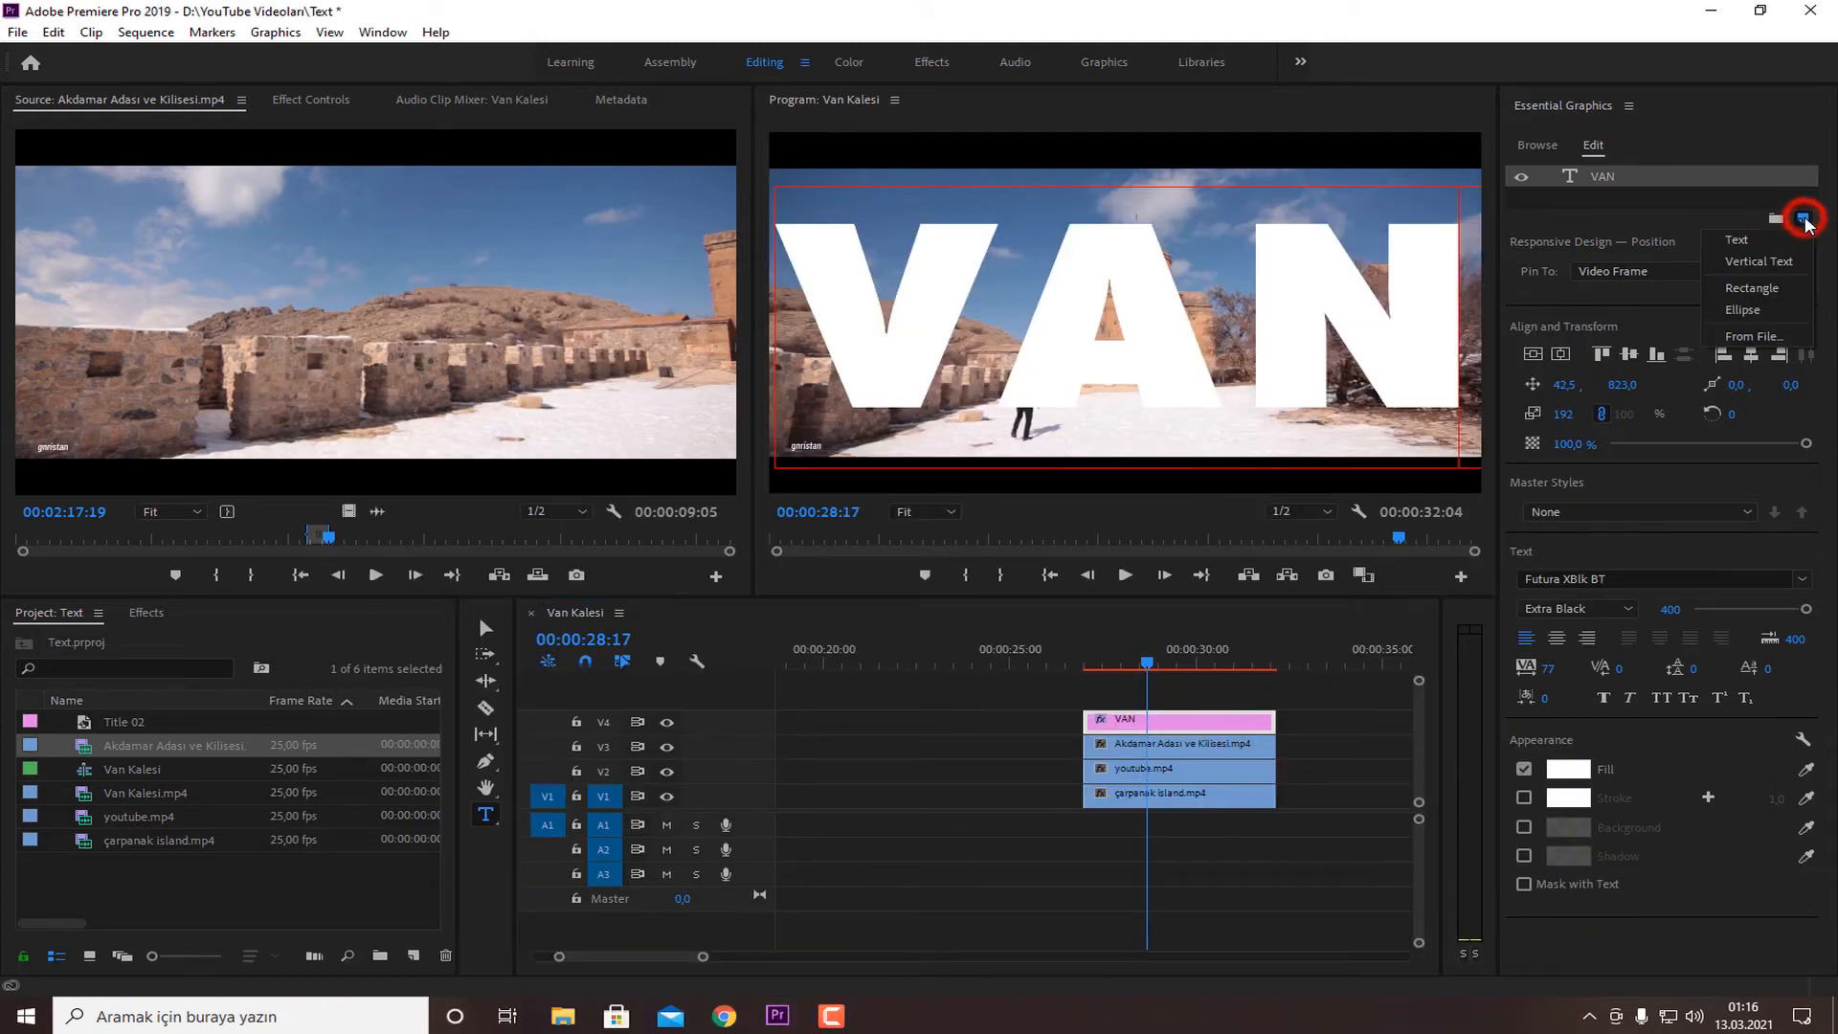
click(1752, 288)
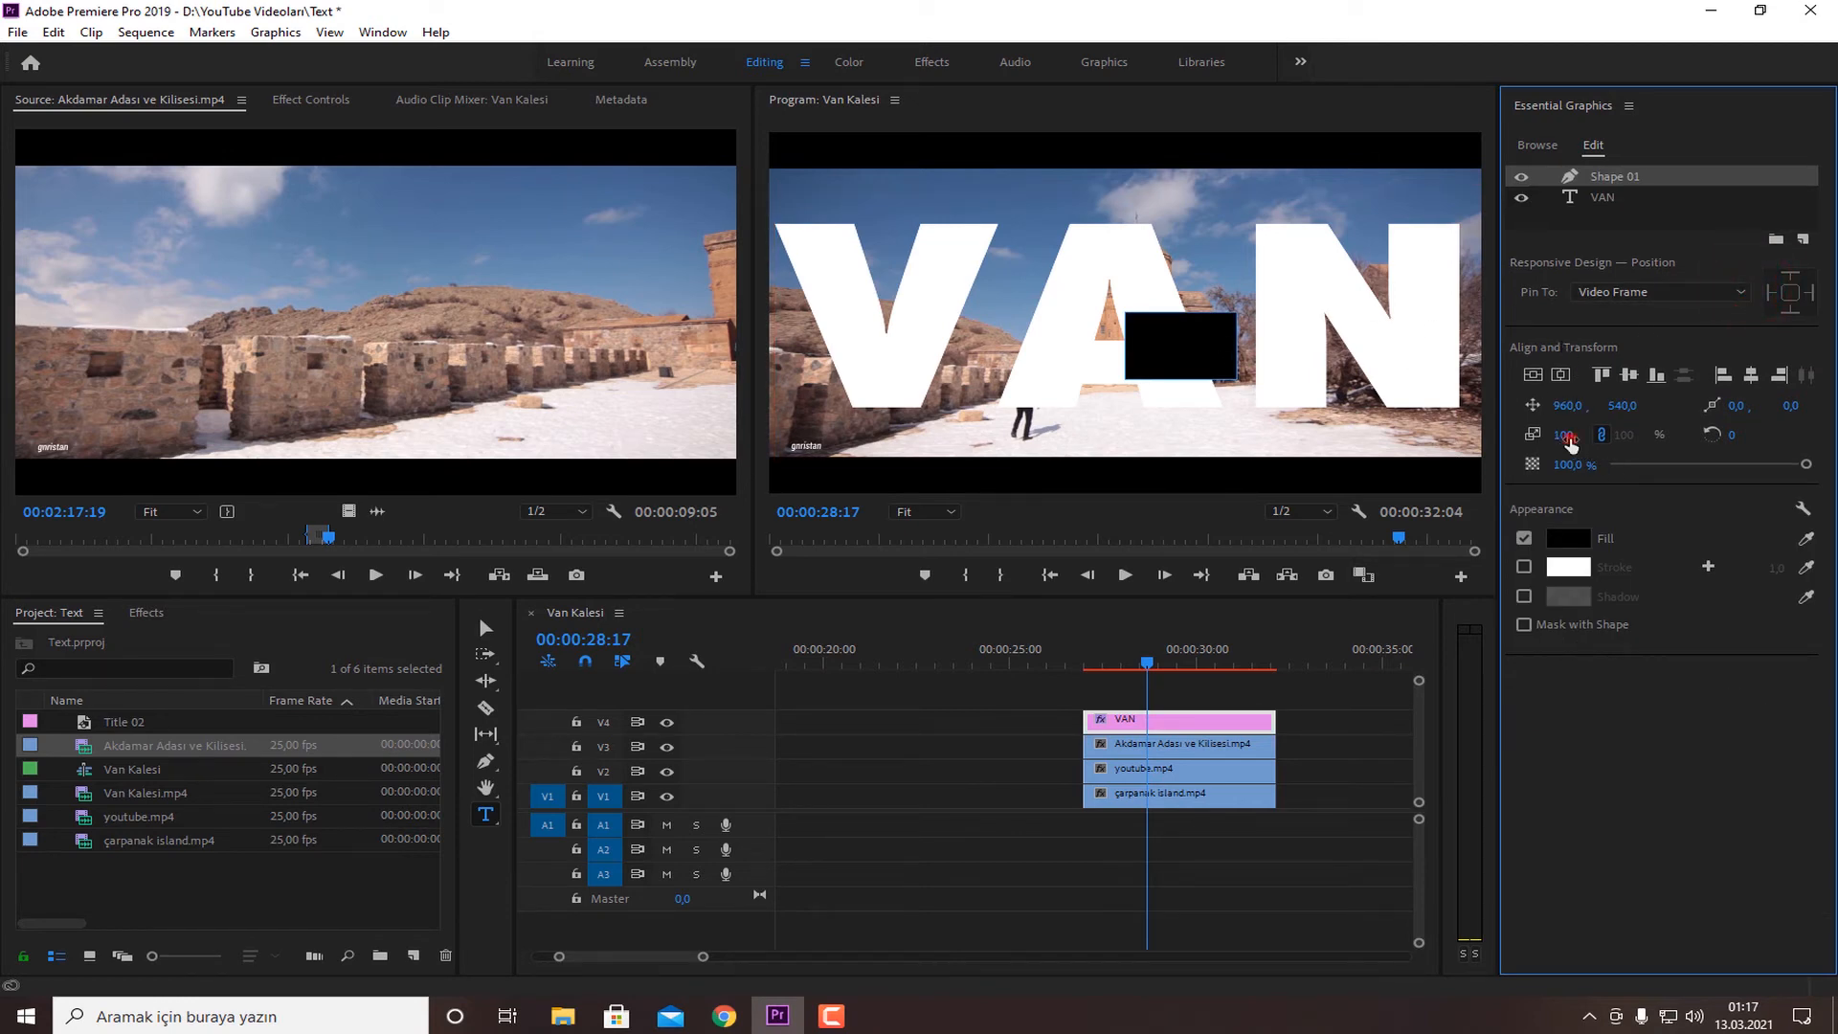
drag(1568, 440, 1564, 433)
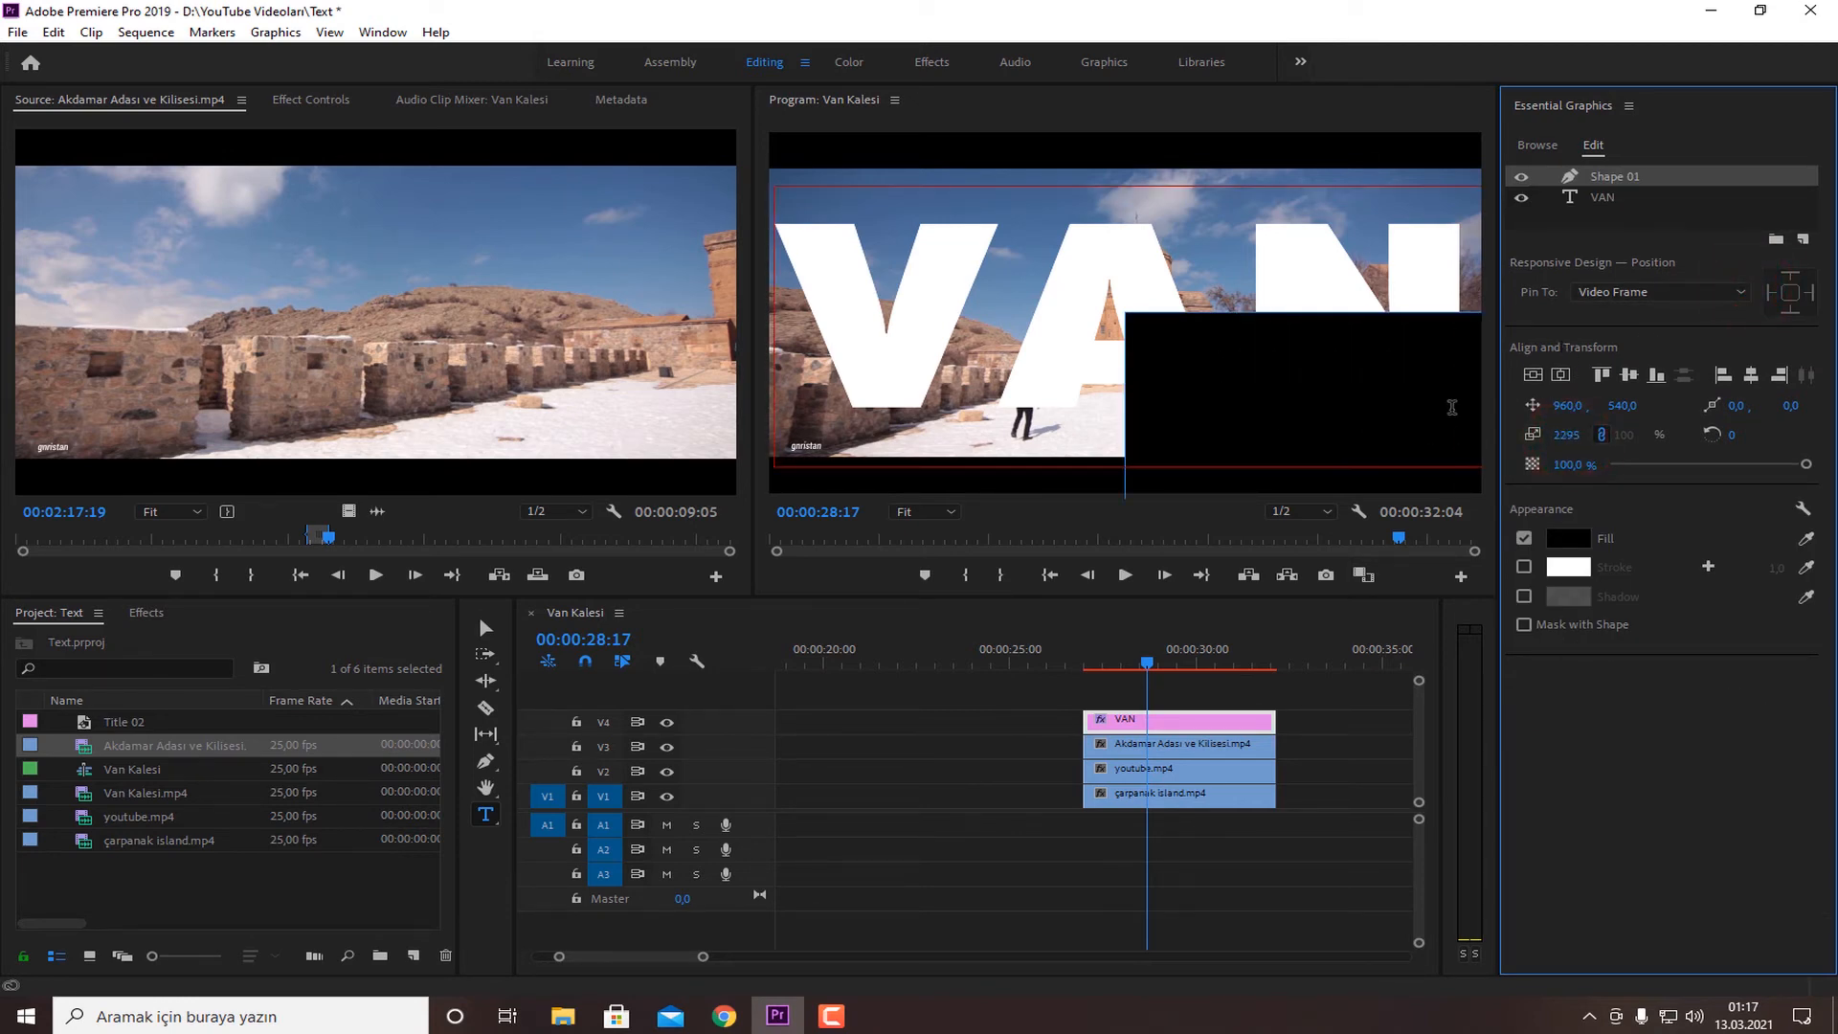
click(1532, 374)
click(1560, 374)
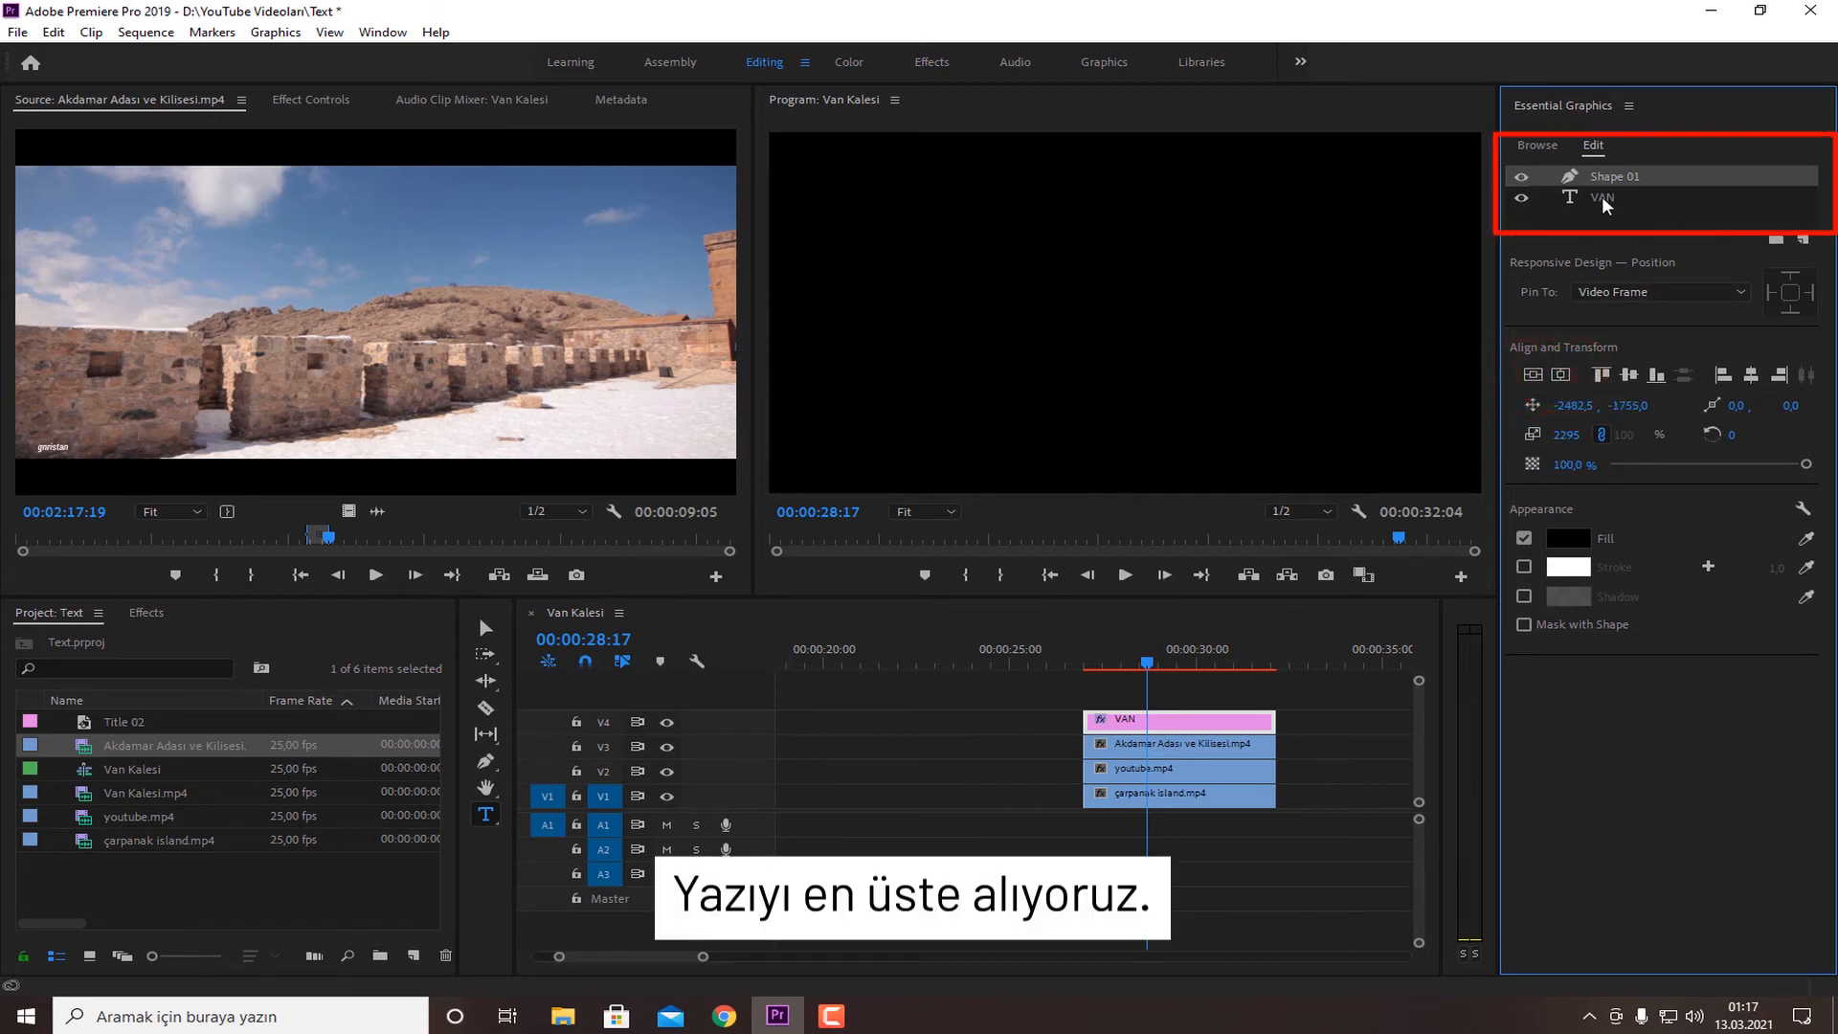
drag(1604, 201, 1598, 176)
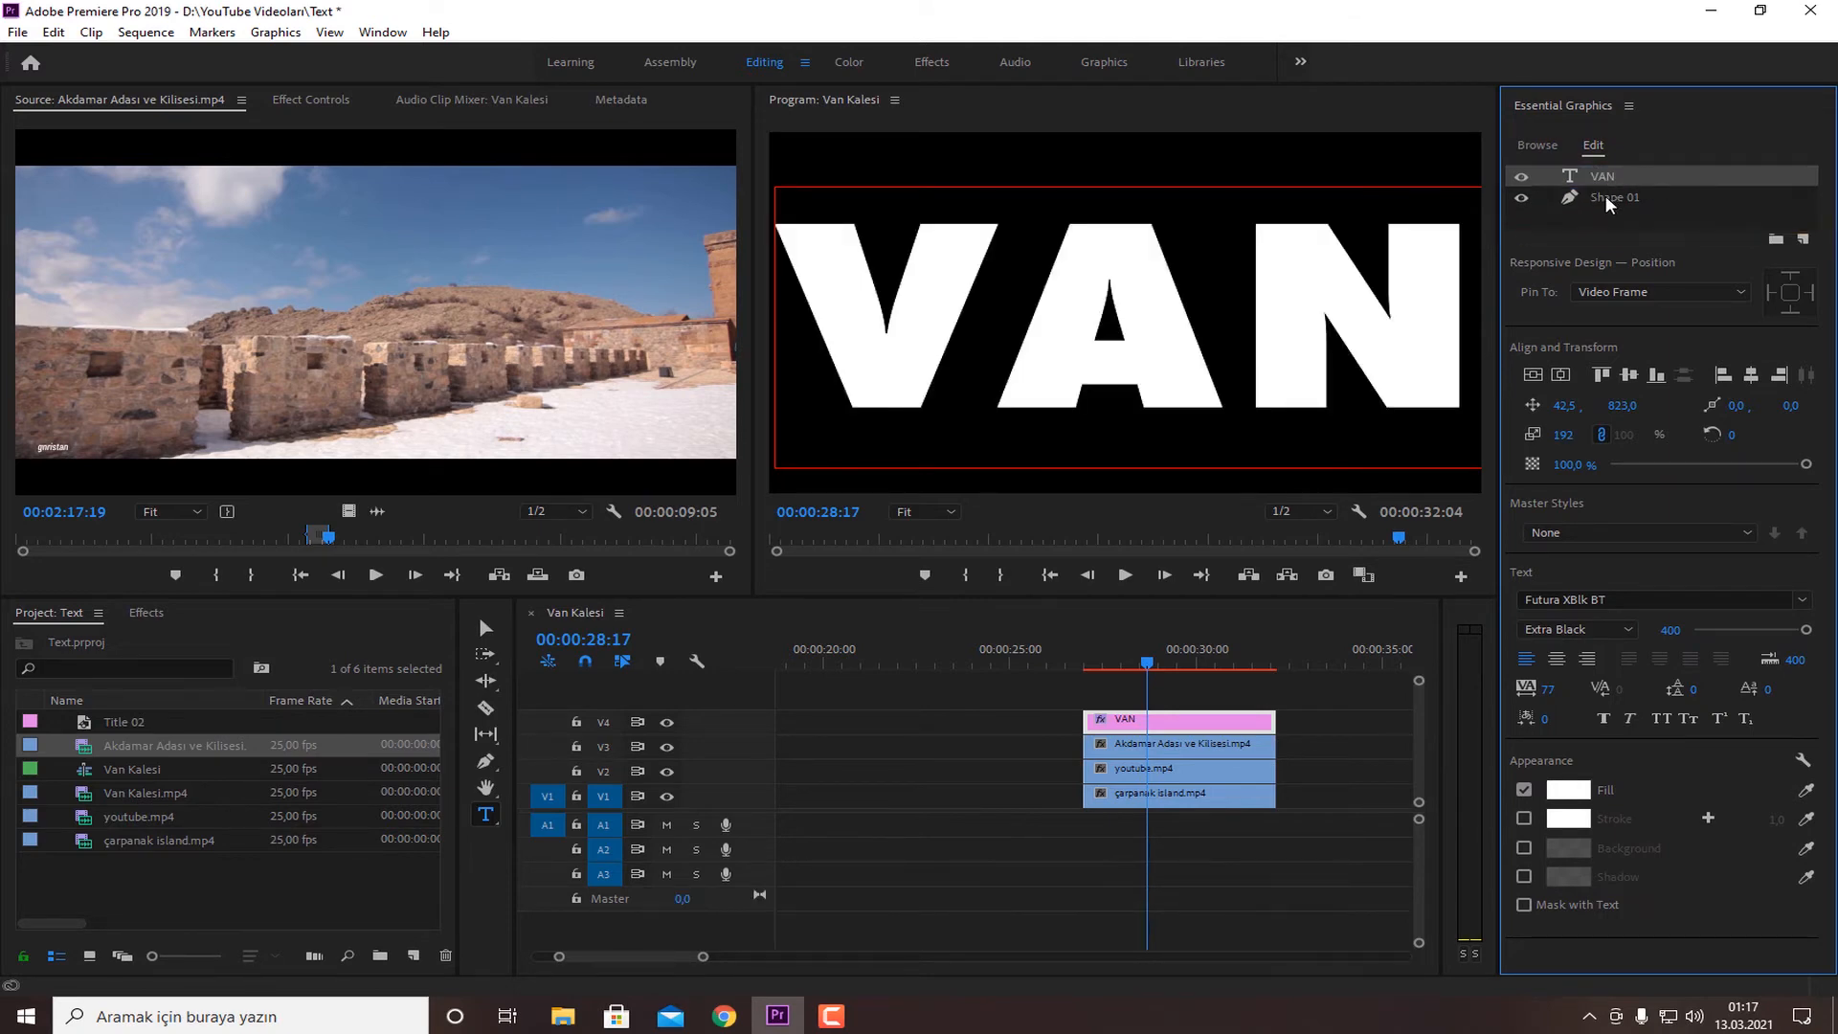
click(1606, 184)
Set the VAN graphic's opacity blend mode to Multiply and preview the result around 00:00:28:10
click(1214, 723)
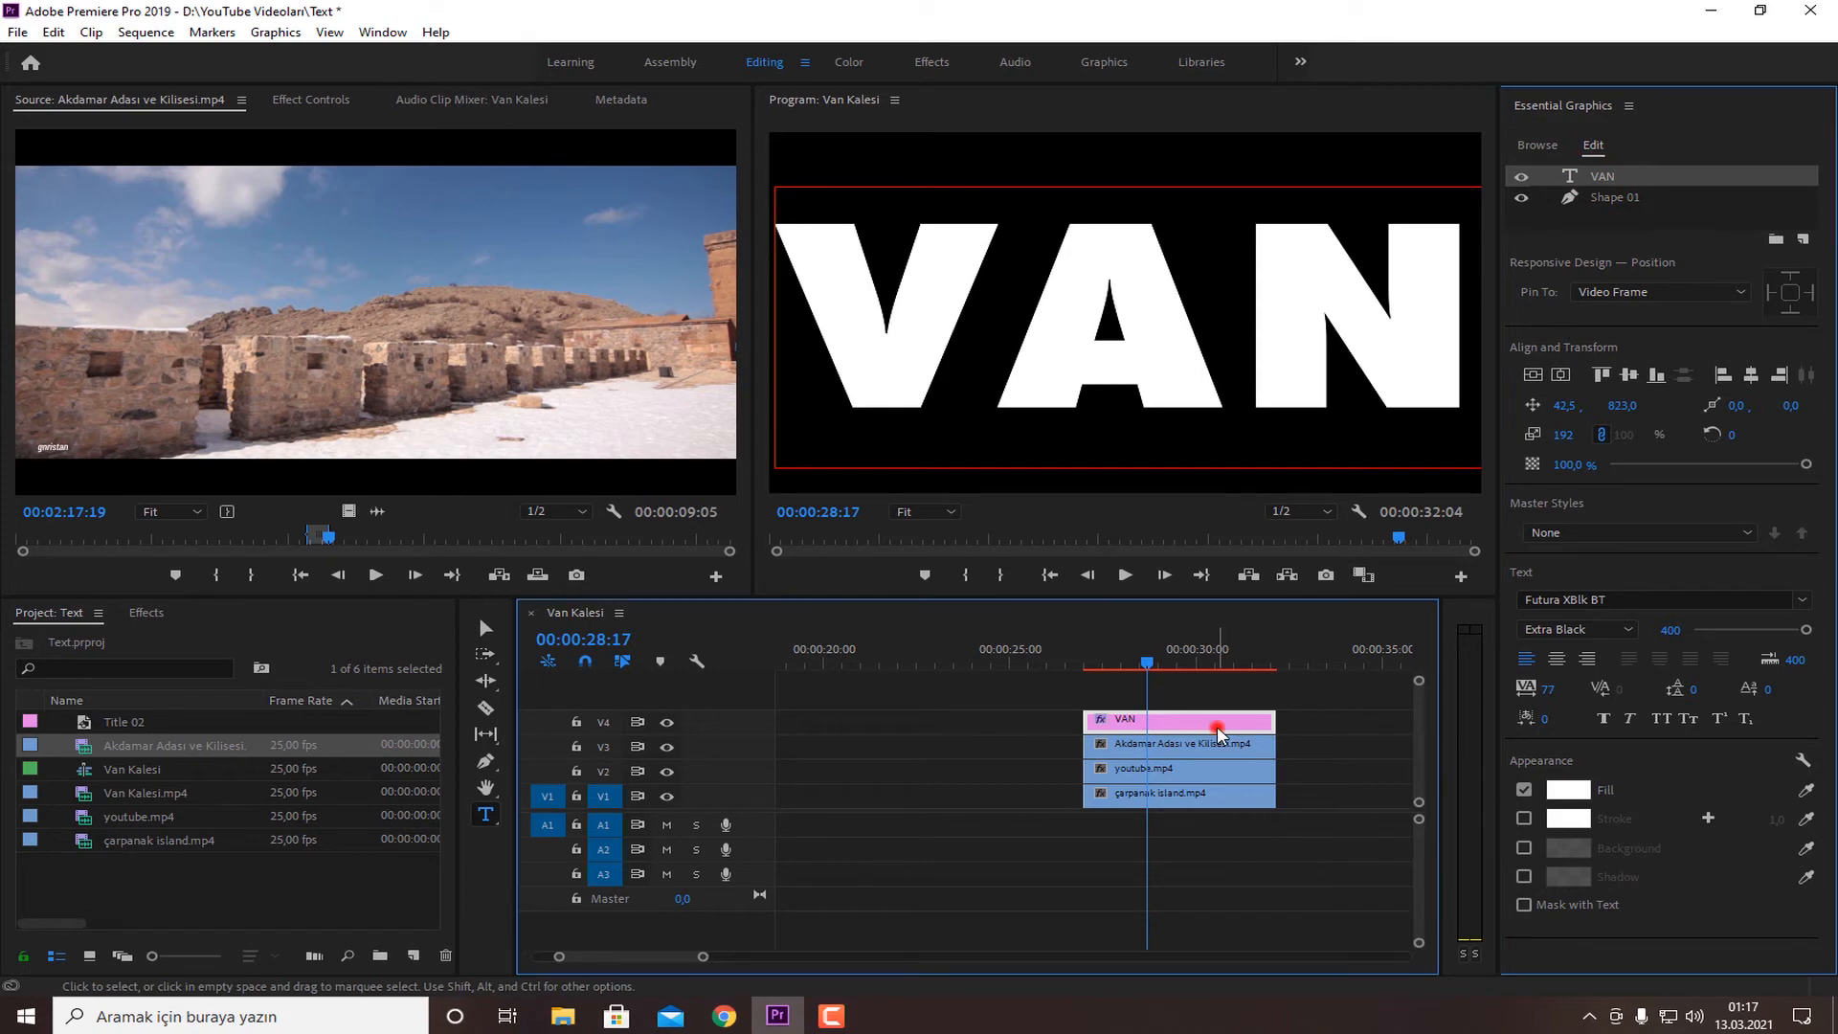
click(309, 99)
click(343, 492)
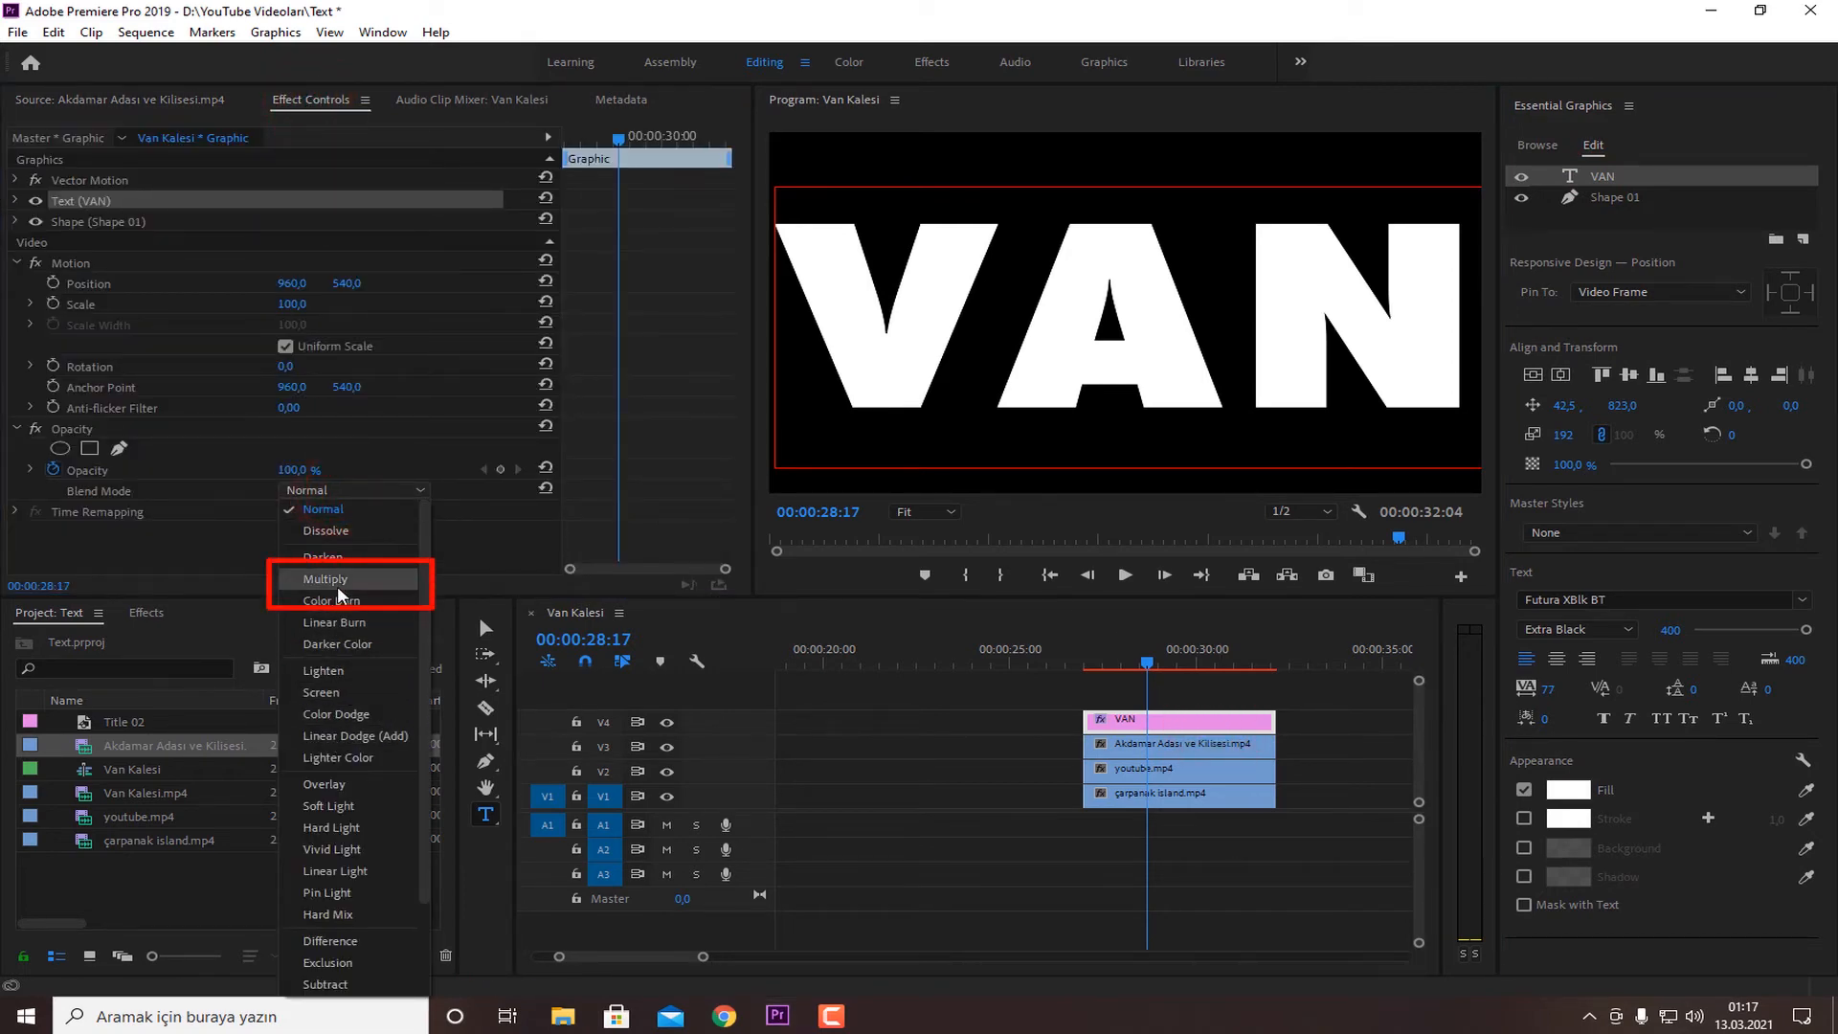
click(337, 583)
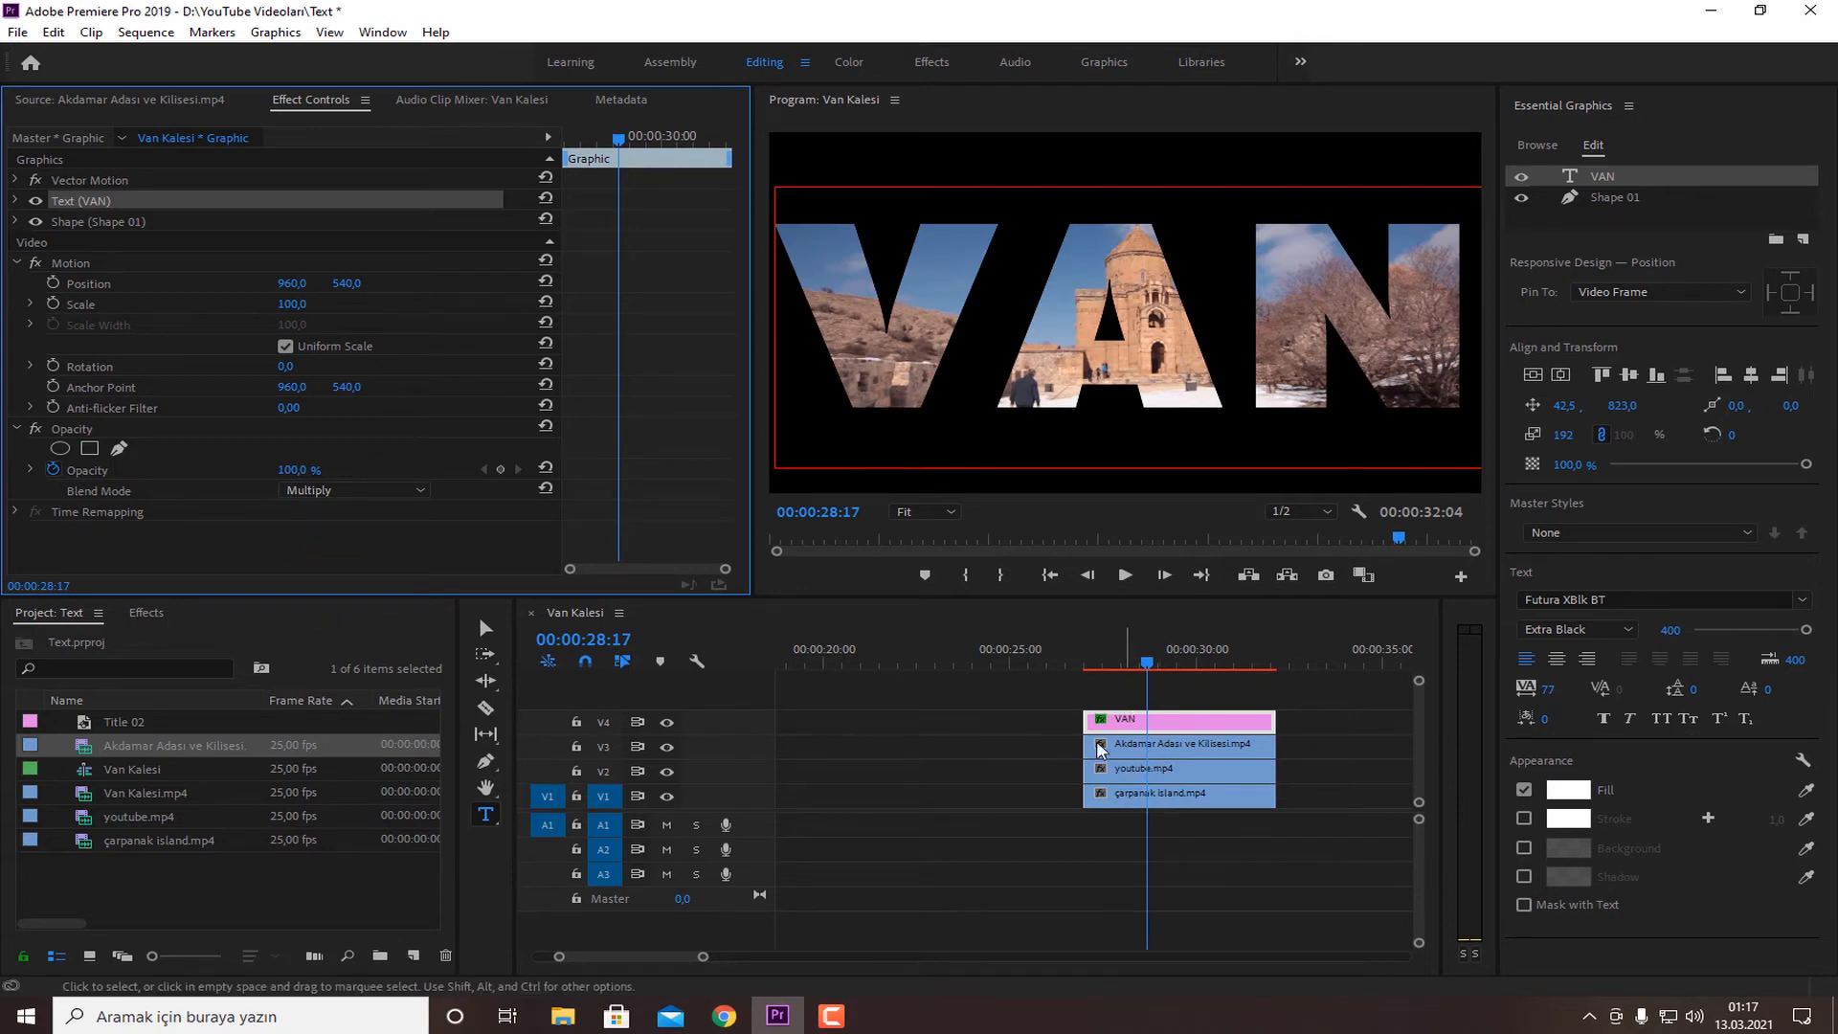
click(1141, 665)
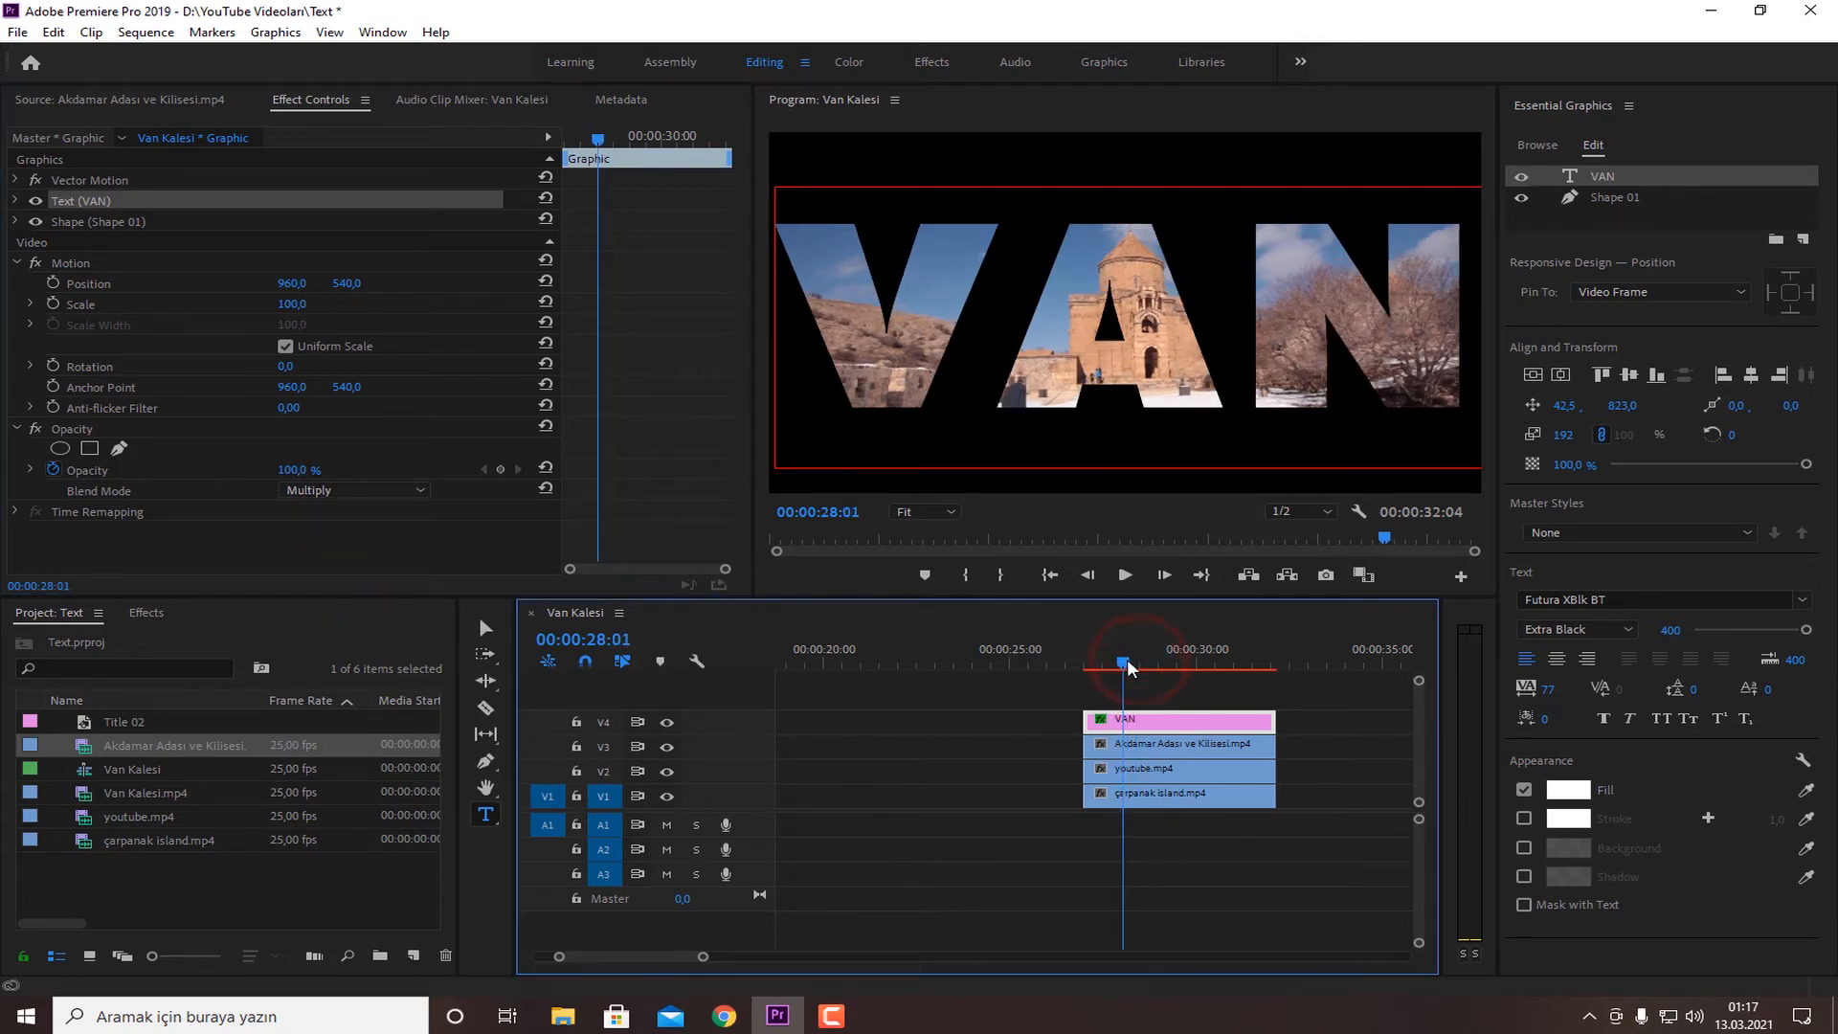
drag(1149, 668, 1142, 667)
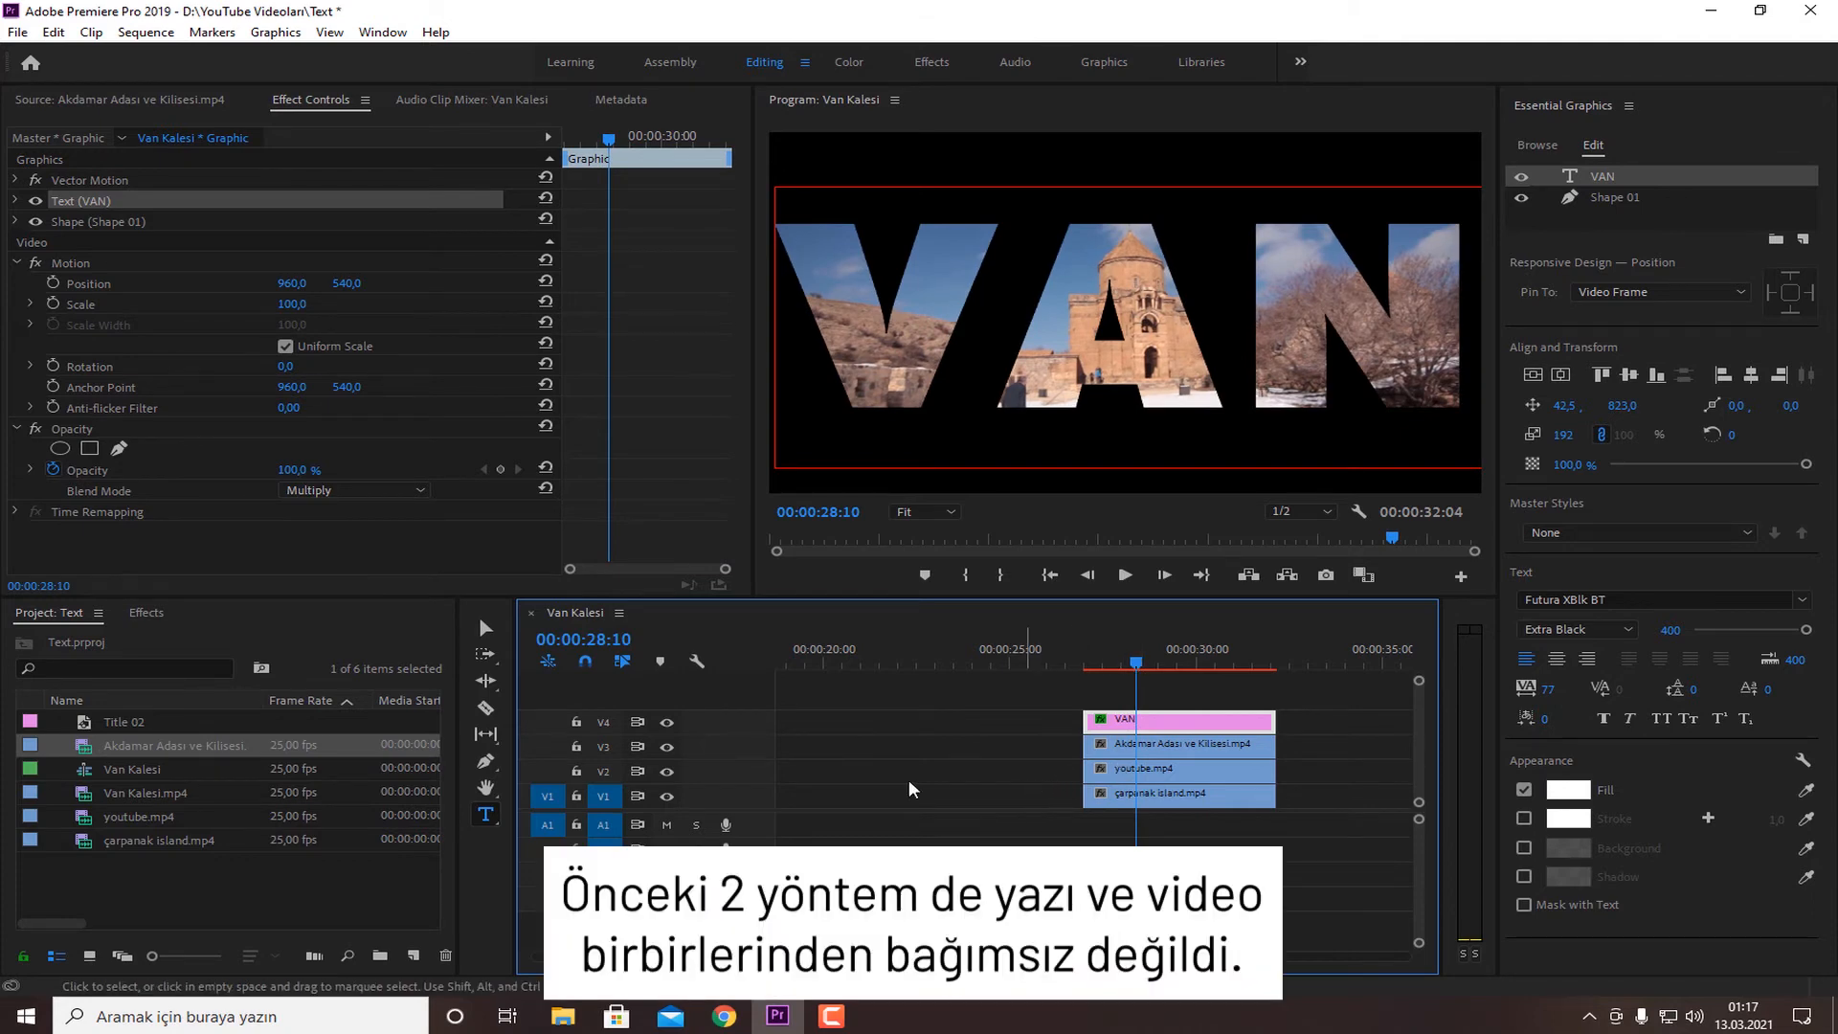
Hide tracks V2 and V3 and set the çarpanak island.mp4 clip to scale 71 and position 1015, 542
drag(667, 774, 667, 721)
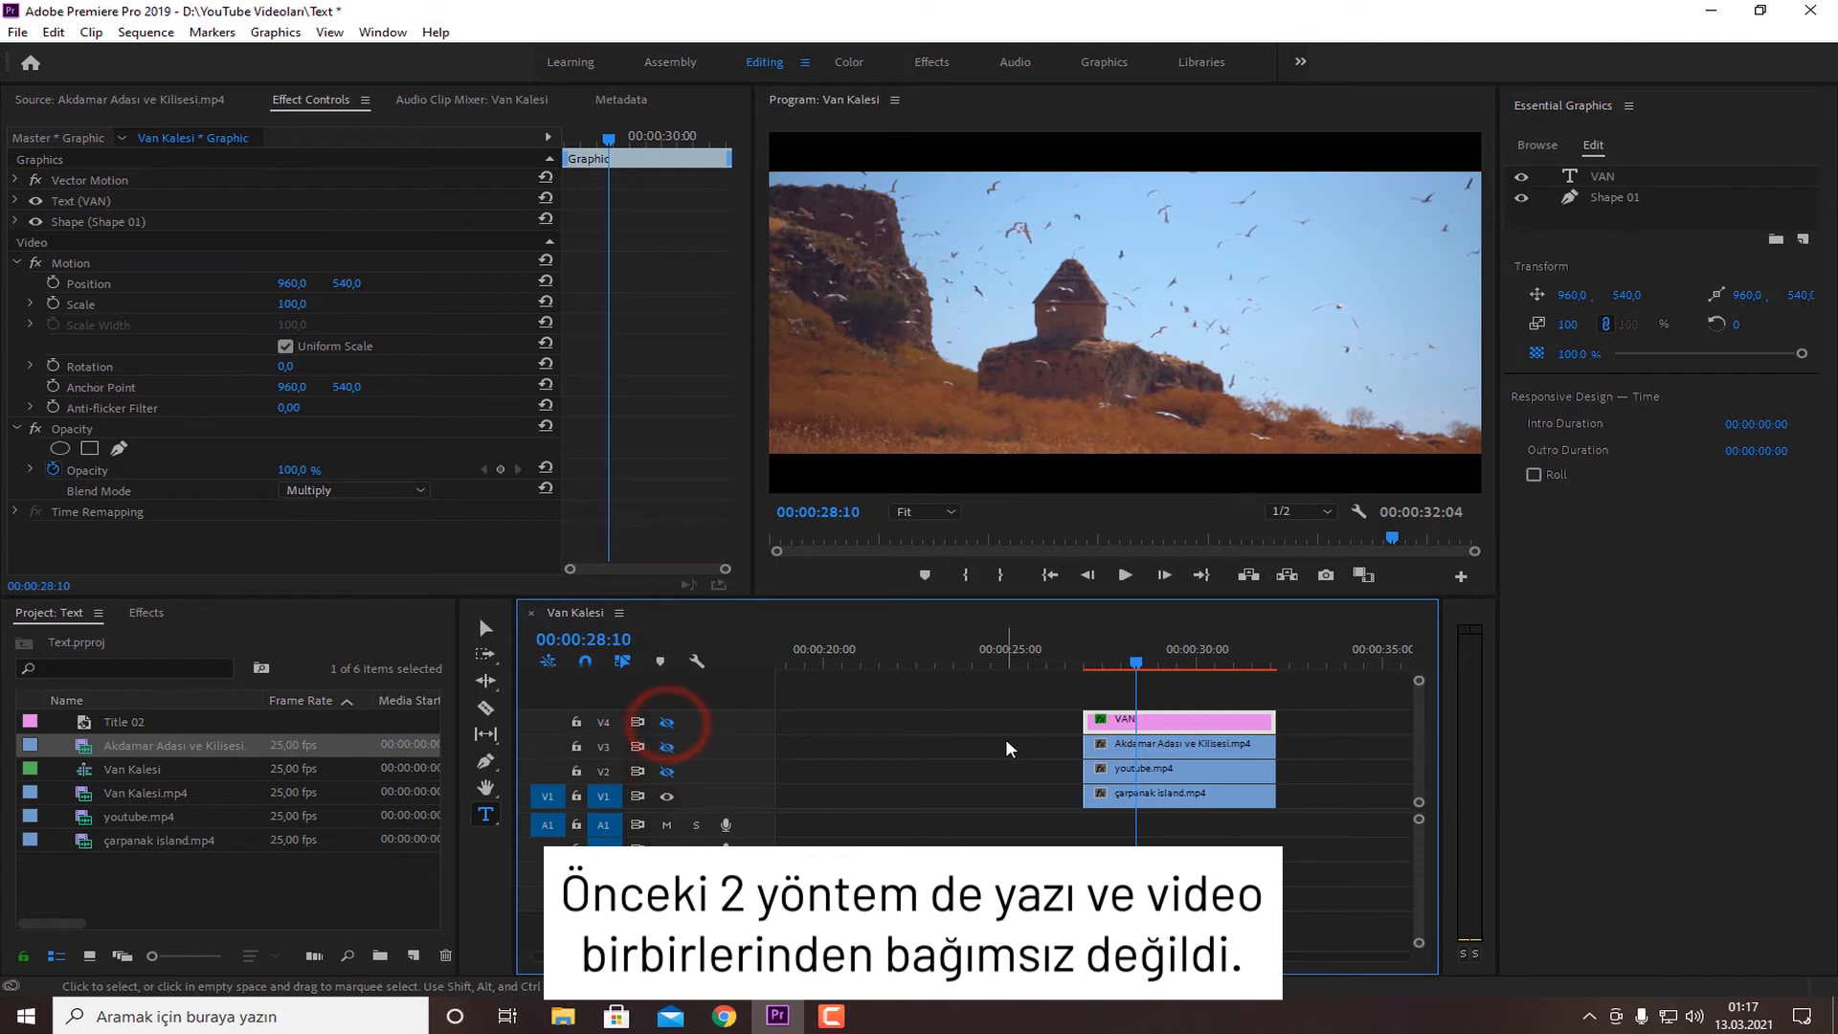
click(667, 721)
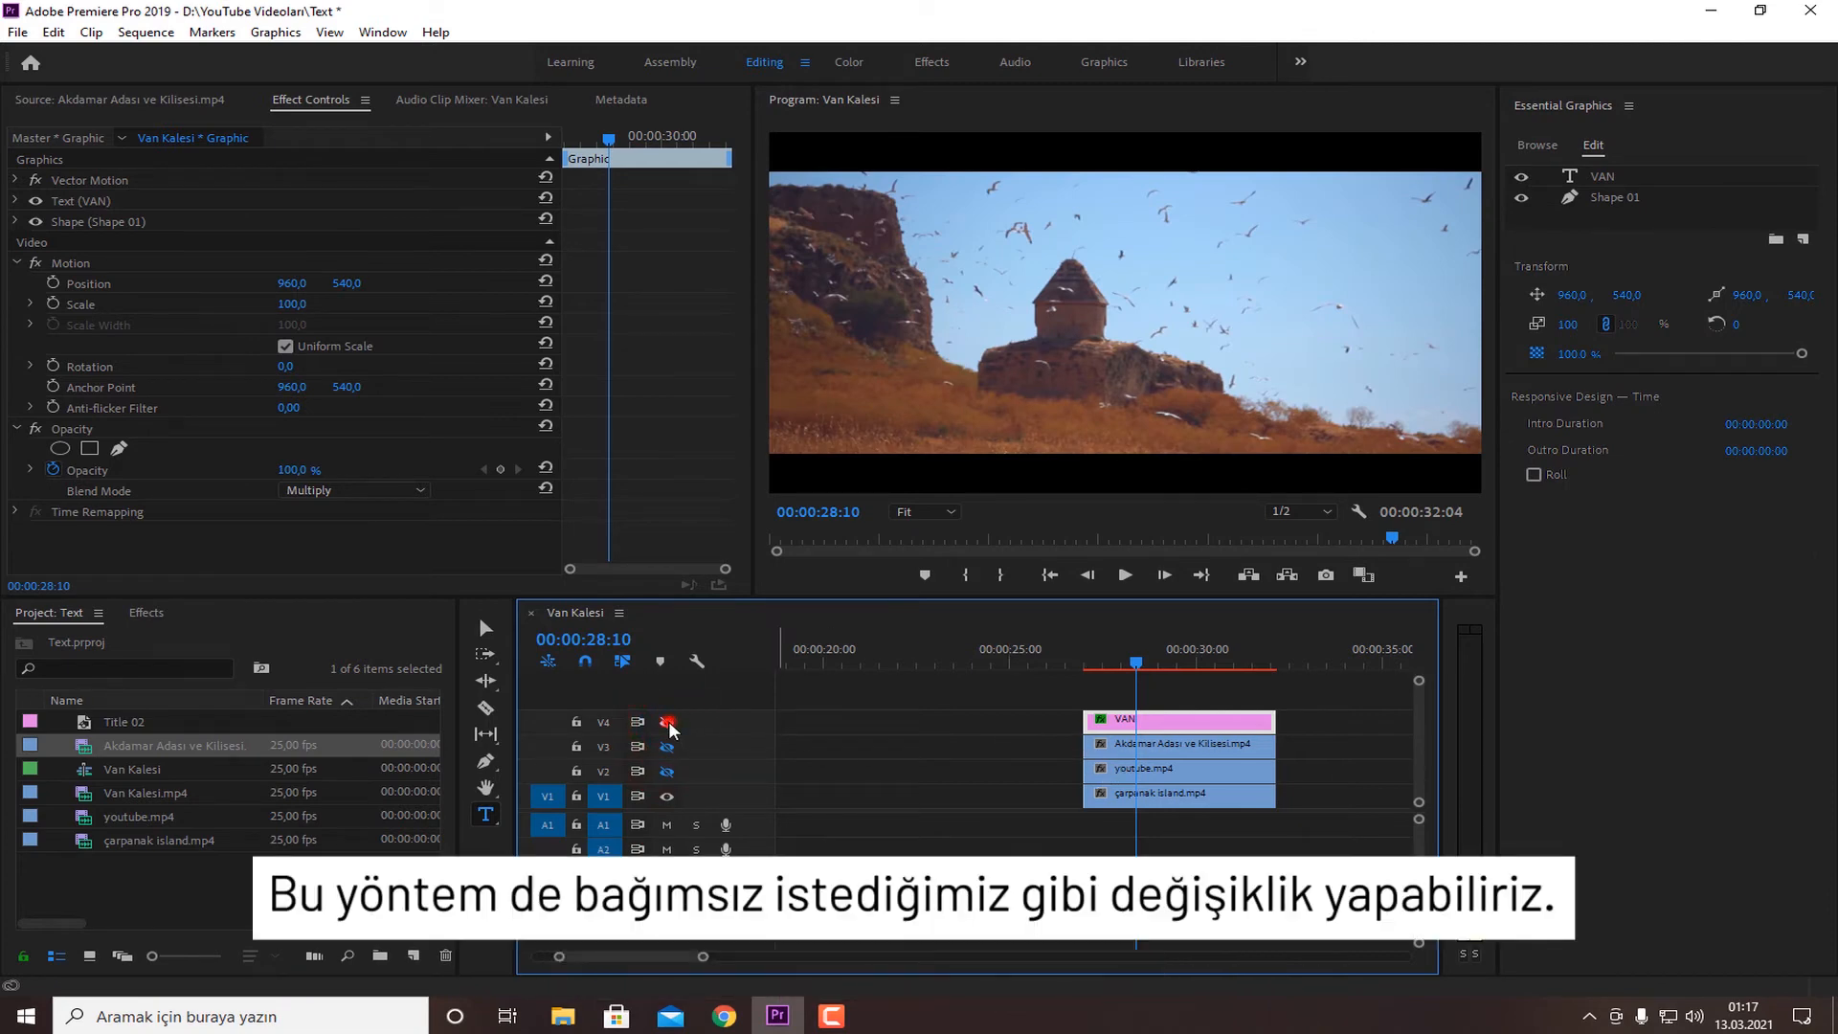
click(1150, 801)
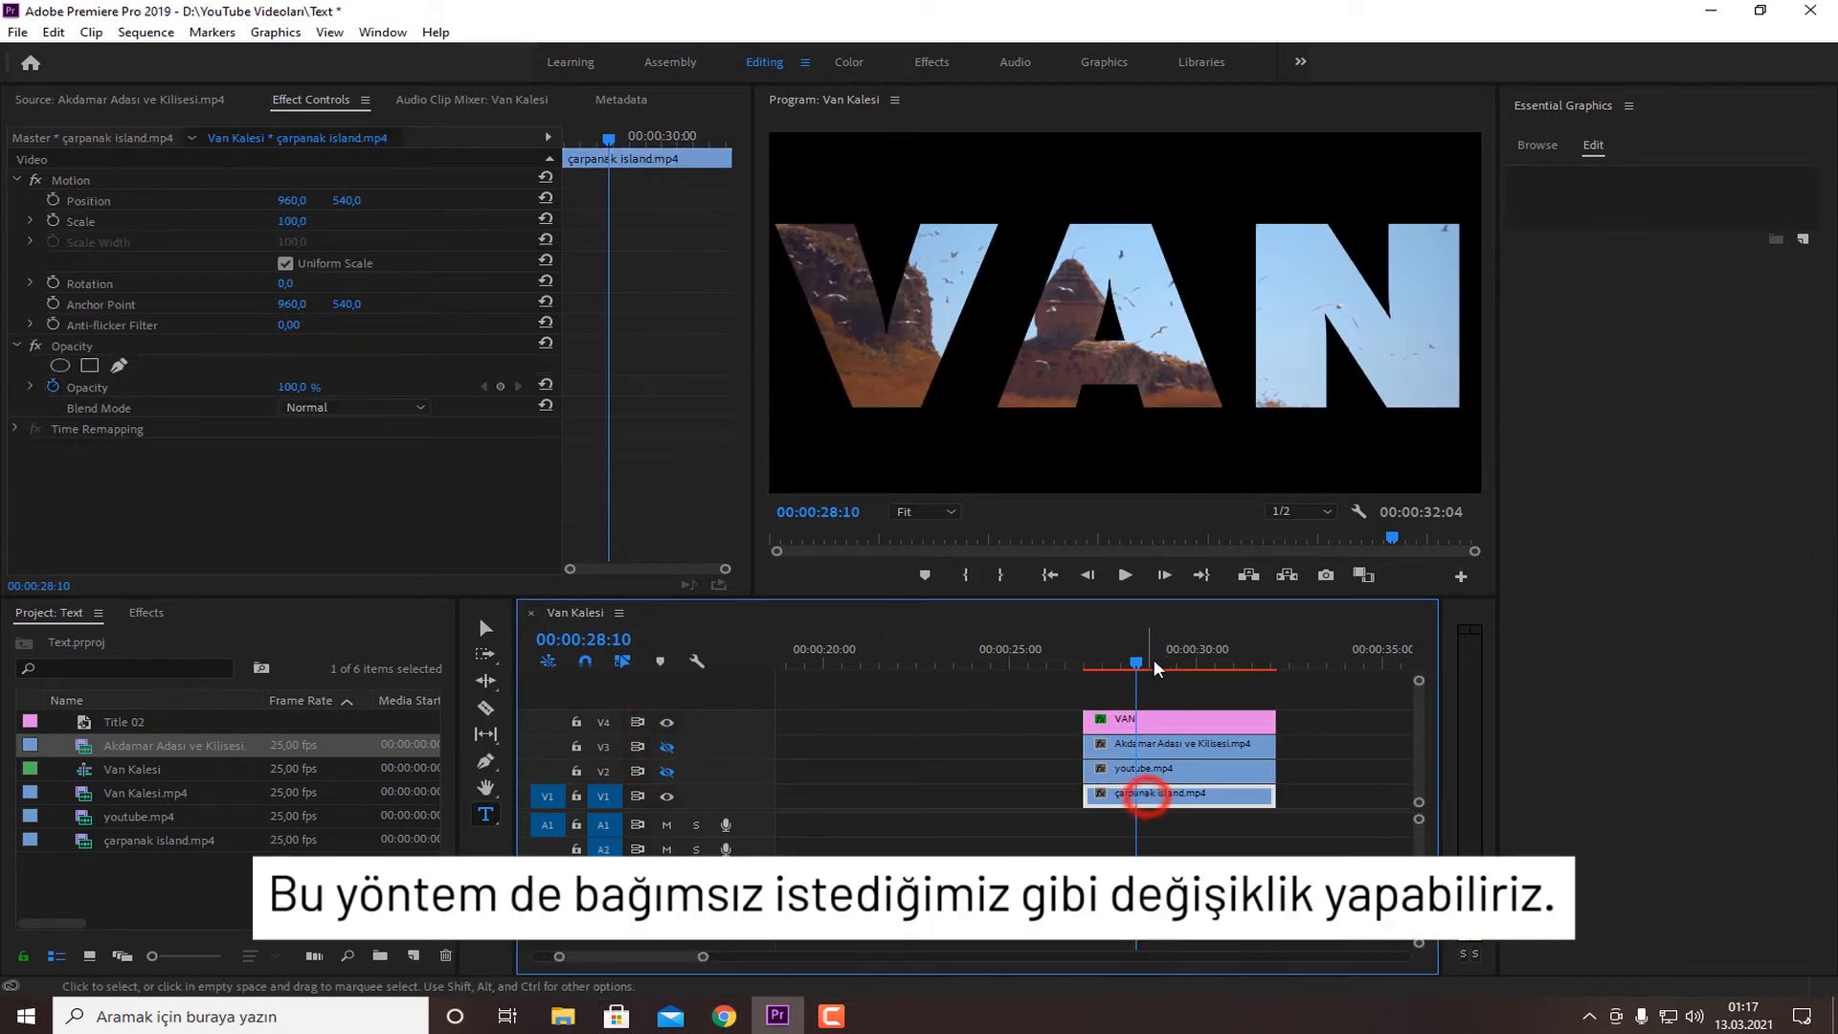
click(1187, 795)
mouse_move(288, 221)
mouse_down()
mouse_move(206, 221)
mouse_move(233, 221)
mouse_up()
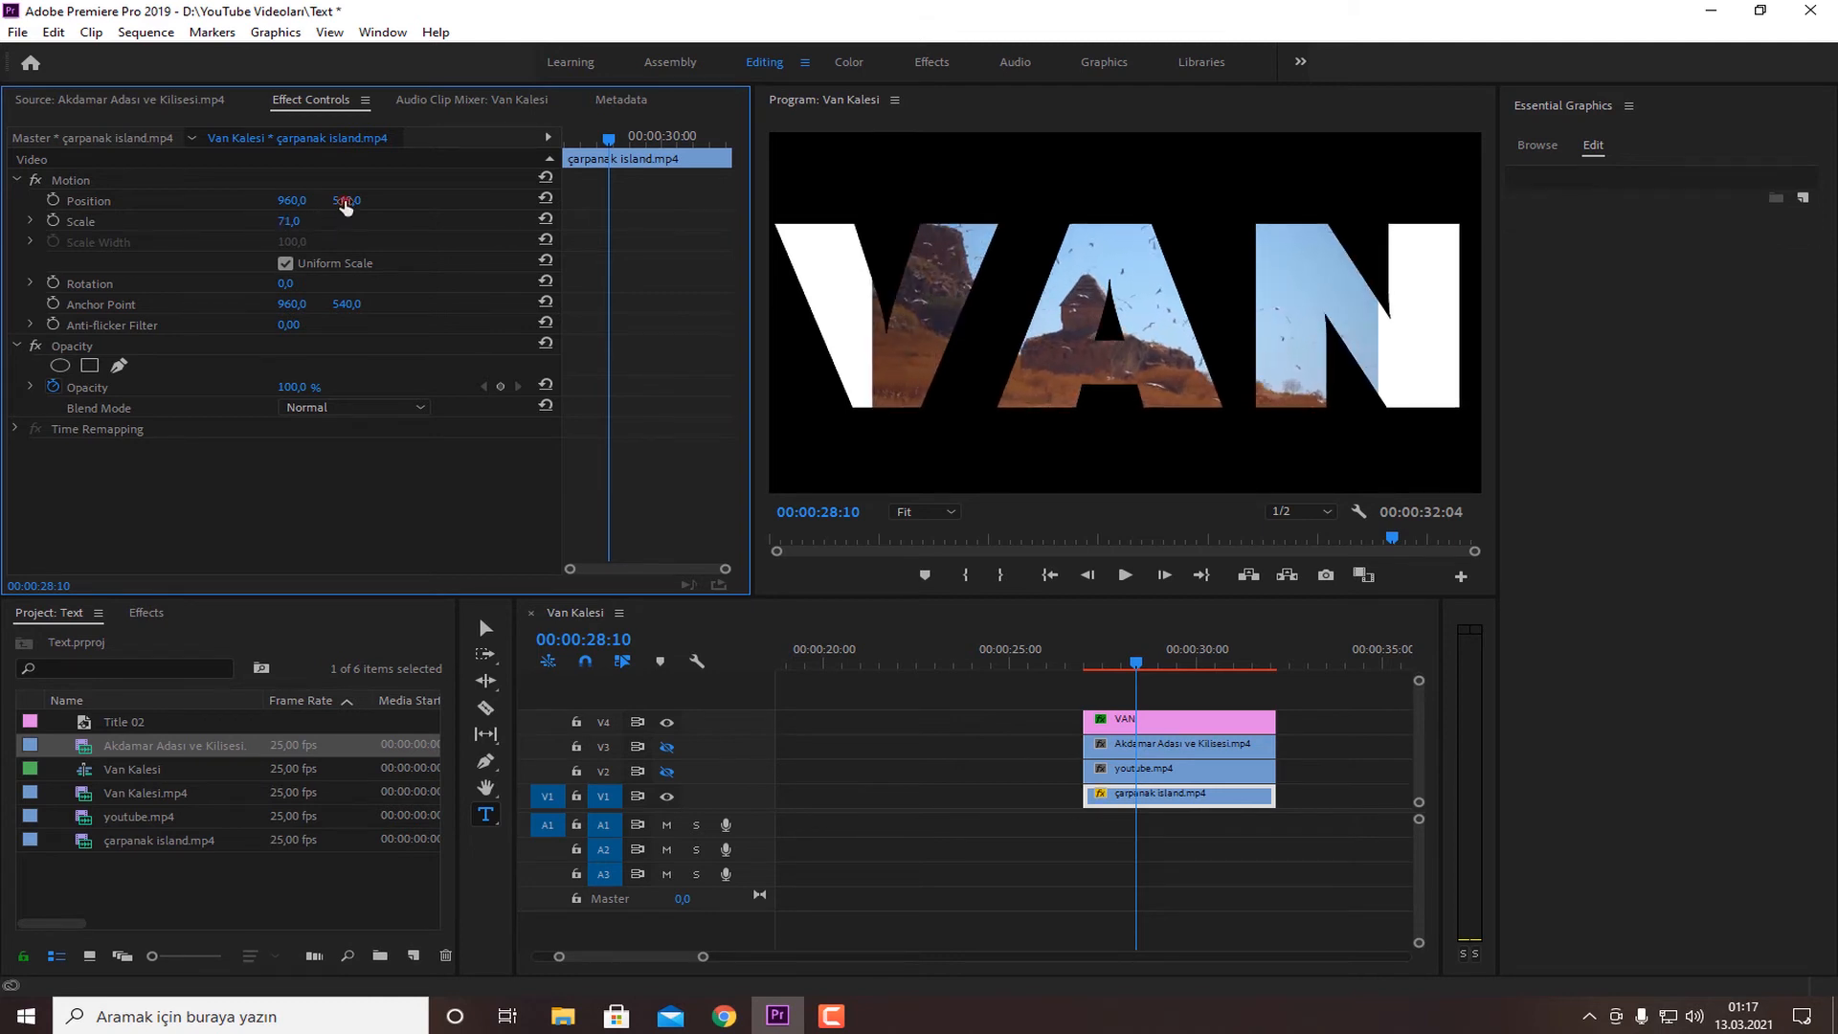
mouse_move(347, 200)
mouse_down()
mouse_move(369, 200)
mouse_move(278, 196)
mouse_move(311, 196)
mouse_up()
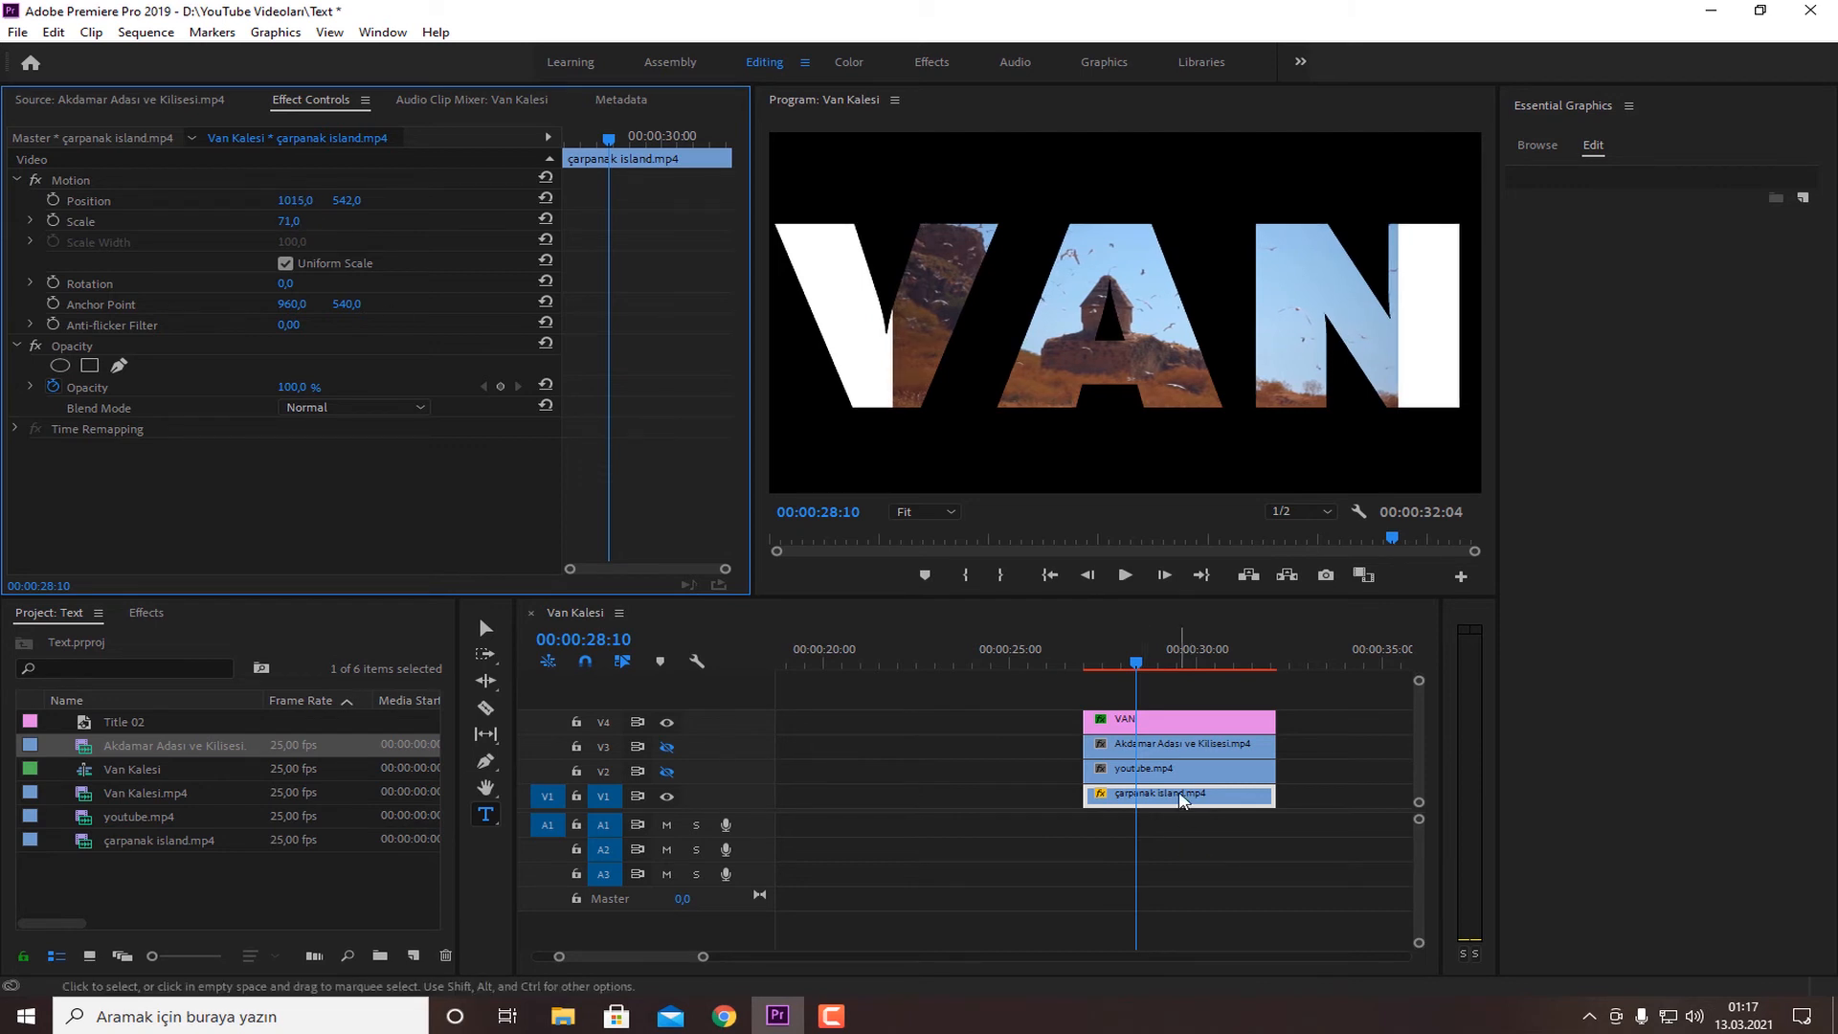
Draw a closed four-point opacity mask around the letter A on the çarpanak island.mp4 clip
click(121, 370)
click(1069, 188)
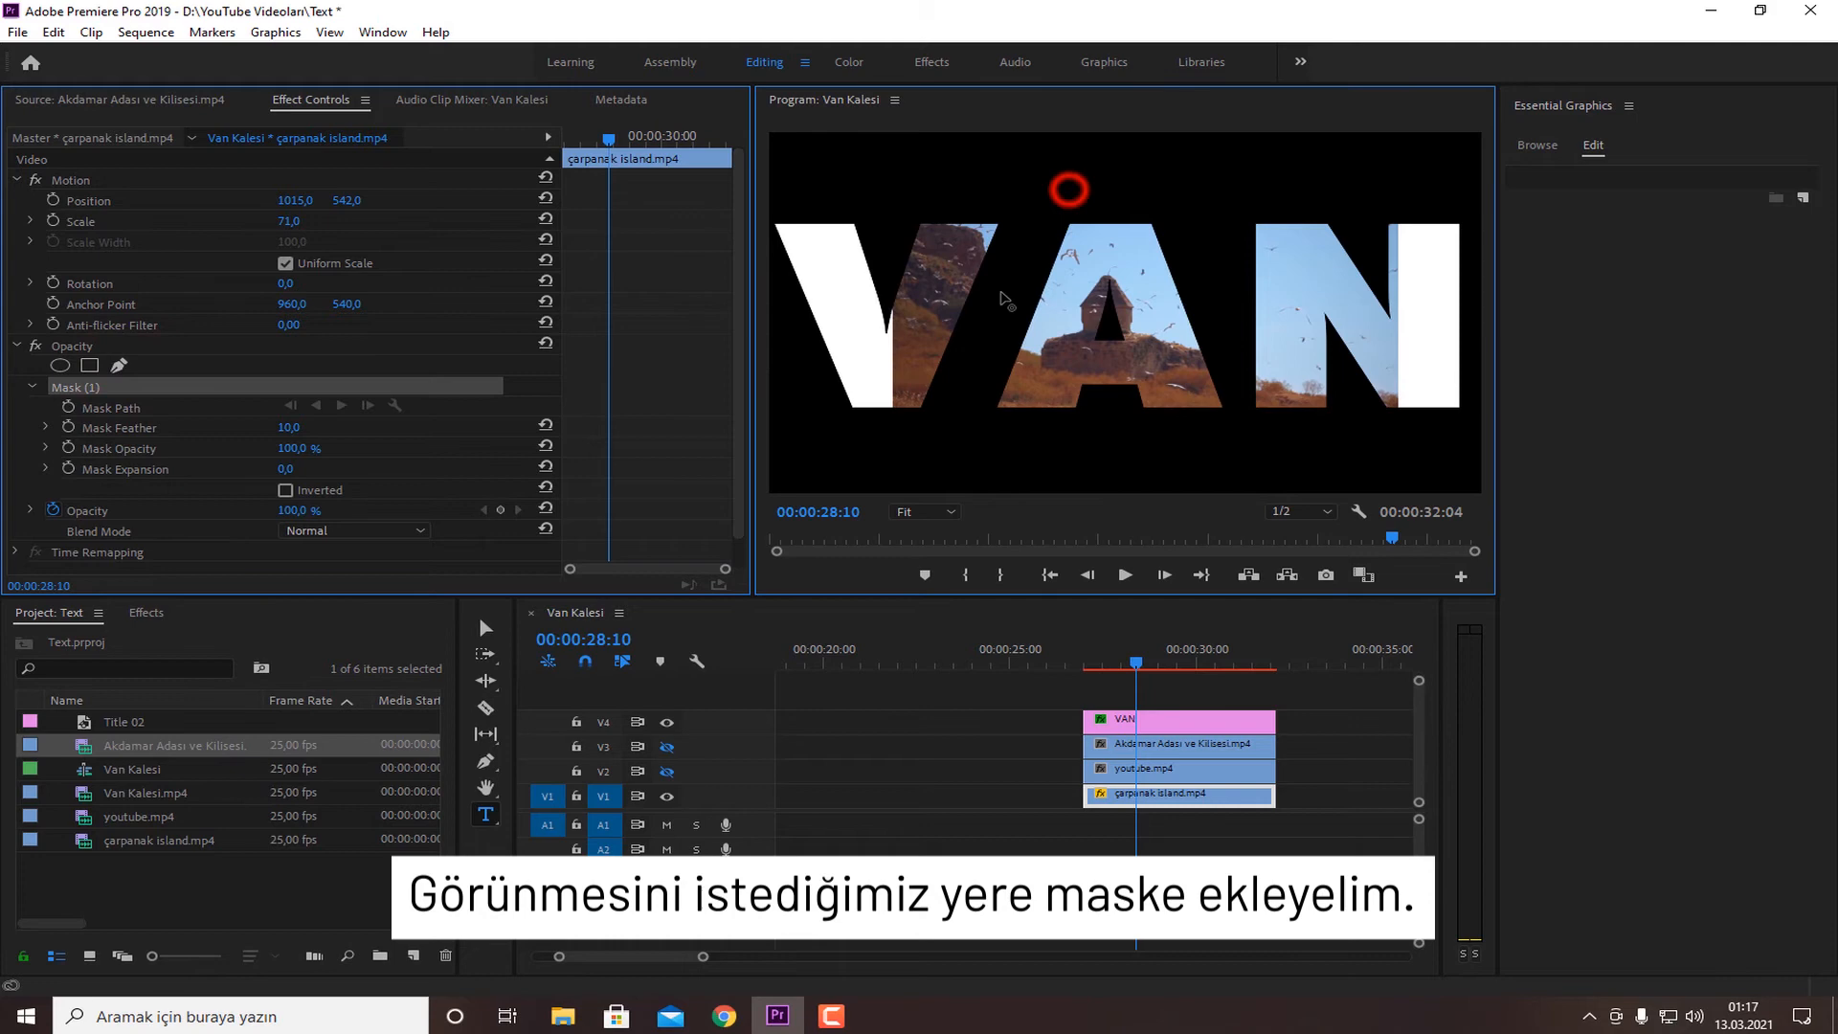
click(946, 454)
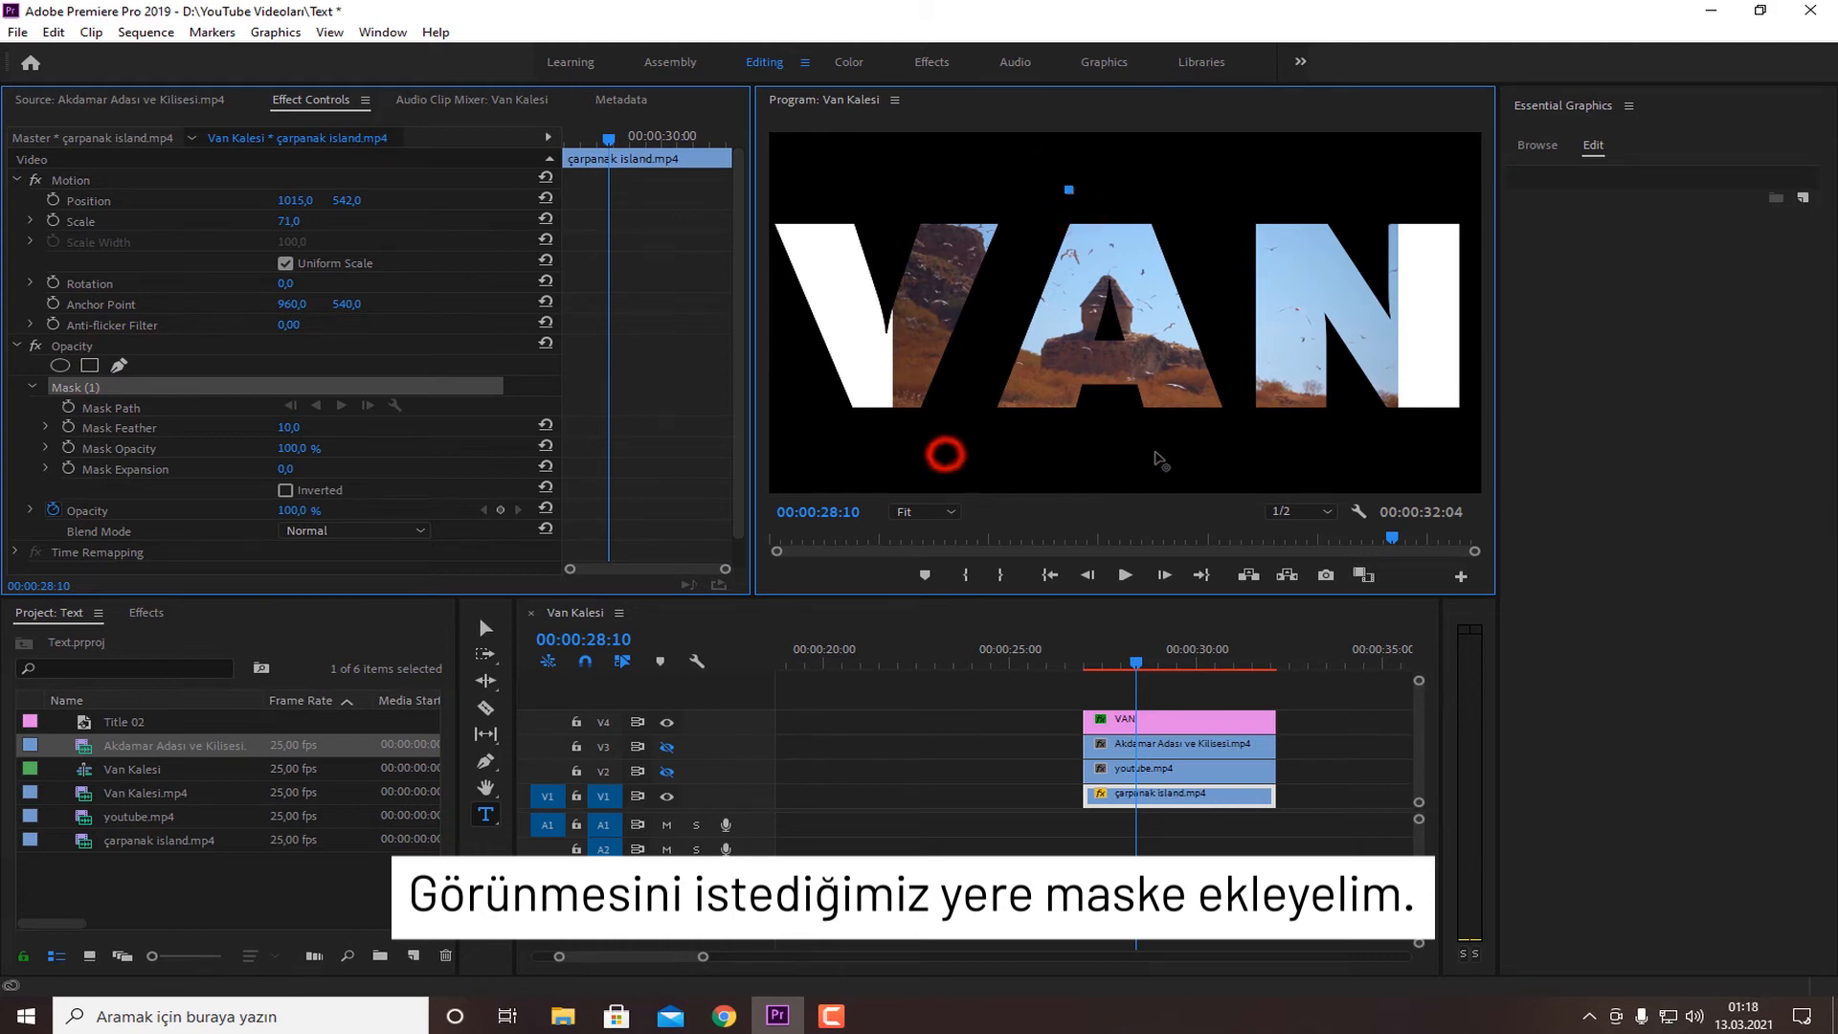
click(1256, 459)
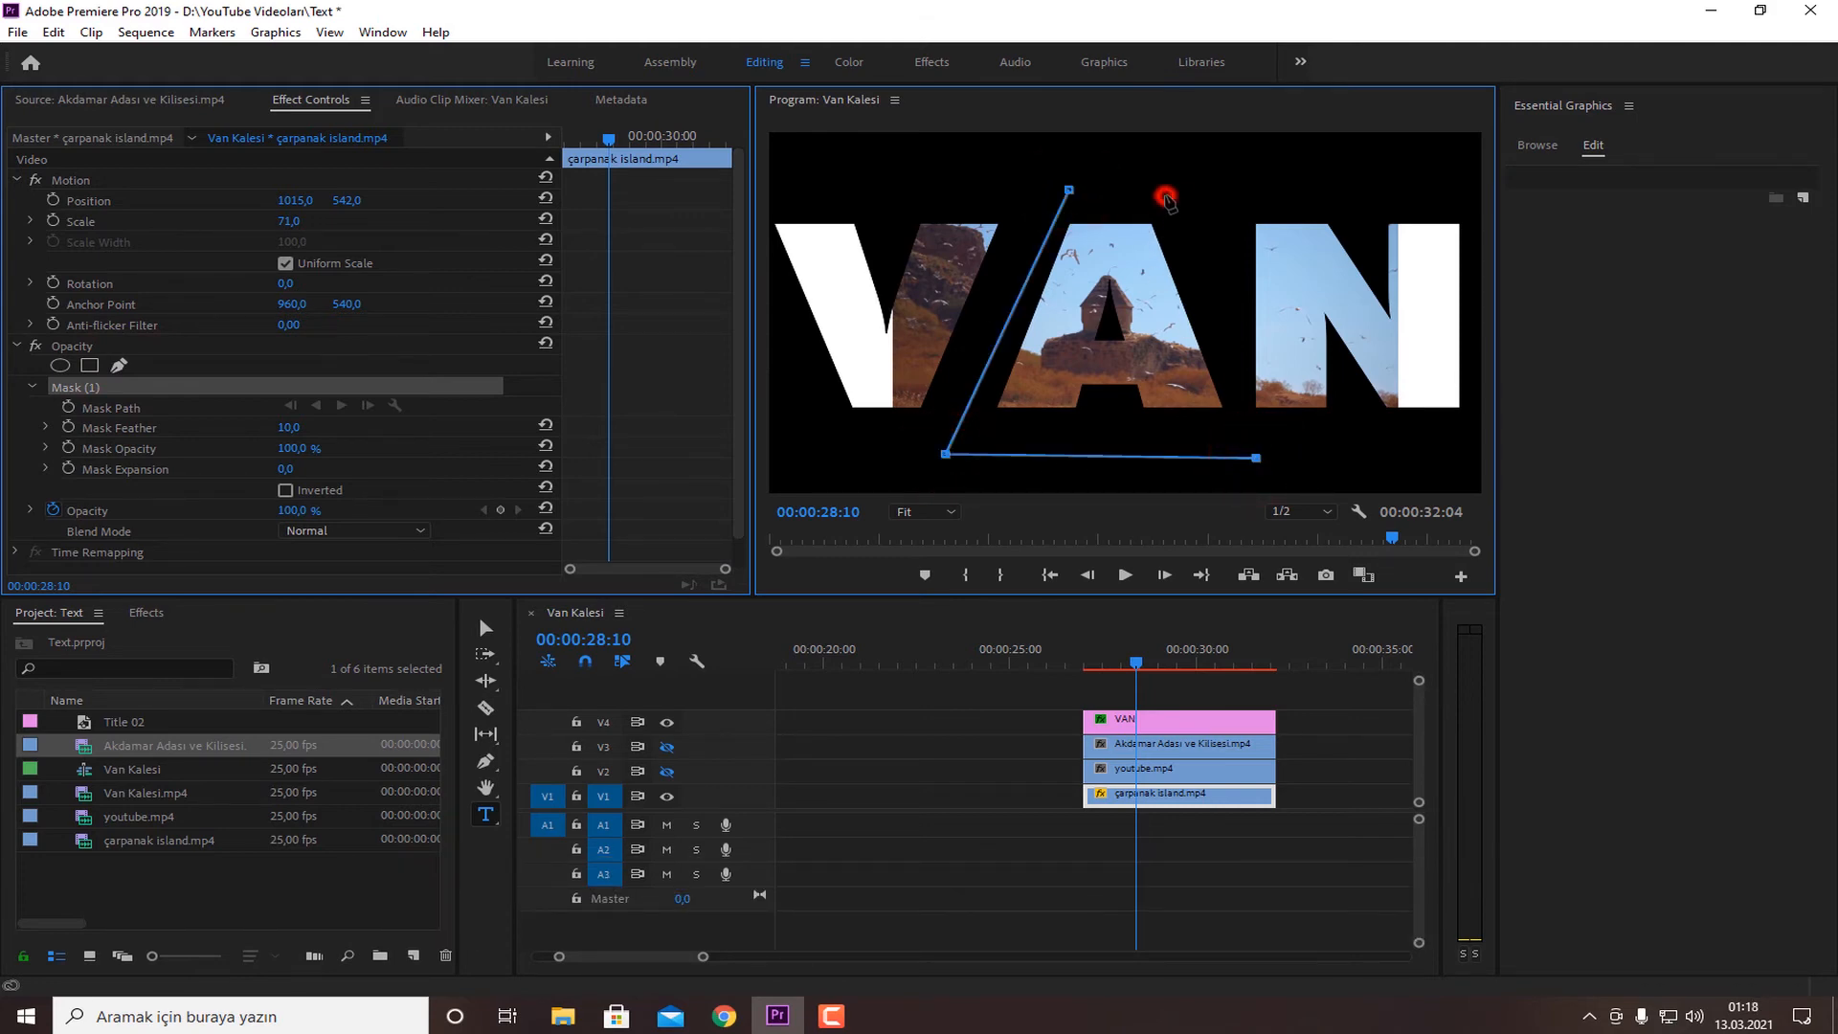
click(1166, 196)
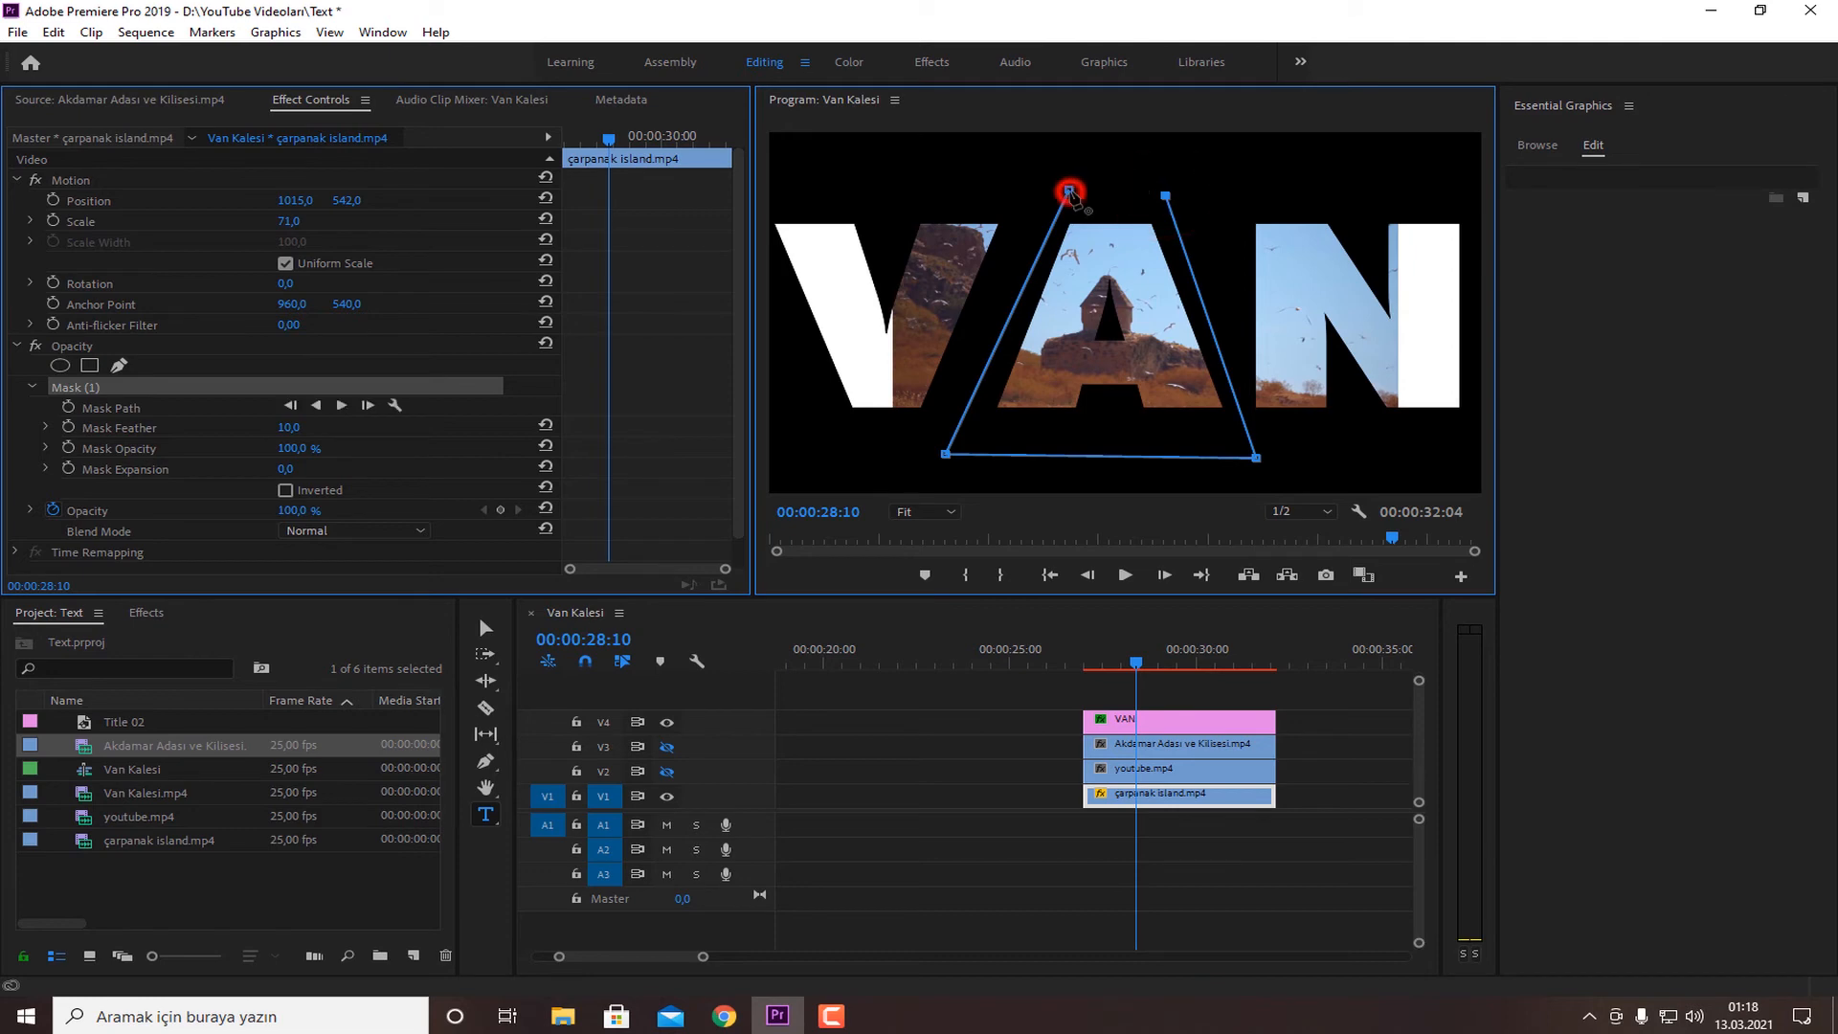
click(1069, 192)
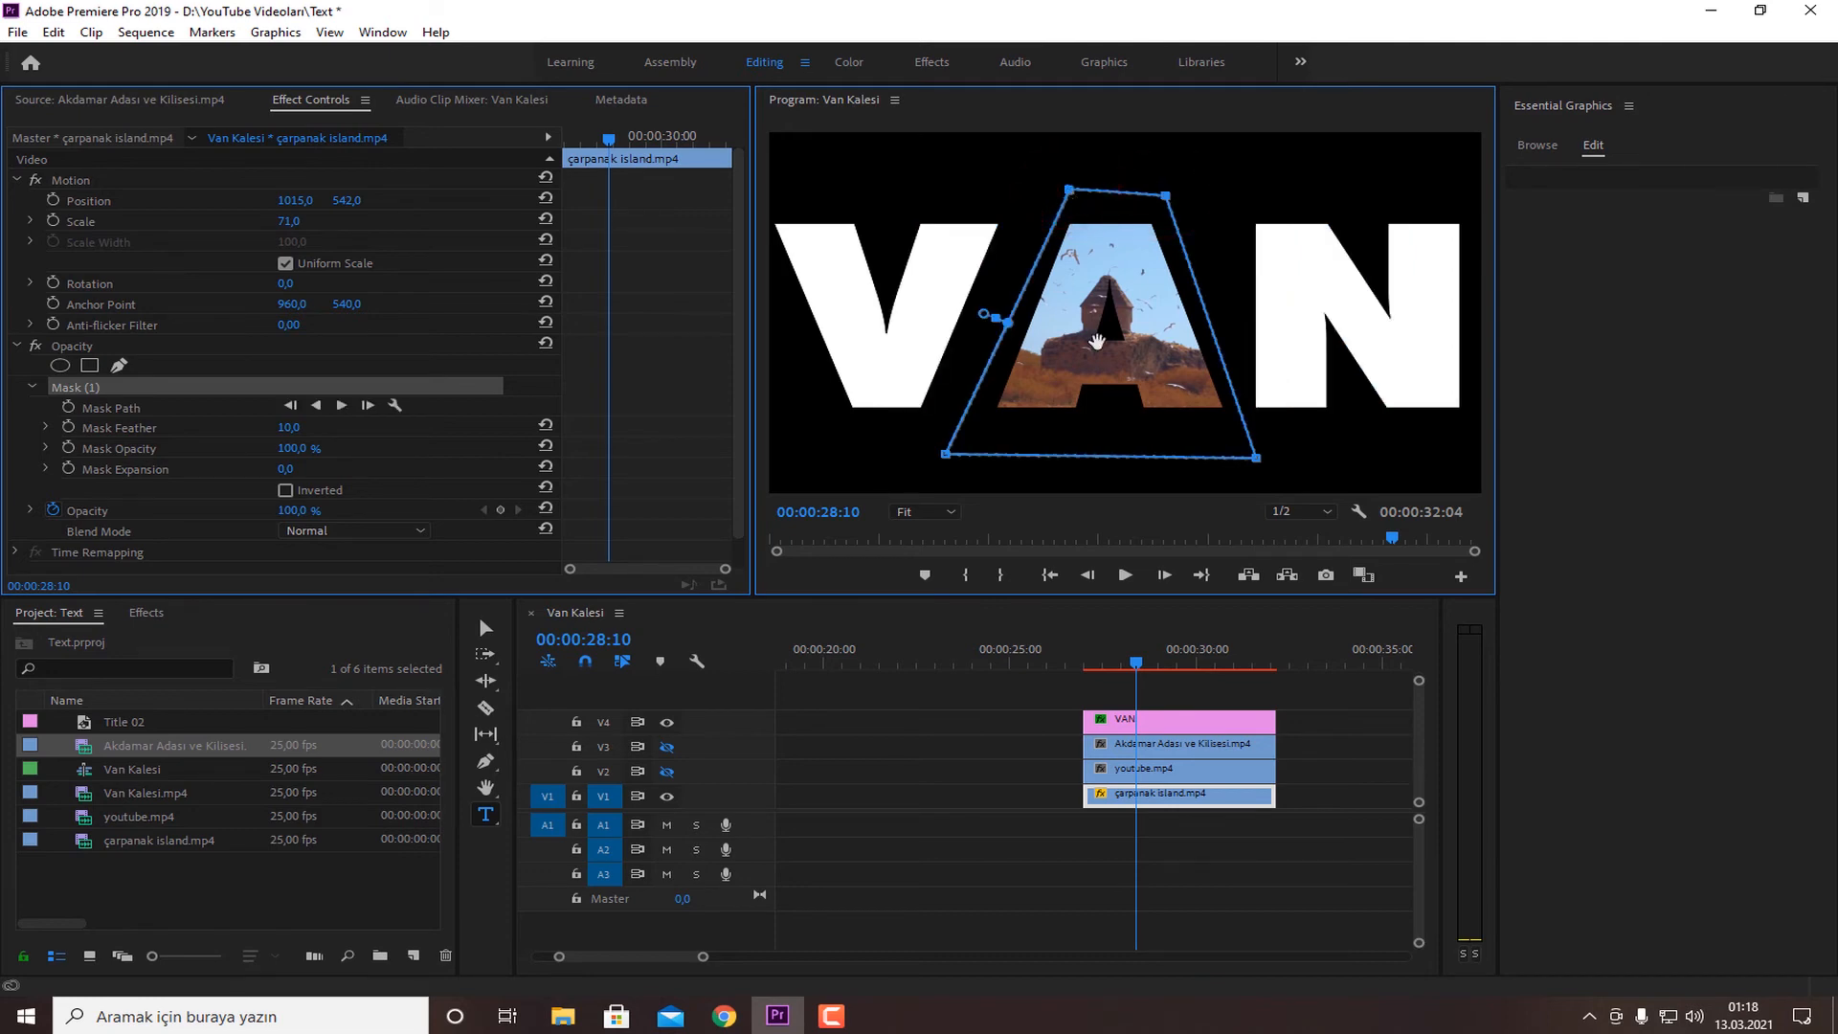
Show track V2 and set the youtube.mp4 clip to scale 63 and position 1435, 540, behind the letter N
click(1220, 770)
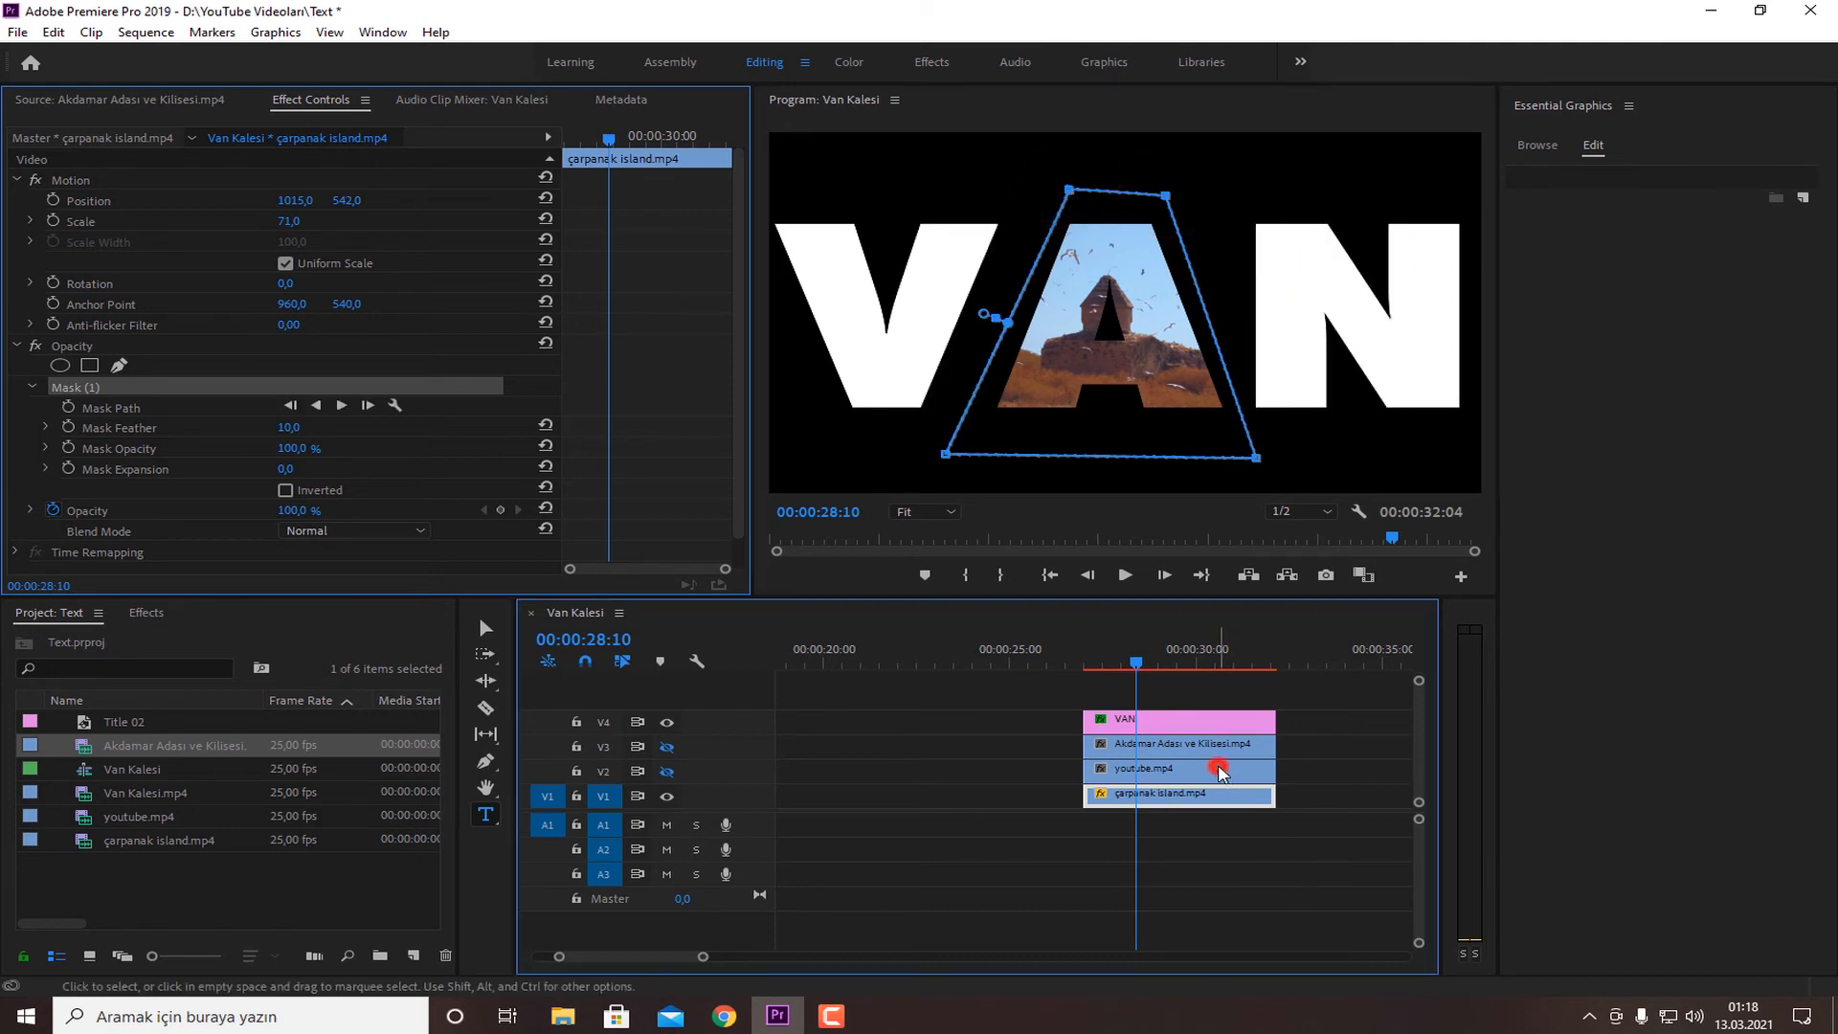
click(667, 772)
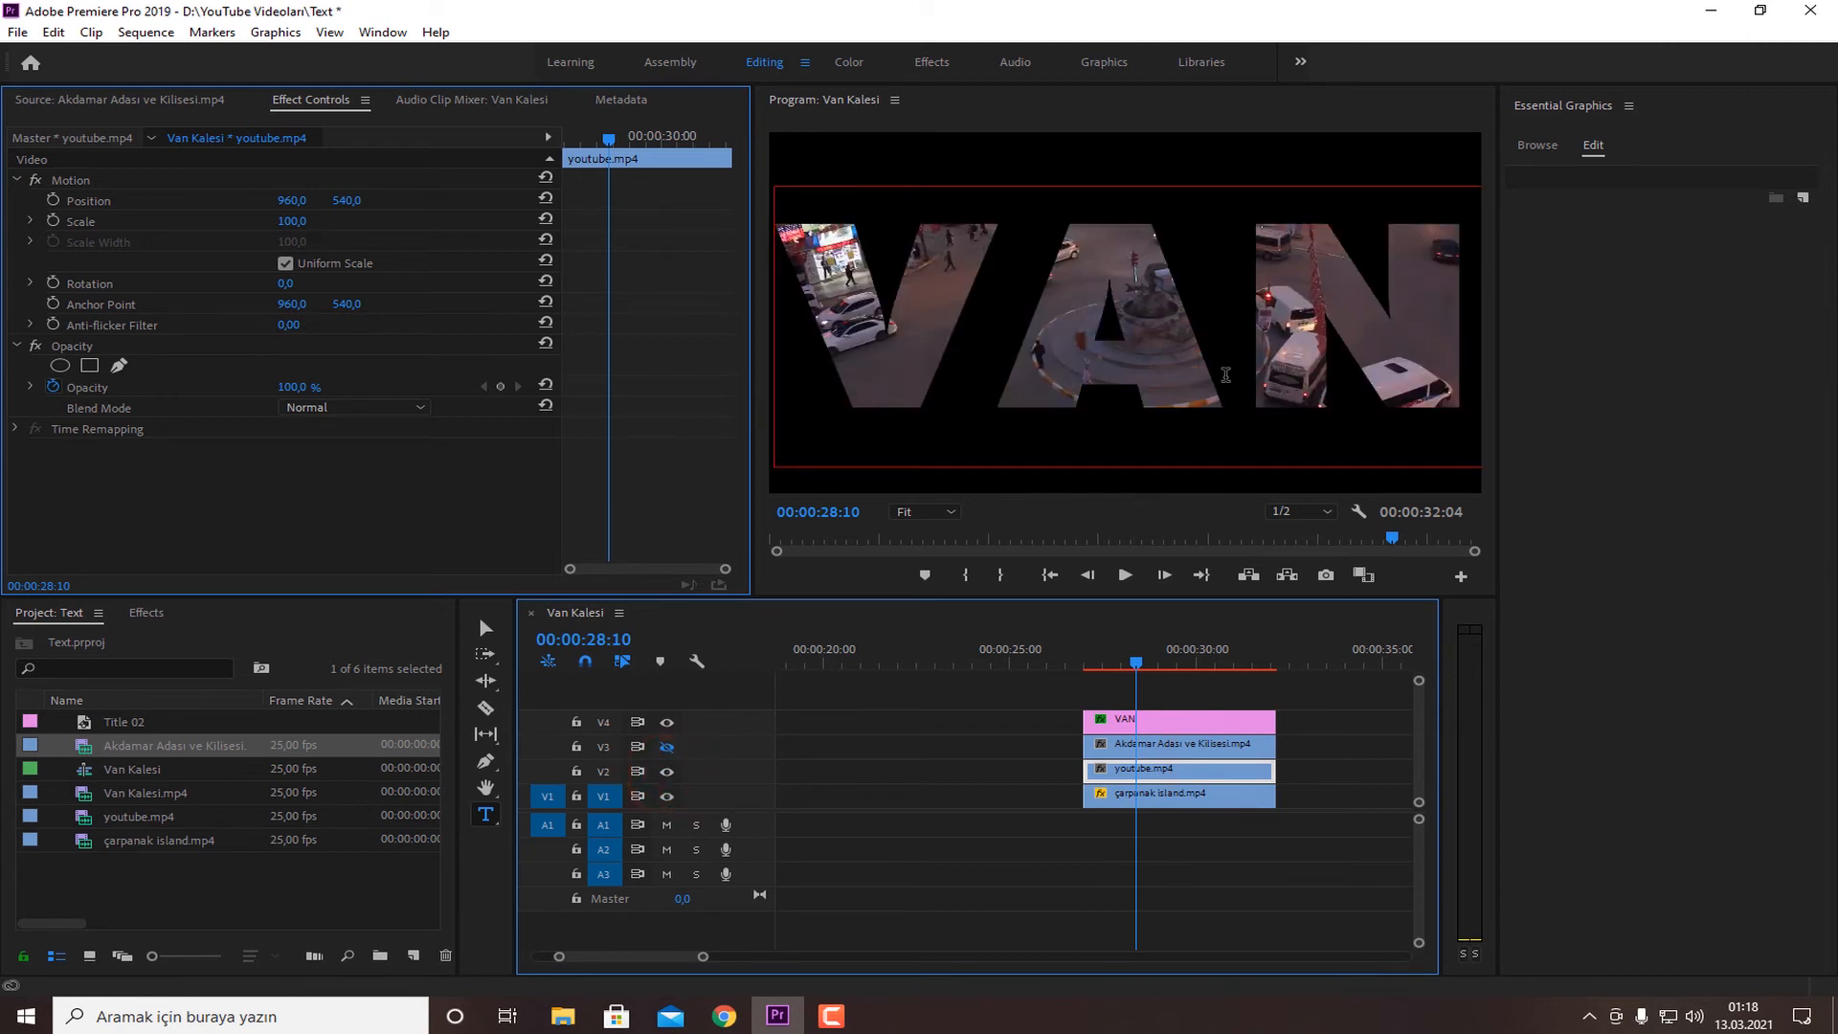
mouse_move(289, 228)
mouse_down()
mouse_move(255, 228)
mouse_move(296, 203)
mouse_move(709, 203)
mouse_up()
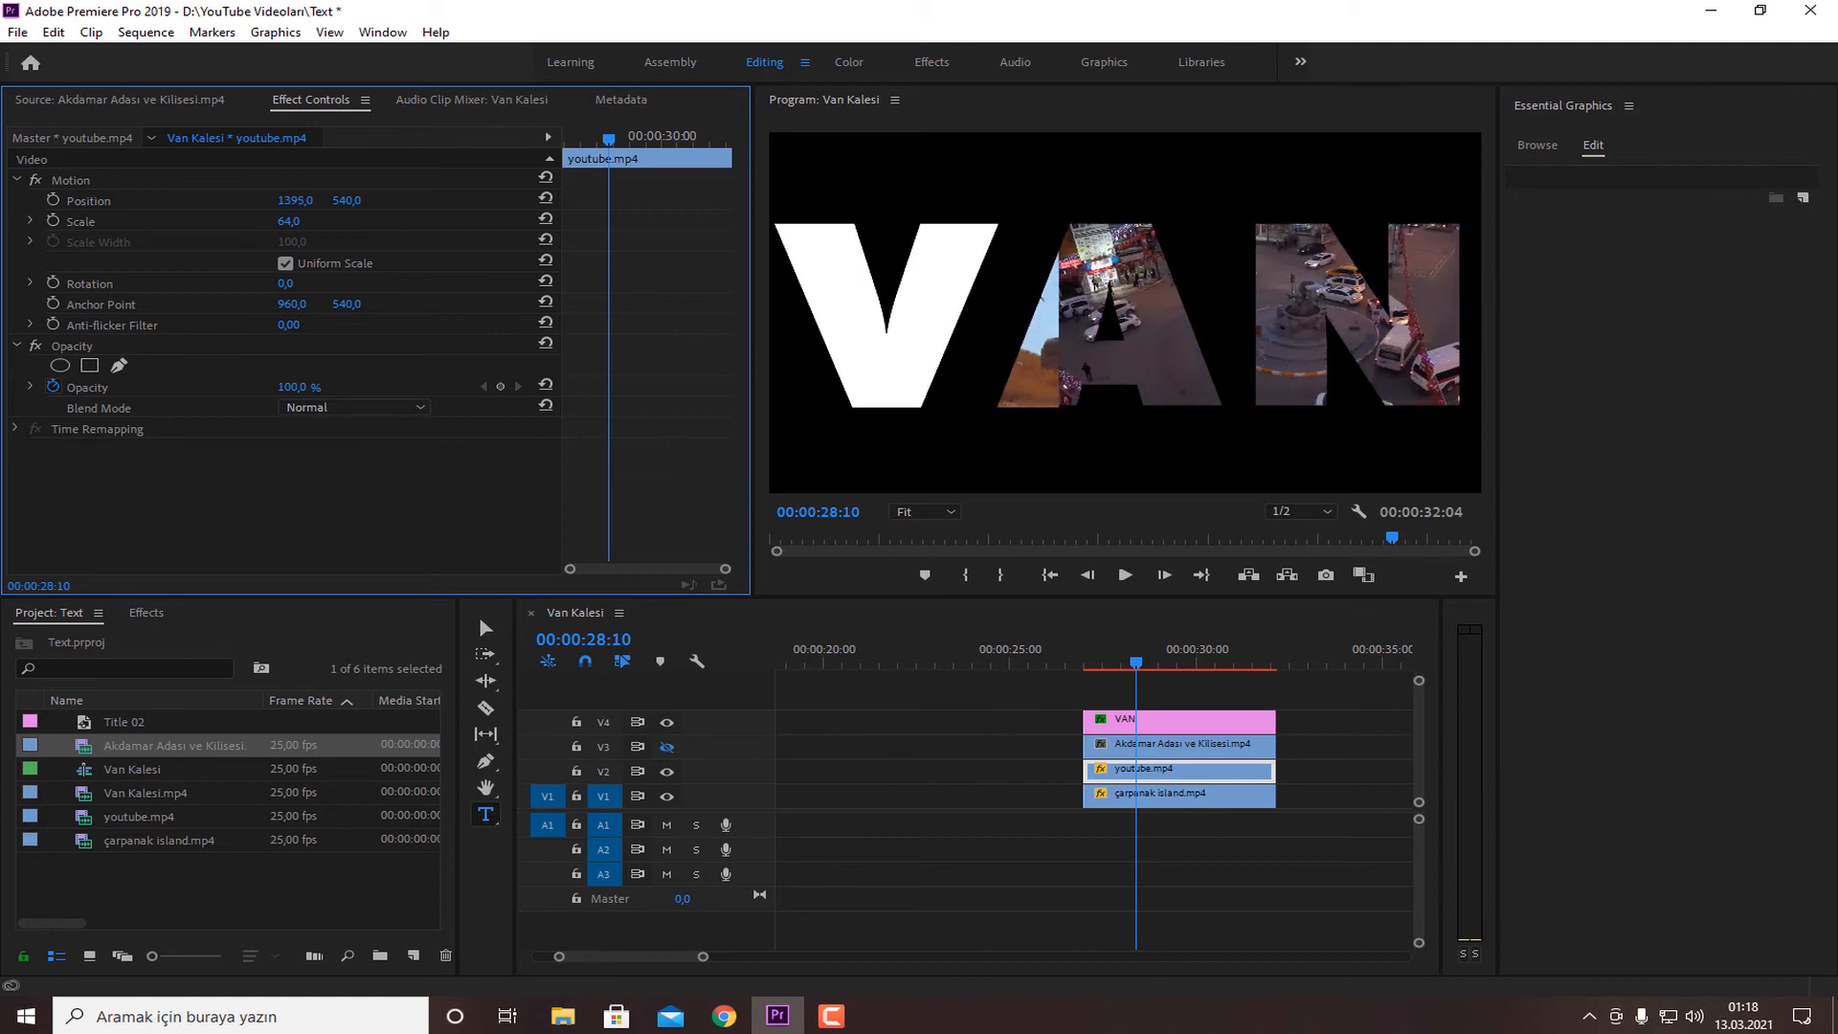
drag(290, 227, 285, 227)
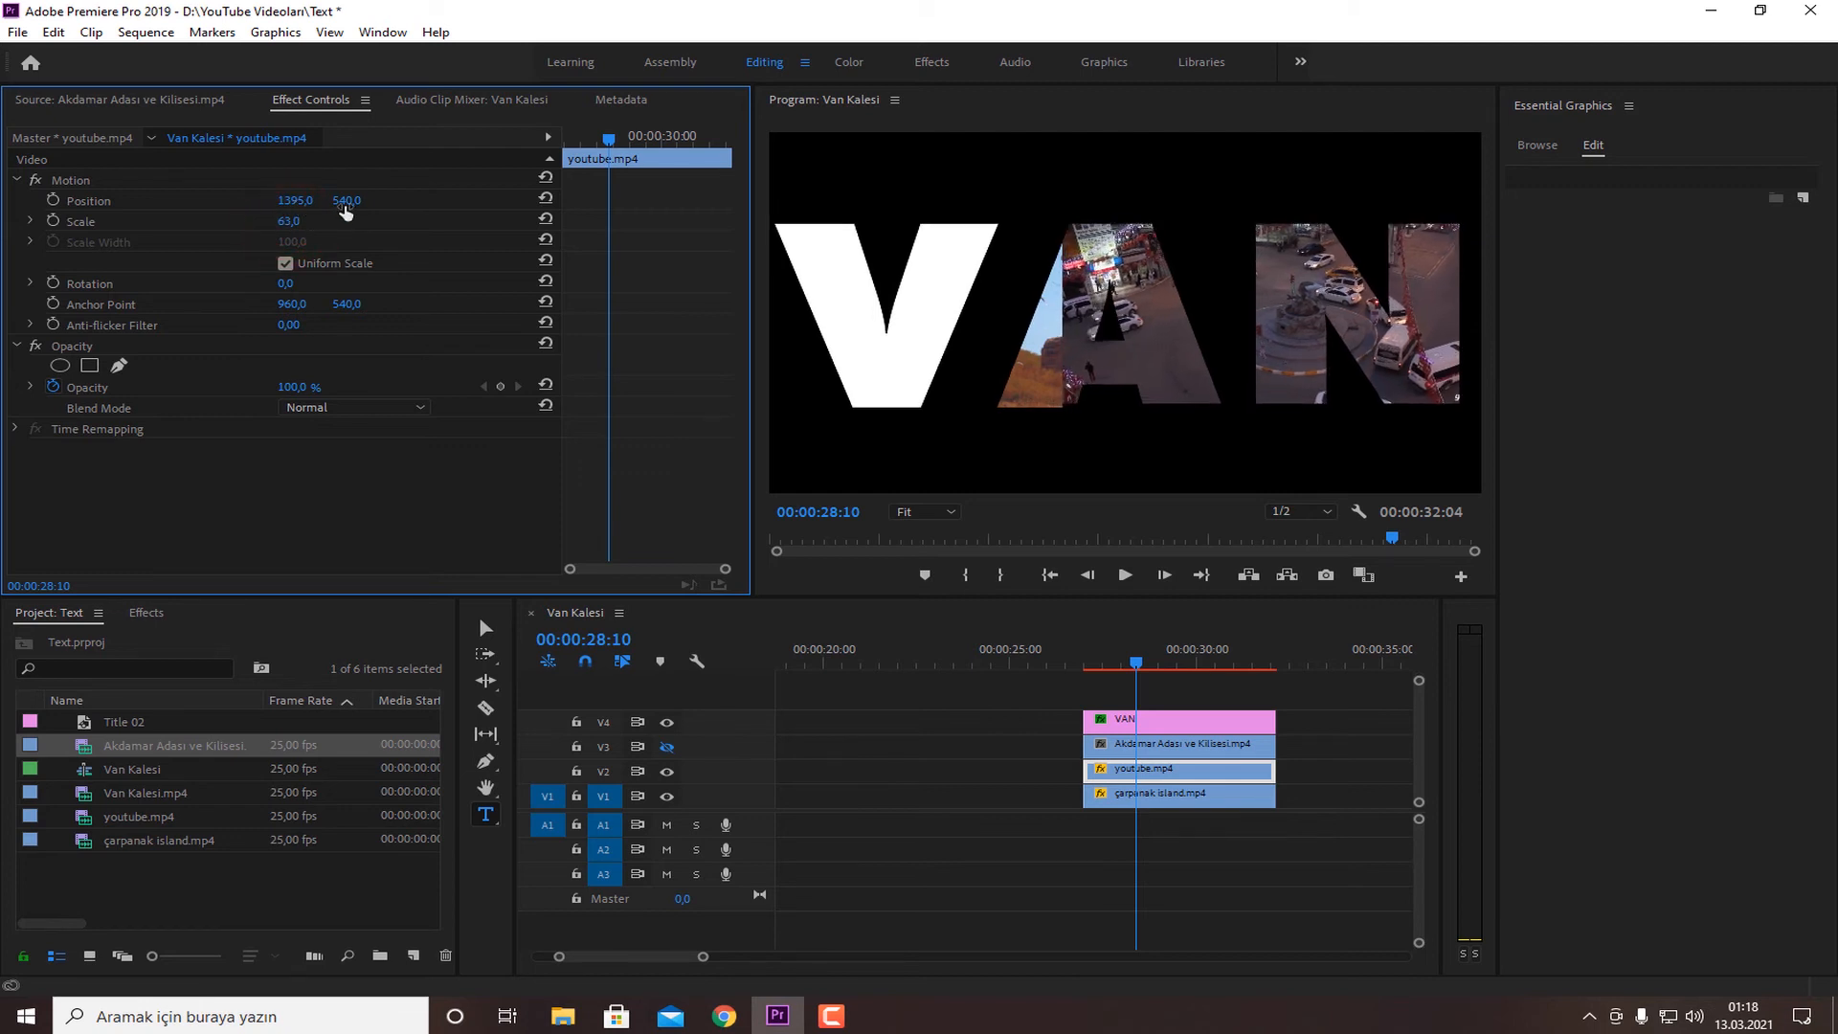
drag(292, 198, 330, 198)
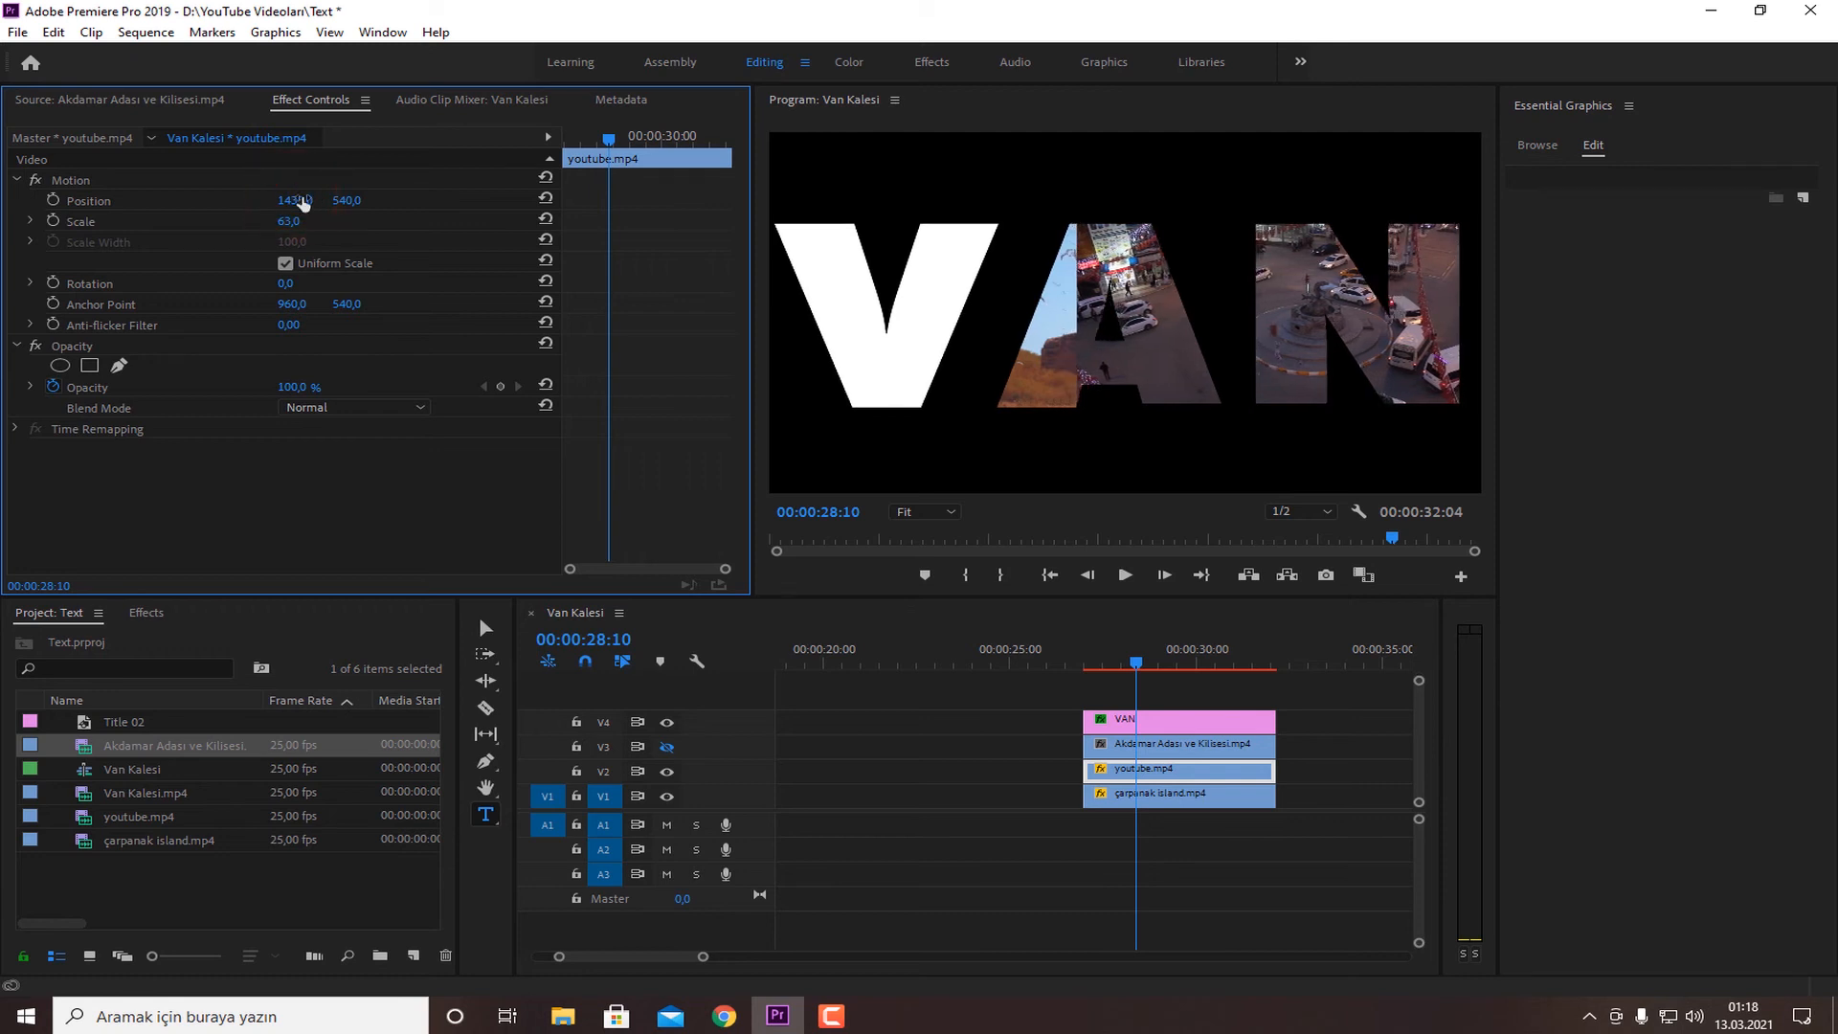
Draw a closed four-point opacity mask around the letter N on the youtube.mp4 clip
click(120, 366)
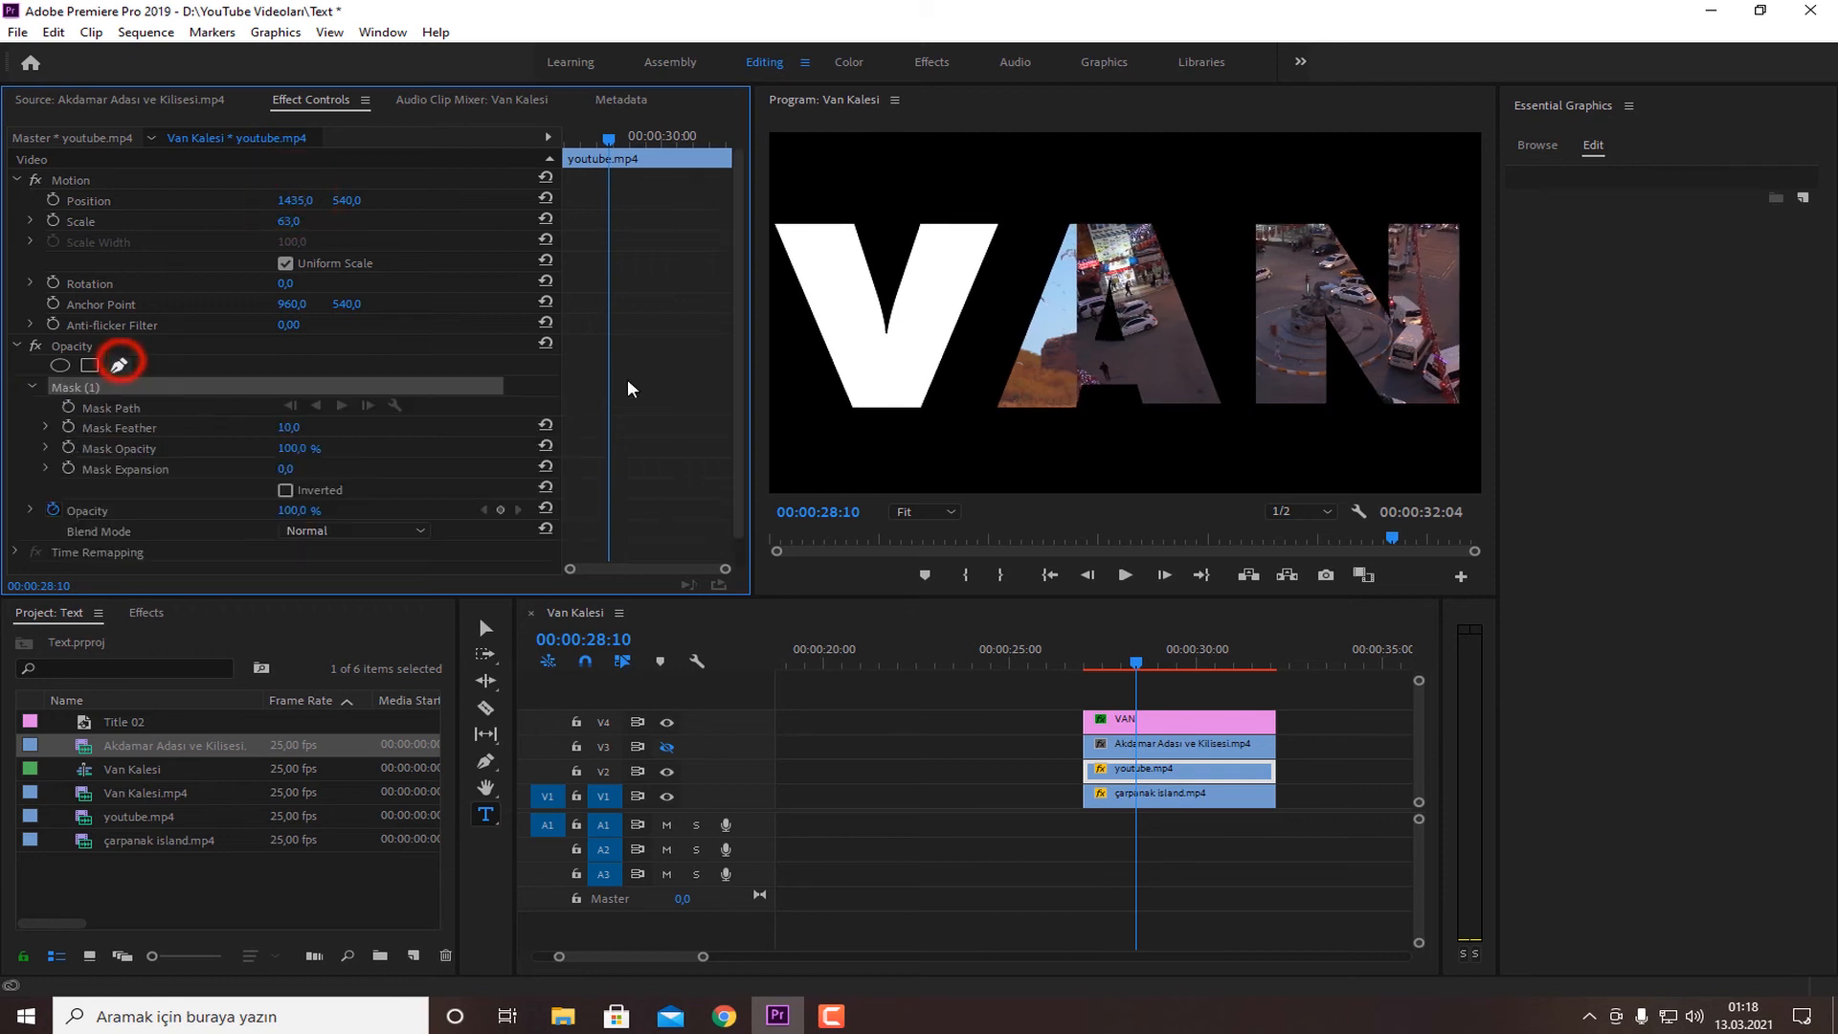
click(1227, 186)
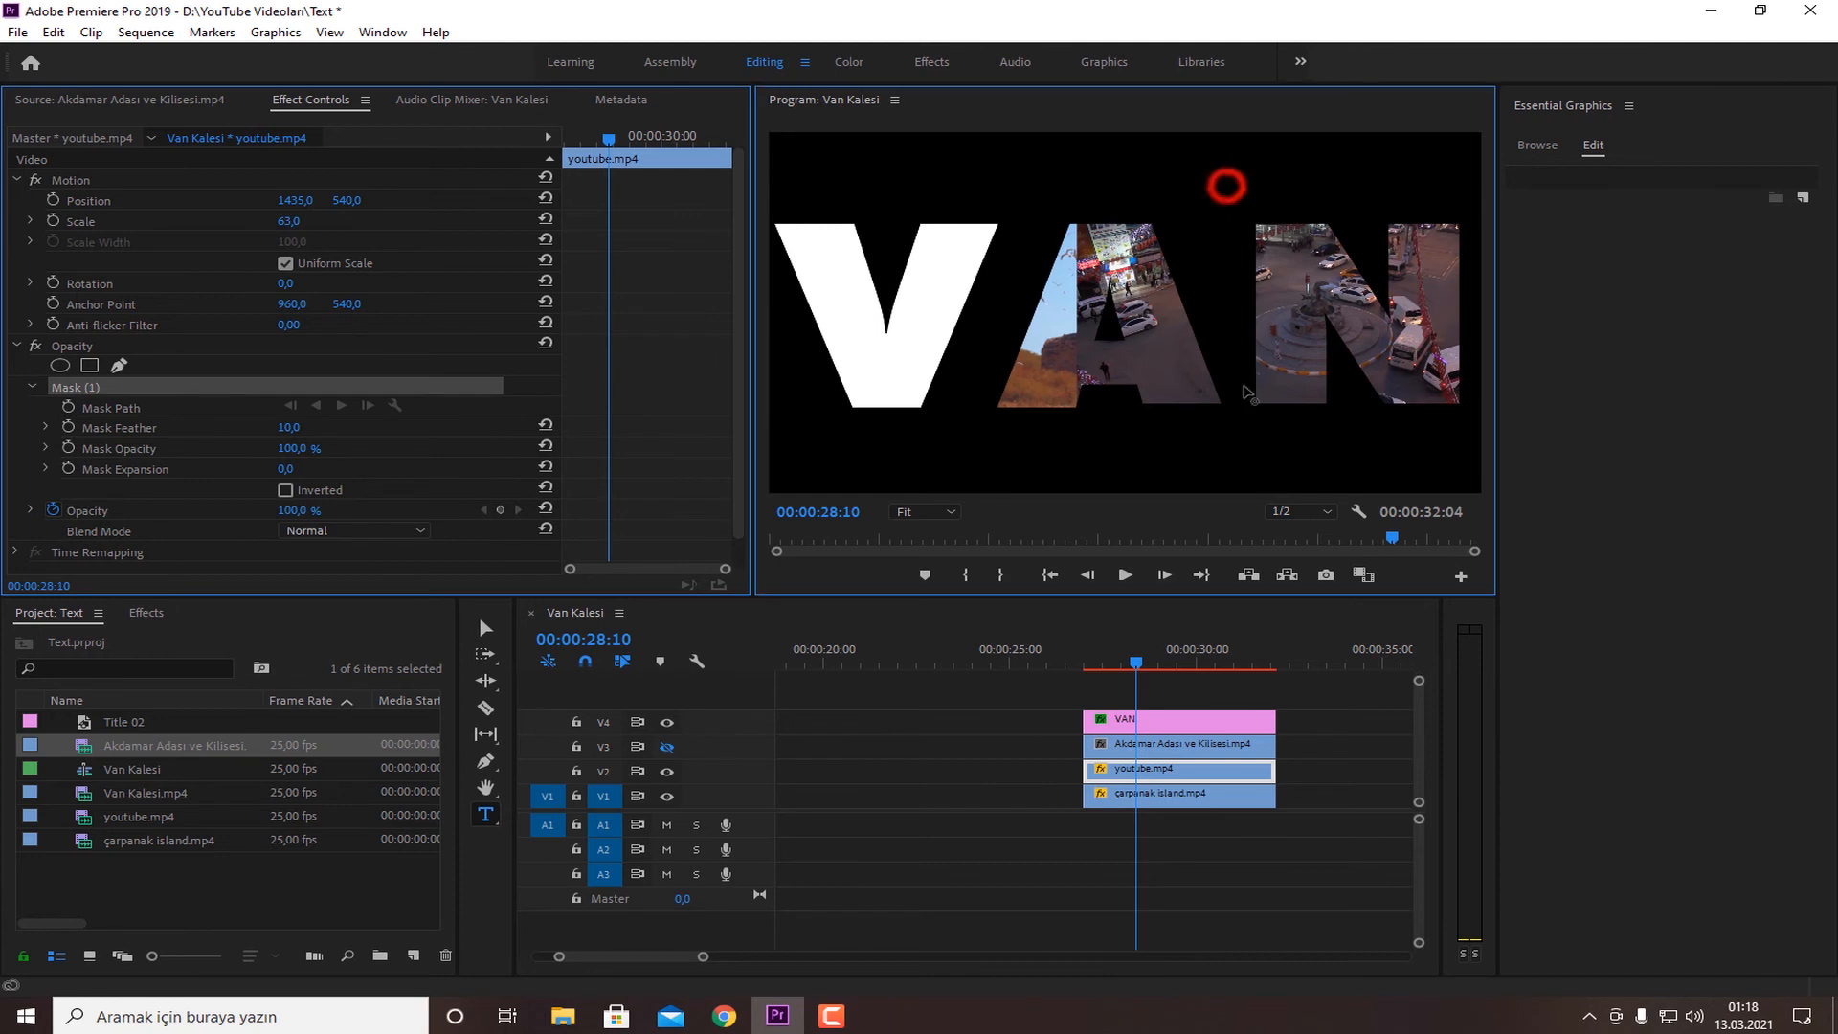
click(1244, 442)
click(1474, 443)
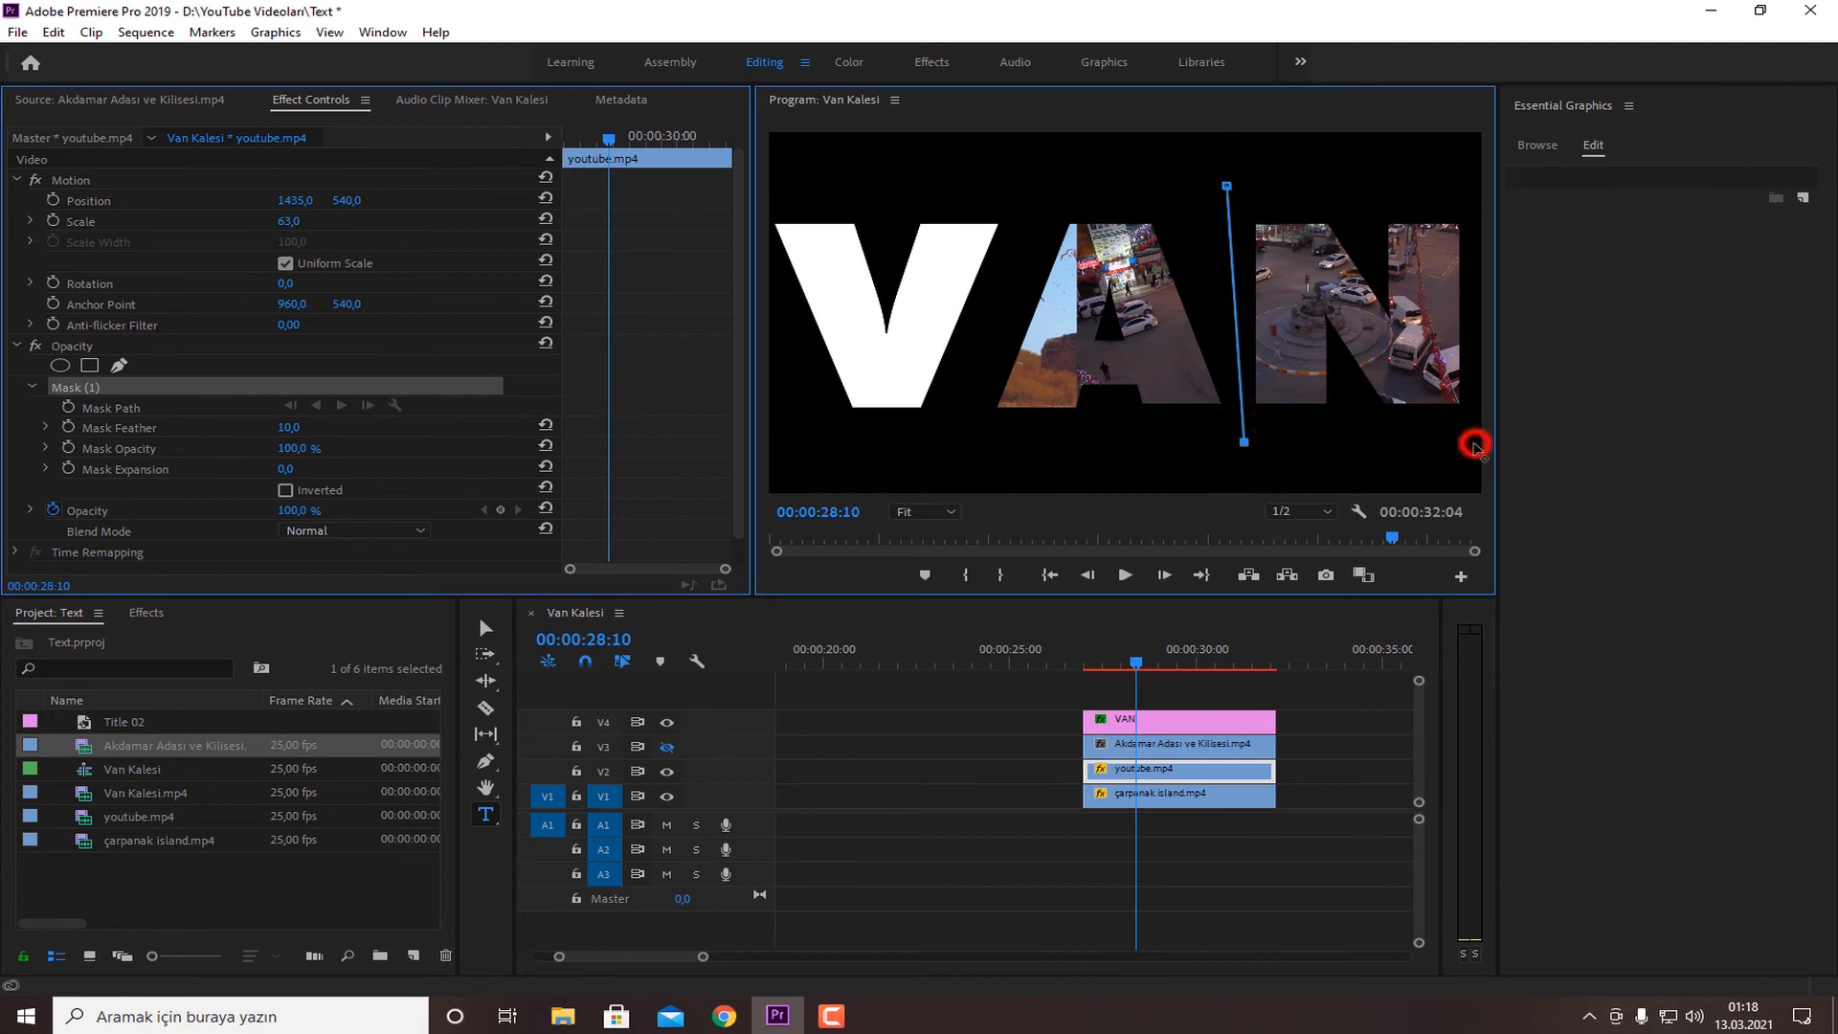
click(1470, 185)
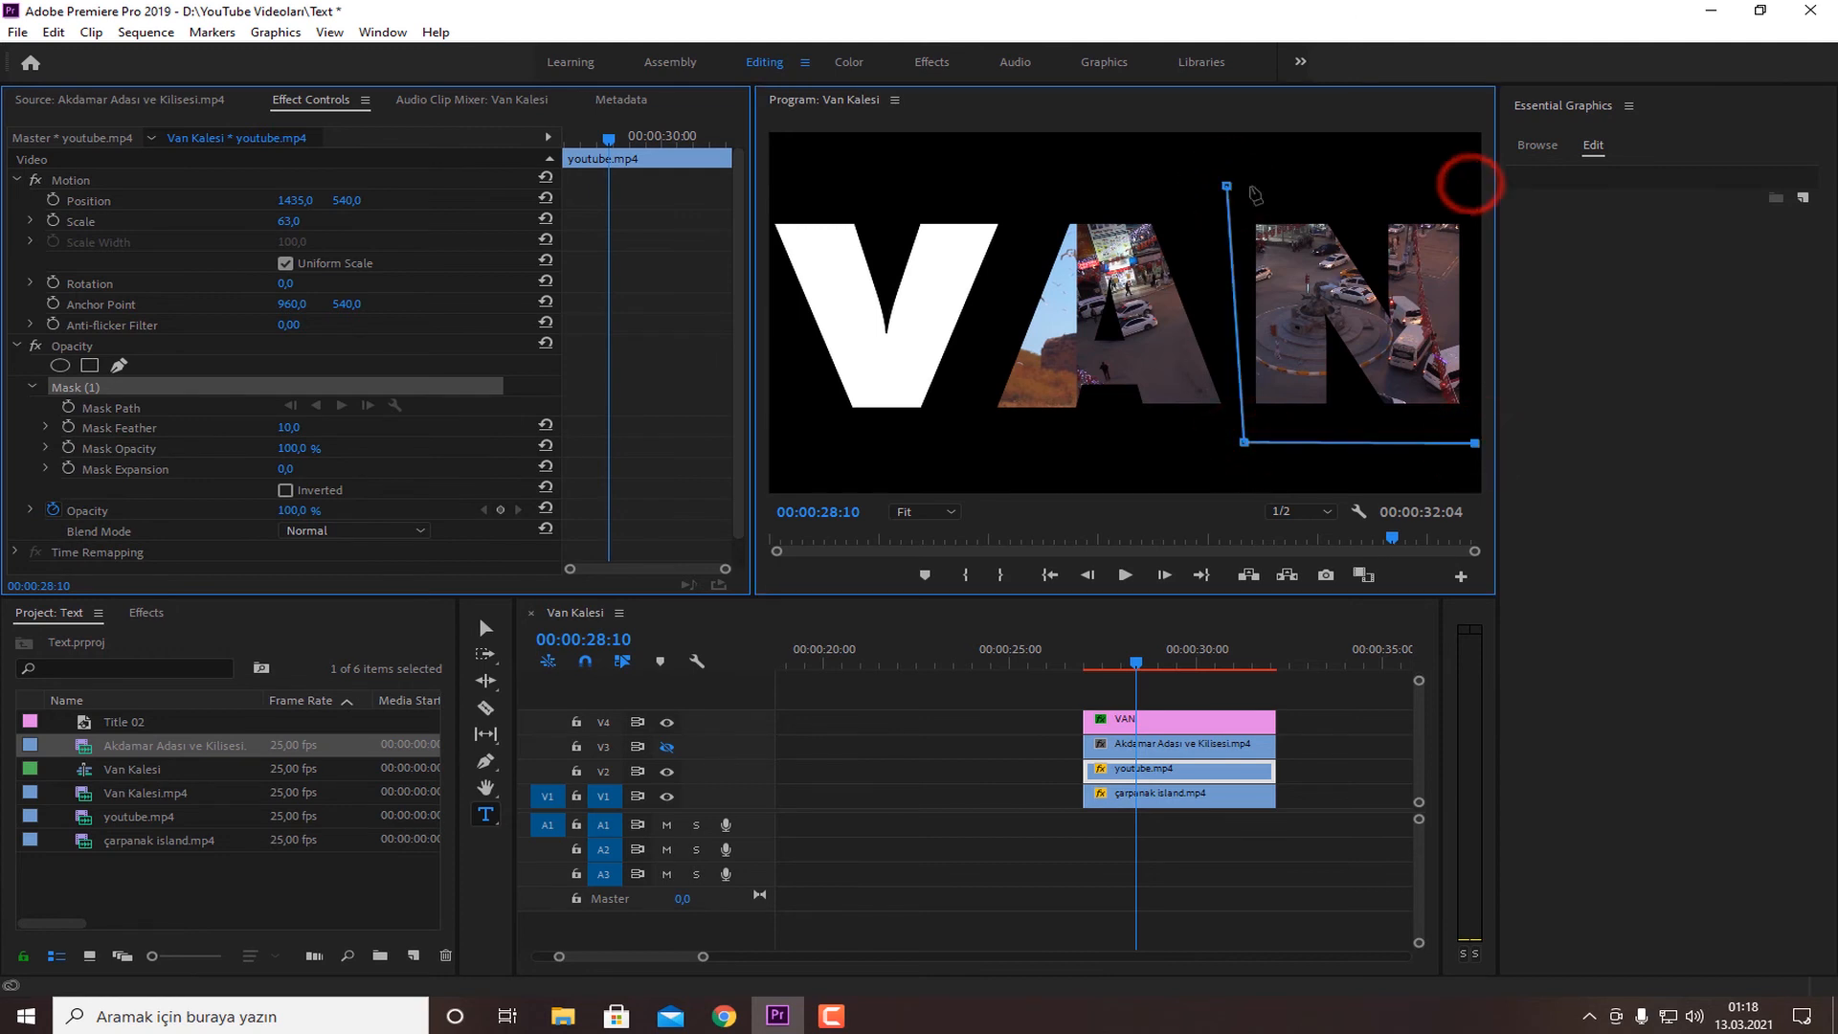
click(1227, 185)
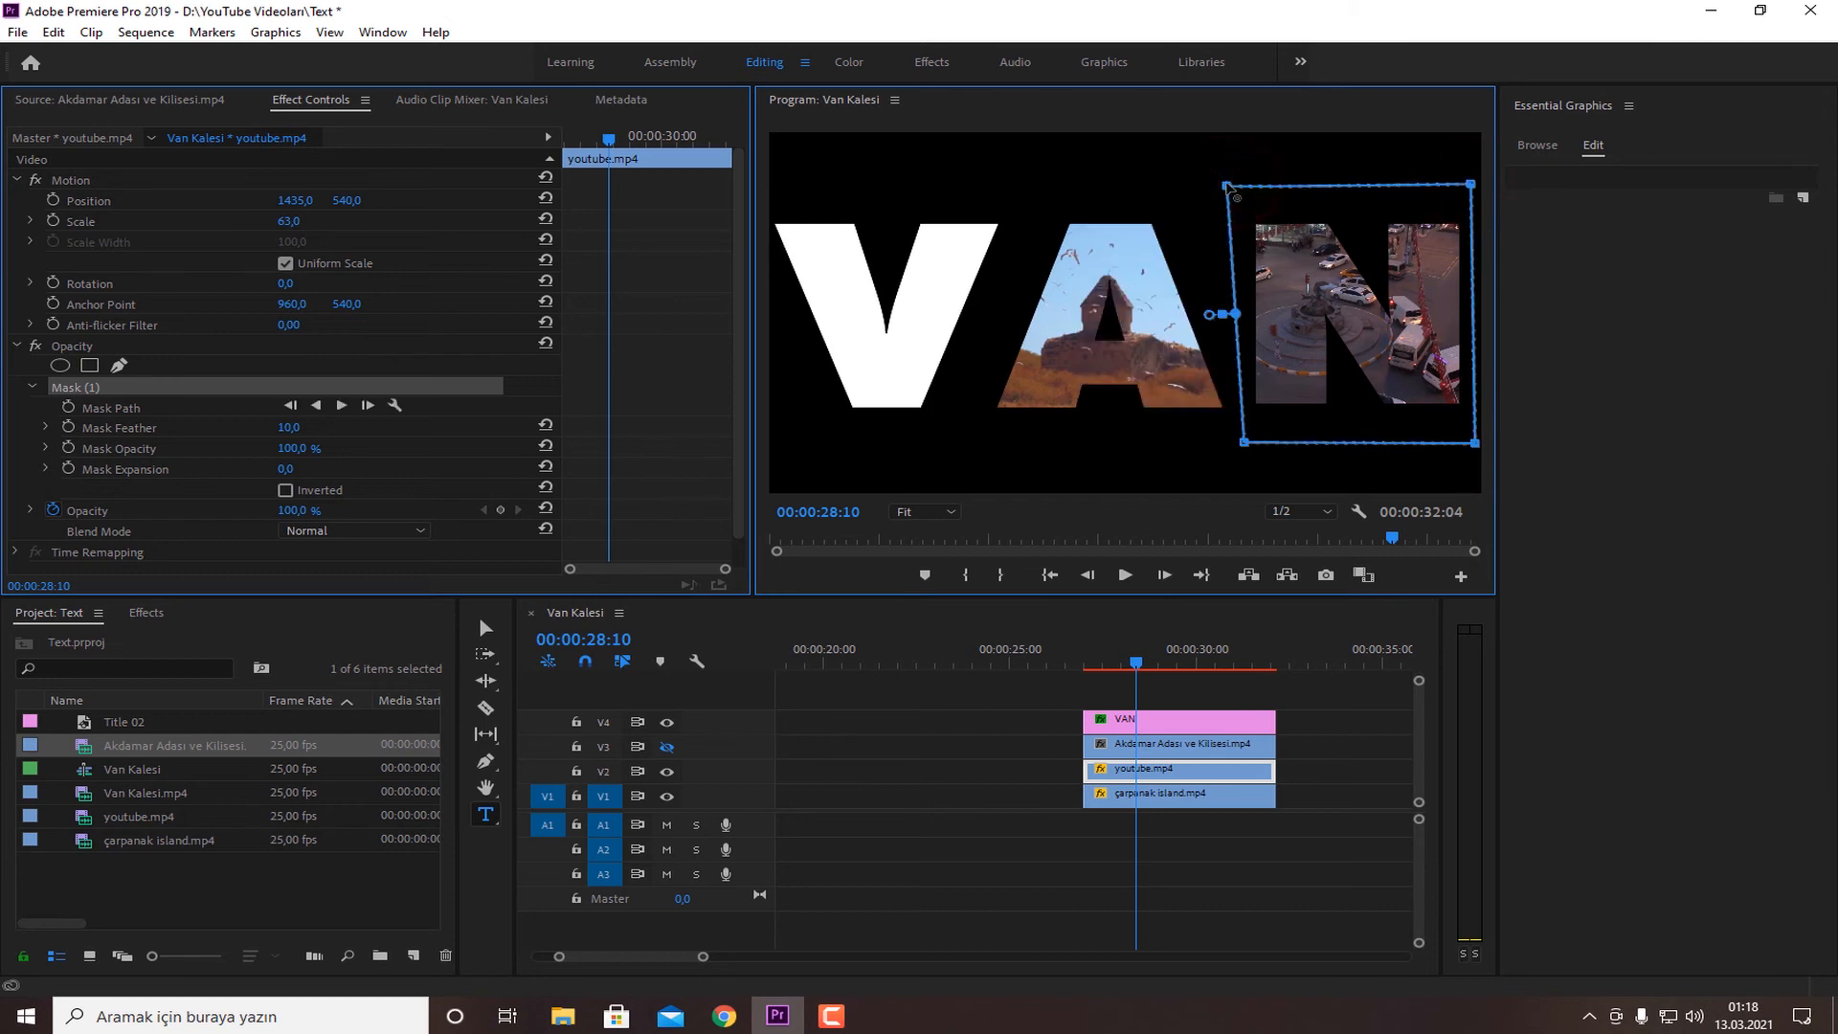
Show track V3 and set the Akdamar Adası ve Kilisesi.mp4 clip to scale 64 and position 331, 540, behind the letter V
click(1149, 750)
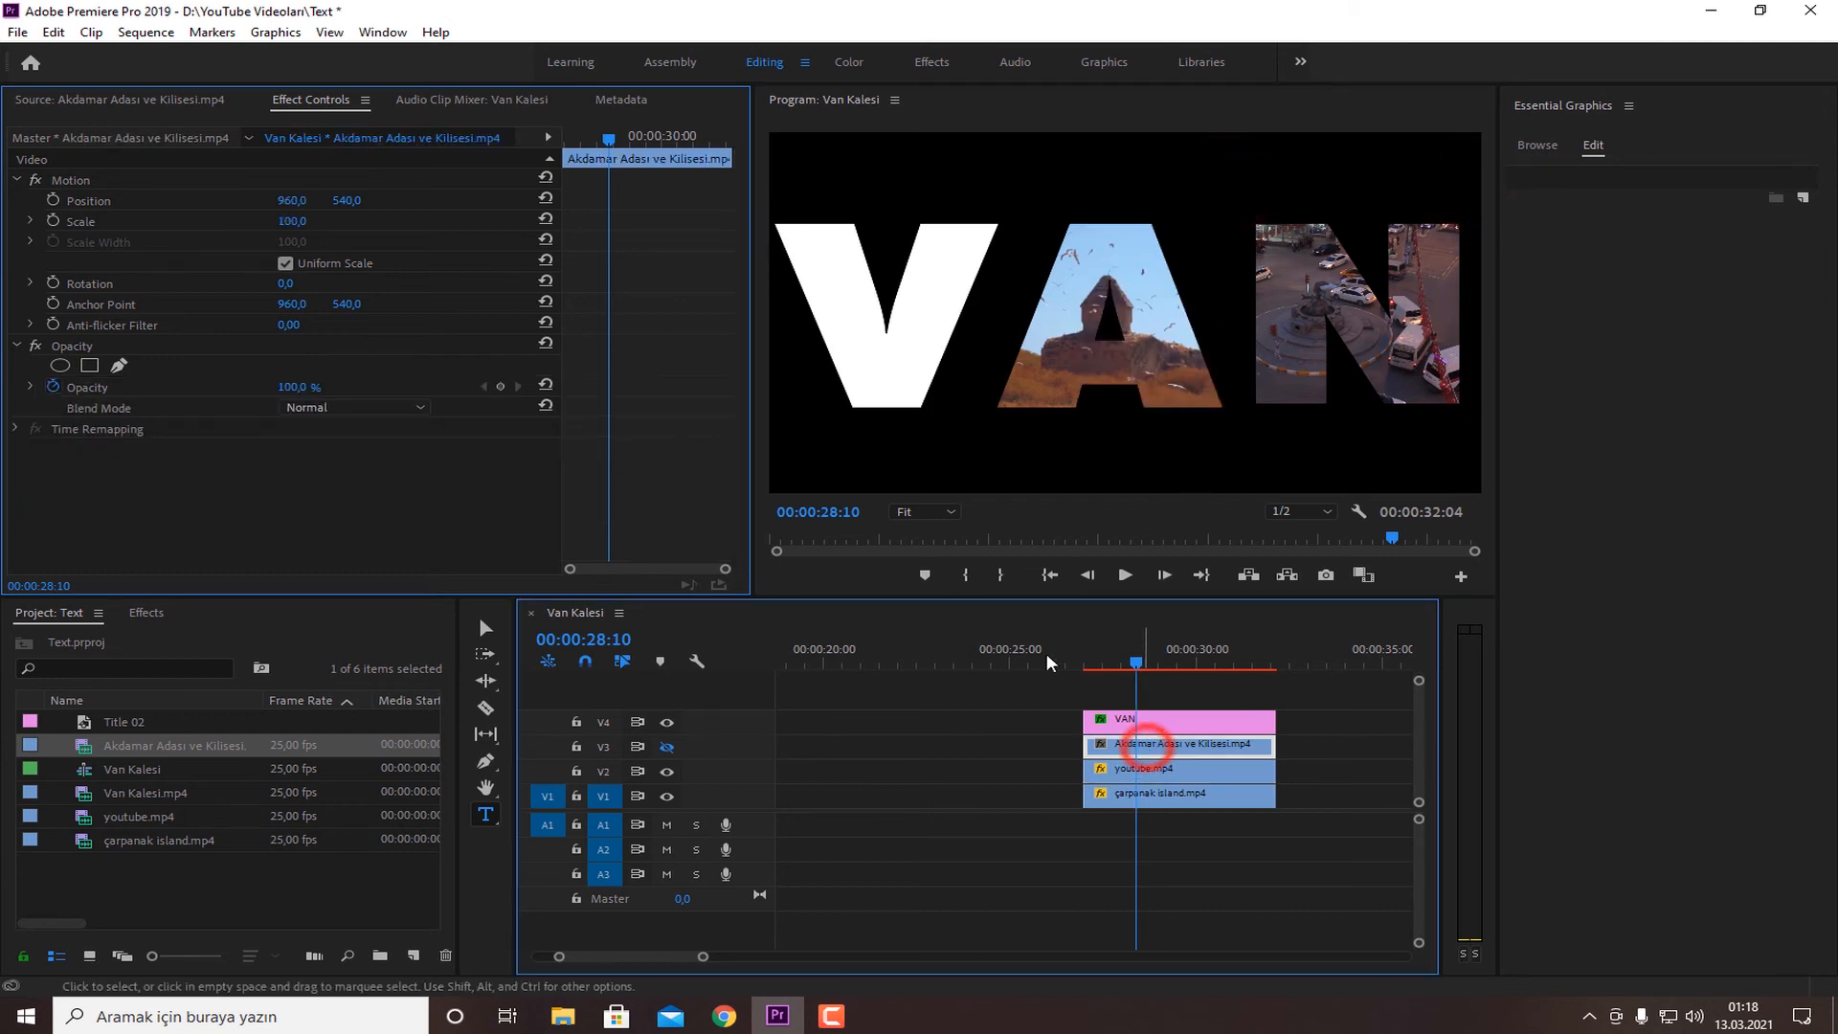
click(668, 747)
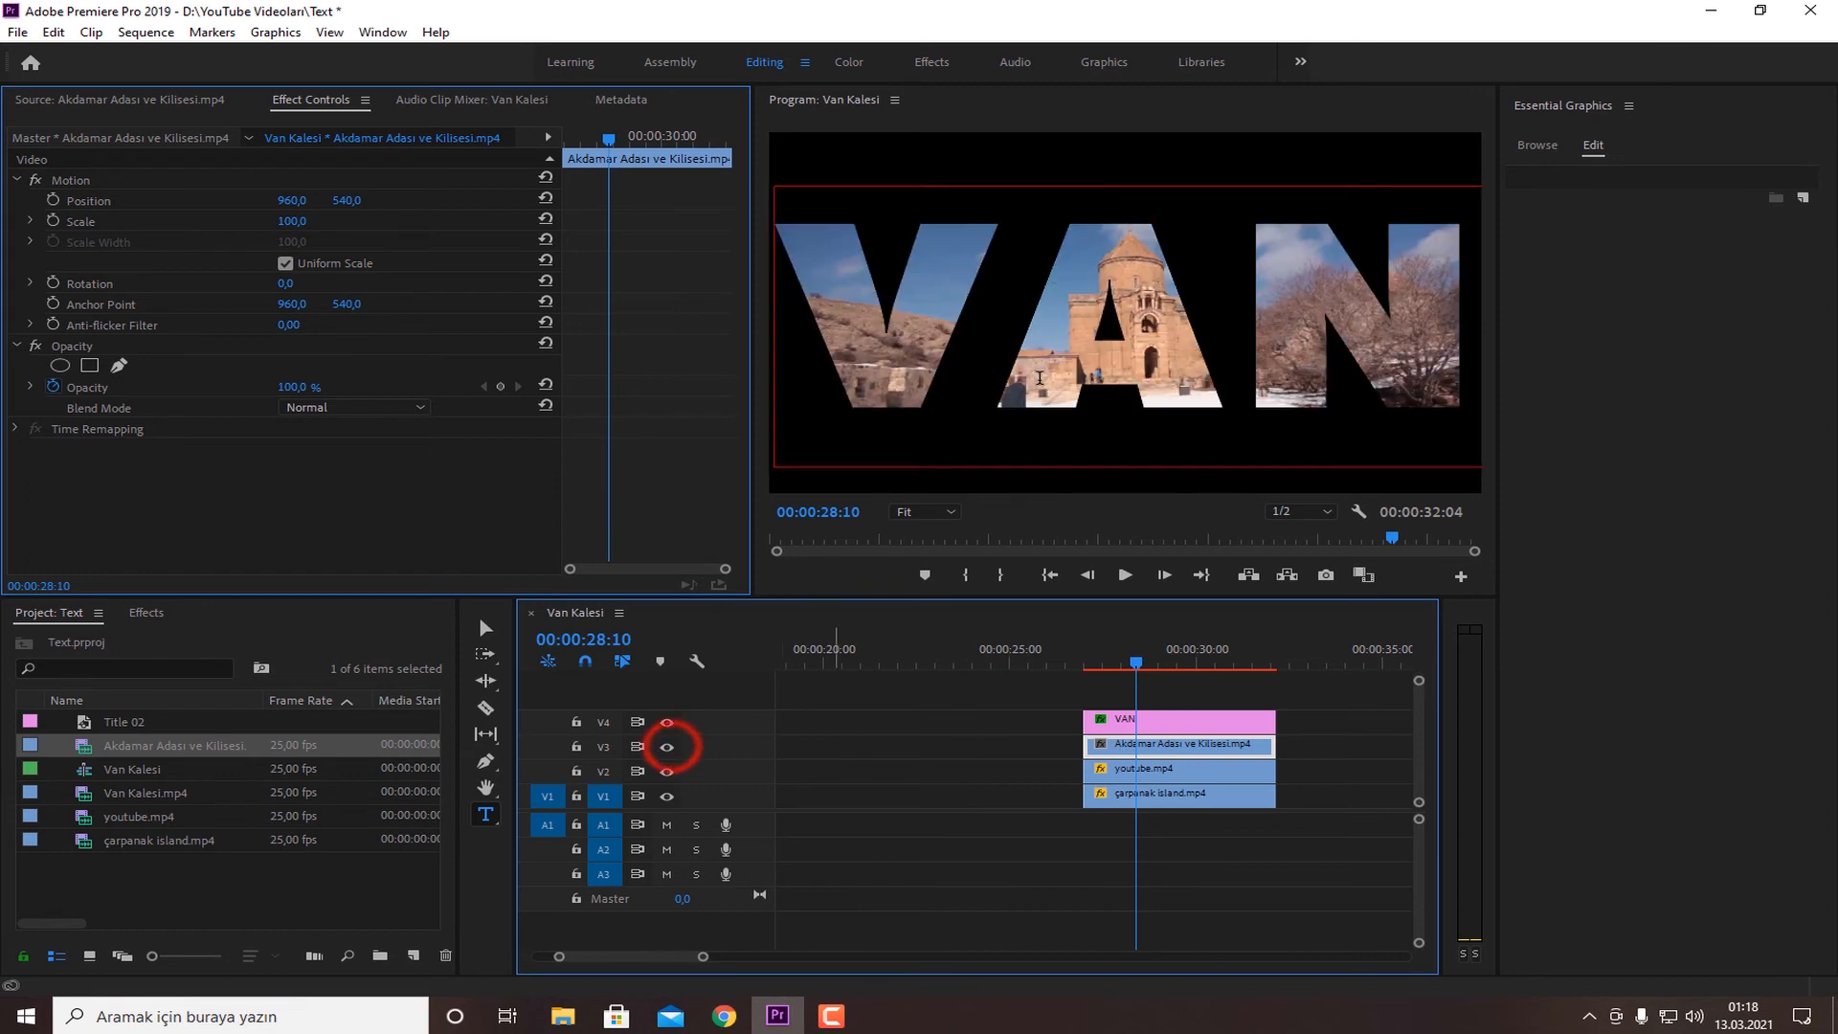
drag(289, 222, 210, 202)
click(296, 201)
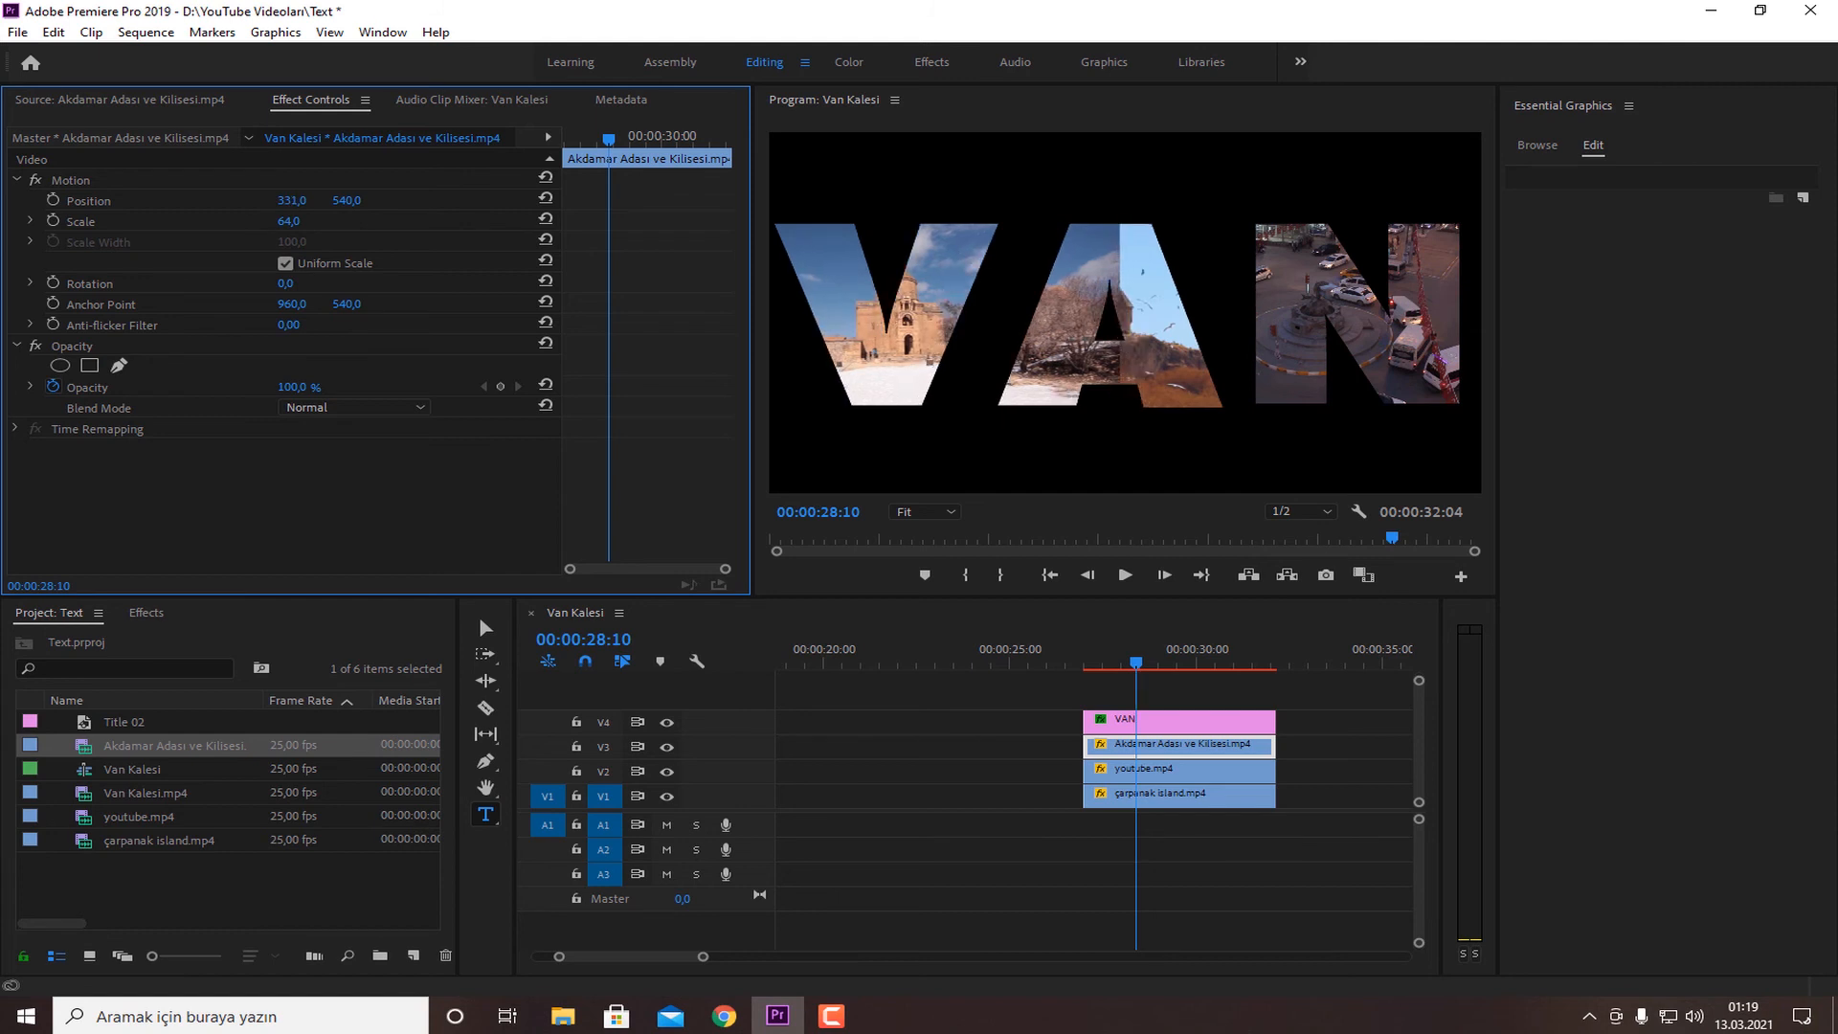
Set the Akdamar Adası ve Kilisesi.mp4 clip's scale to 60 and draw a closed four-point opacity mask around the letter V
drag(292, 219, 287, 219)
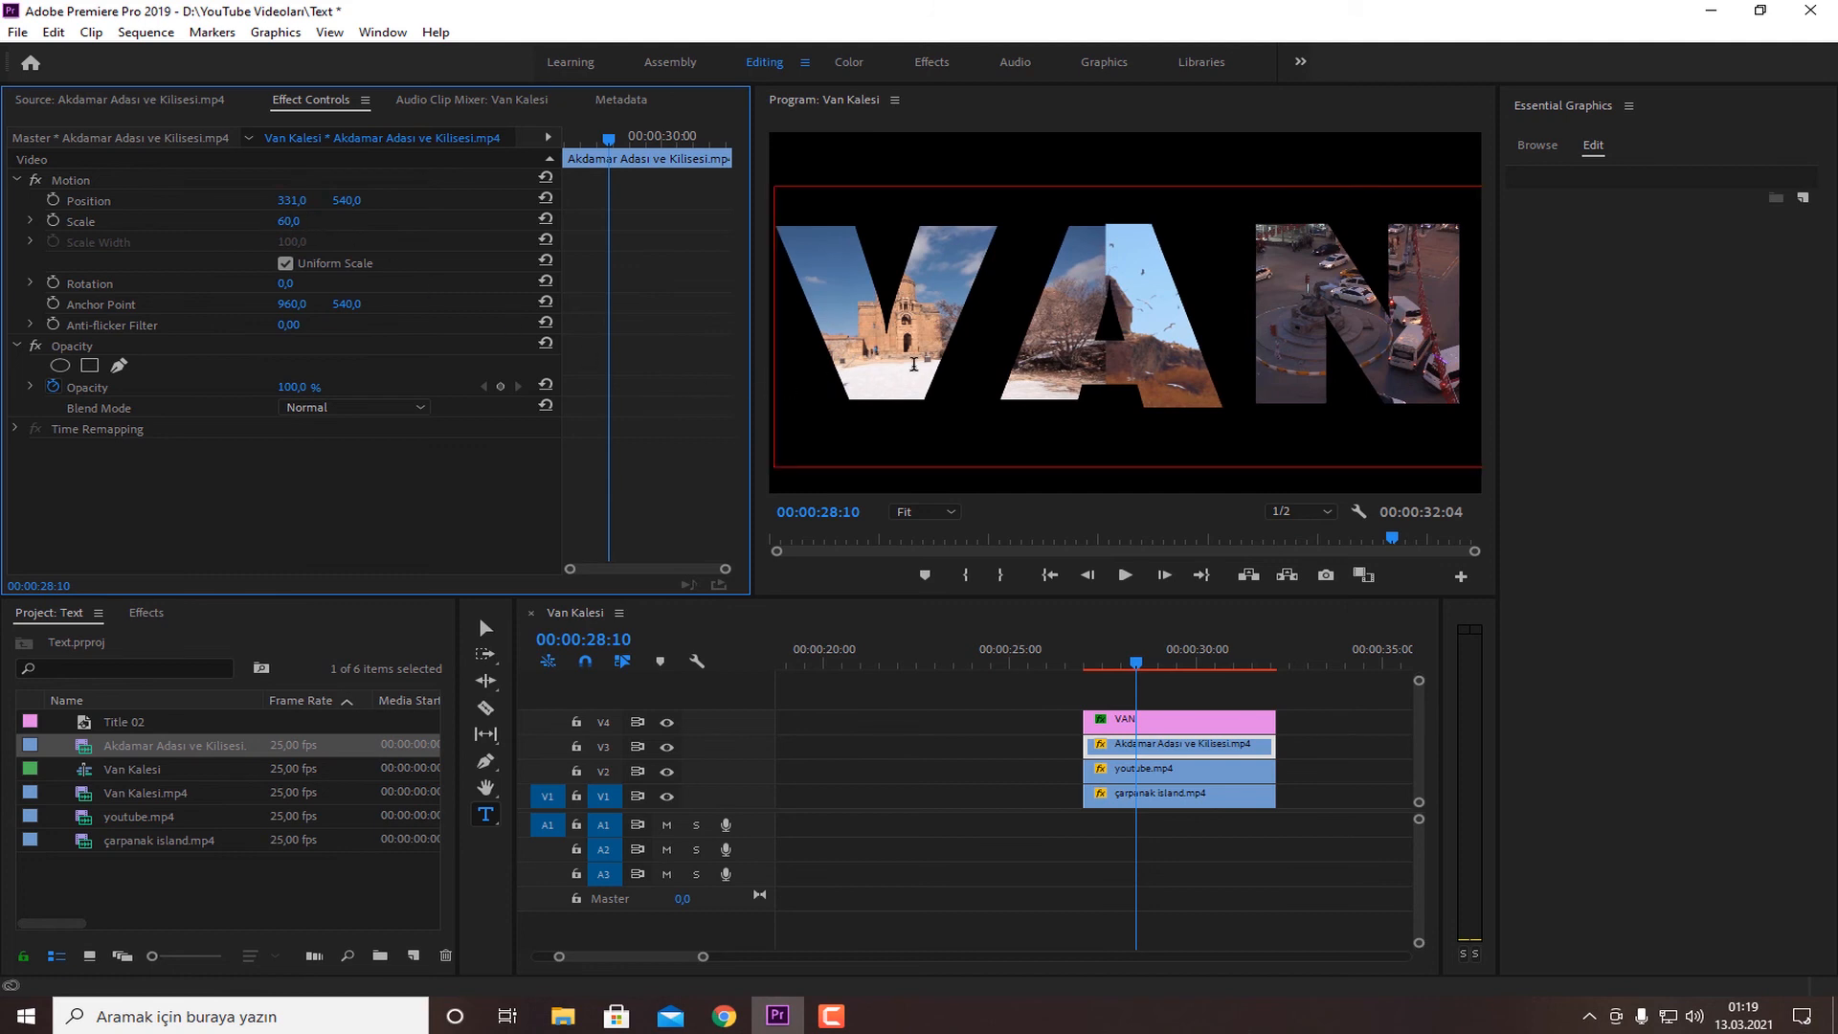
click(120, 365)
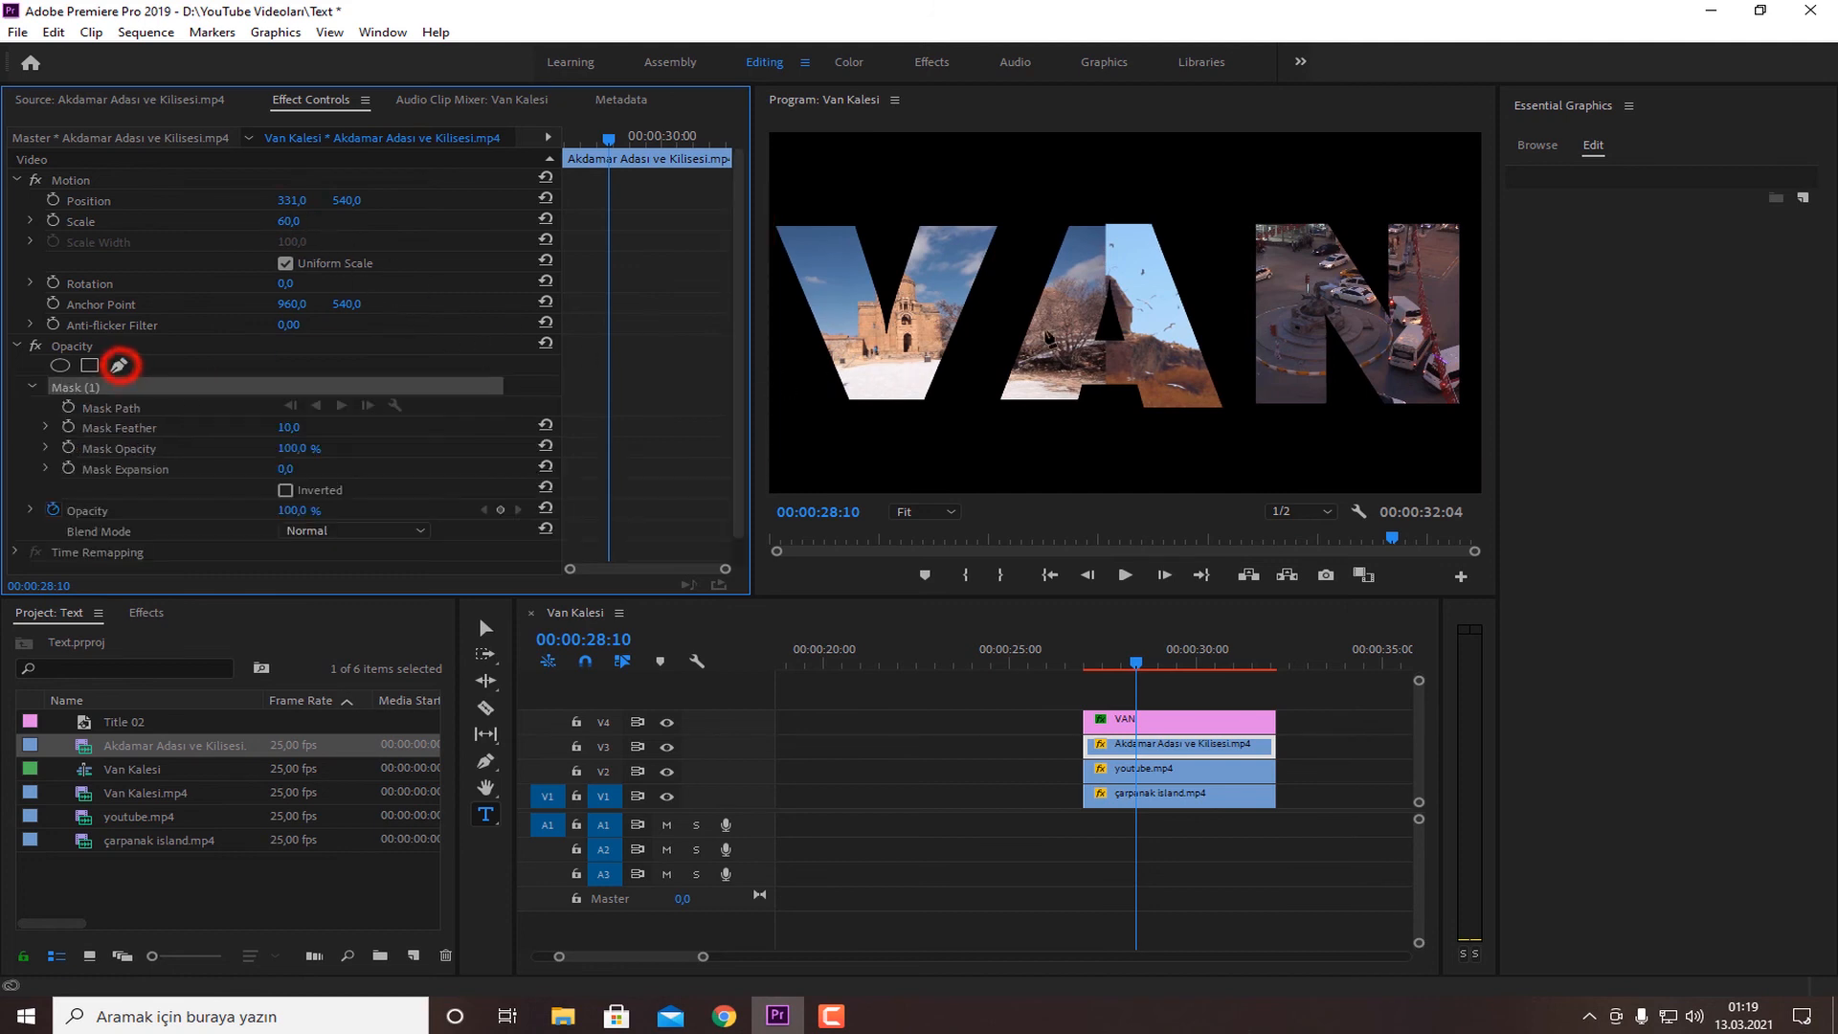
click(1042, 183)
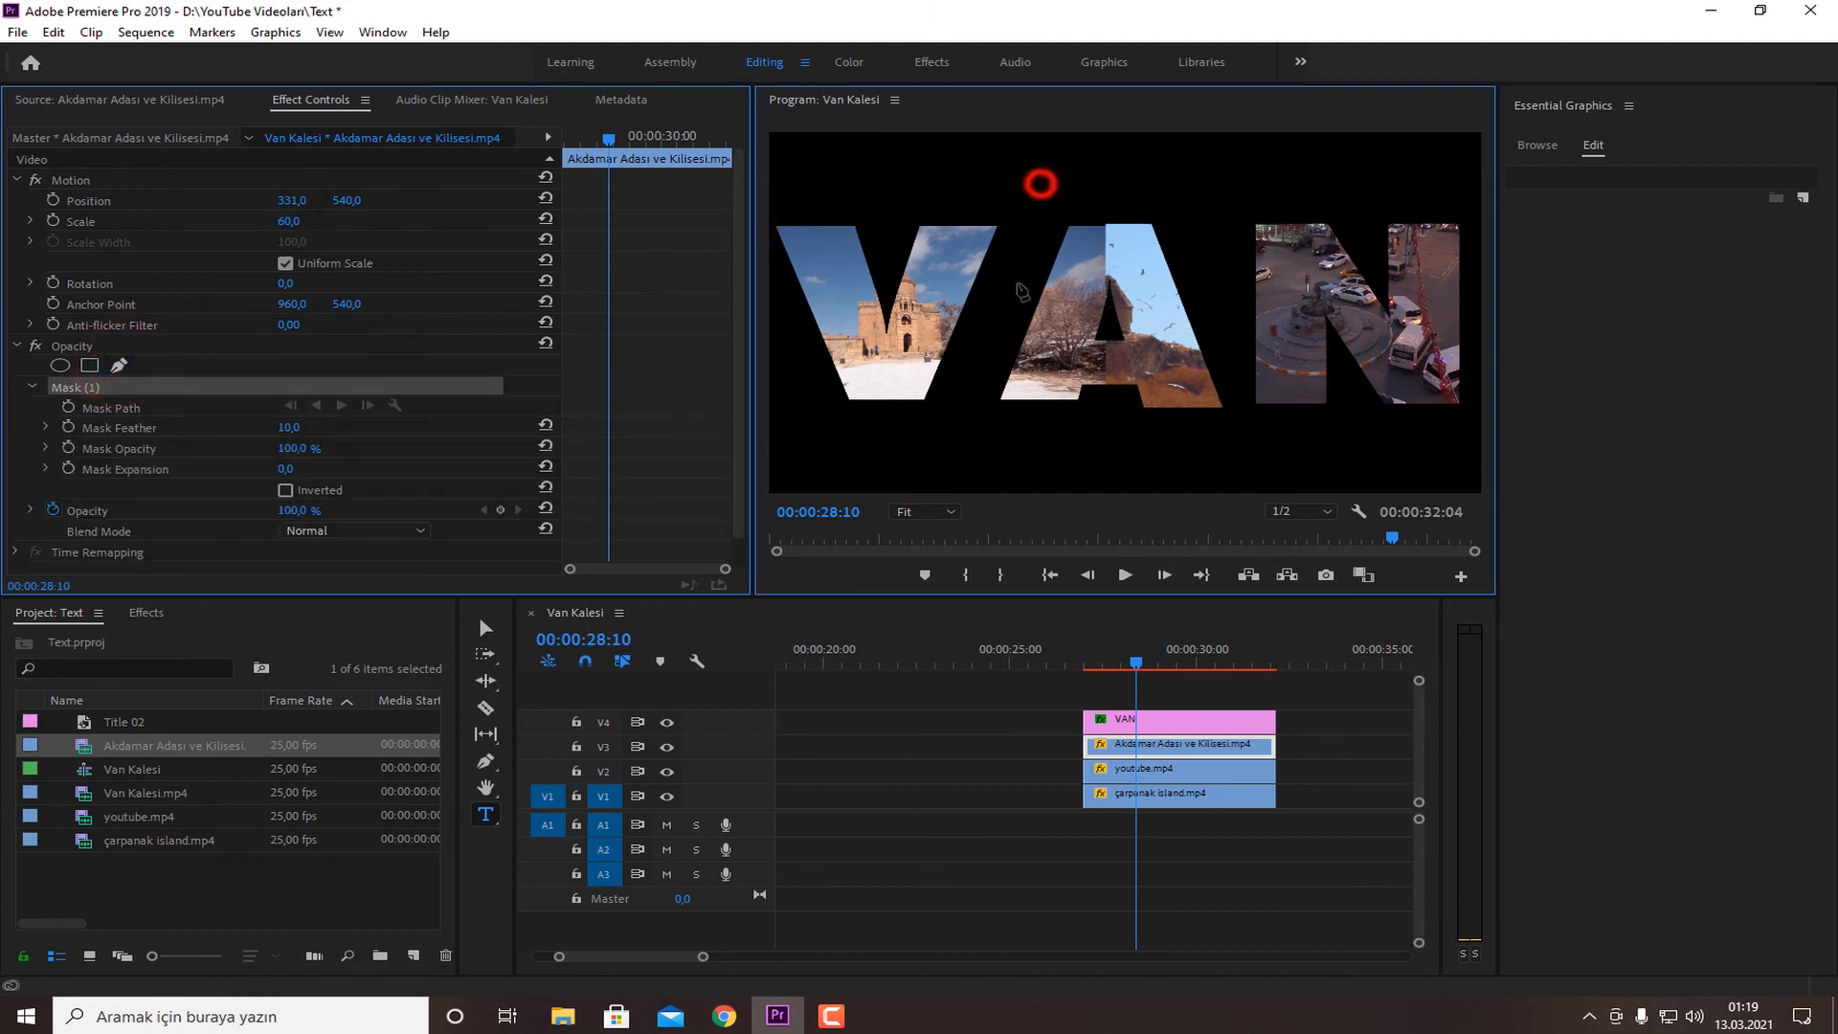
click(916, 454)
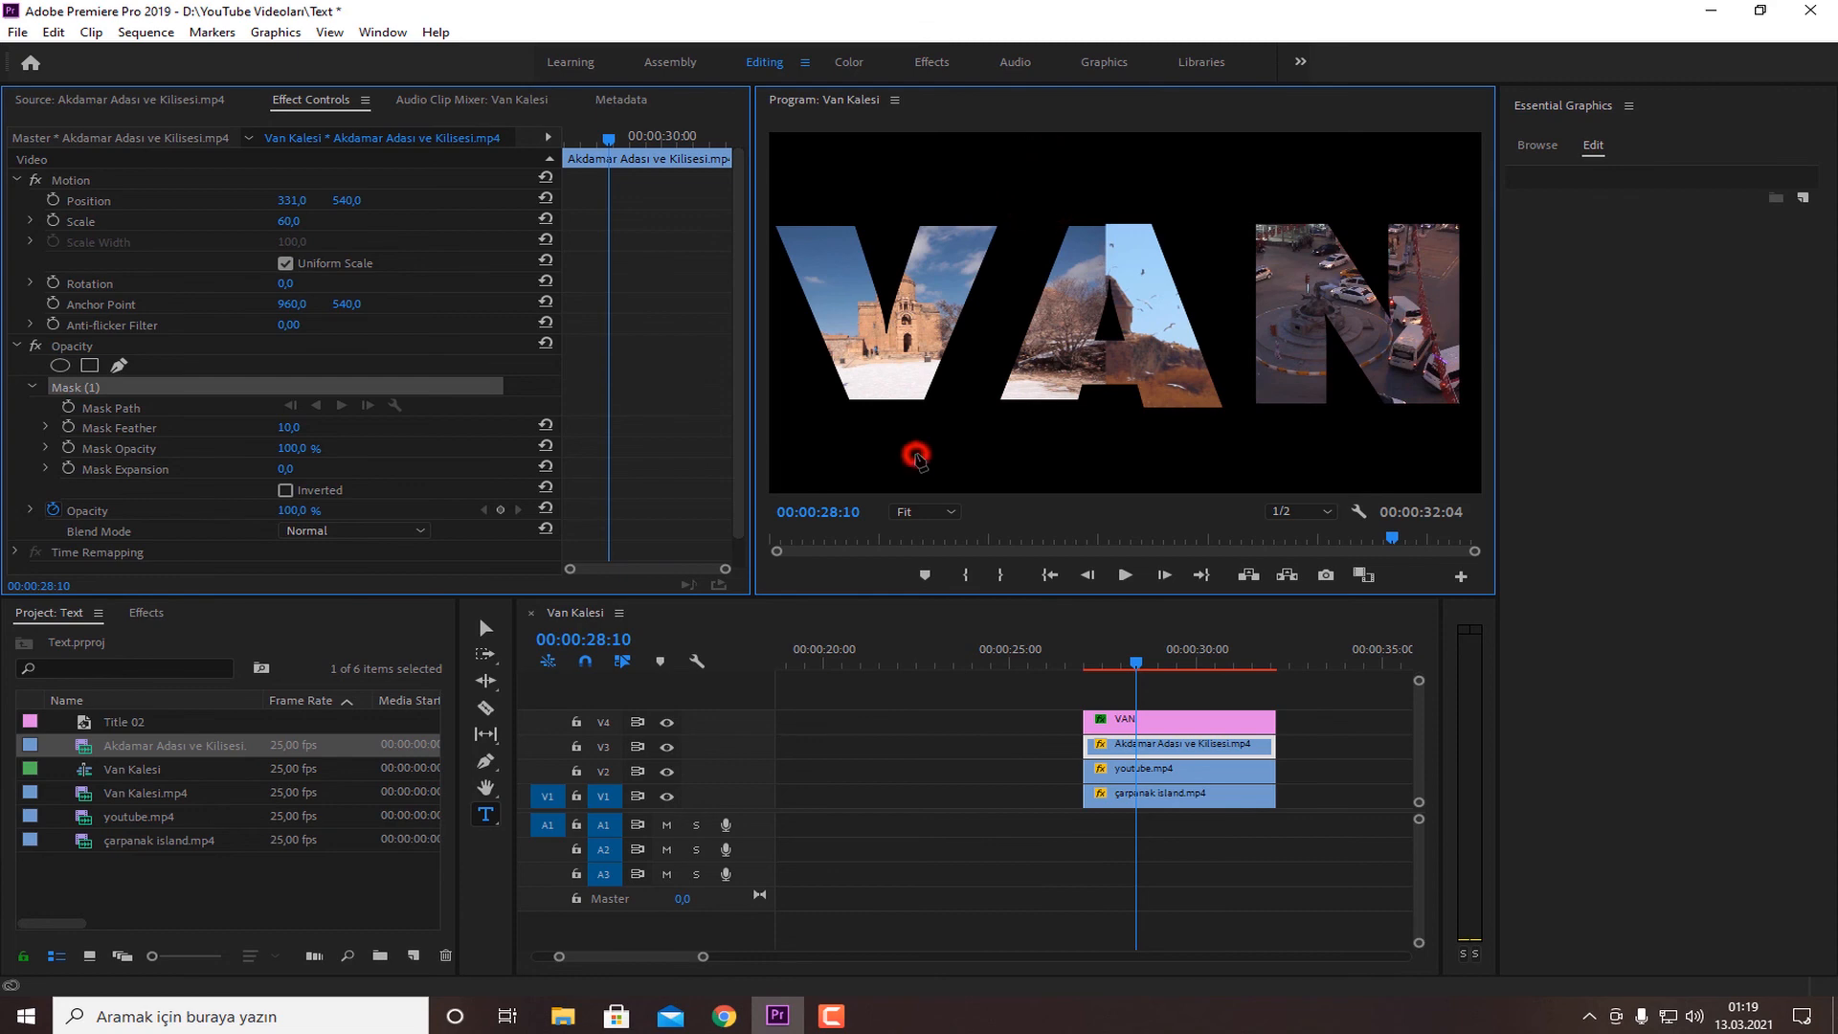
click(771, 454)
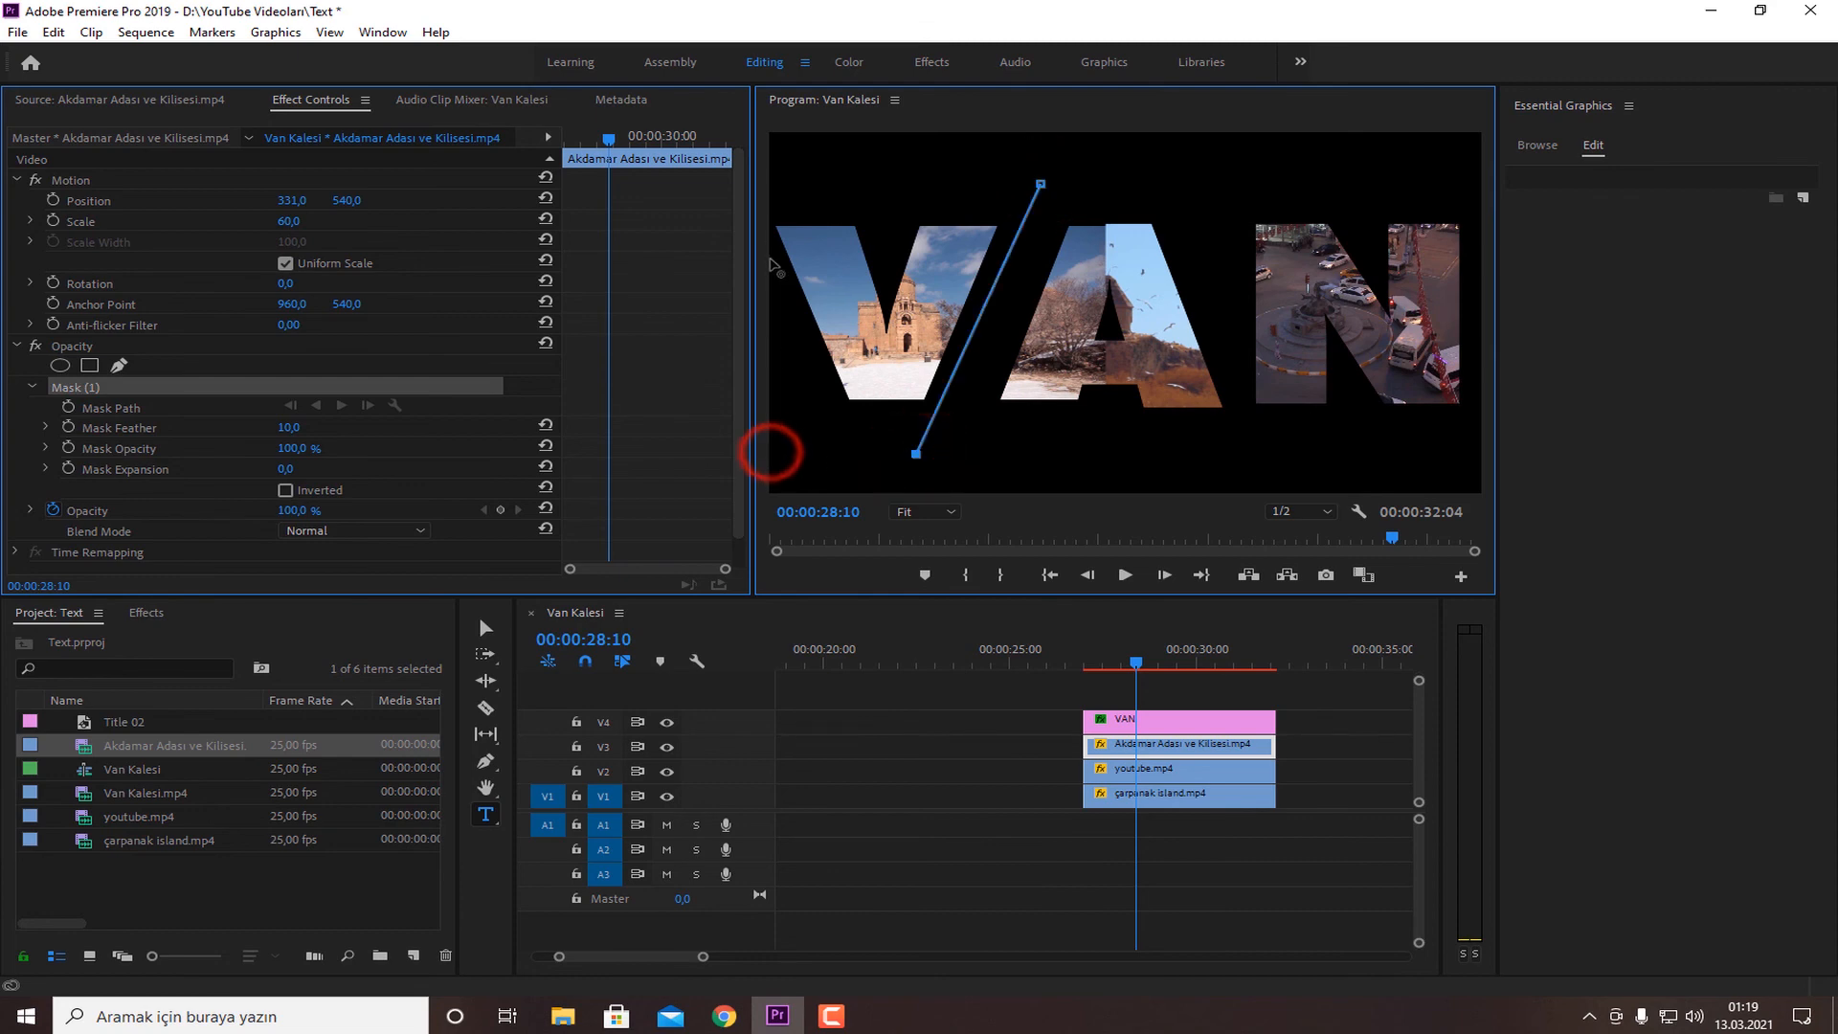
click(772, 182)
click(772, 180)
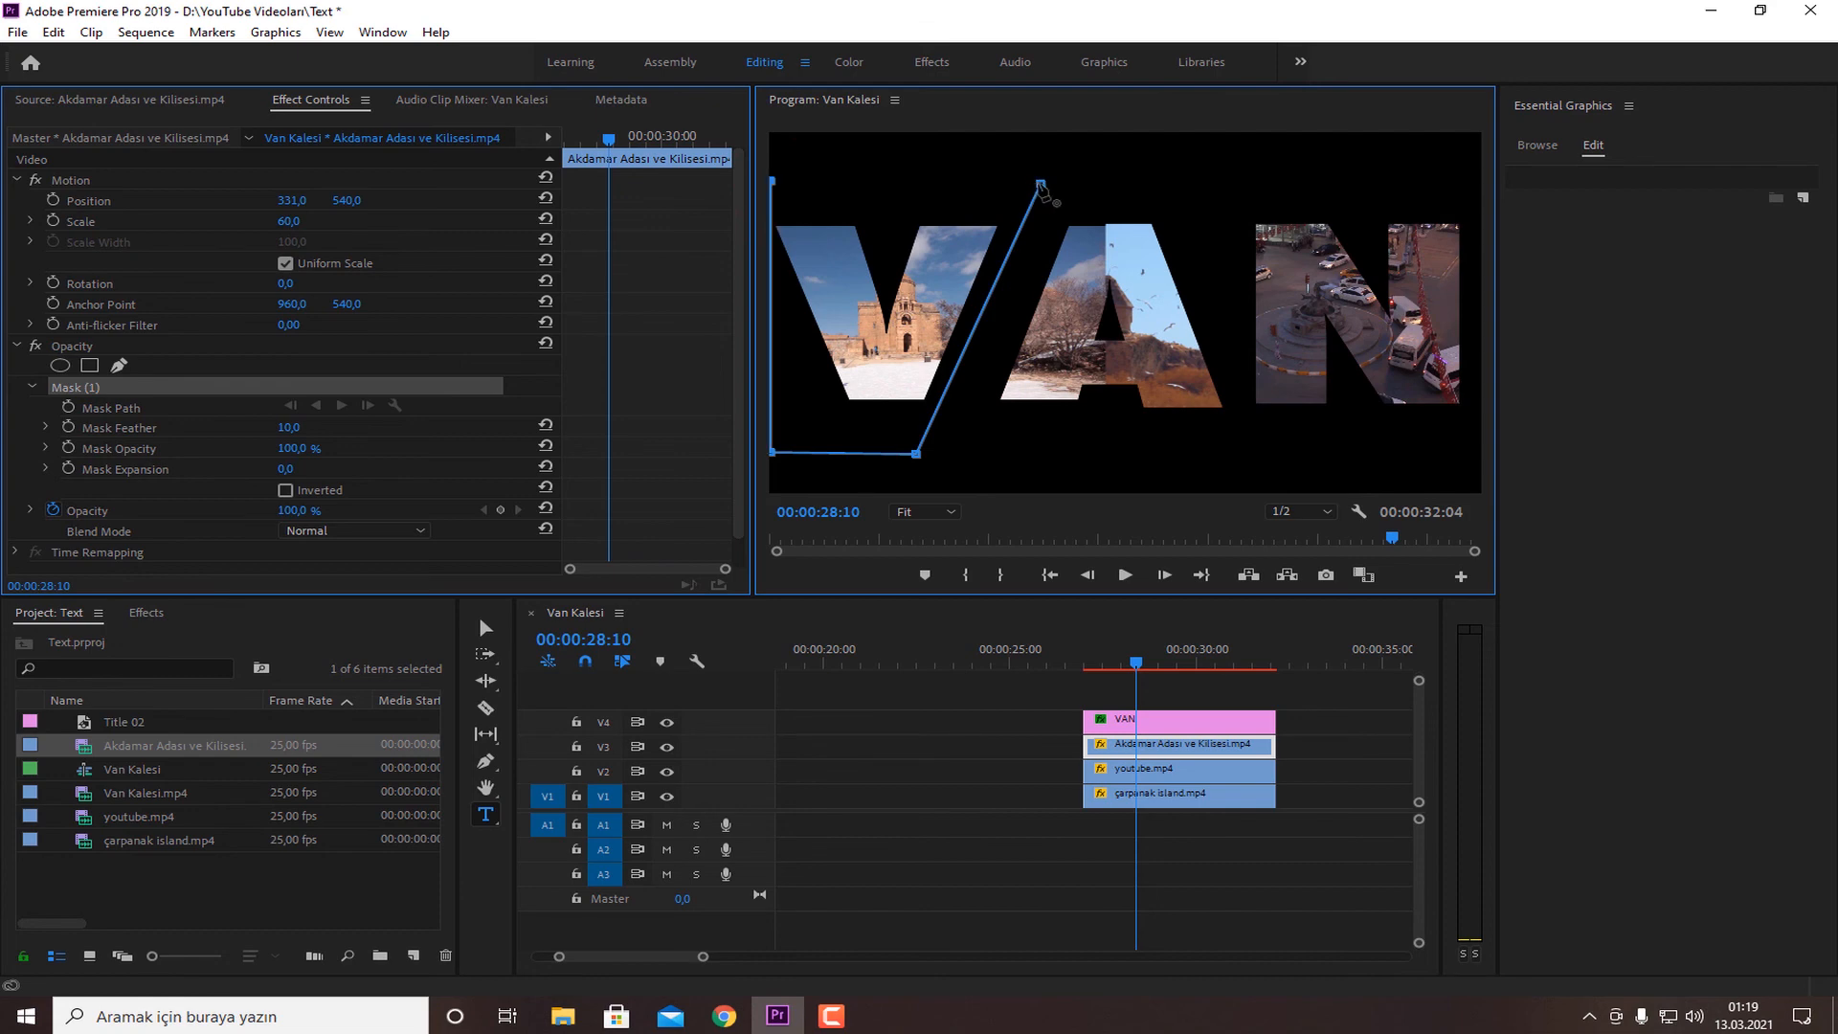
click(1041, 184)
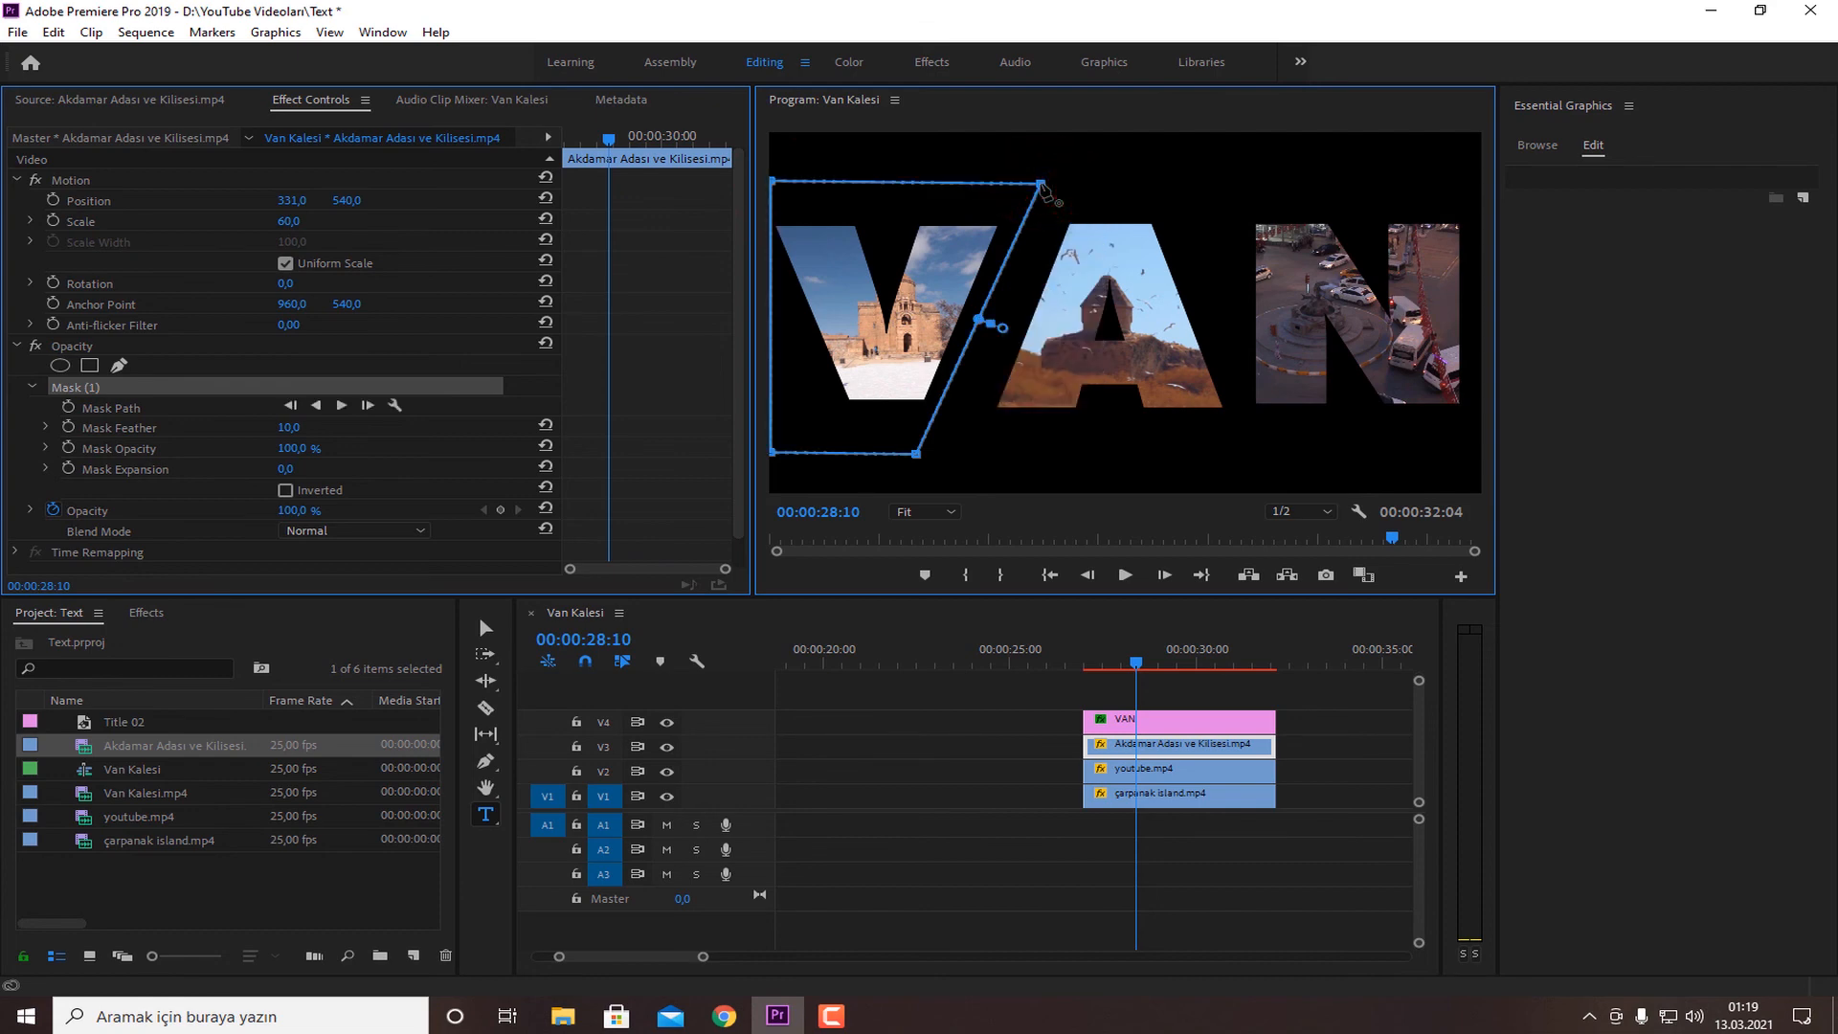
Save the project and render the sequence previews
key(ctrl+s)
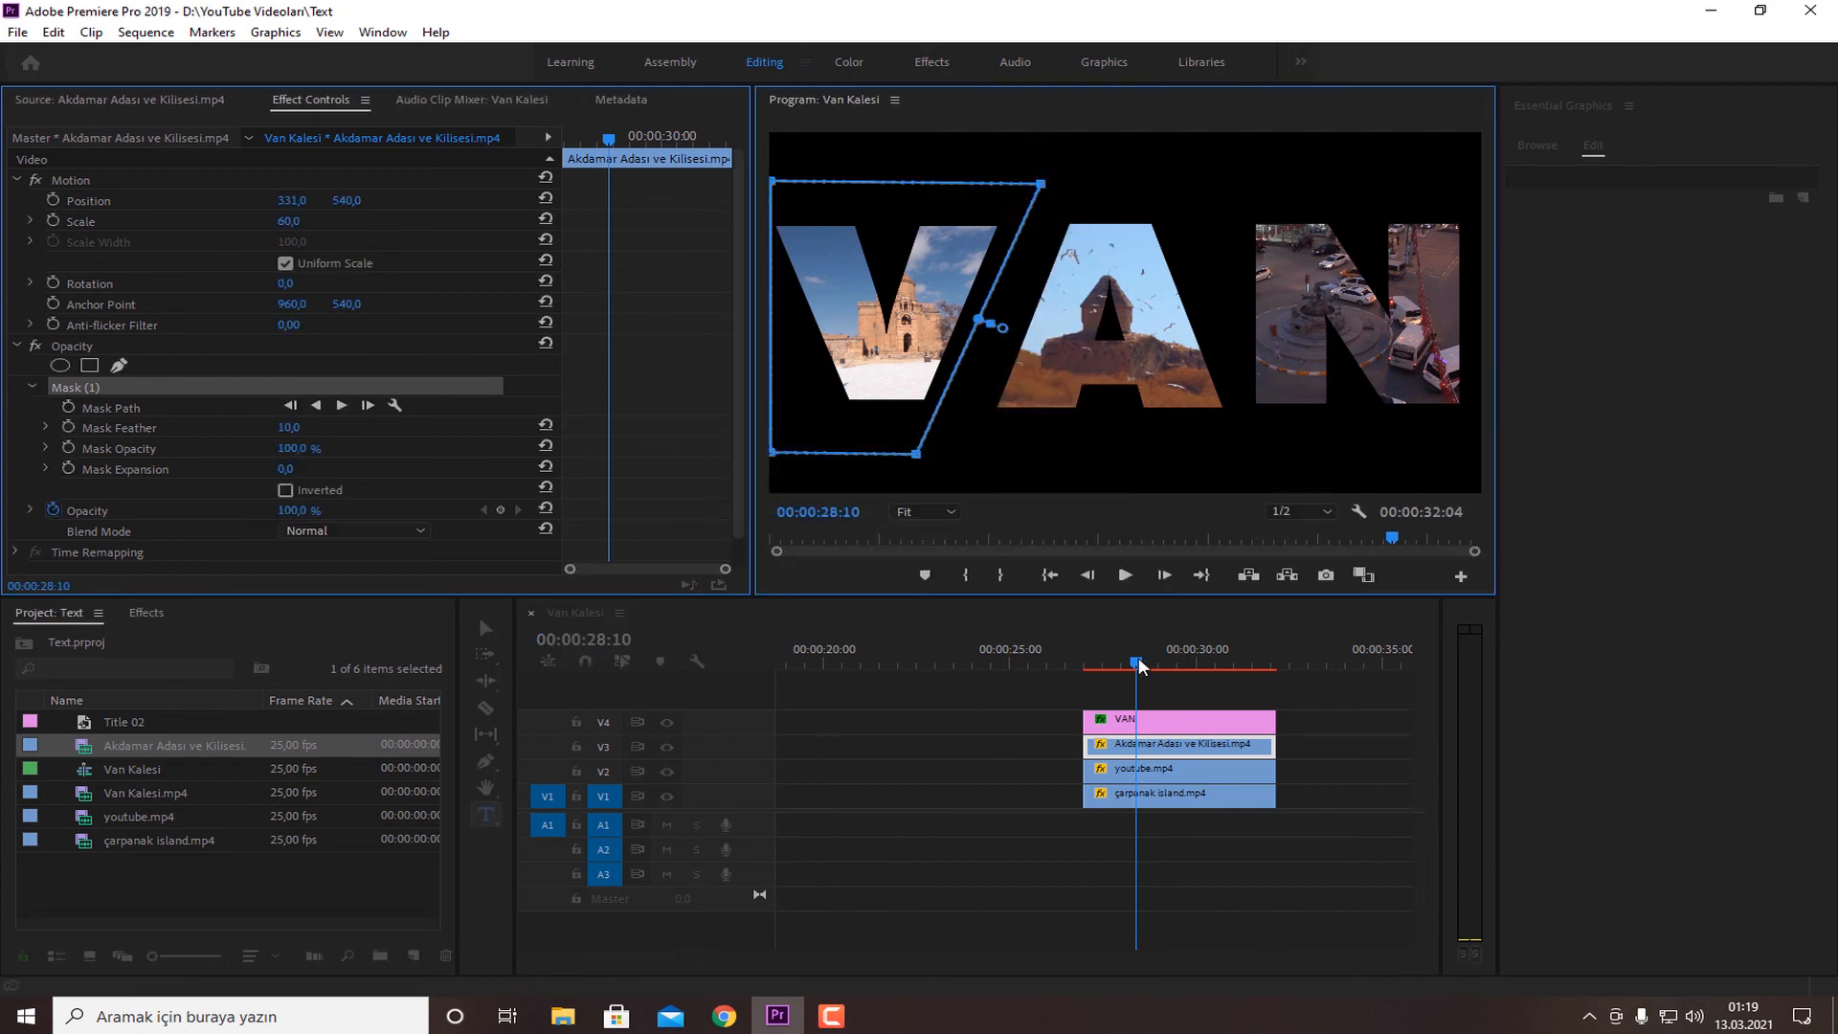
click(1128, 662)
drag(1128, 662, 1091, 662)
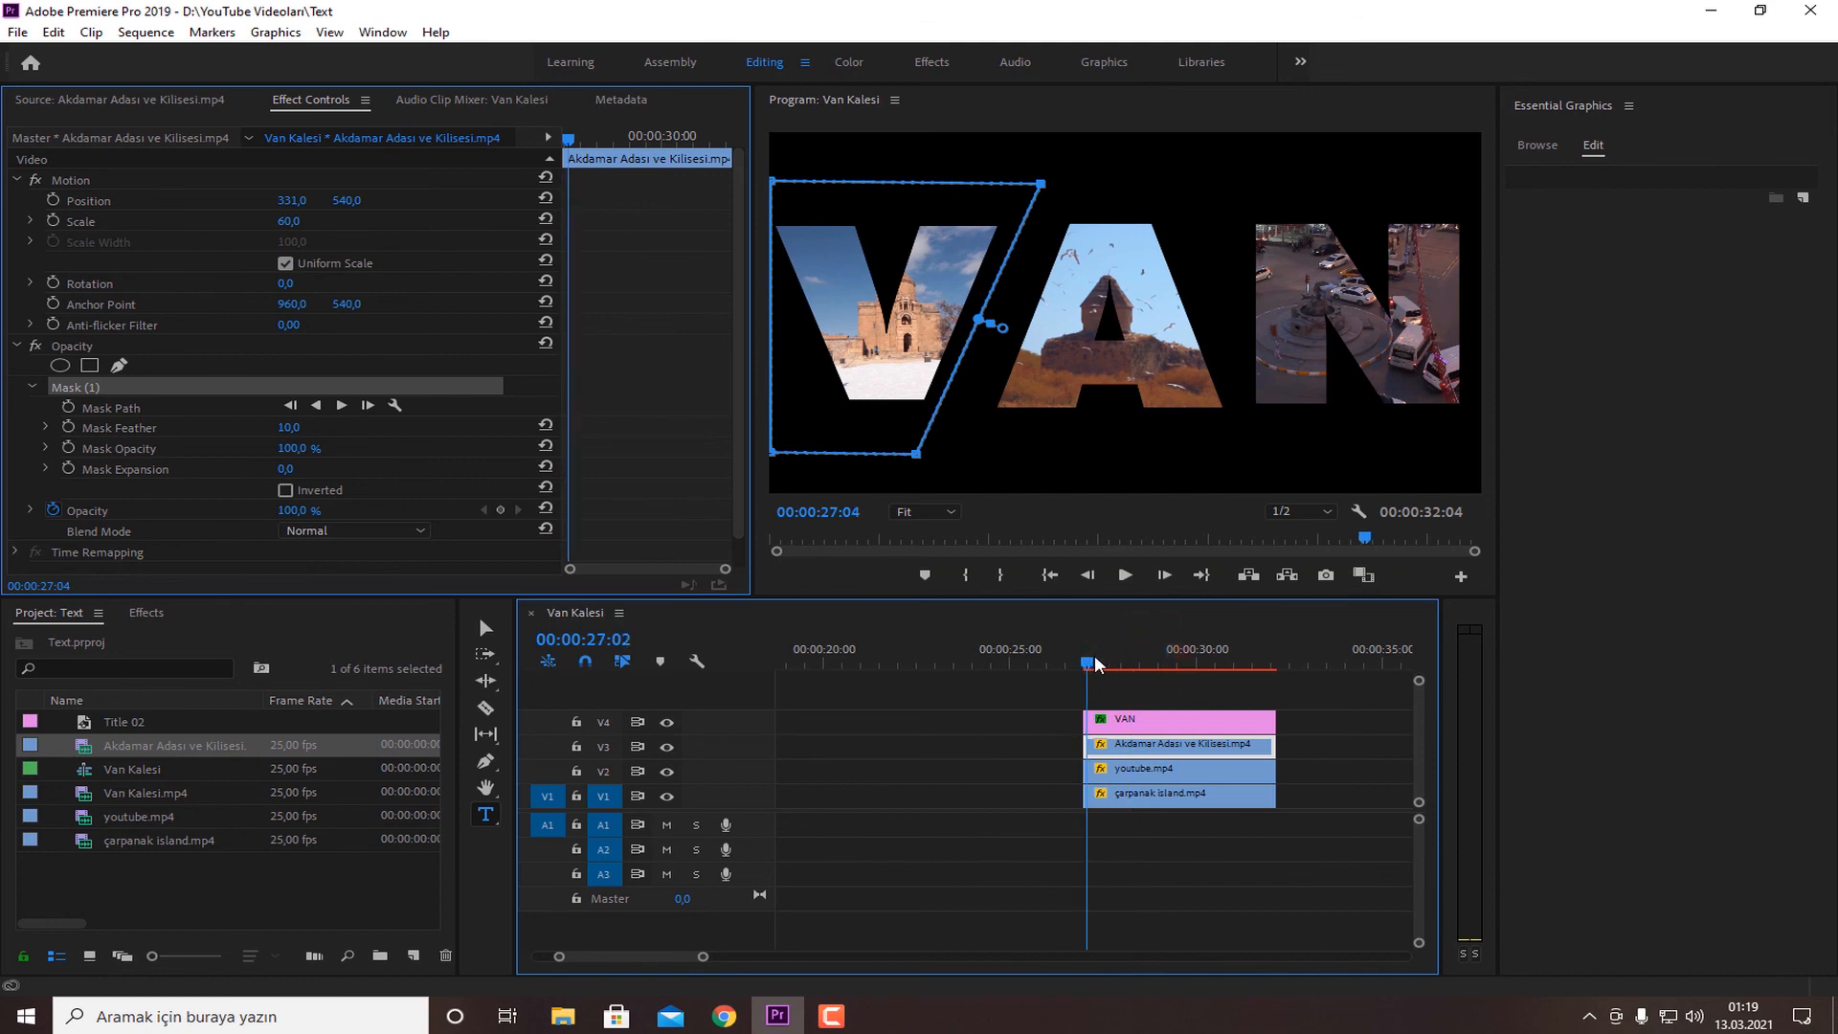
key(Return)
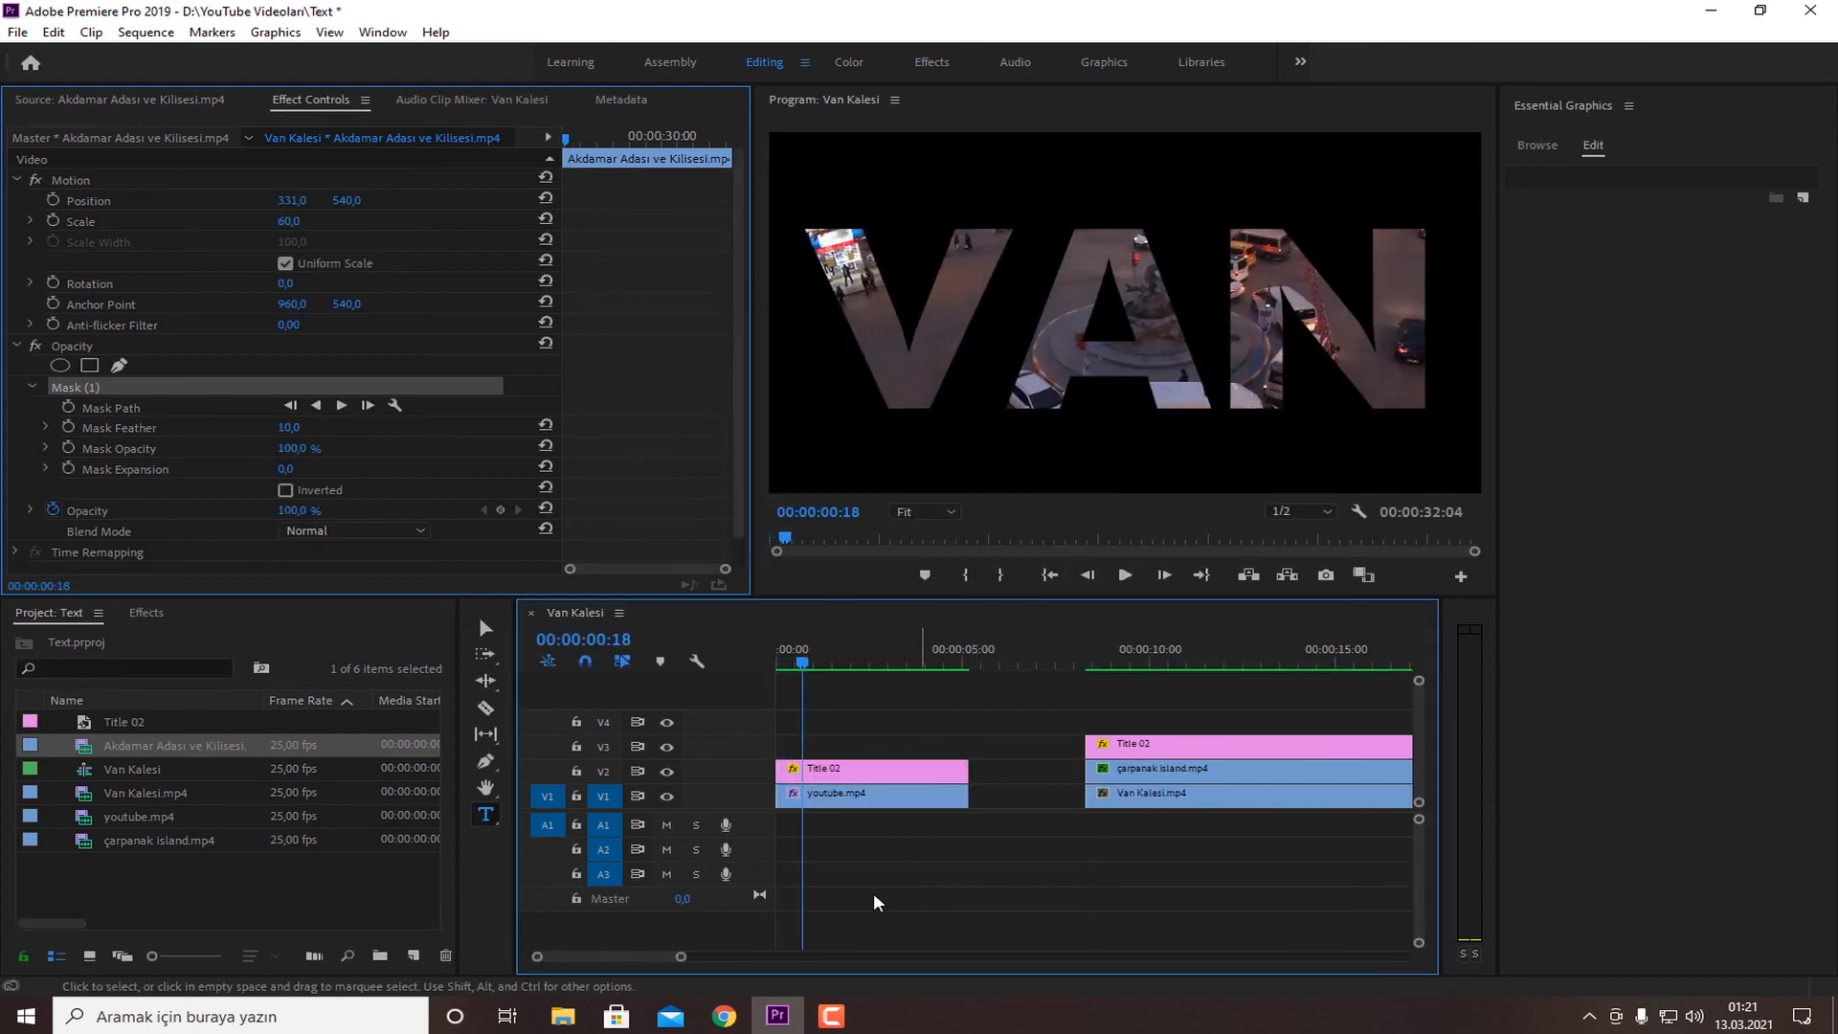
Play back the final VAN section with the three masked clips, starting just before its first frame
drag(630, 957, 652, 955)
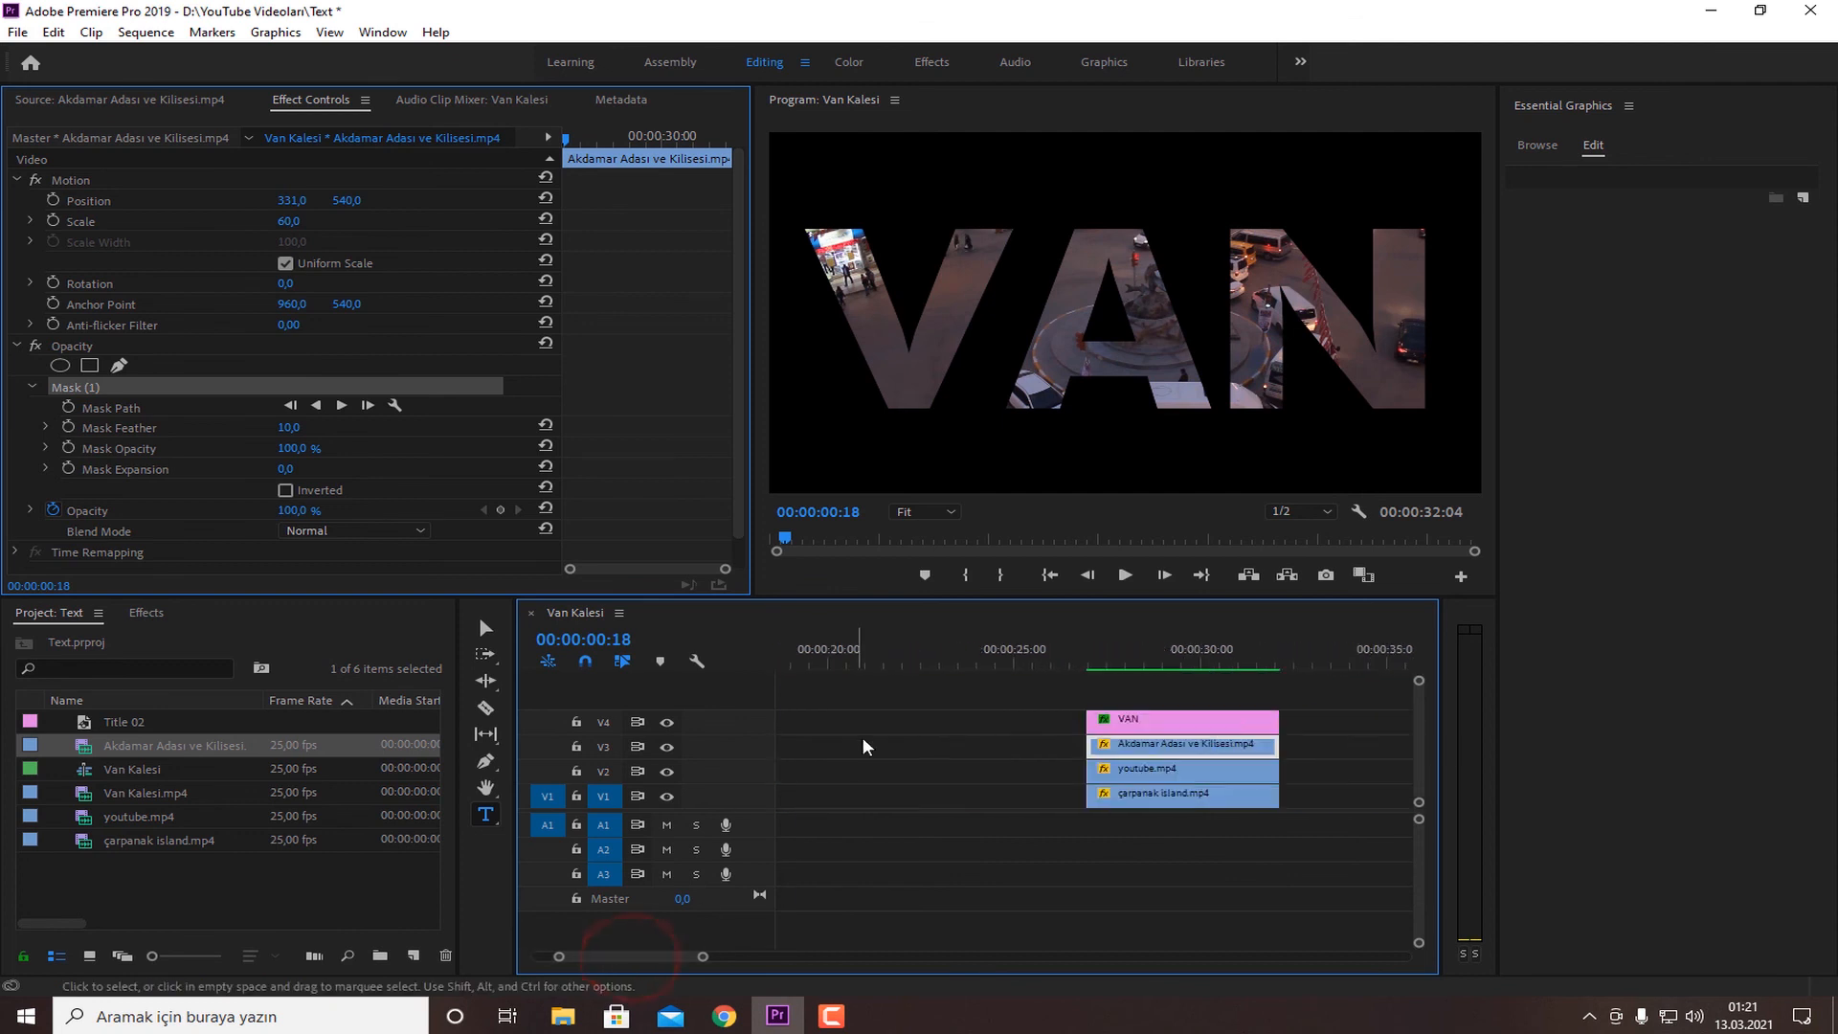
click(1046, 648)
key(space)
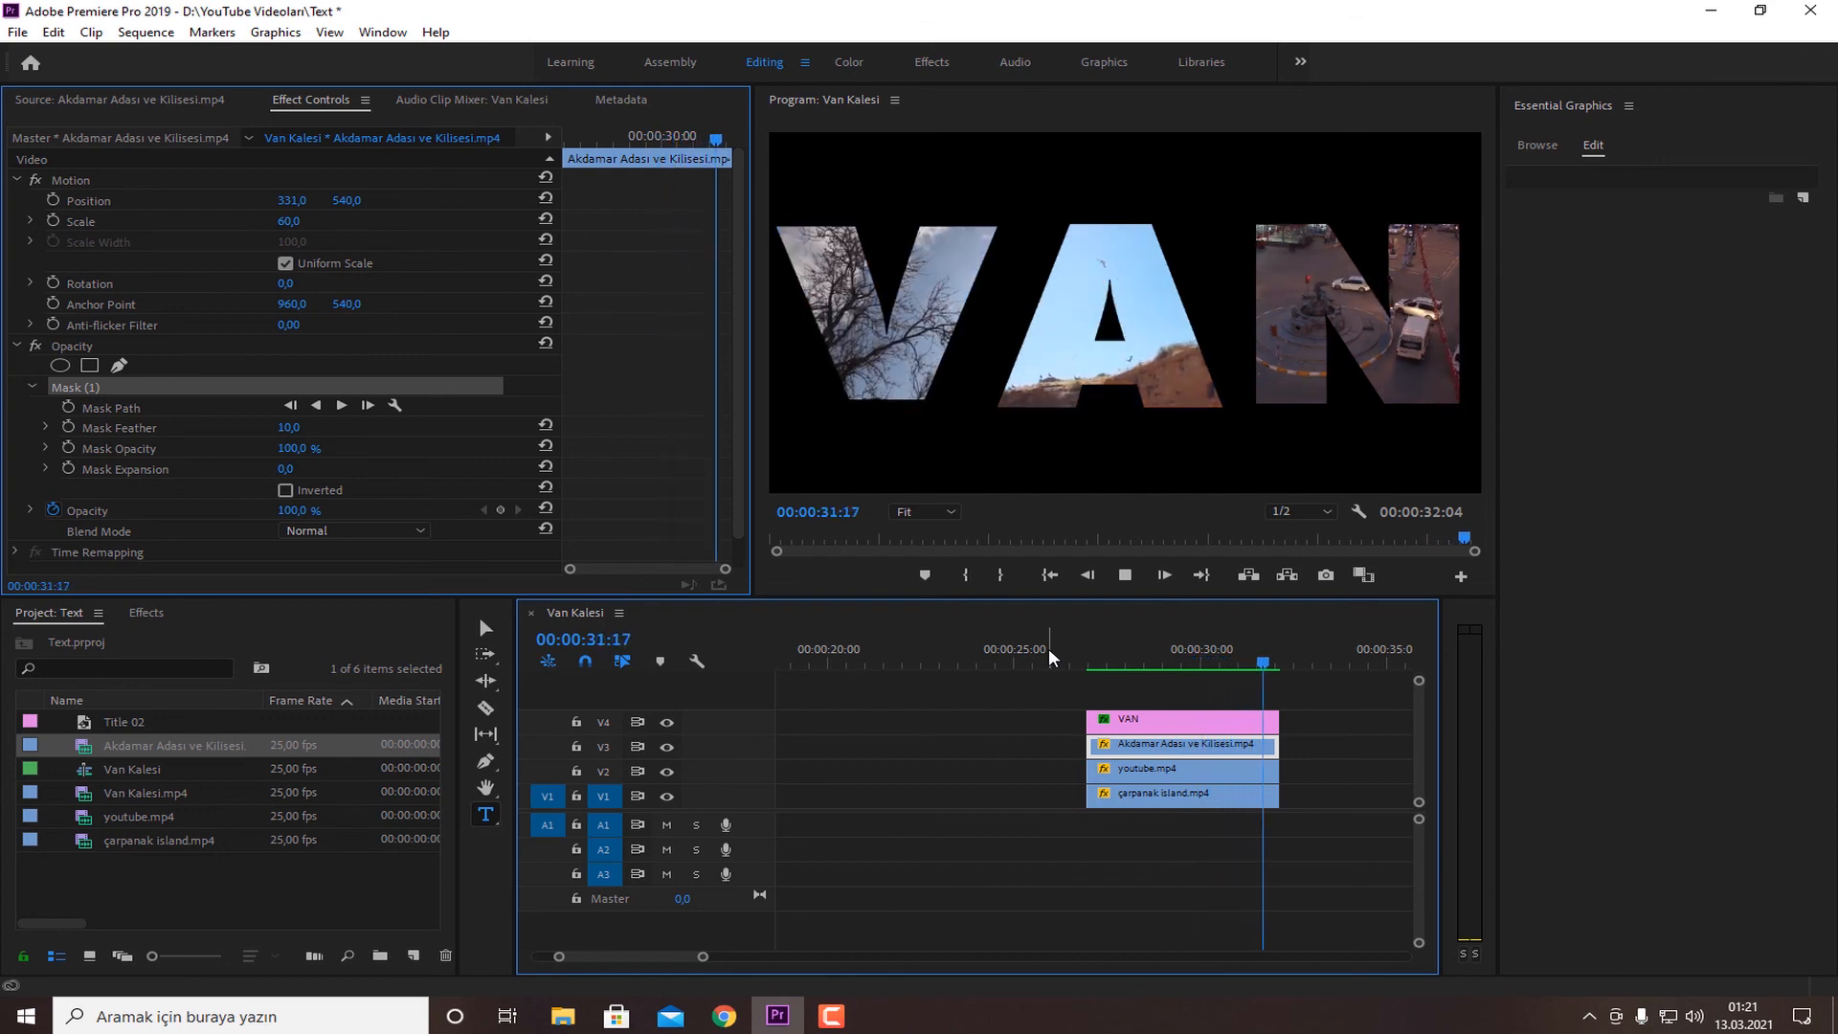
key(space)
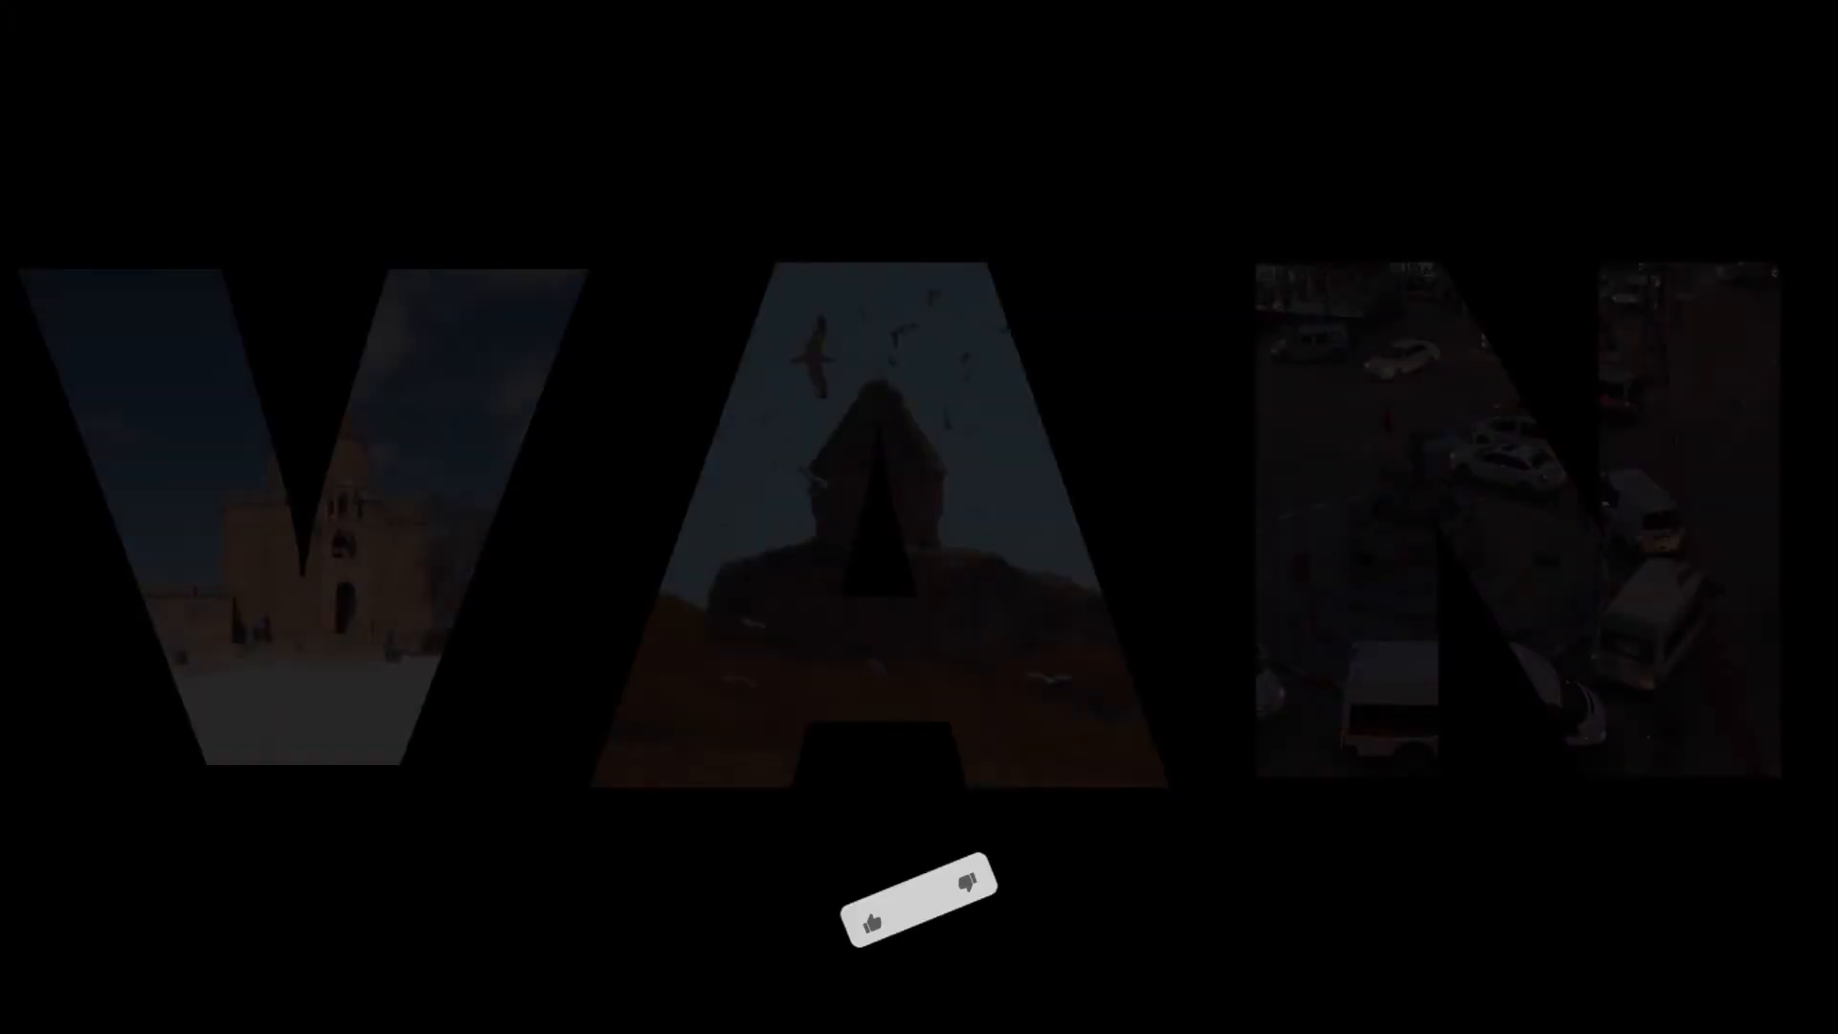